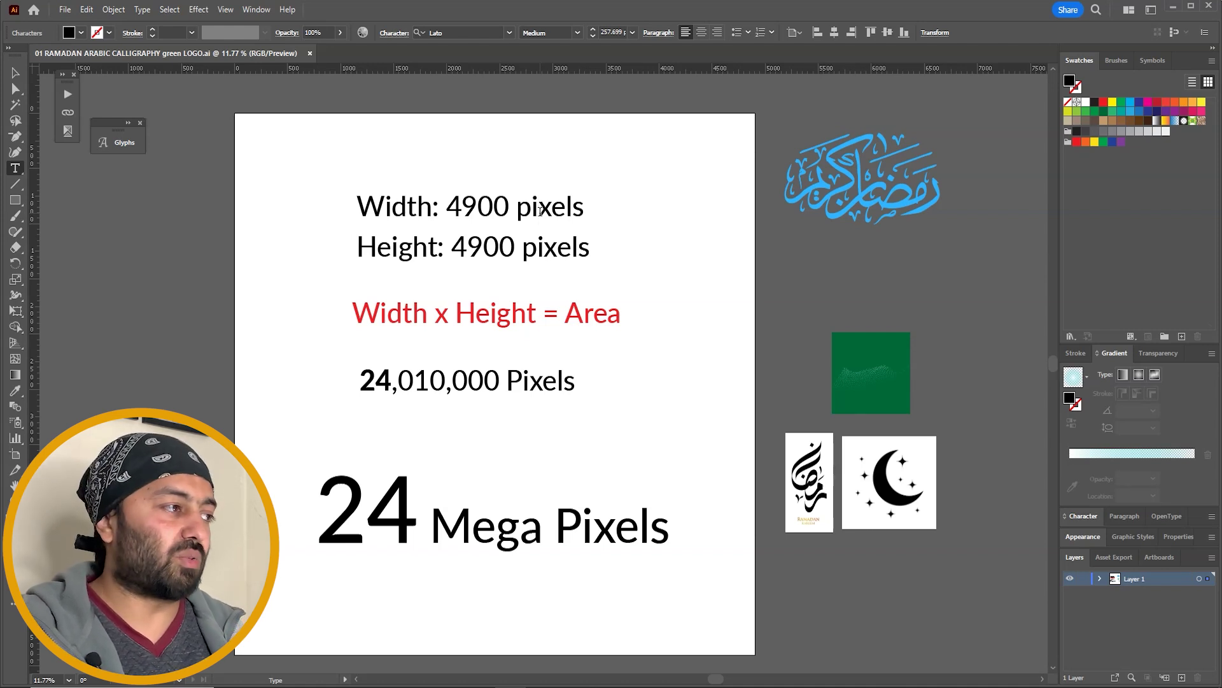
pyautogui.tripleClick(463, 249)
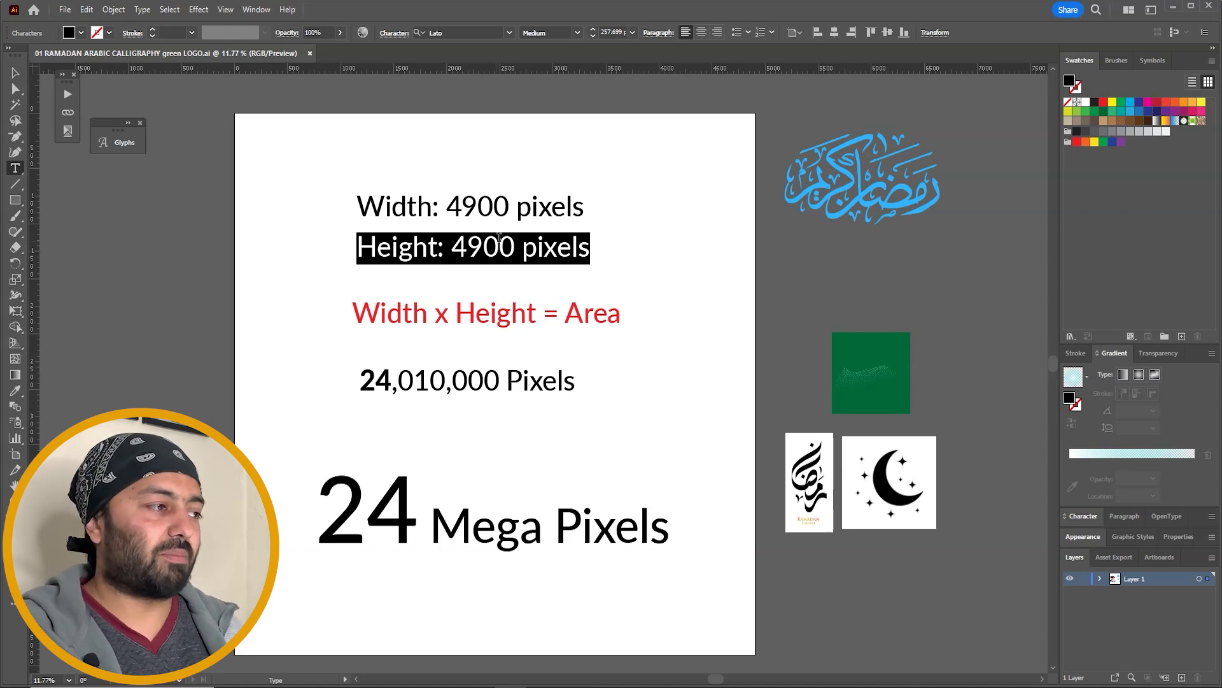
pyautogui.press('Escape')
pyautogui.click(543, 354)
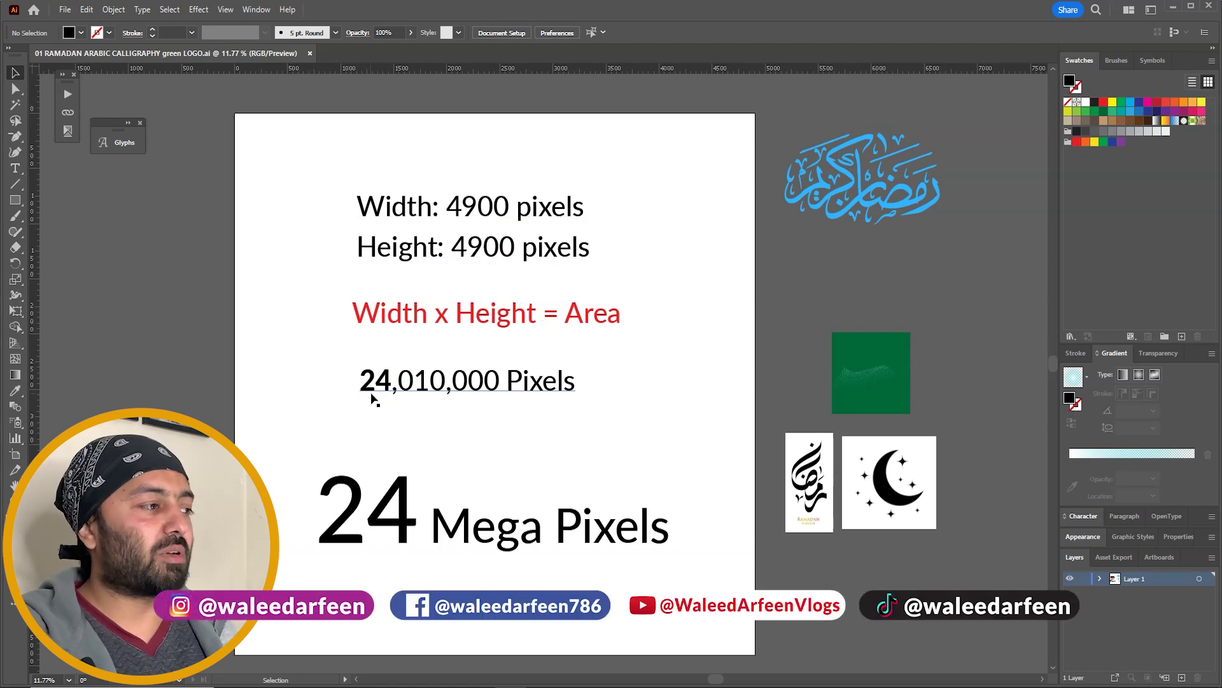
pyautogui.click(496, 386)
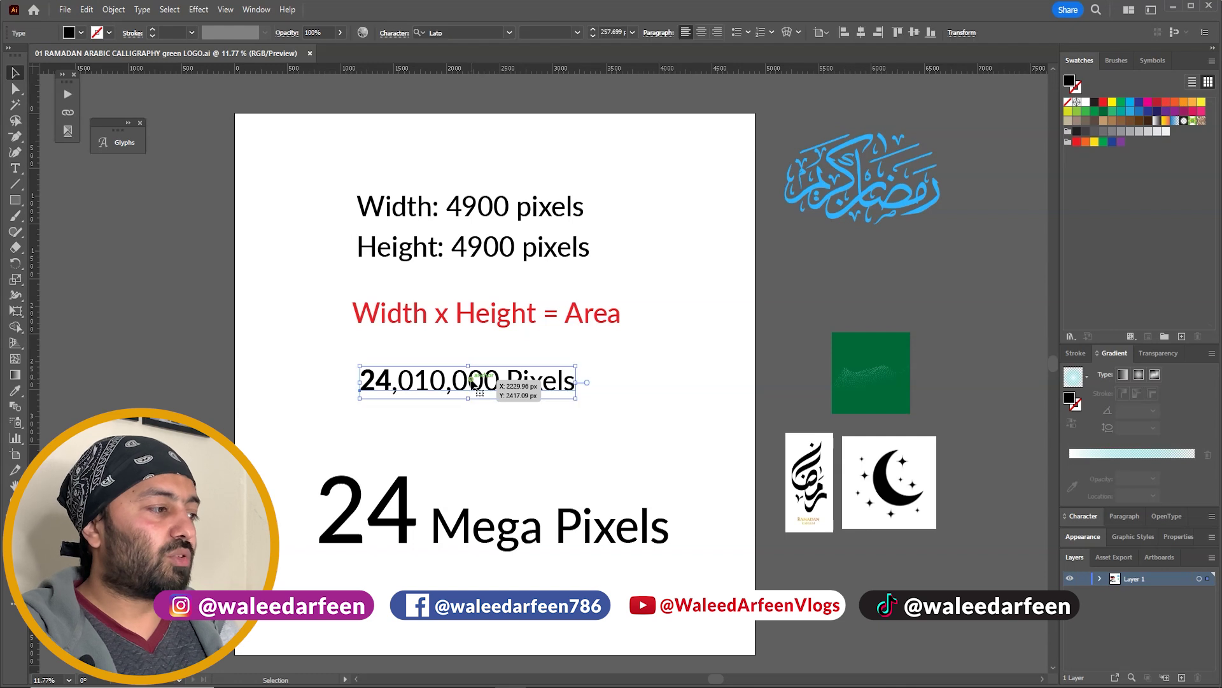
pyautogui.click(402, 506)
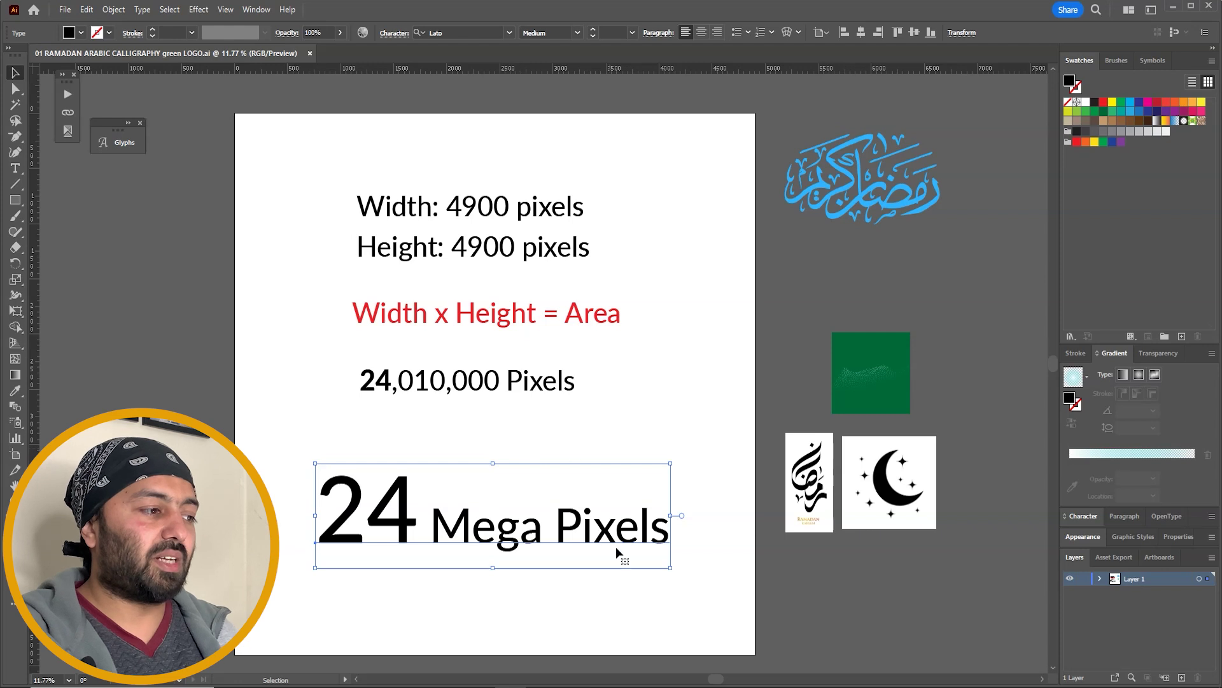
# Delete all the pixel-dimension text from the artboard and shift the blue Arabic calligraphy slightly lower beside it.
pyautogui.moveTo(662, 183); pyautogui.dragTo(361, 584)
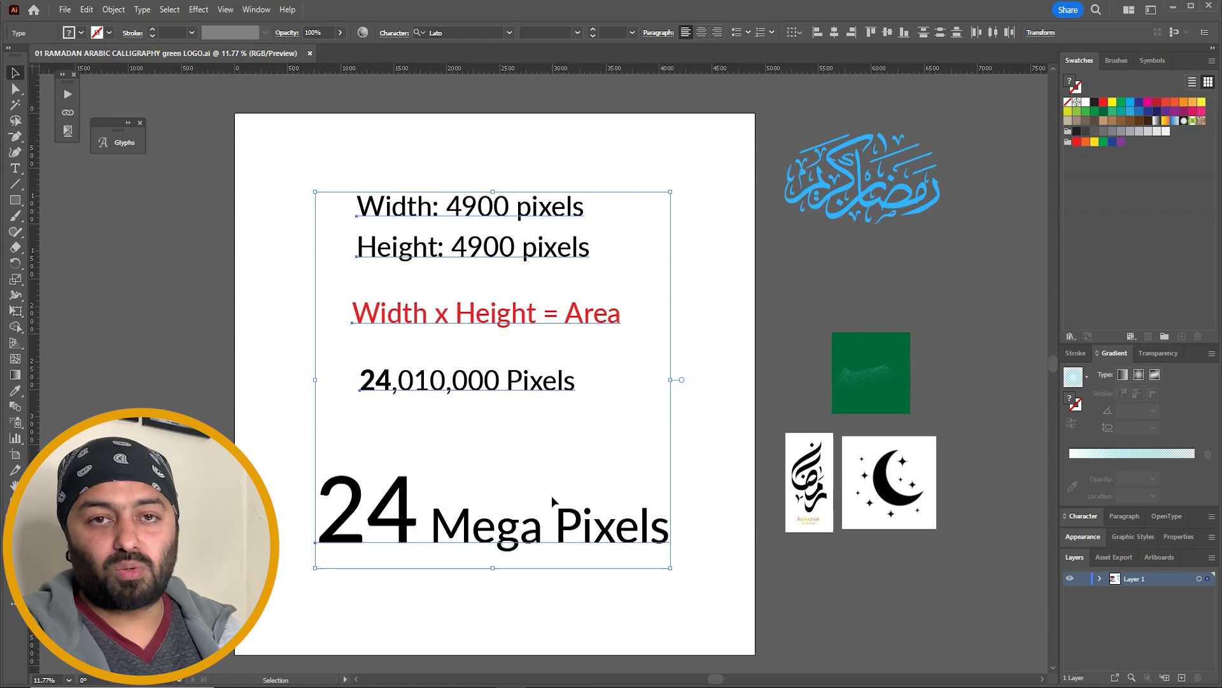
pyautogui.press('Delete')
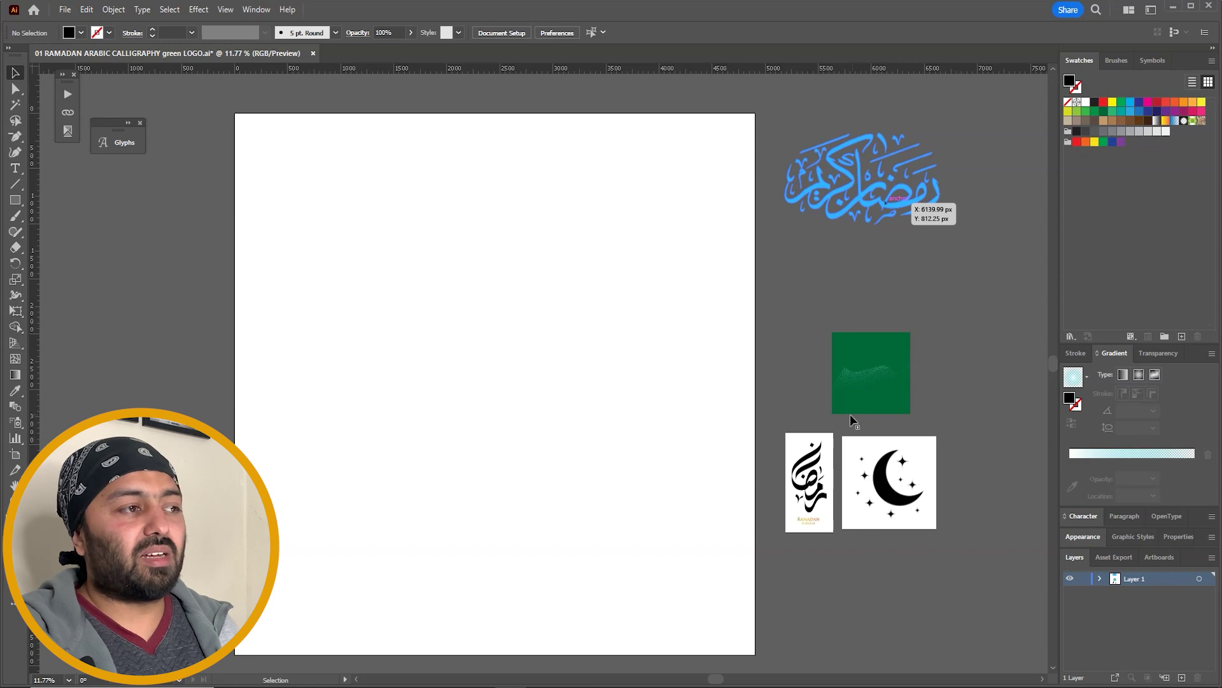
pyautogui.moveTo(904, 211); pyautogui.dragTo(925, 256)
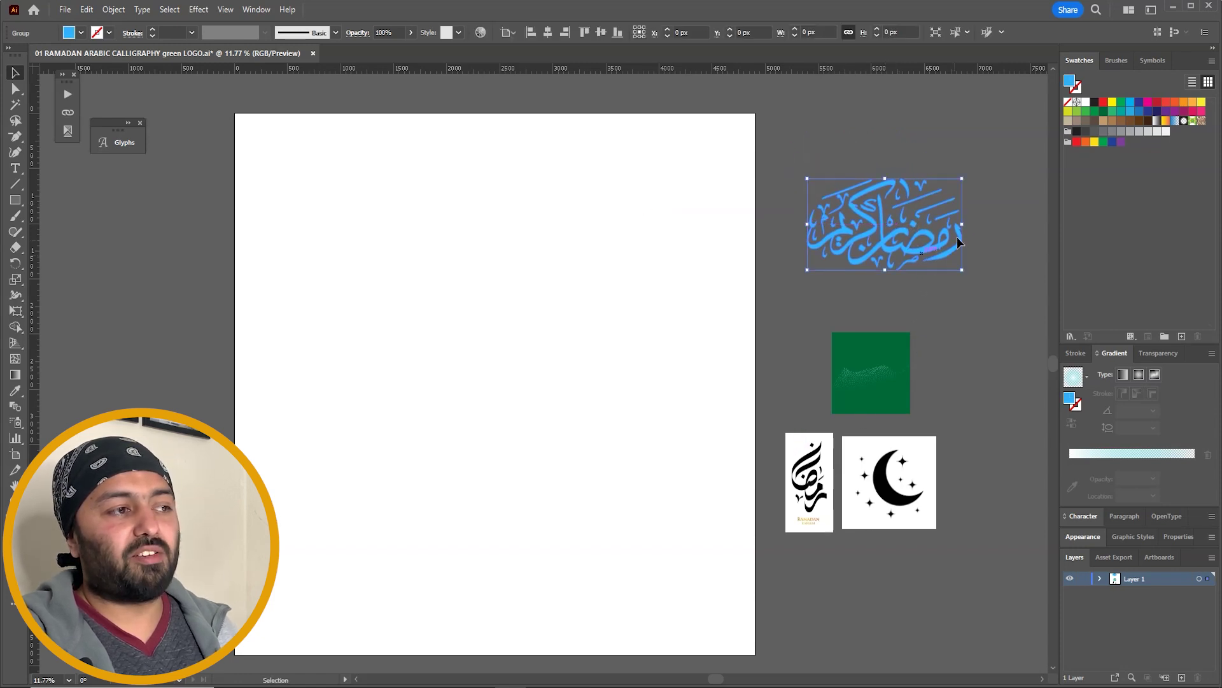
pyautogui.click(987, 231)
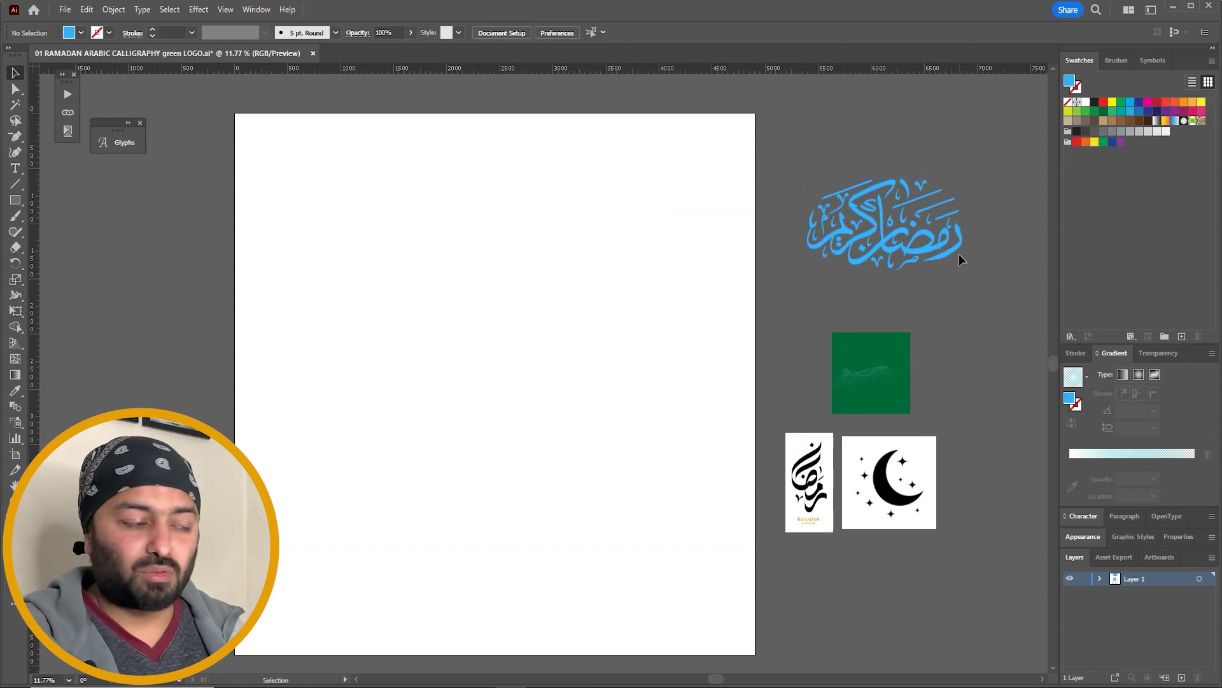
# Move the black Ramadan Kareem reference image into the open space up and to the right of the green square.
pyautogui.moveTo(801, 465); pyautogui.dragTo(953, 326)
pyautogui.press('z')
pyautogui.moveTo(1015, 267); pyautogui.dragTo(853, 427)
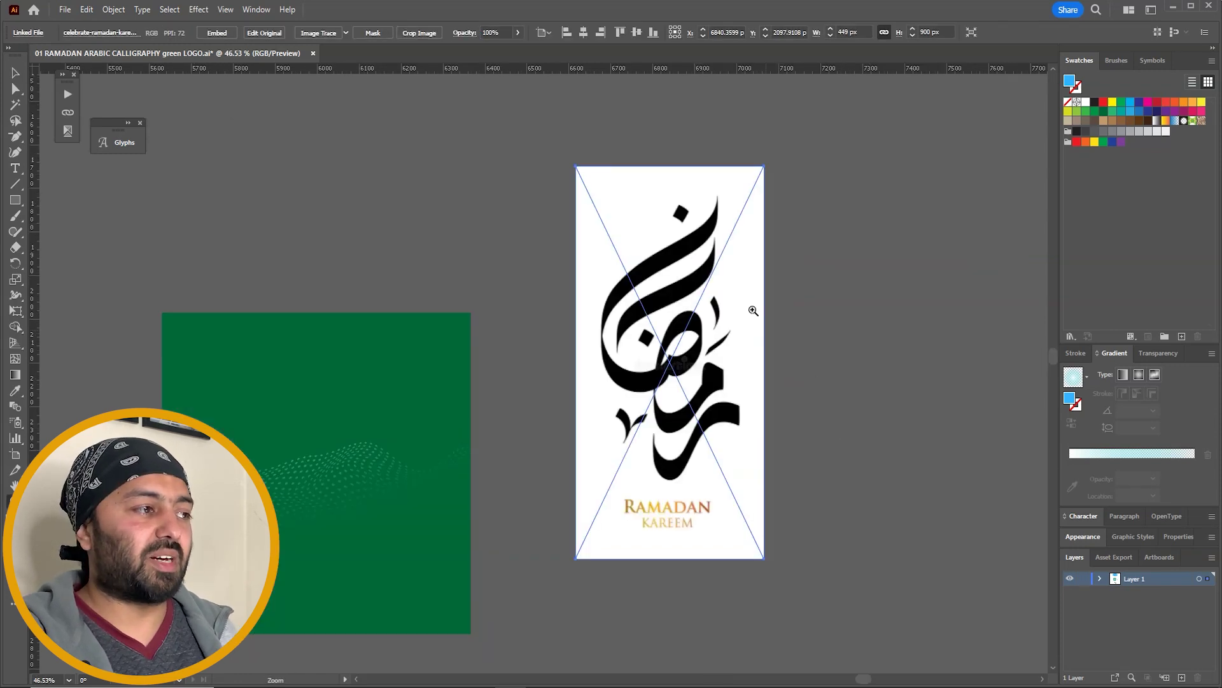
pyautogui.moveTo(843, 136); pyautogui.dragTo(469, 576)
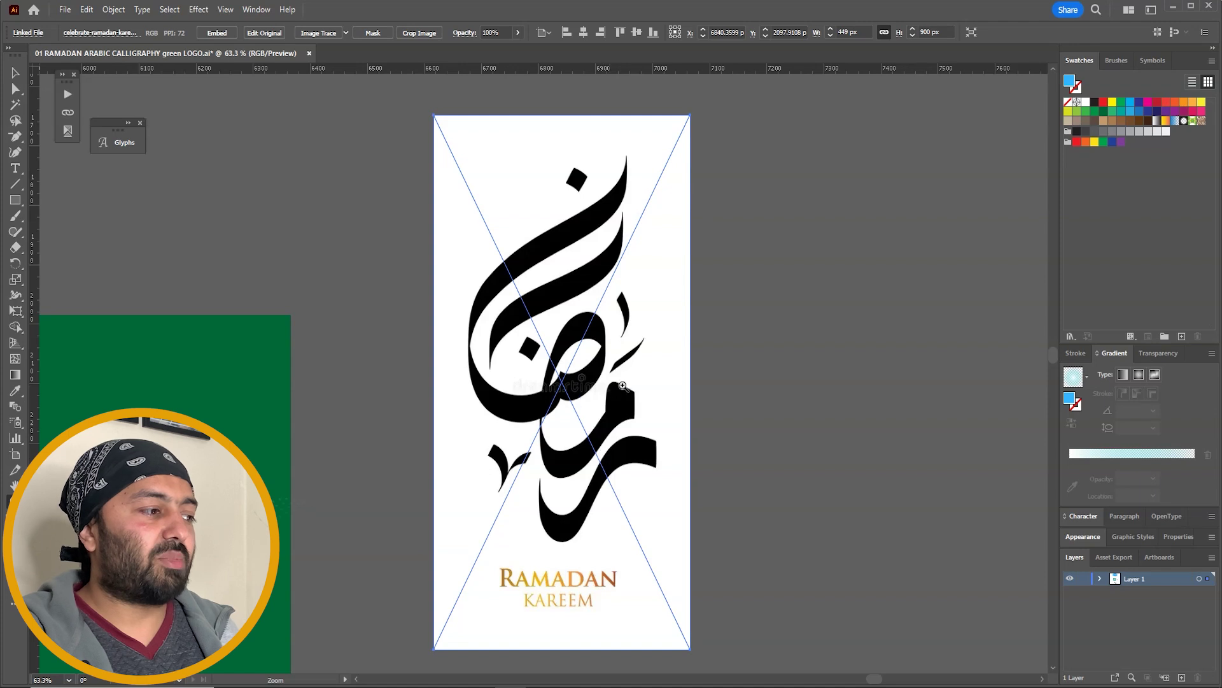
pyautogui.moveTo(680, 415); pyautogui.dragTo(465, 582)
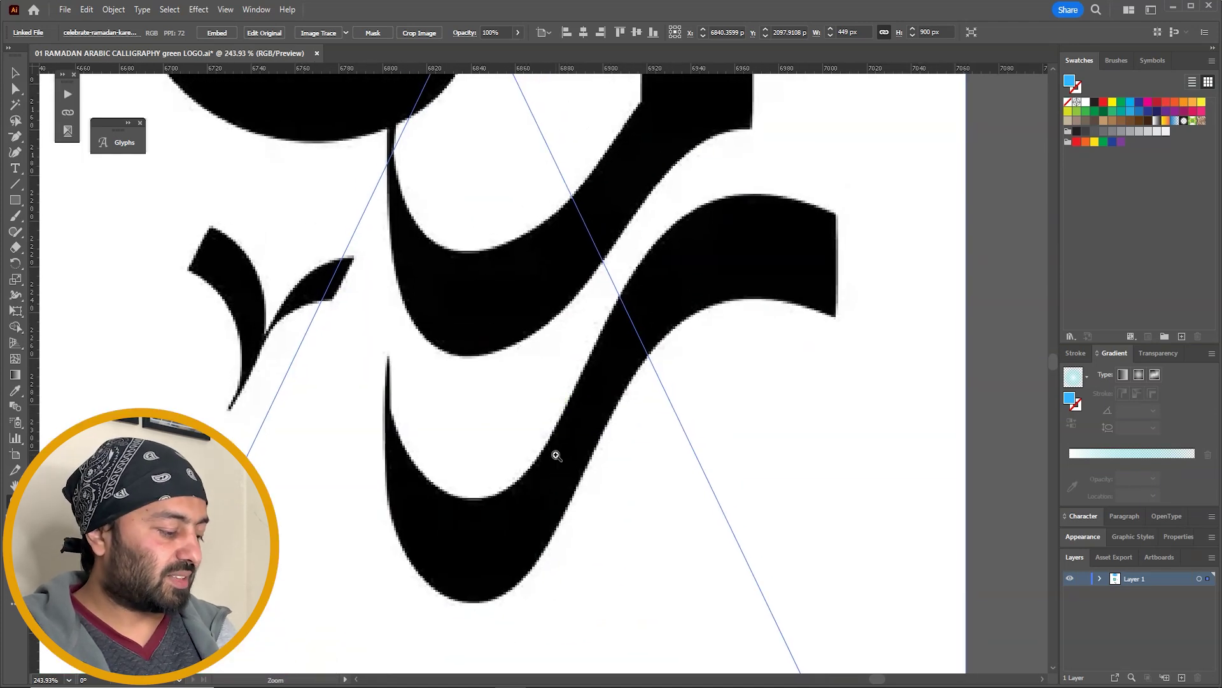
# Trace the lowest black letter stroke with the Pen tool from its blunt end along the lower edge to the thin tip.
pyautogui.press('p')
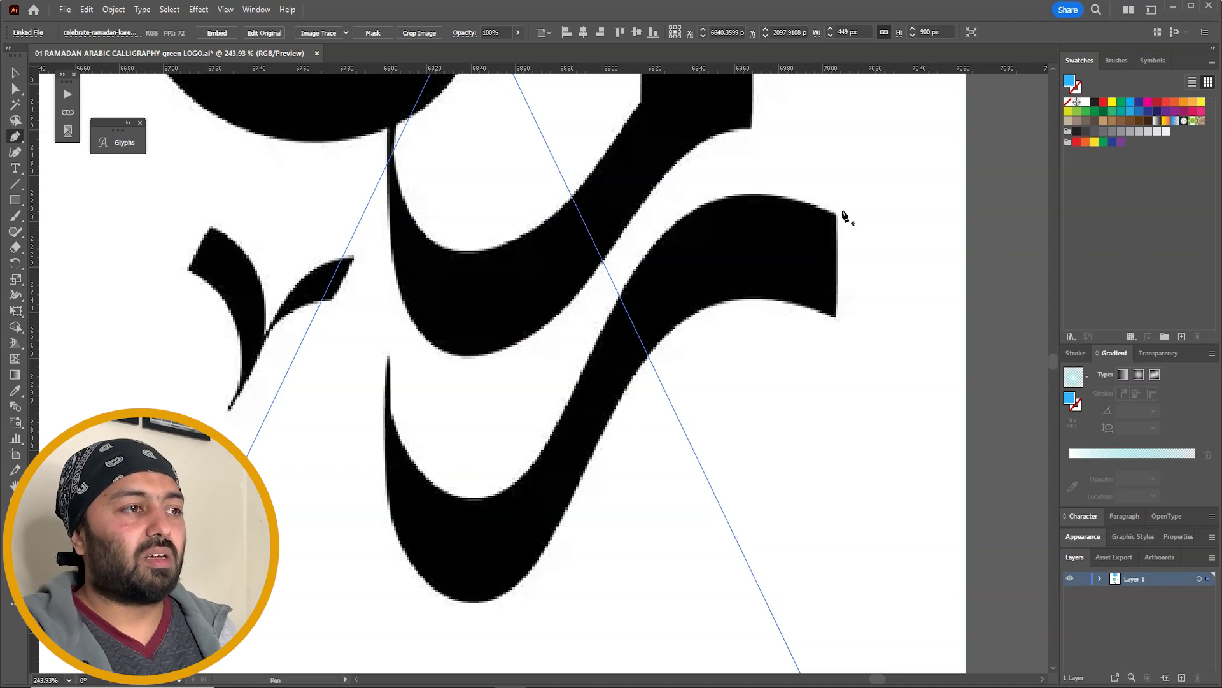
pyautogui.click(837, 214)
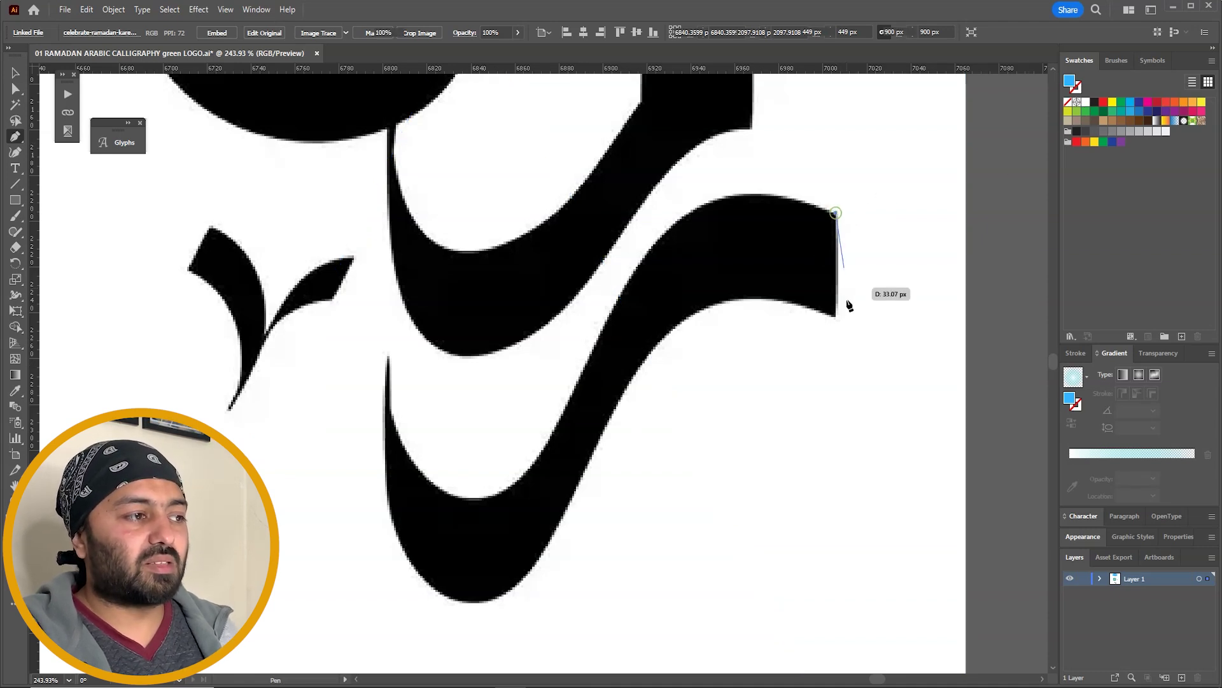
pyautogui.click(836, 317)
pyautogui.moveTo(662, 340); pyautogui.dragTo(562, 517)
pyautogui.moveTo(472, 602); pyautogui.dragTo(414, 597)
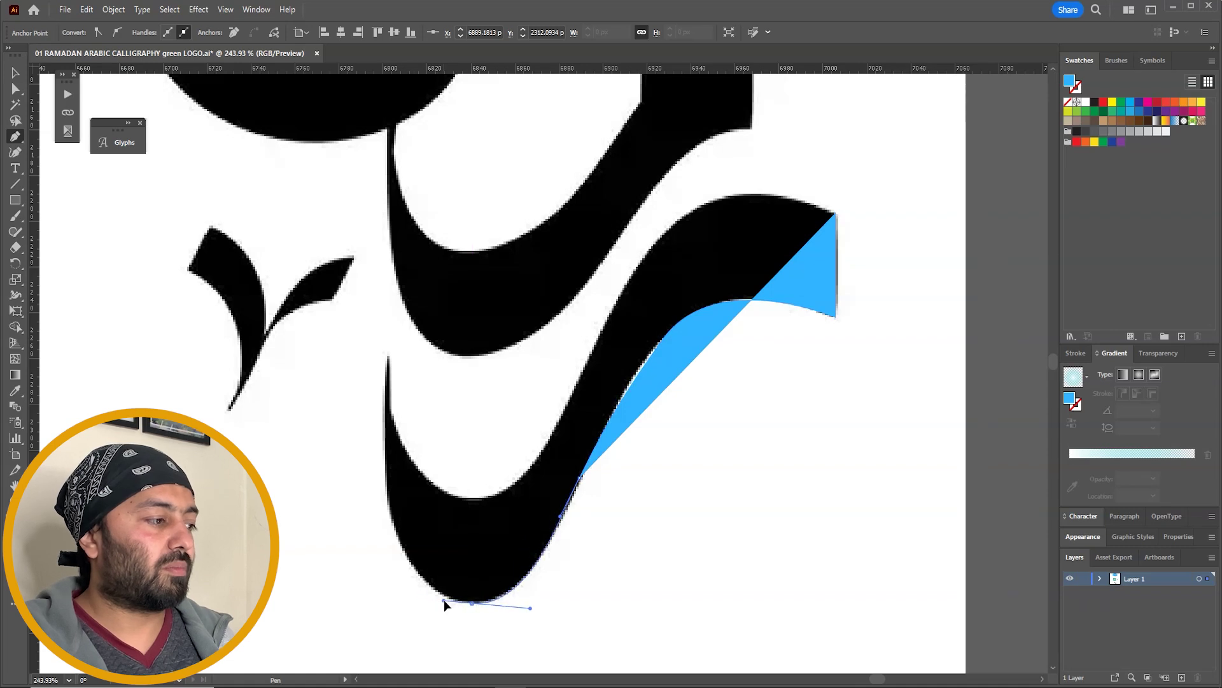
pyautogui.moveTo(387, 498); pyautogui.dragTo(385, 430)
pyautogui.moveTo(387, 355); pyautogui.dragTo(392, 358)
# Trace the letter's upper edge as an outline, close the path at its starting point, and restore its solid blue fill.
pyautogui.hotkey('shift', 'x')
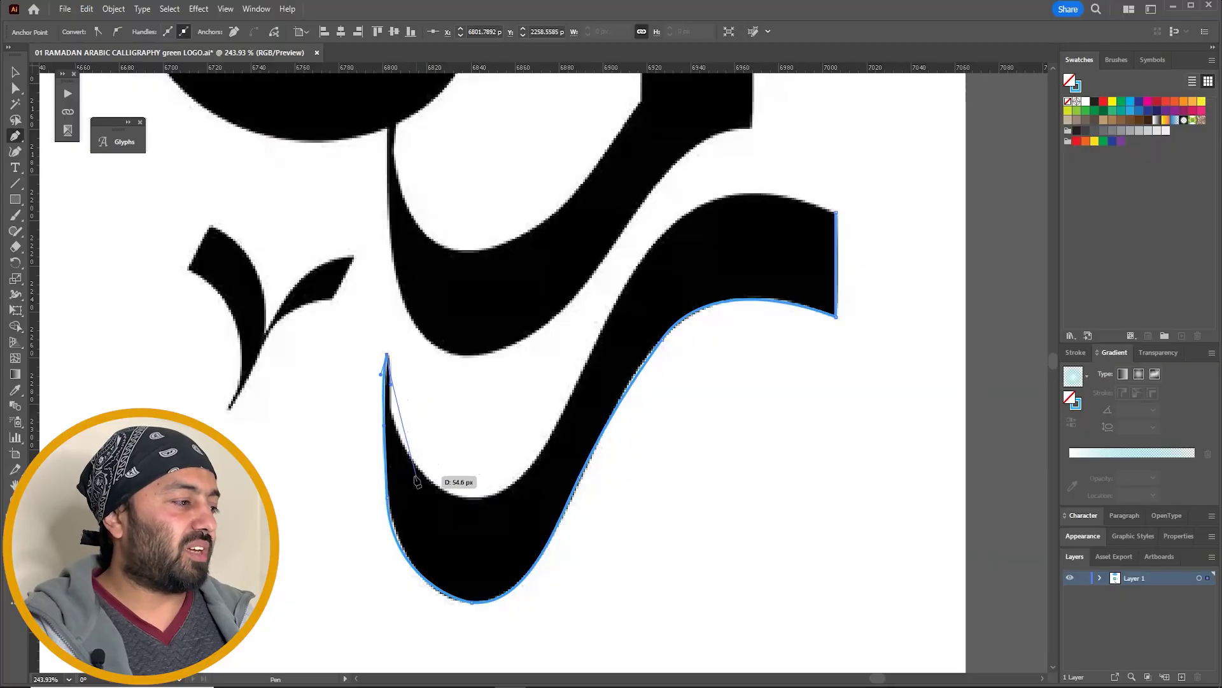
pyautogui.moveTo(473, 498)
pyautogui.mouseDown()
pyautogui.moveTo(556, 521)
pyautogui.moveTo(486, 499)
pyautogui.mouseUp()
pyautogui.moveTo(546, 440); pyautogui.dragTo(594, 374)
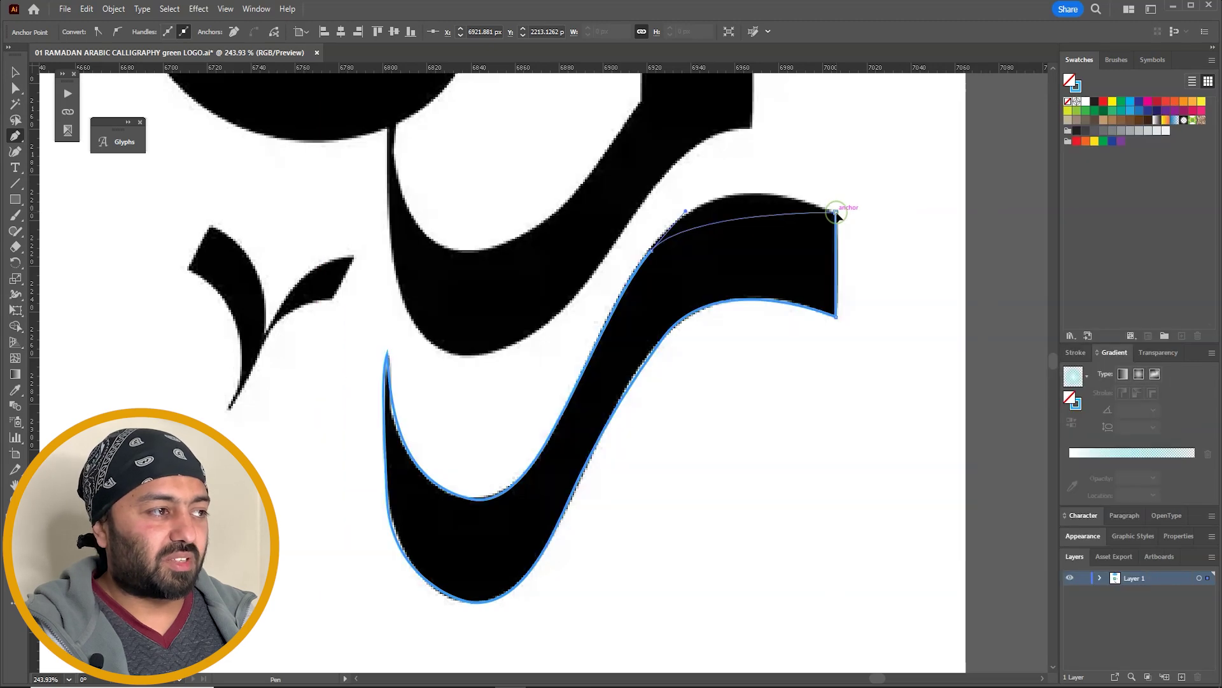
pyautogui.moveTo(836, 212); pyautogui.dragTo(942, 262)
pyautogui.press('v')
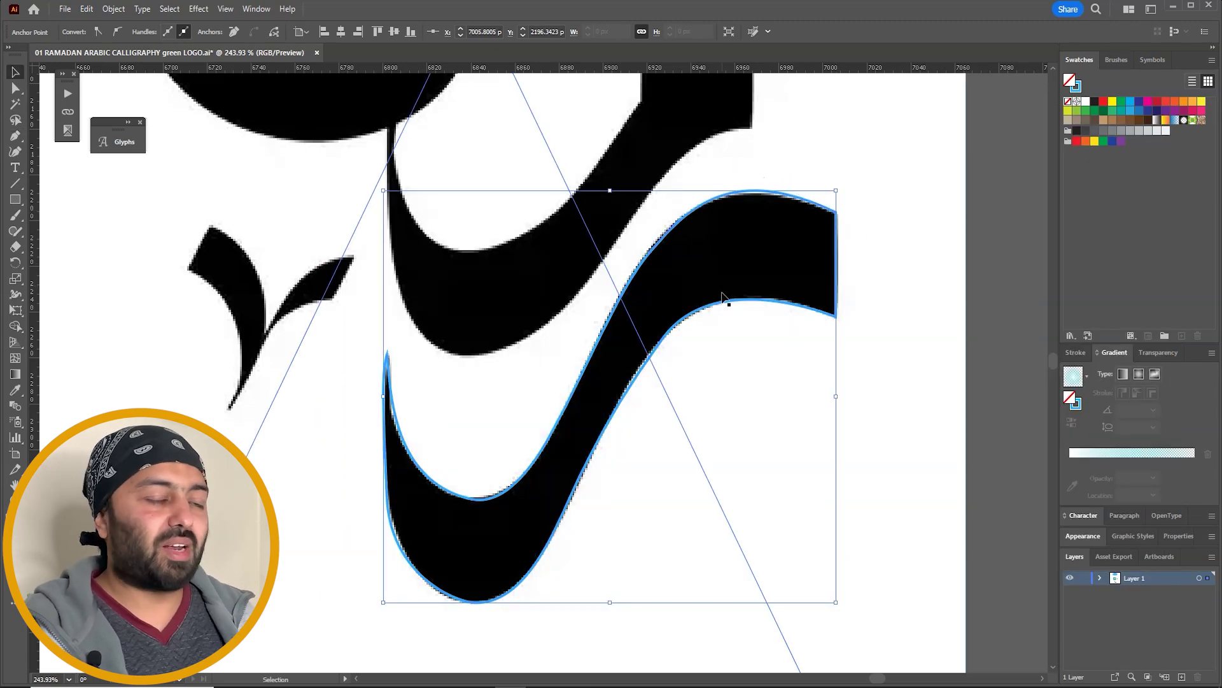
pyautogui.hotkey('shift', 'x')
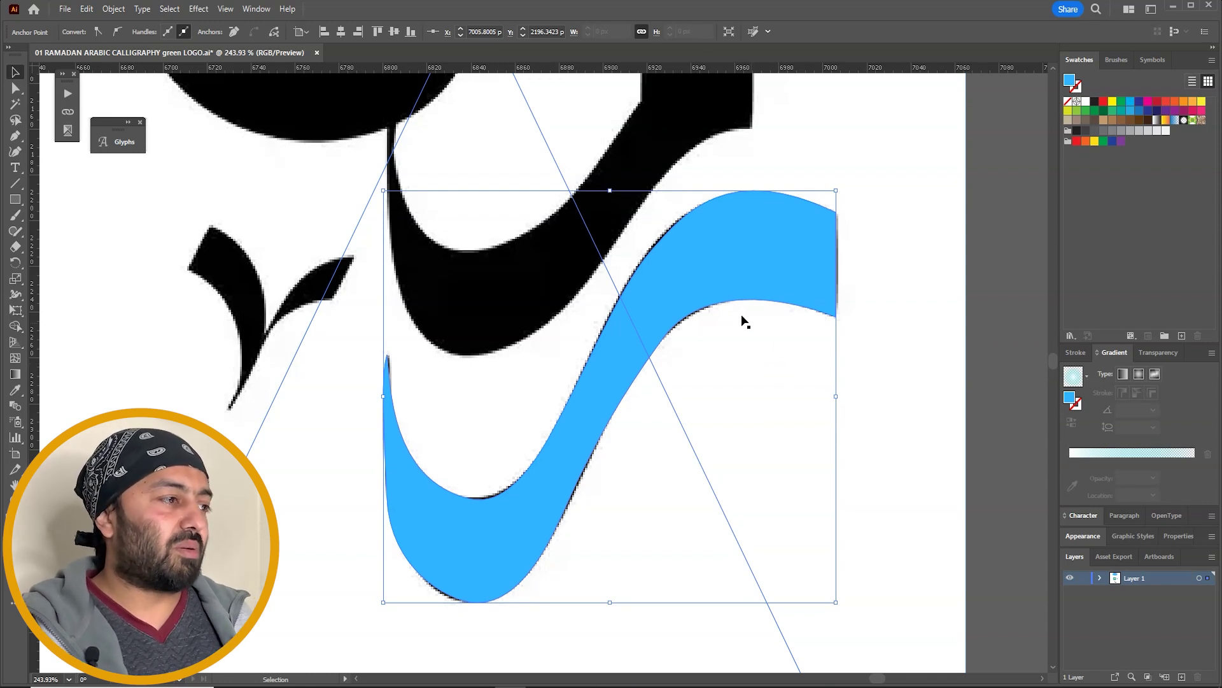
# Try shifting the traced blue shape off the reference letter, and undo the move.
pyautogui.moveTo(726, 255); pyautogui.dragTo(773, 270)
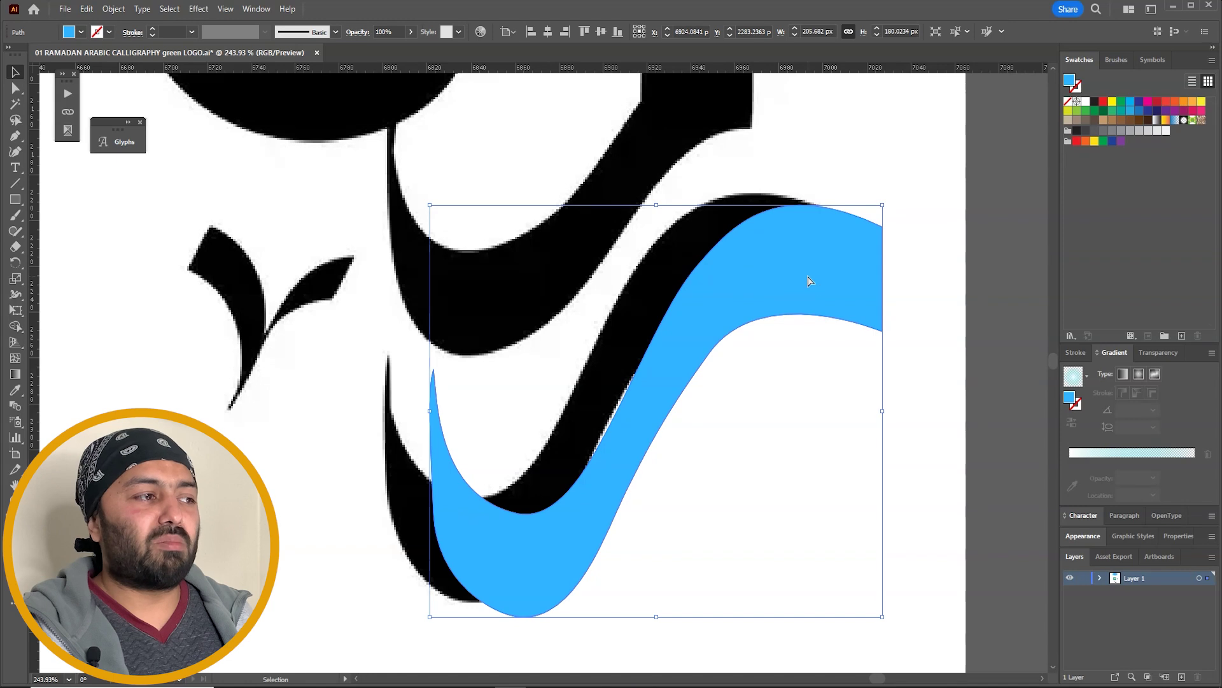
pyautogui.press('a')
pyautogui.hotkey('ctrl', 'z')
# Try several swatches on the traced letter shape and set its fill to the C=0 M=35 Y=85 K=0 orange.
pyautogui.click(1104, 102)
pyautogui.click(1130, 101)
pyautogui.click(1122, 102)
pyautogui.click(1157, 101)
pyautogui.click(1148, 102)
pyautogui.click(1202, 102)
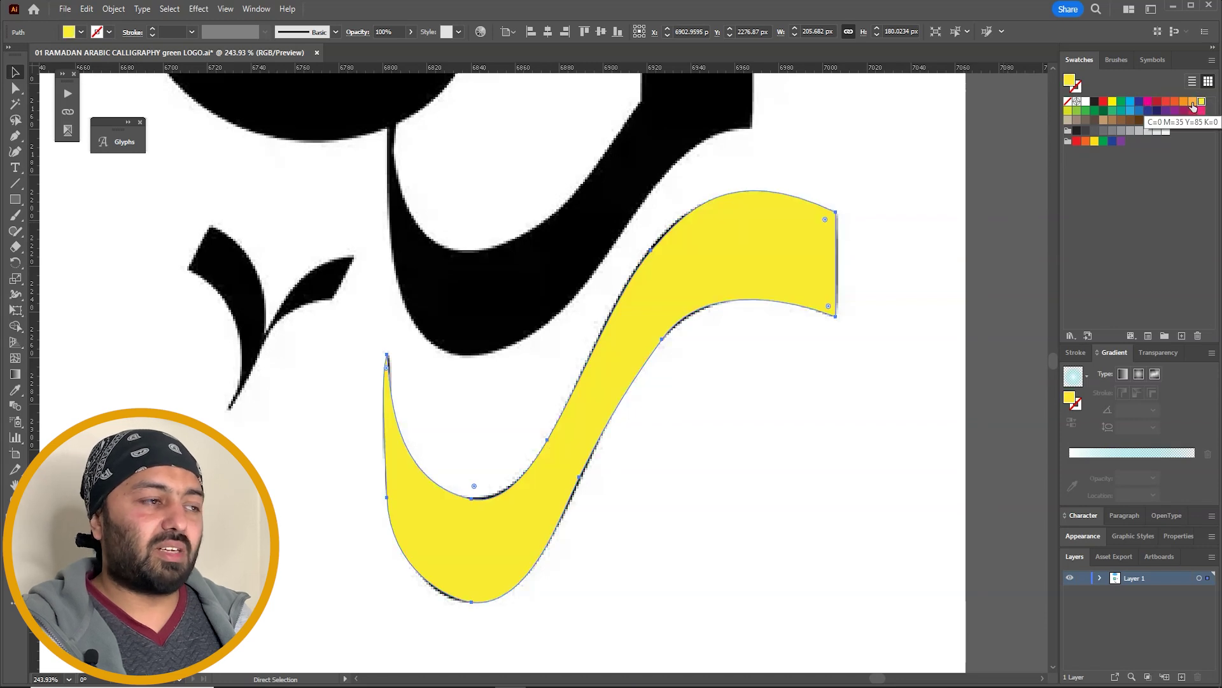
pyautogui.click(1192, 102)
pyautogui.press('v')
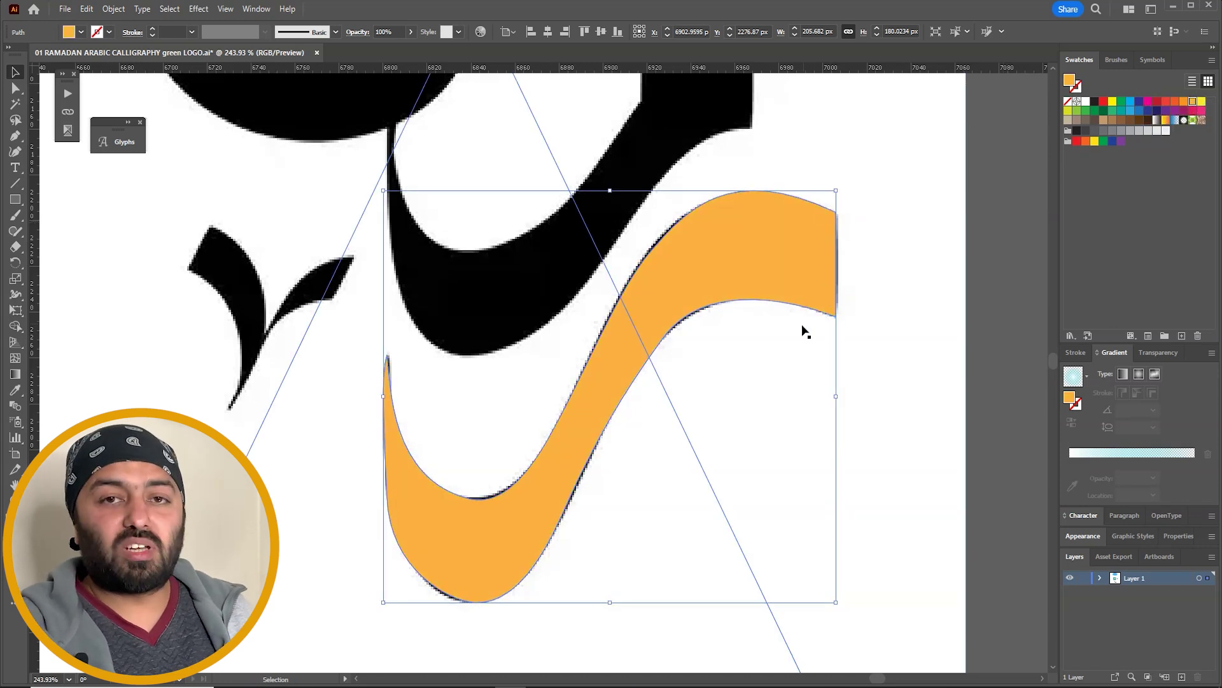
# Delete the Ramadan Kareem reference image together with the orange traced shape on it.
pyautogui.press('a')
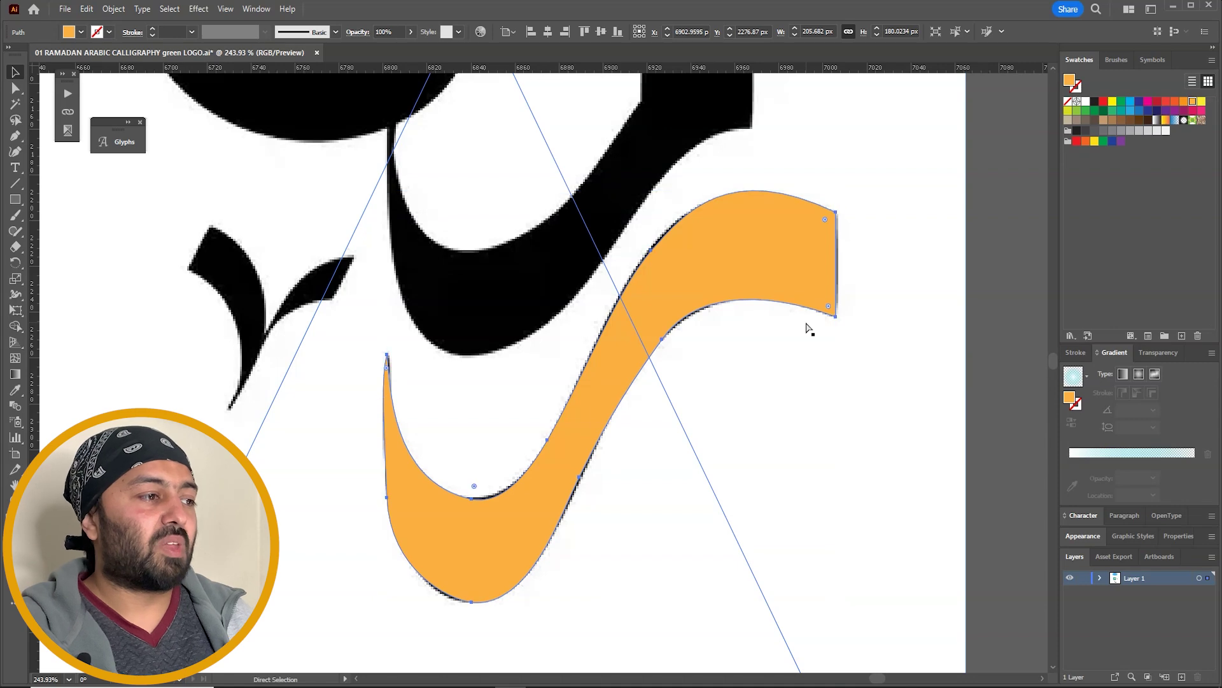
pyautogui.hotkey('ctrl', '0')
pyautogui.hotkey('ctrl', '-')
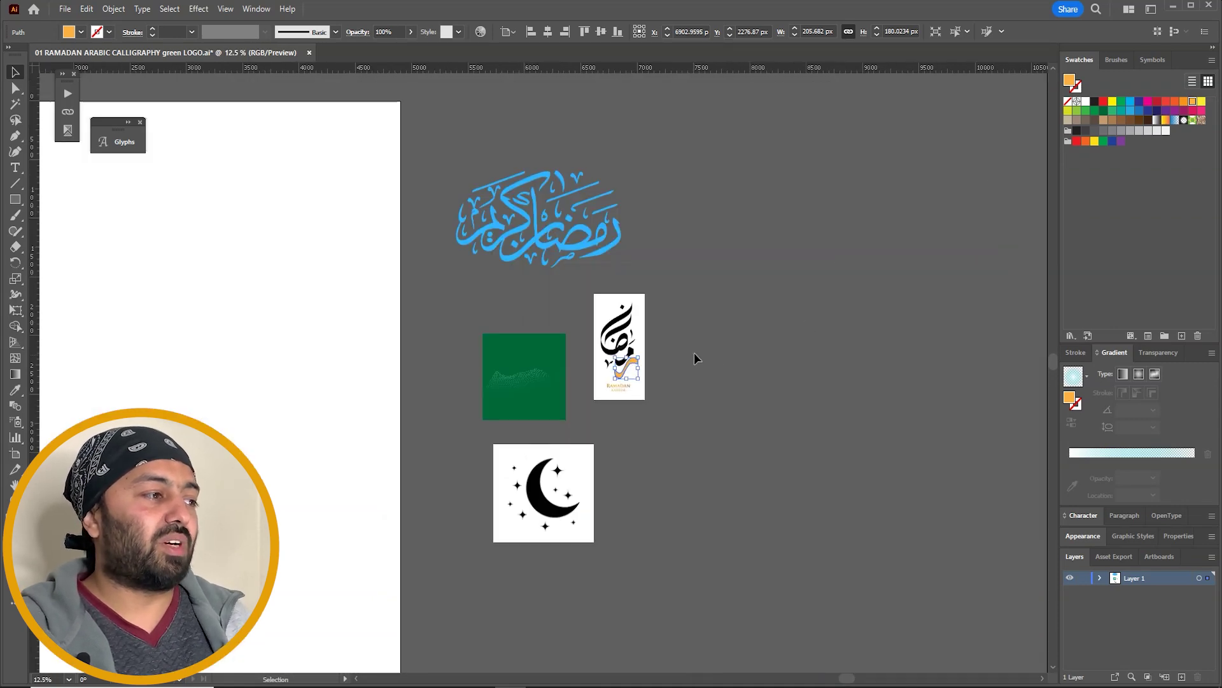
pyautogui.press('v')
pyautogui.click(694, 353)
pyautogui.click(642, 385)
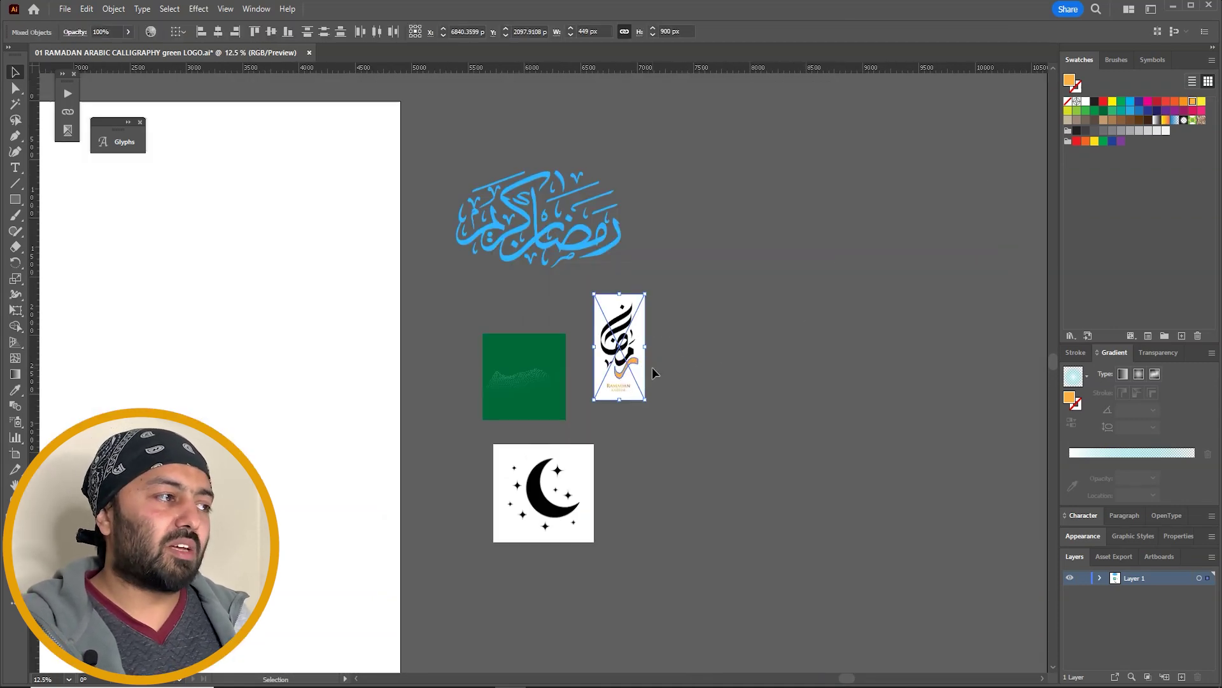
pyautogui.press('Delete')
# Try a green fill on the large Arabic calligraphy, and set its fill to white.
pyautogui.click(587, 247)
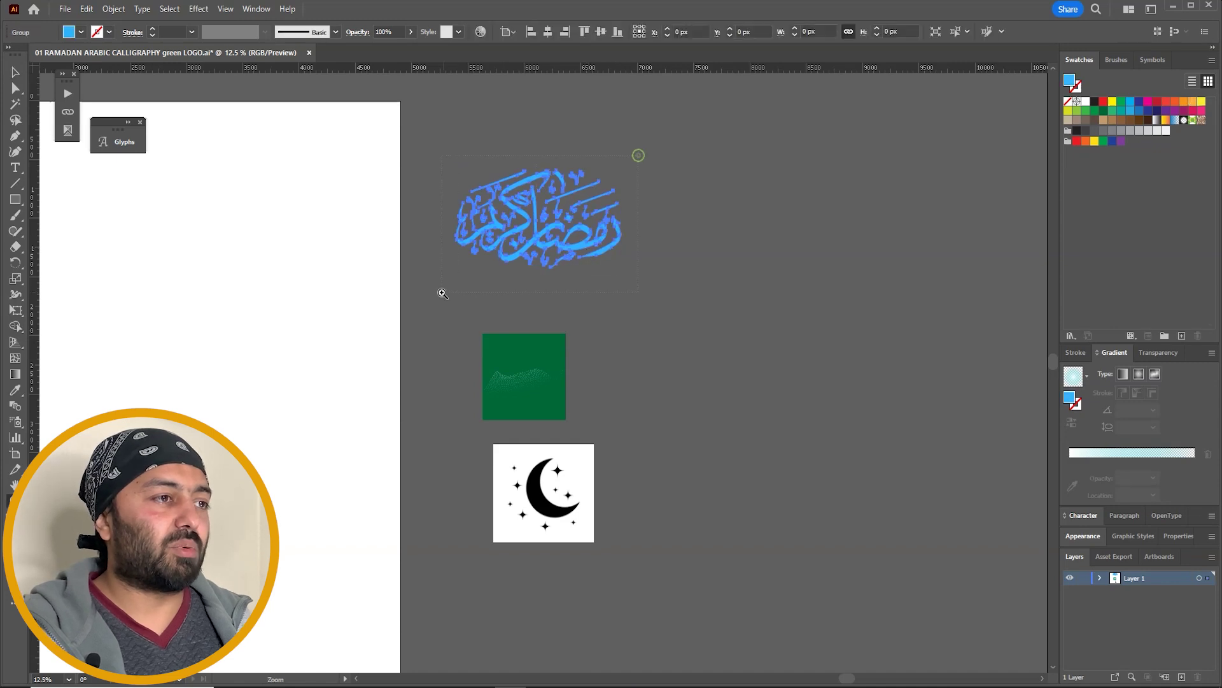
pyautogui.moveTo(635, 156); pyautogui.dragTo(439, 283)
pyautogui.click(1096, 110)
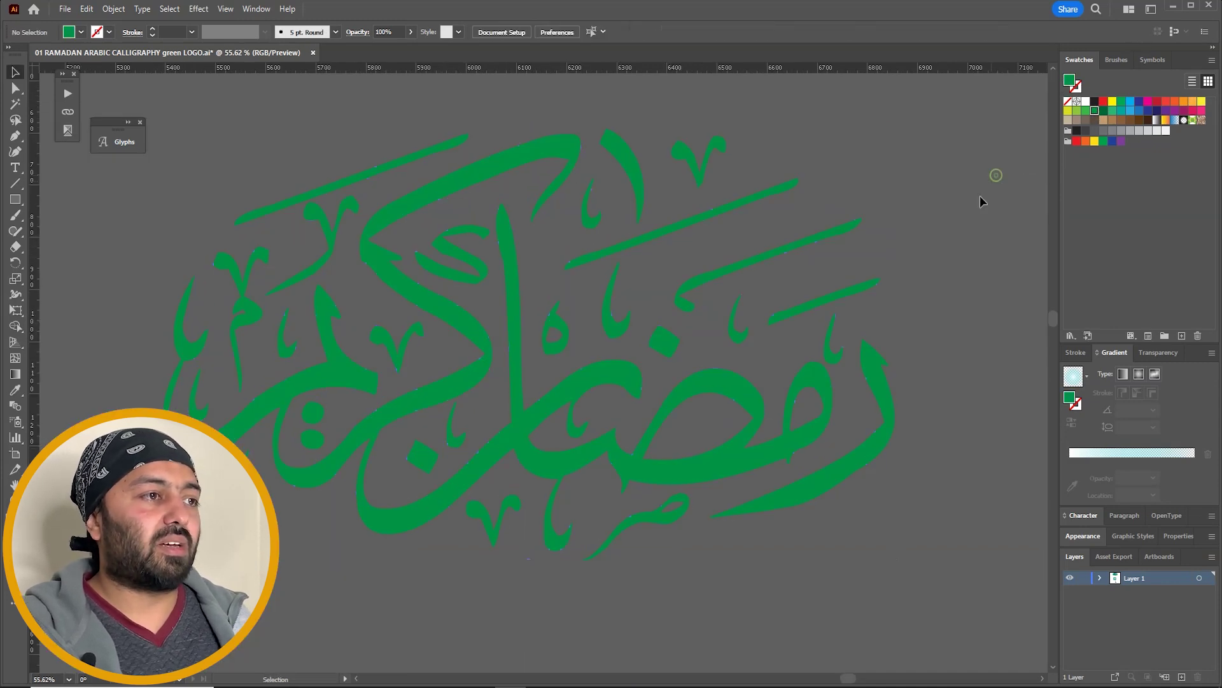
pyautogui.click(1085, 101)
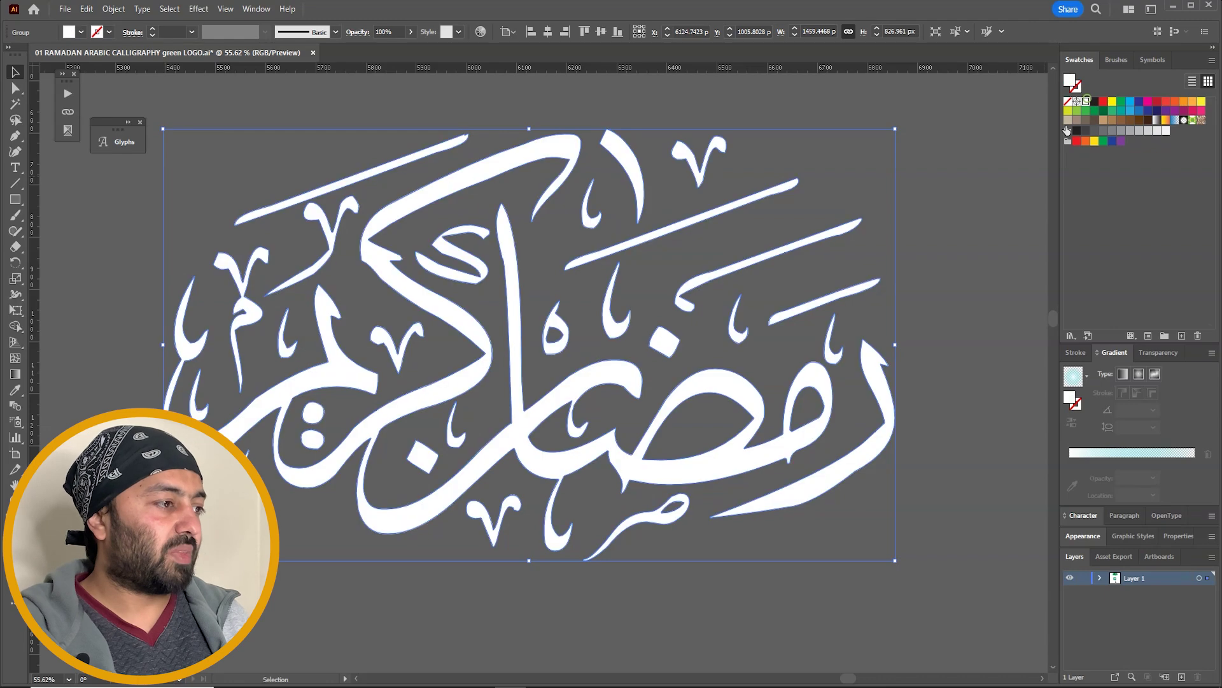
pyautogui.click(979, 225)
# Move the crescent-and-stars reference image into the empty space to the right of the green square.
pyautogui.scroll(-5, 968, 282)
pyautogui.hscroll(3, 885, 353)
pyautogui.moveTo(862, 446); pyautogui.dragTo(959, 303)
pyautogui.scroll(4, 820, 311)
pyautogui.scroll(2, 894, 148)
pyautogui.click(795, 267)
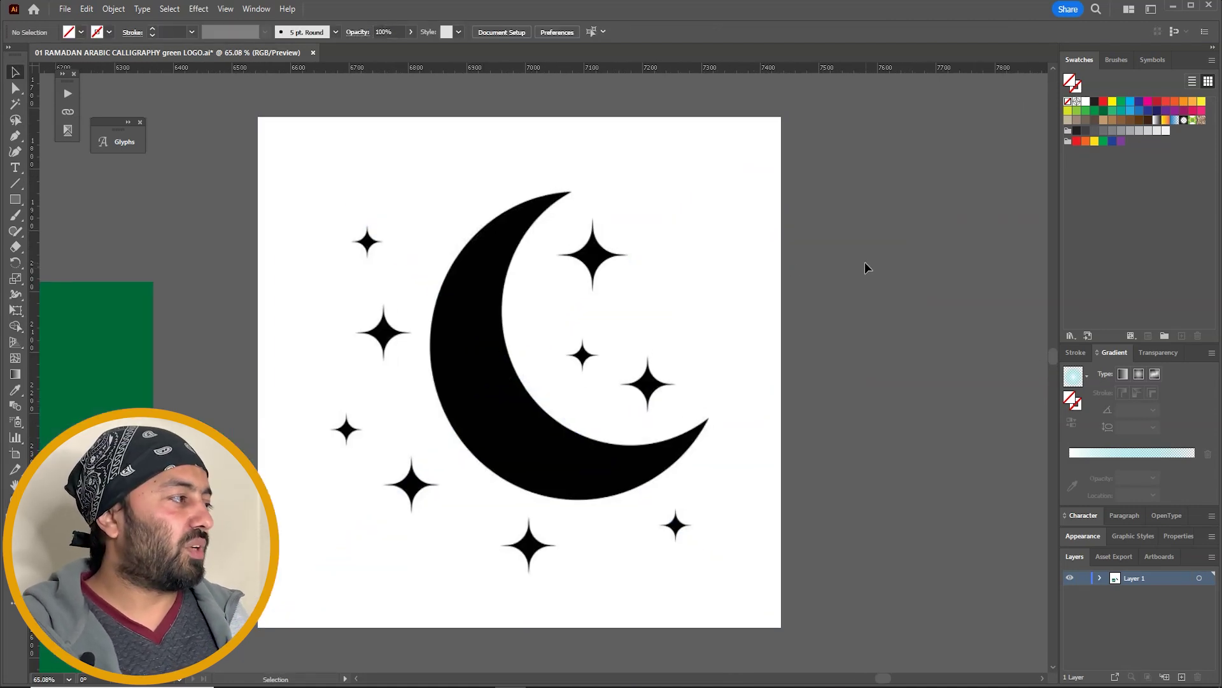
# Draw a circle about 492 px in diameter beside the crescent reference image and fill it with yellow.
pyautogui.moveTo(16, 200); pyautogui.dragTo(64, 233)
pyautogui.moveTo(885, 266); pyautogui.dragTo(1029, 417)
pyautogui.press('v')
pyautogui.click(1112, 101)
pyautogui.hscroll(5, 682, 235)
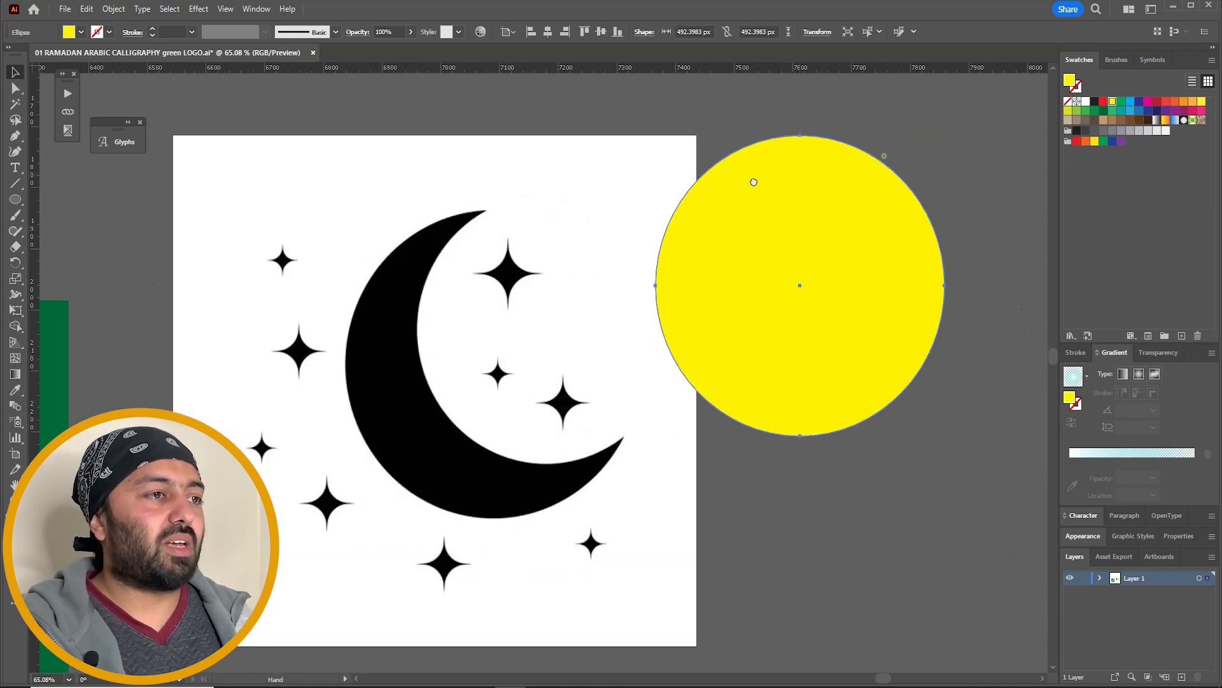
# Duplicate the yellow circle up and to the right, fill the copy with red, and shrink it to about 471 px.
pyautogui.keyDown('alt'); pyautogui.moveTo(652, 265); pyautogui.dragTo(721, 241); pyautogui.keyUp('alt')
pyautogui.click(1103, 102)
pyautogui.moveTo(874, 126); pyautogui.dragTo(864, 143)
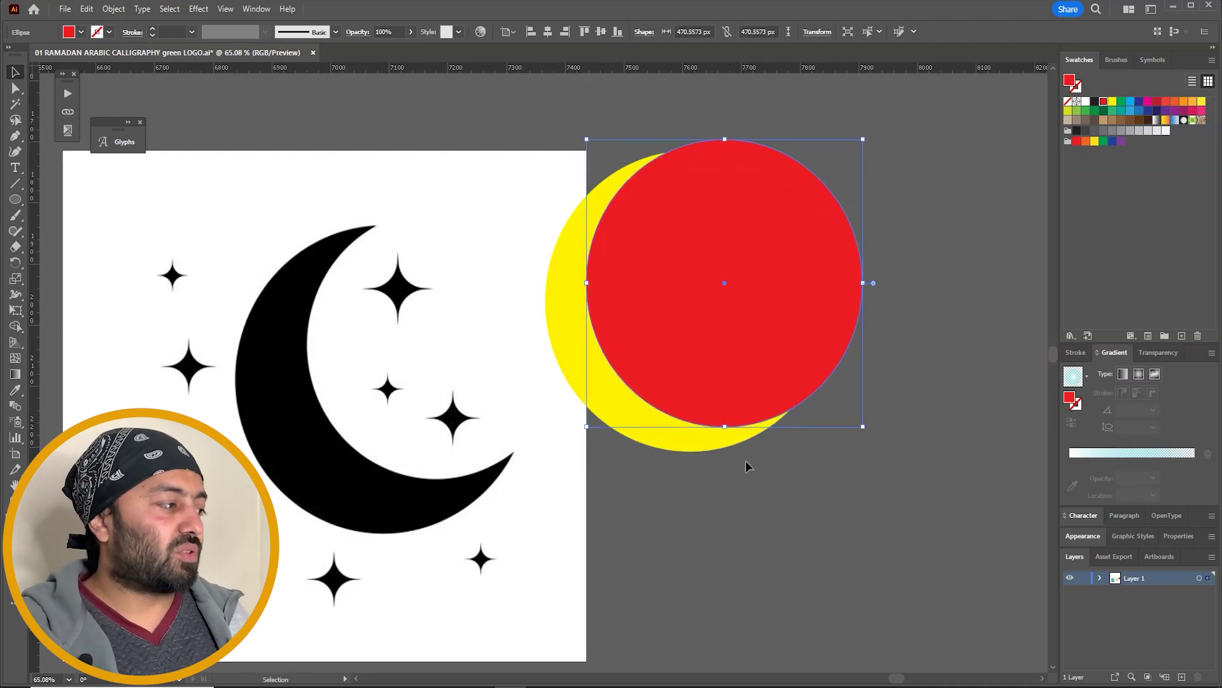
# Cut away the yellow area beneath the red circle, keeping both shapes grouped, and move the group clear of the reference image.
pyautogui.keyDown('shift'); pyautogui.click(697, 433); pyautogui.keyUp('shift')
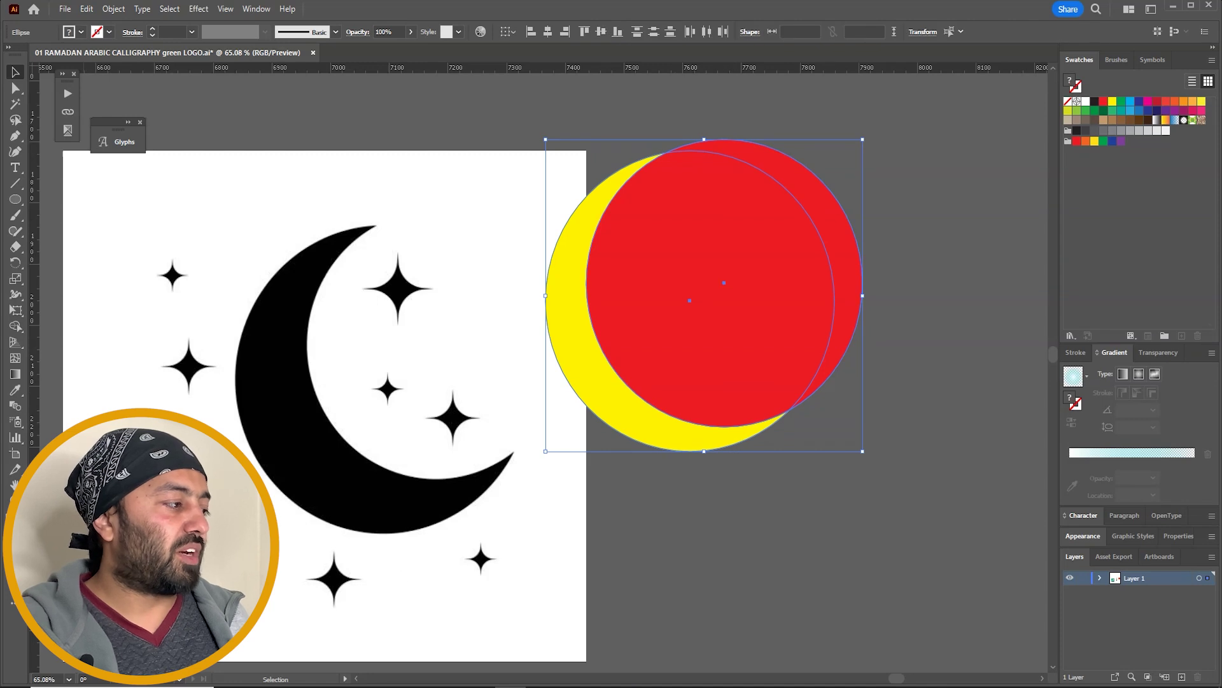
pyautogui.hotkey('ctrl', 'g')
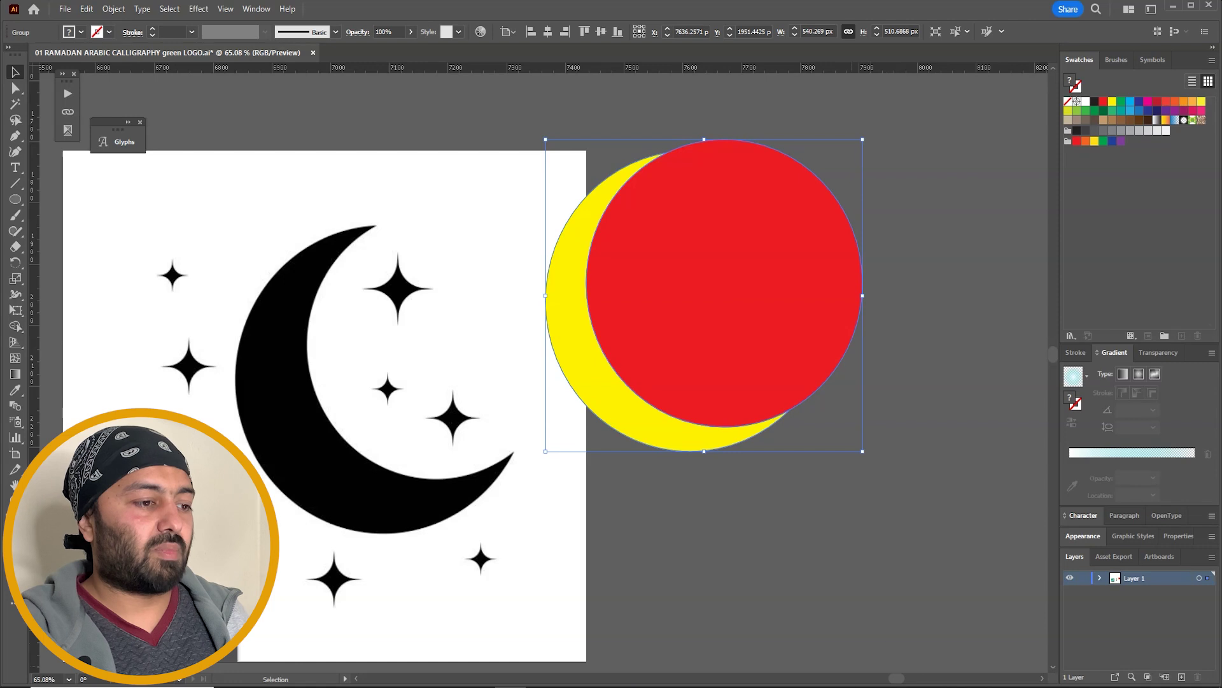
pyautogui.moveTo(947, 685)
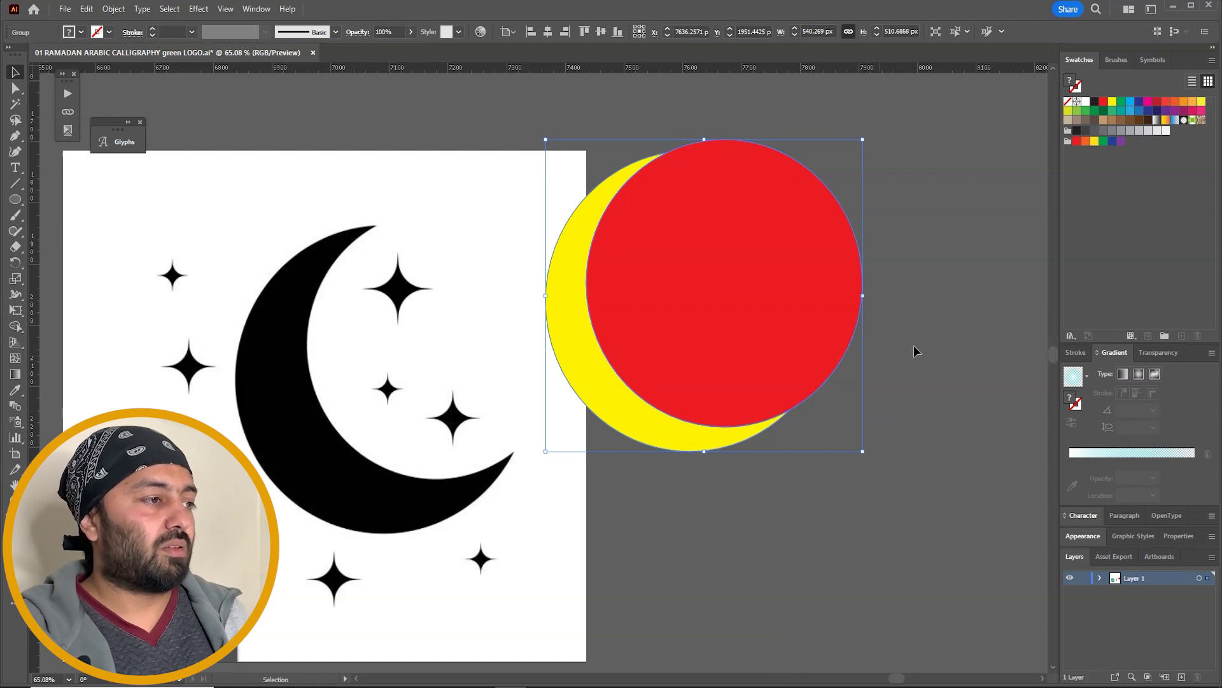
pyautogui.moveTo(711, 283); pyautogui.dragTo(785, 290)
# Ungroup the two shapes and delete the red circle to leave a yellow crescent.
pyautogui.rightClick(775, 275)
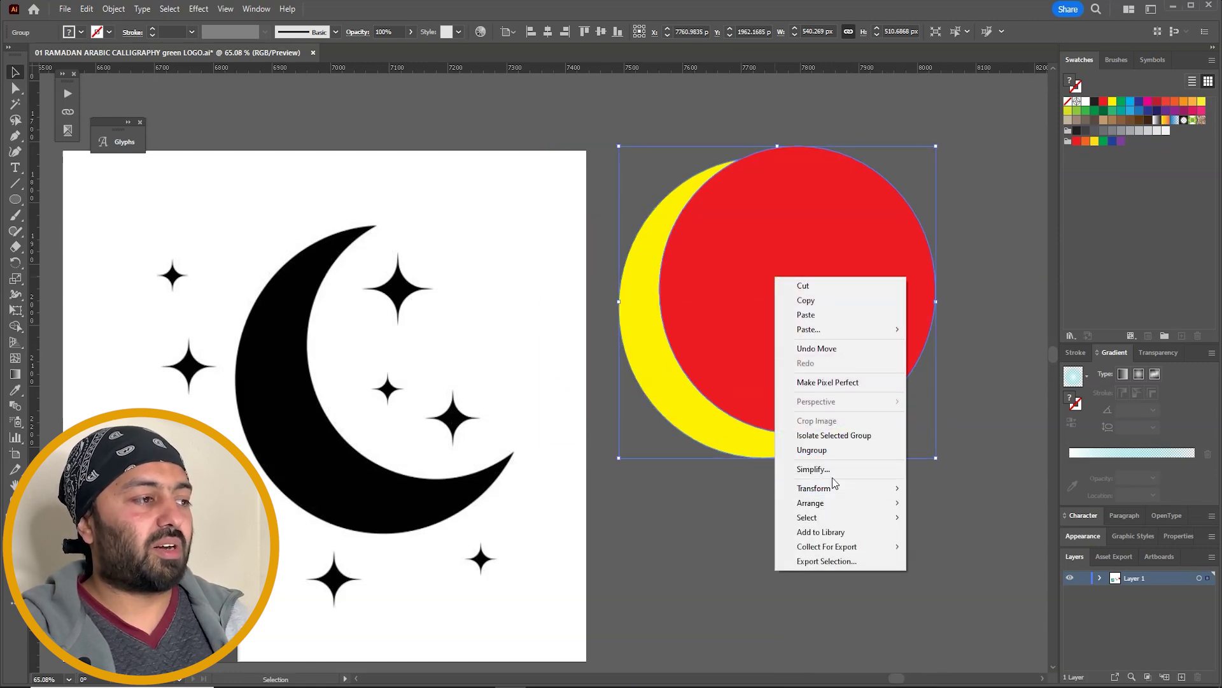
pyautogui.click(836, 449)
pyautogui.click(853, 328)
pyautogui.press('Delete')
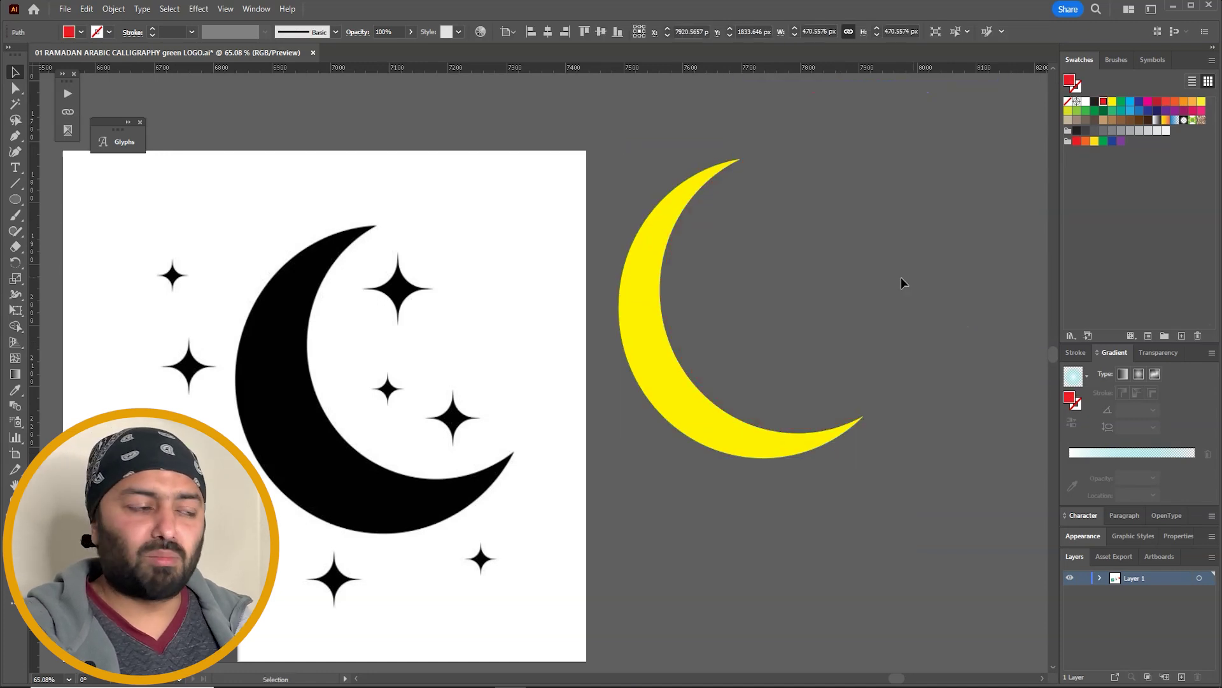
# Add a small yellow star inside the crescent's curve and place both in the artboard's upper-left corner.
pyautogui.click(671, 385)
pyautogui.hotkey('ctrl', '0')
pyautogui.hotkey('ctrl', '-')
pyautogui.moveTo(674, 405); pyautogui.dragTo(846, 399)
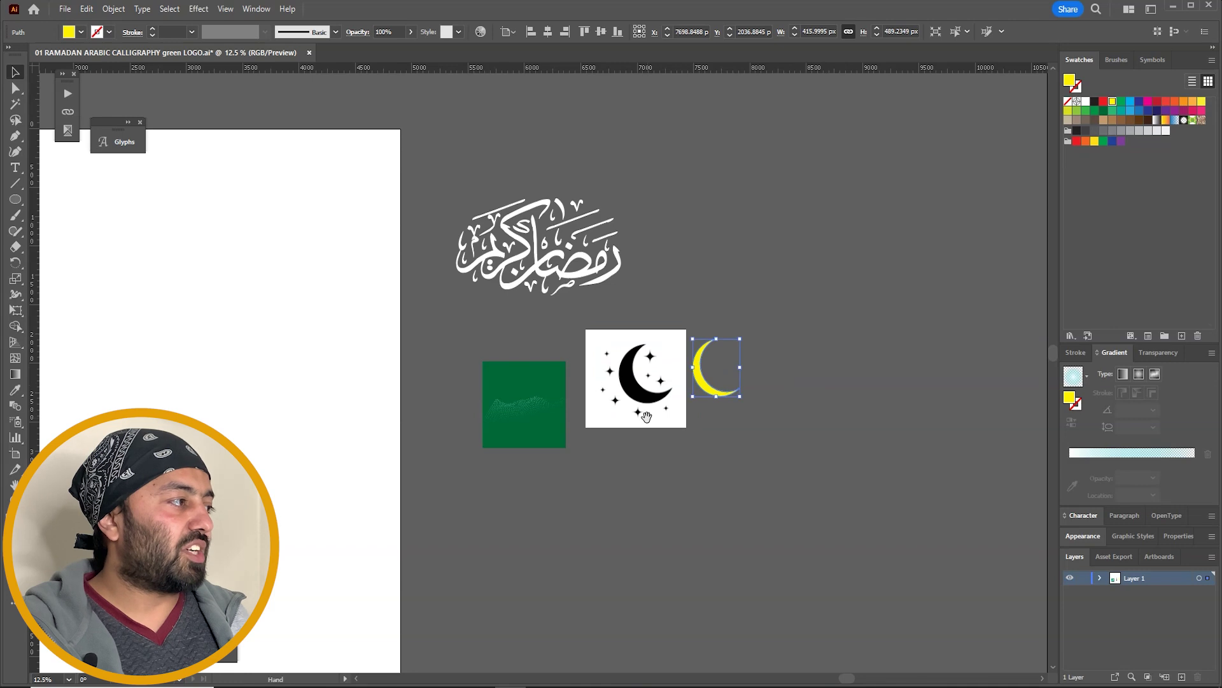
pyautogui.moveTo(647, 415); pyautogui.dragTo(682, 404)
pyautogui.moveTo(26, 207); pyautogui.dragTo(71, 258)
pyautogui.moveTo(758, 354); pyautogui.dragTo(359, 151)
pyautogui.press('v')
pyautogui.keyDown('shift'); pyautogui.click(739, 386); pyautogui.keyUp('shift')
# Move the dark green square onto the artboard and align it to the artboard's vertical and horizontal centre.
pyautogui.moveTo(985, 337); pyautogui.dragTo(547, 255)
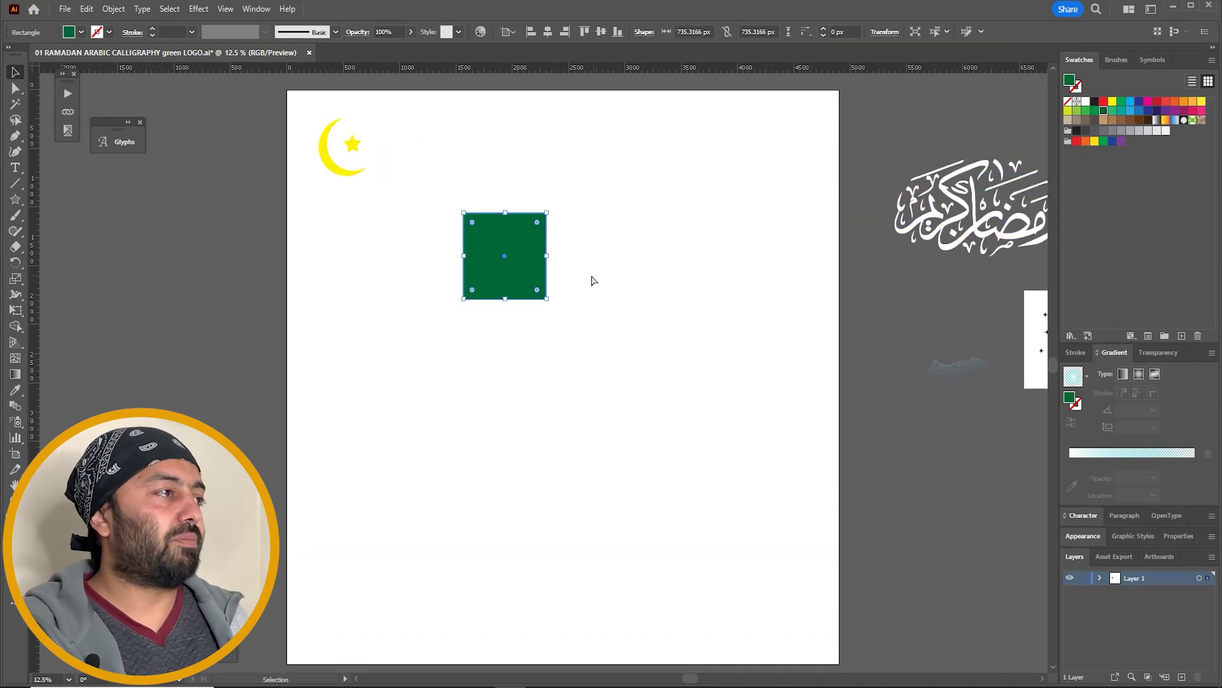
pyautogui.click(600, 32)
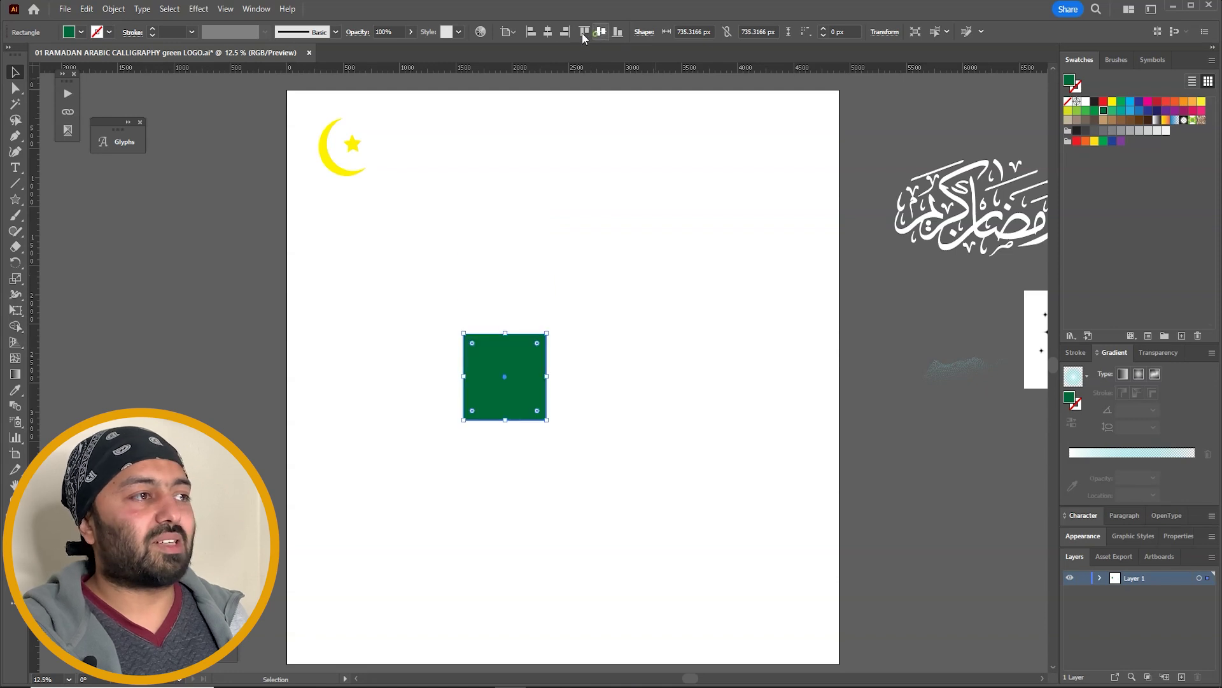
pyautogui.click(551, 32)
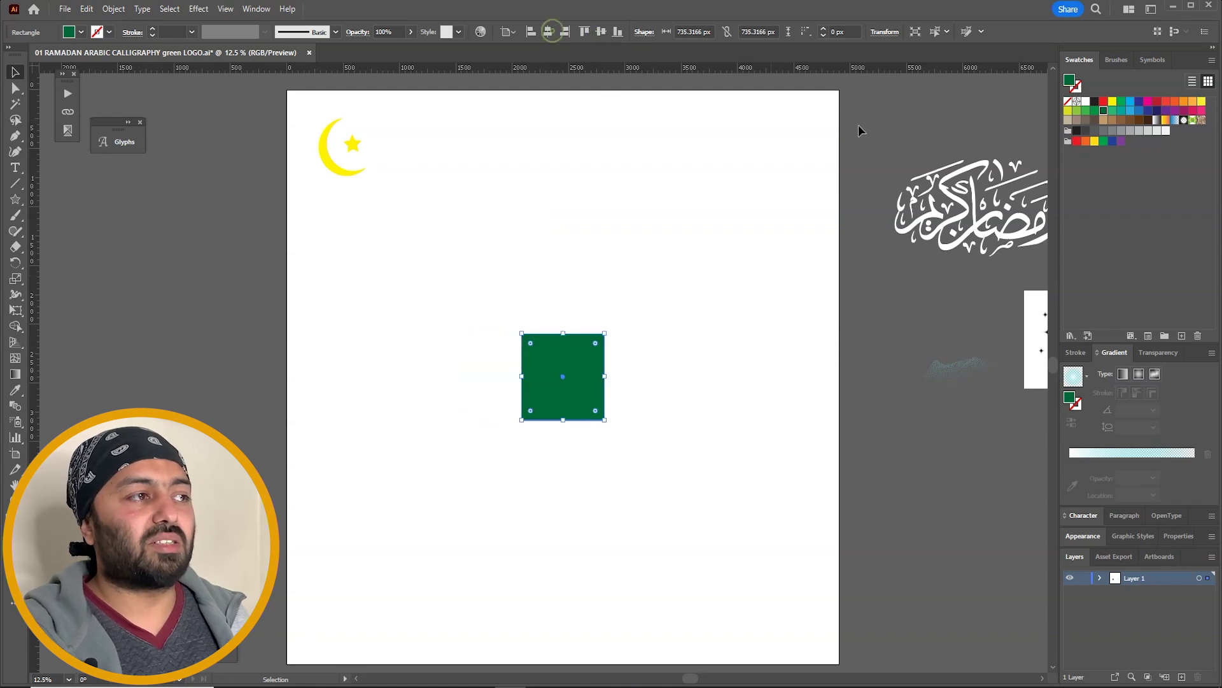
# Resize the green square to 4900 x 4900 px so it covers the artboard as a background.
pyautogui.click(885, 32)
pyautogui.click(858, 54)
pyautogui.write('0')
pyautogui.press('Return')
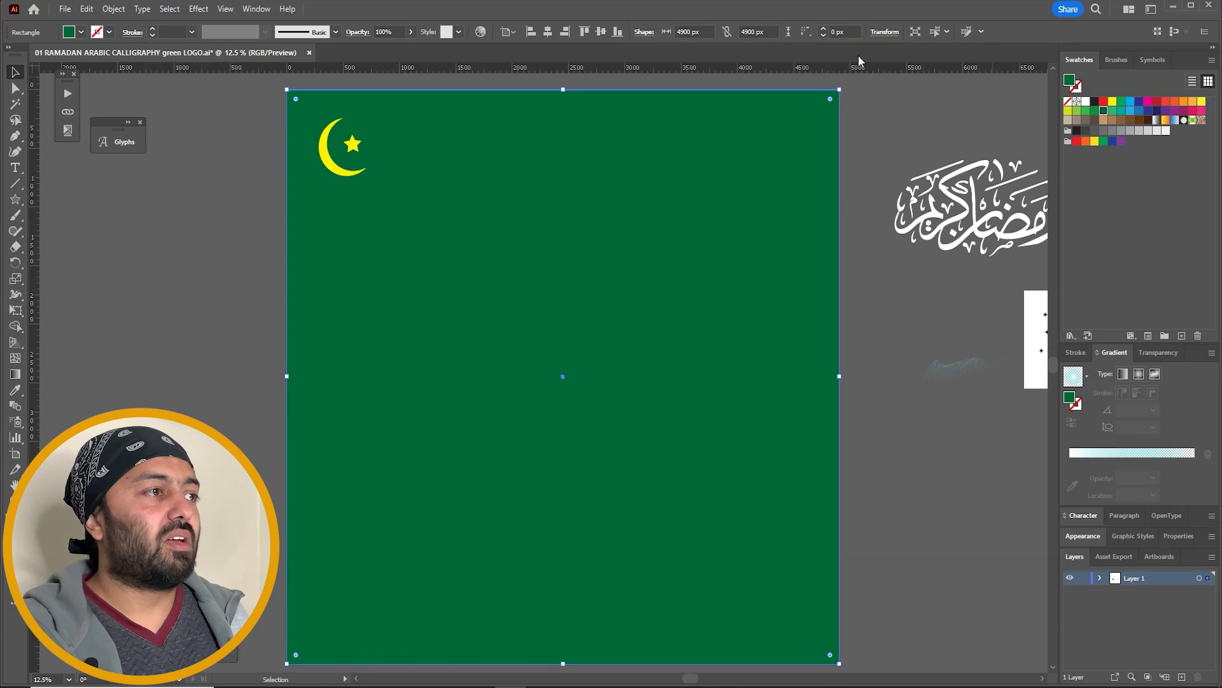
# Rotate the crescent and star slightly counter-clockwise and fill them with a lighter green than the background.
pyautogui.click(354, 145)
pyautogui.moveTo(371, 132); pyautogui.dragTo(448, 151)
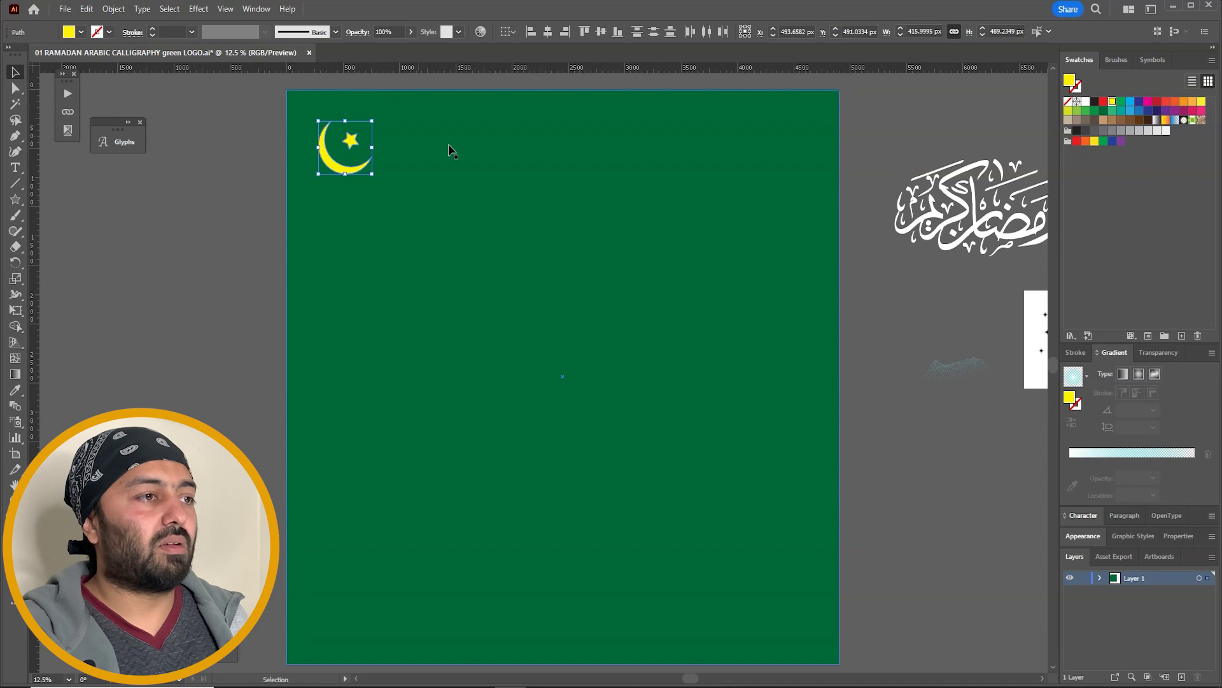
pyautogui.click(1097, 111)
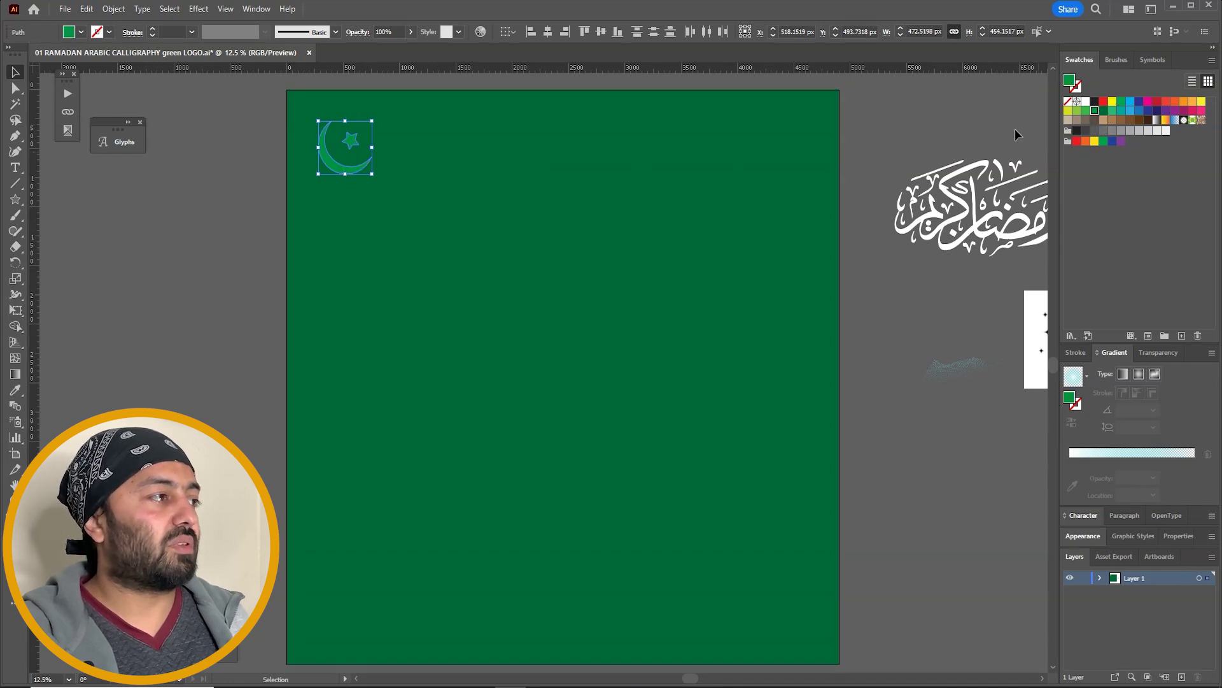
# Move the white Arabic calligraphy onto the green background and enlarge it to about 3049 px wide.
pyautogui.click(861, 132)
pyautogui.hotkey('ctrl', '-')
pyautogui.moveTo(857, 280); pyautogui.dragTo(602, 382)
pyautogui.moveTo(622, 335); pyautogui.dragTo(679, 289)
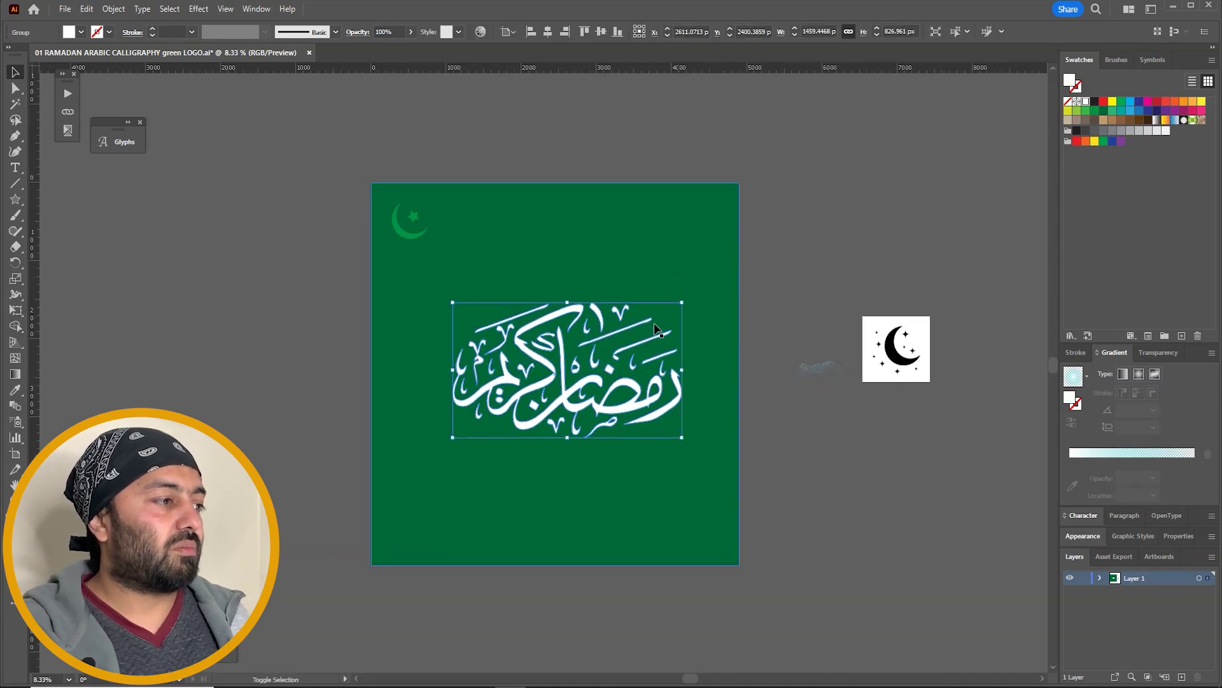
pyautogui.moveTo(632, 382); pyautogui.dragTo(618, 377)
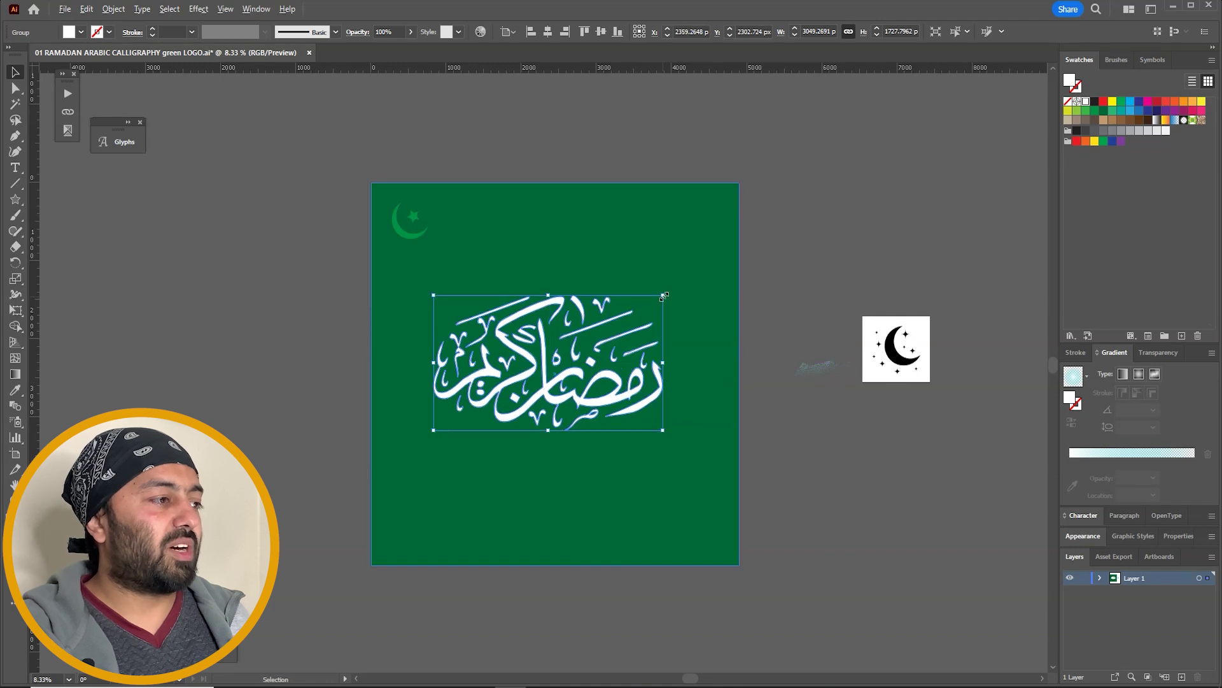
# Align the calligraphy to the artboard's vertical and horizontal centre.
pyautogui.click(601, 31)
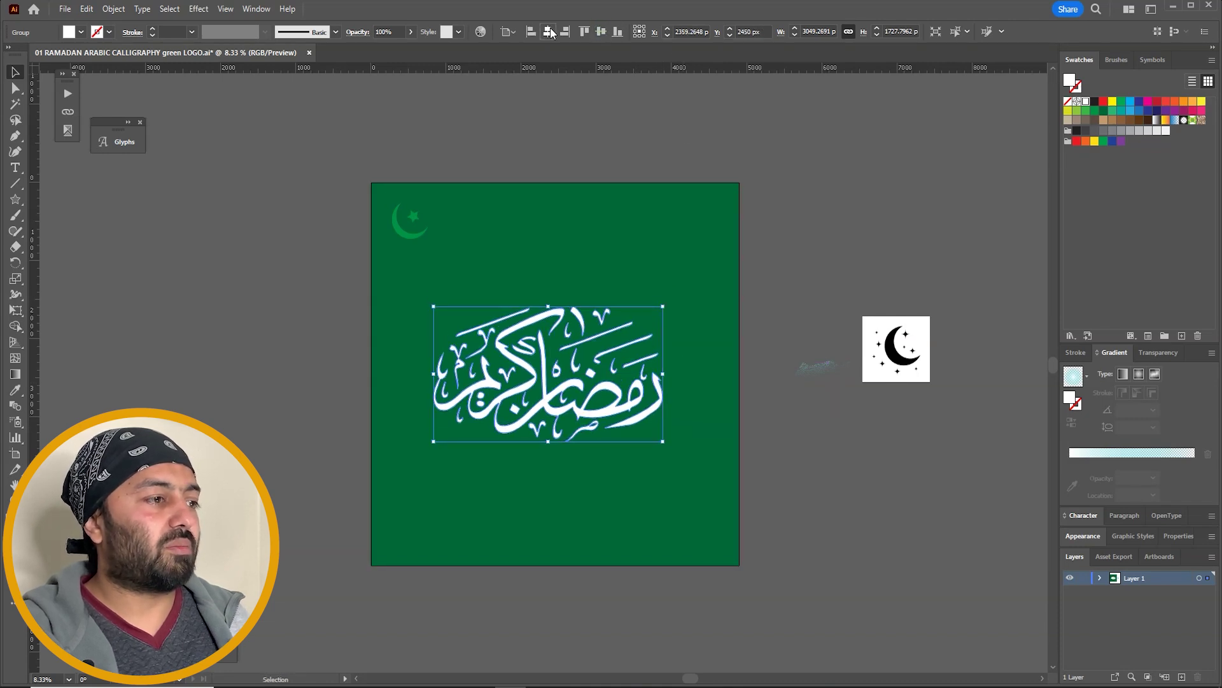
pyautogui.click(551, 33)
pyautogui.click(810, 142)
# Try the dotted wave mesh across the lower part of the artboard, enlarged to about 10833 px wide.
pyautogui.moveTo(827, 382); pyautogui.dragTo(439, 471)
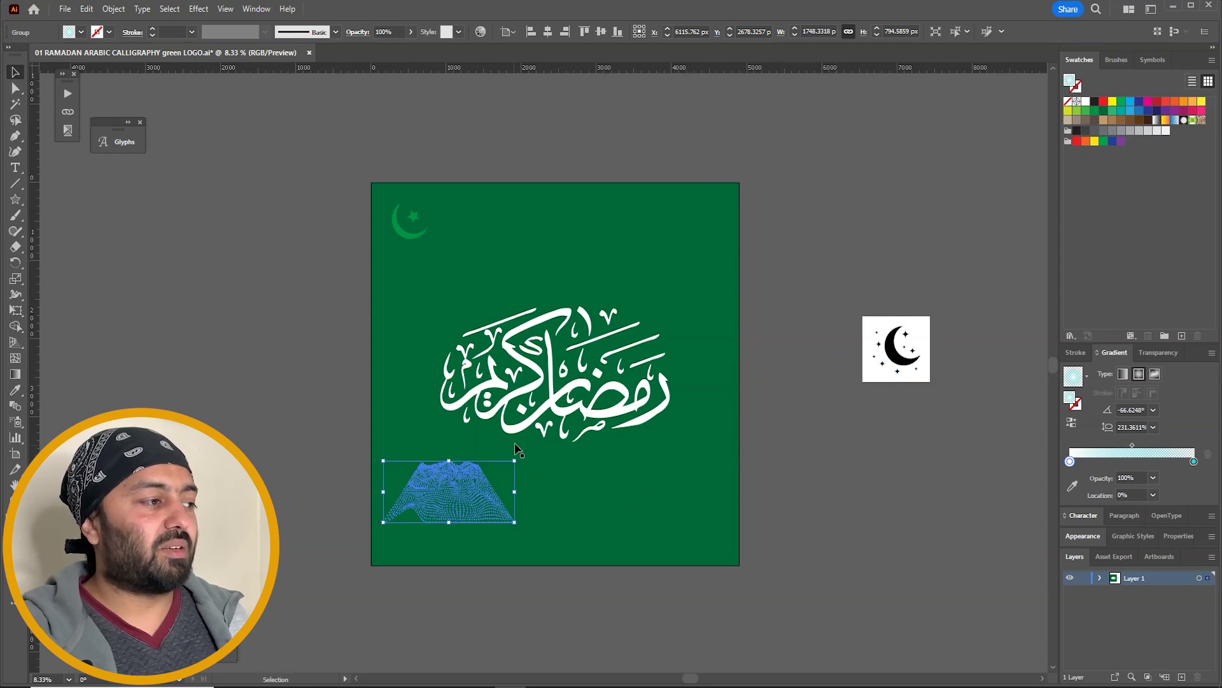
pyautogui.moveTo(517, 463); pyautogui.dragTo(759, 286)
pyautogui.moveTo(576, 498); pyautogui.dragTo(642, 490)
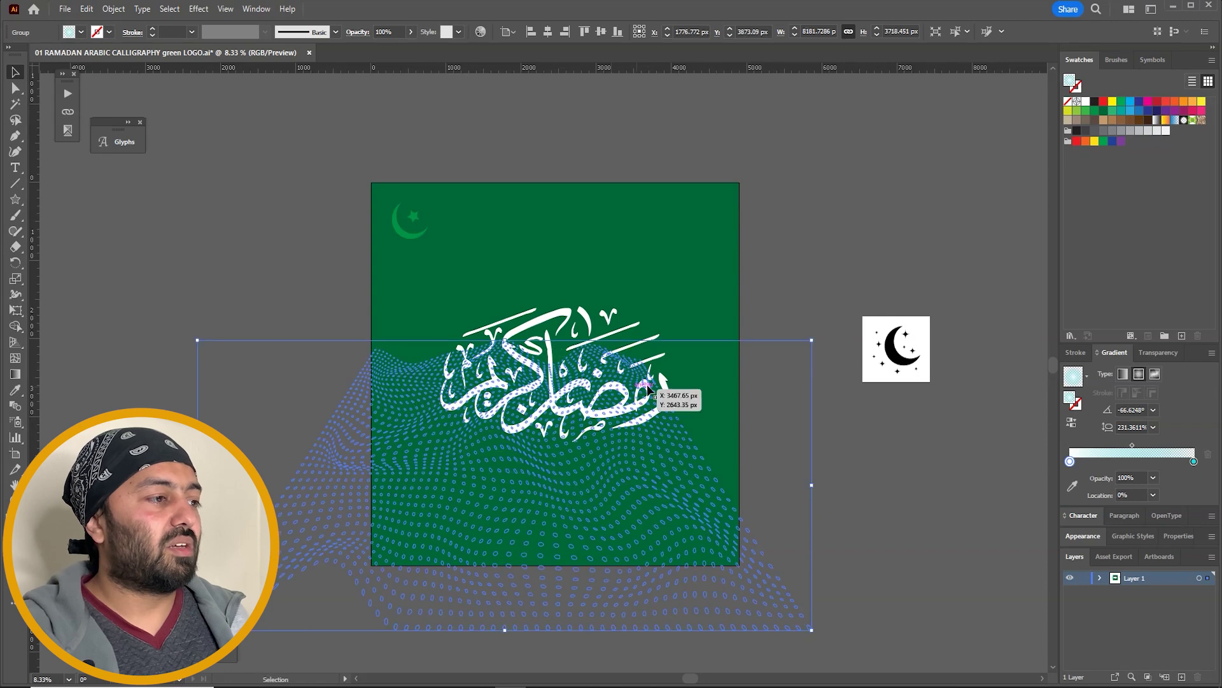
pyautogui.moveTo(812, 341); pyautogui.dragTo(911, 300)
pyautogui.moveTo(614, 483); pyautogui.dragTo(645, 494)
# Try the calligraphy higher on the artboard, above the dotted wave mesh.
pyautogui.click(805, 255)
pyautogui.moveTo(642, 409); pyautogui.dragTo(636, 354)
pyautogui.click(464, 382)
pyautogui.click(459, 382)
pyautogui.click(263, 296)
pyautogui.click(393, 380)
pyautogui.click(466, 380)
pyautogui.click(812, 269)
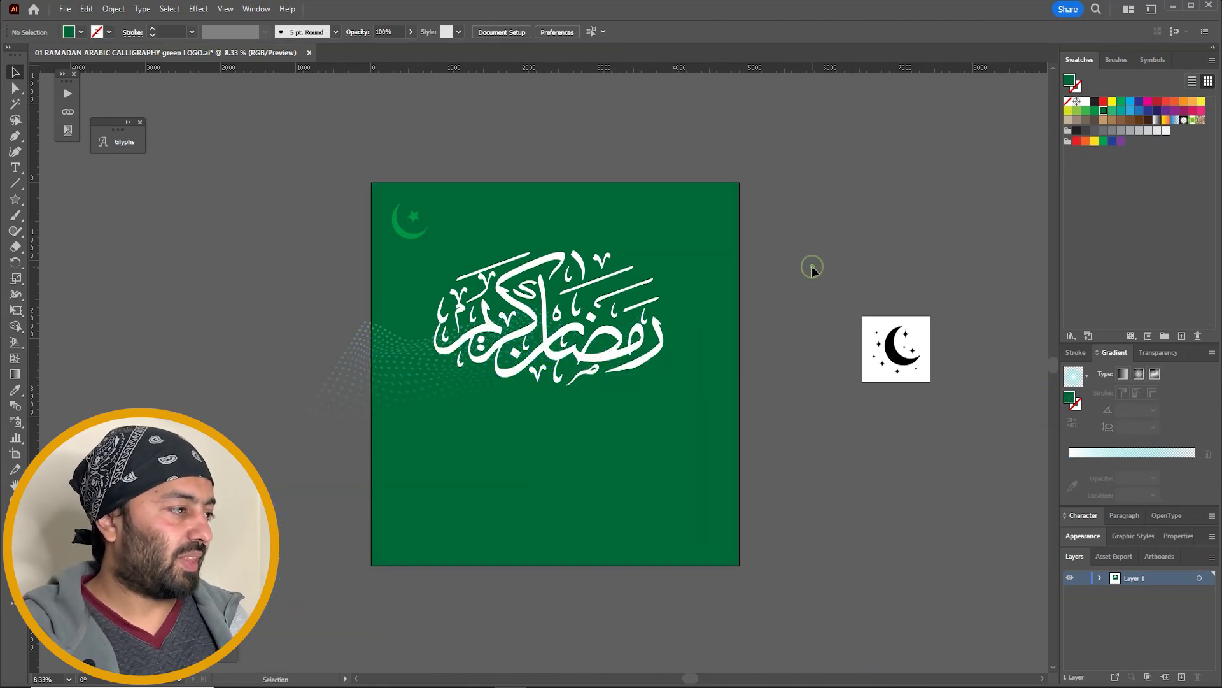
# Delete the dotted wave mesh and move the calligraphy back down to the middle of the artboard.
pyautogui.click(365, 364)
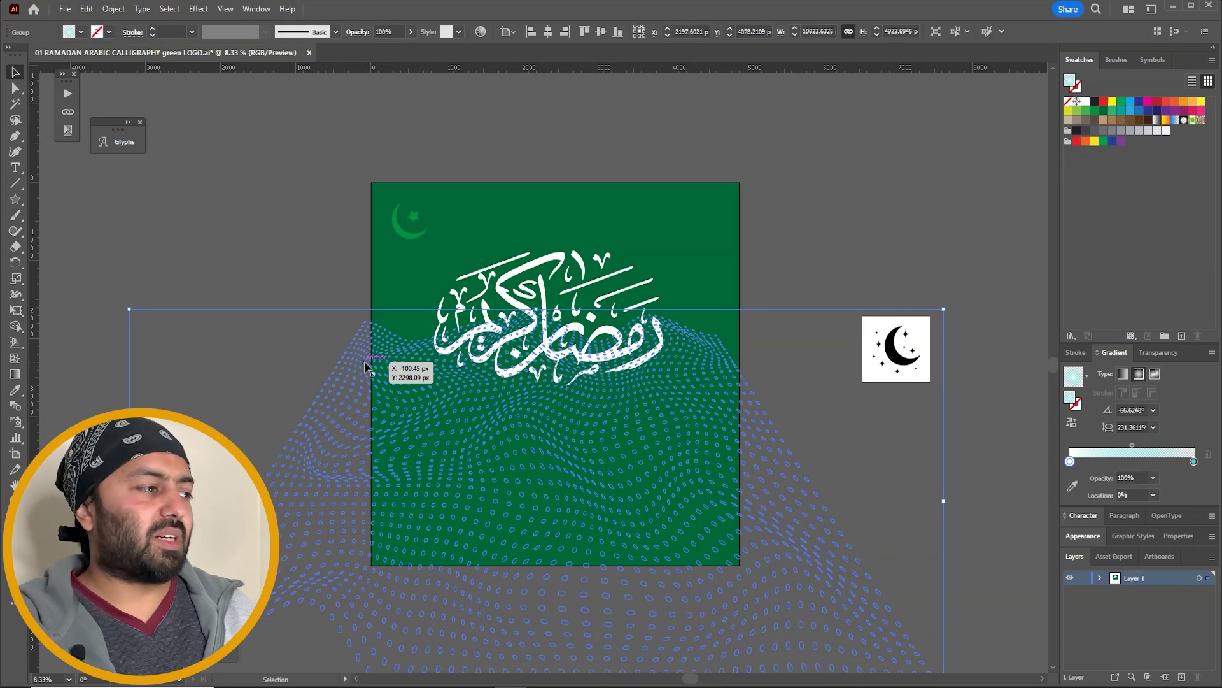
pyautogui.press('Delete')
pyautogui.moveTo(554, 372); pyautogui.dragTo(554, 407)
# Enlarge the crescent-and-star group to about 3846 px wide around the artboard's centre and keep the calligraphy in front of it.
pyautogui.click(411, 219)
pyautogui.click(409, 218)
pyautogui.moveTo(420, 236); pyautogui.dragTo(719, 247)
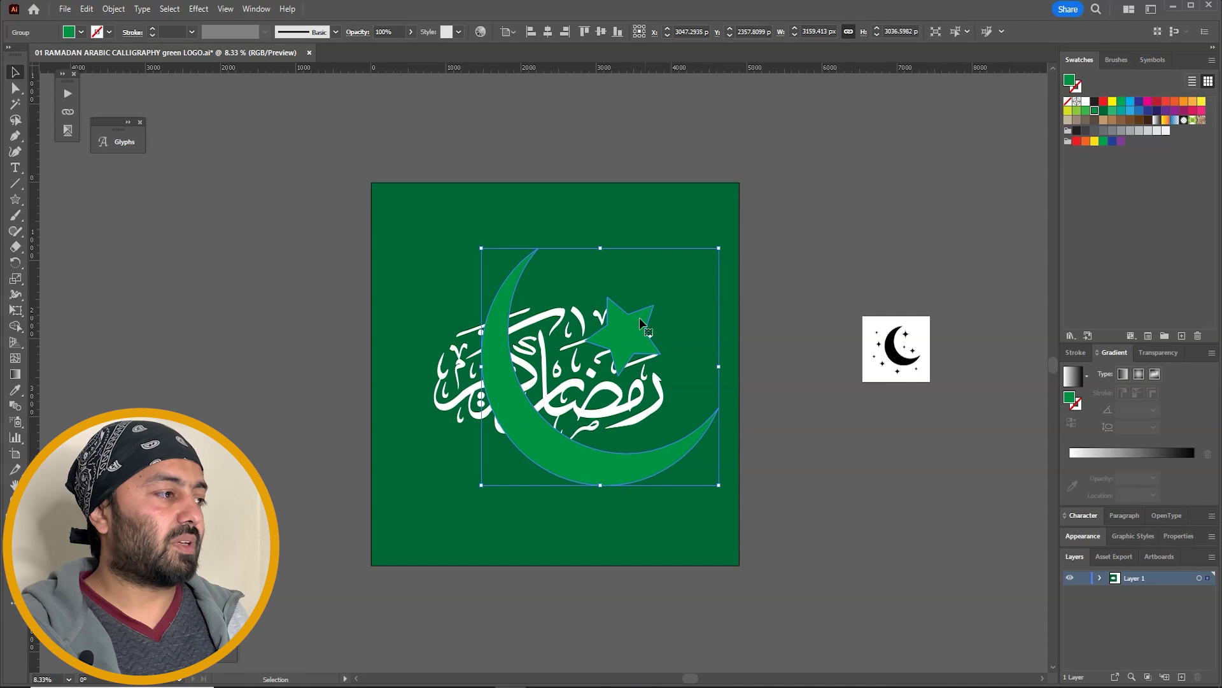
pyautogui.moveTo(641, 325); pyautogui.dragTo(598, 303)
pyautogui.moveTo(674, 226); pyautogui.dragTo(702, 199)
pyautogui.moveTo(650, 337); pyautogui.dragTo(655, 355)
pyautogui.click(560, 401)
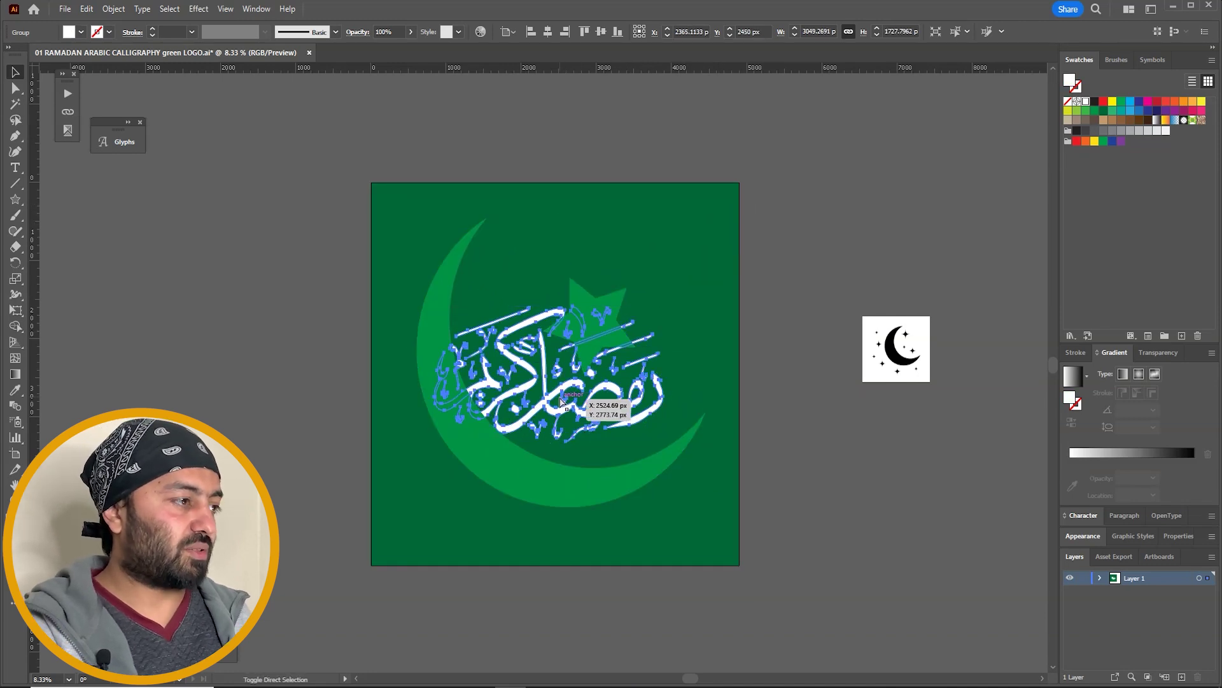
pyautogui.press('ctrl')
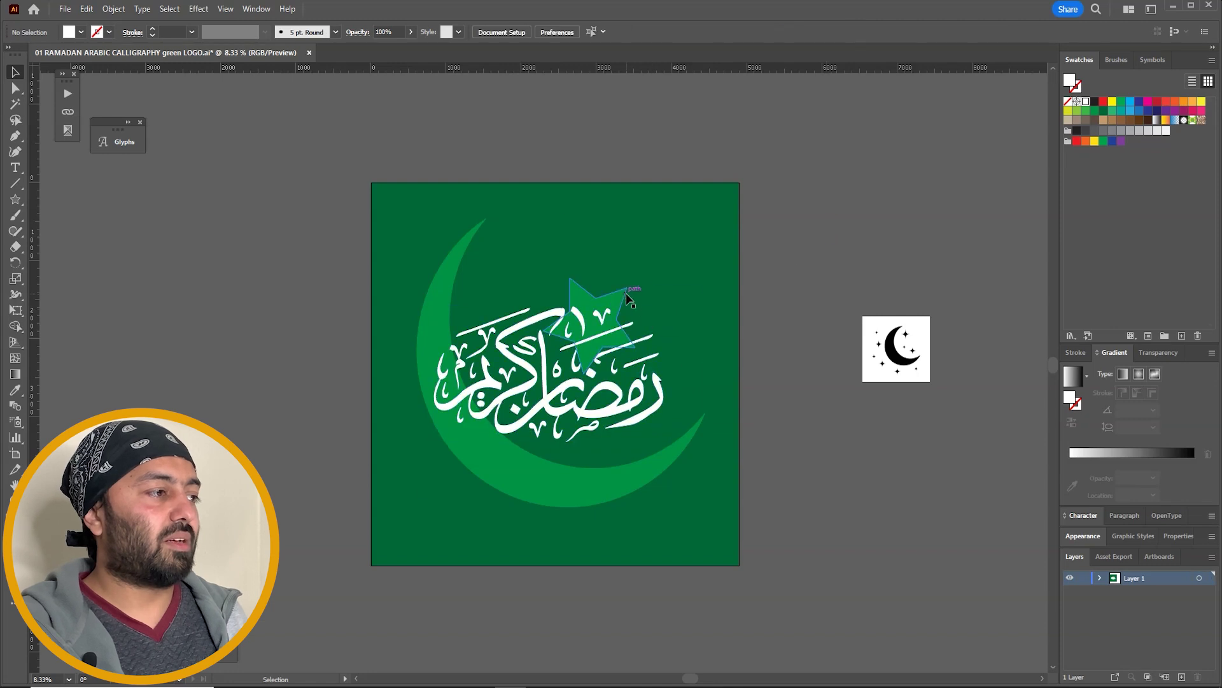
# Change the crescent and star's green swatch to white (RGB 255, 255, 255) and lower the group's opacity to 6%.
pyautogui.click(630, 293)
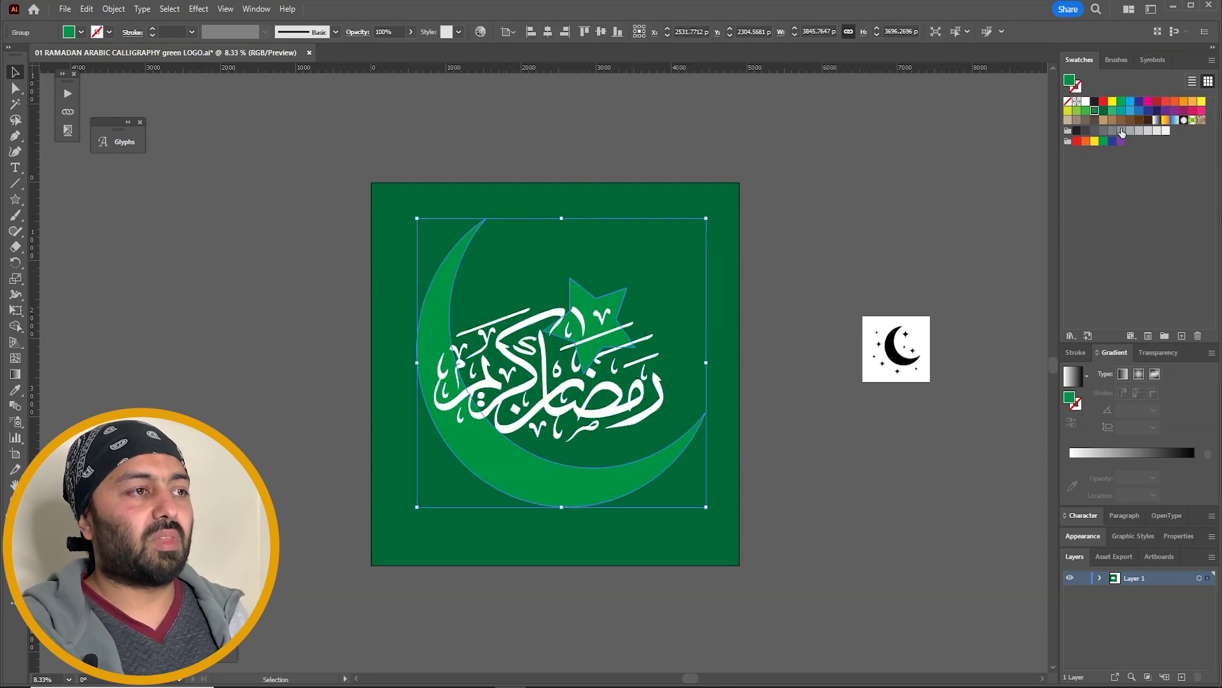
pyautogui.click(1163, 353)
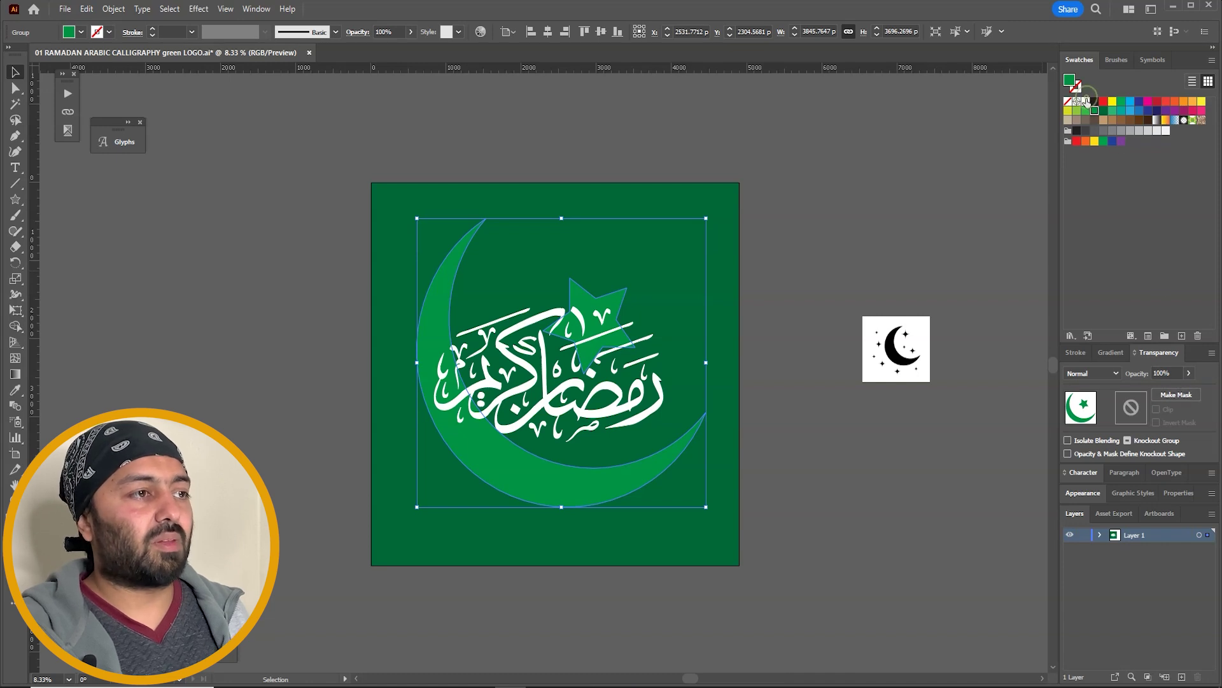
pyautogui.doubleClick(1094, 110)
pyautogui.moveTo(581, 323); pyautogui.dragTo(682, 391)
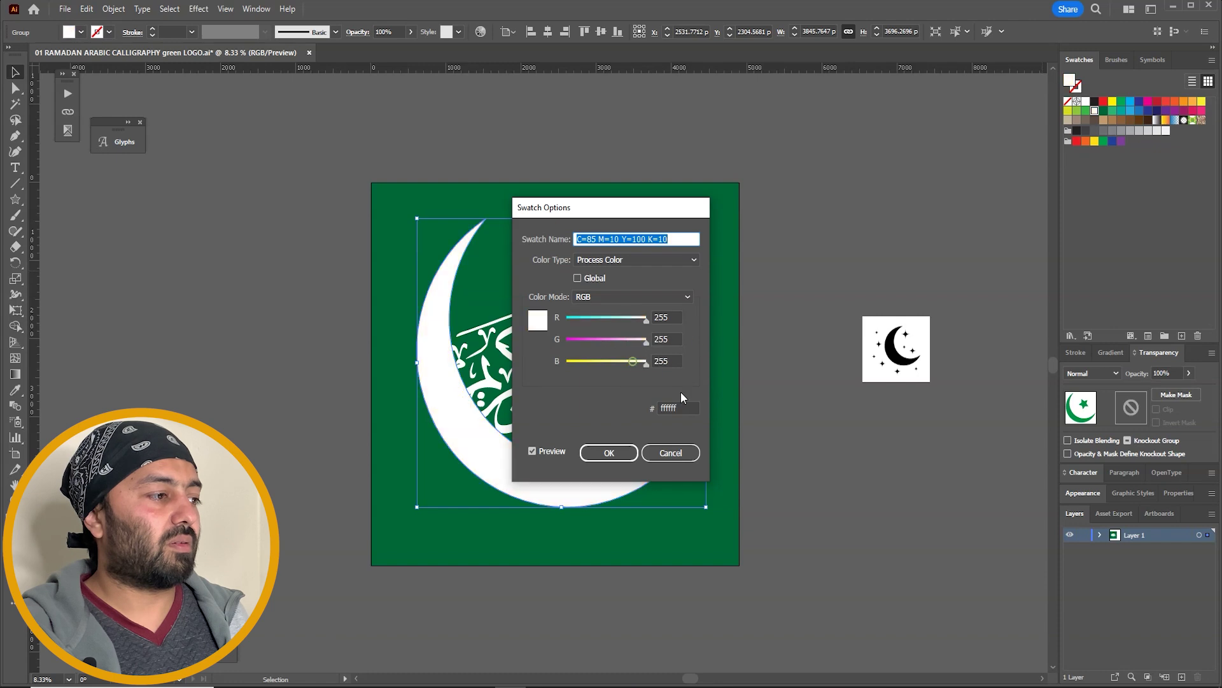
pyautogui.click(609, 452)
pyautogui.moveTo(1179, 388); pyautogui.dragTo(1141, 390)
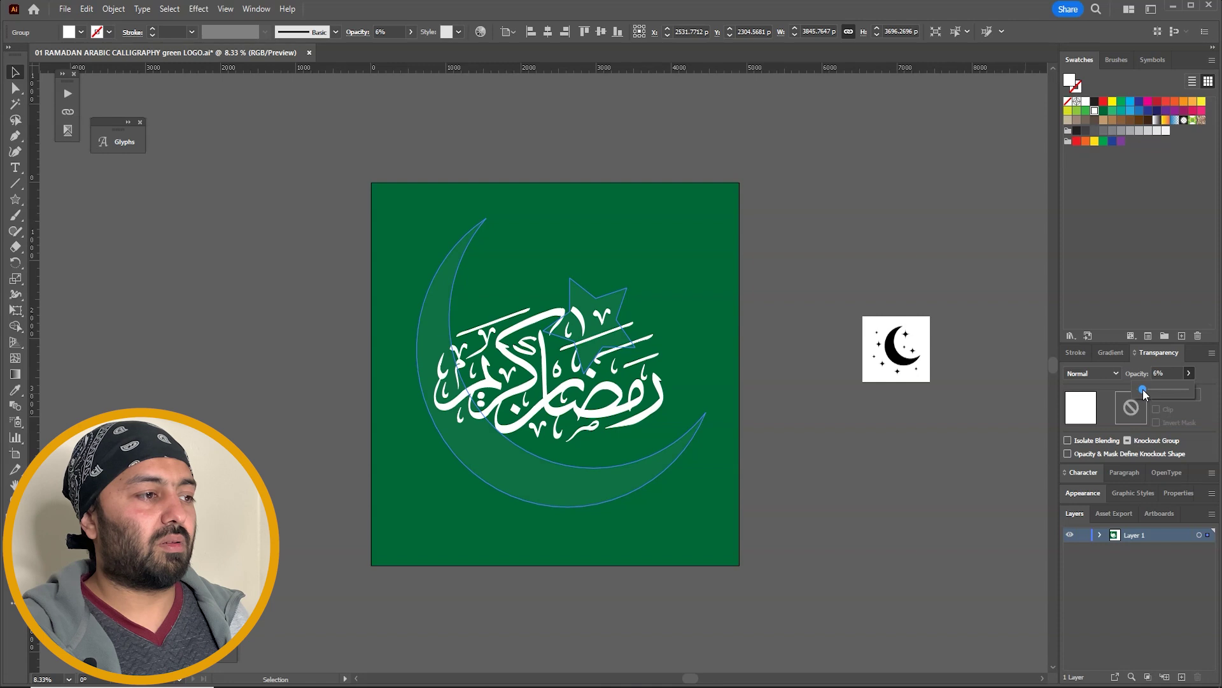
pyautogui.click(914, 268)
# Nudge the calligraphy slightly to the right and delete the crescent reference image beside the artboard.
pyautogui.moveTo(639, 405); pyautogui.dragTo(643, 402)
pyautogui.click(804, 279)
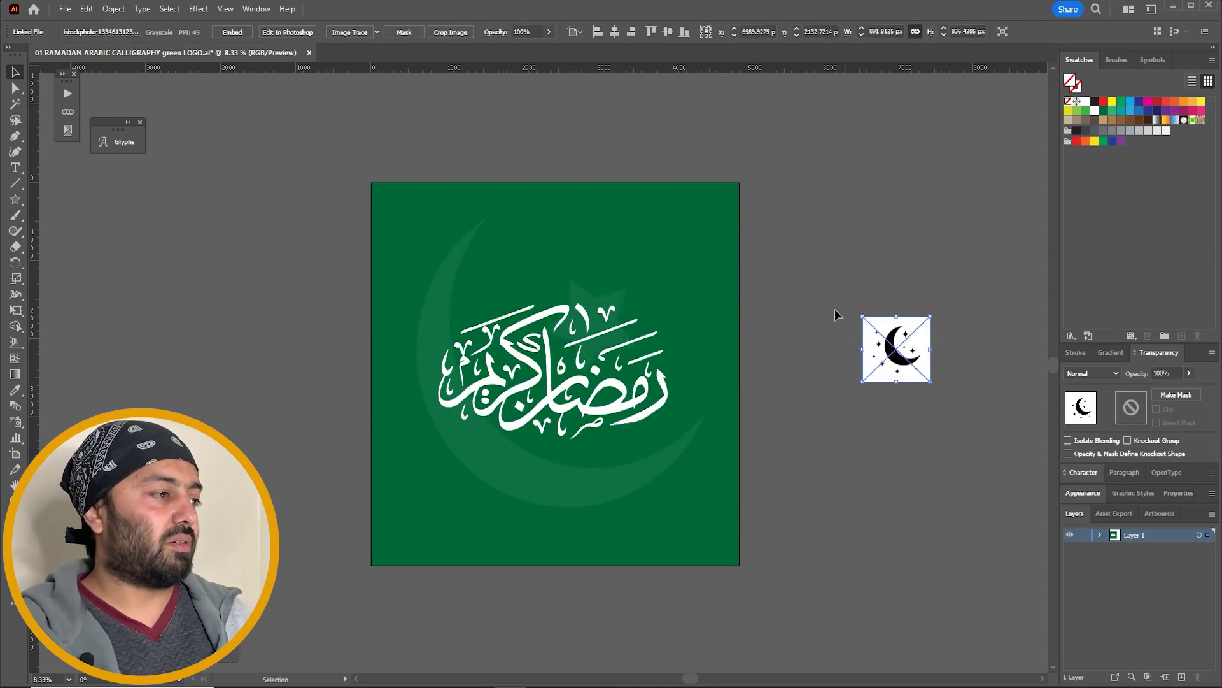
pyautogui.click(809, 295)
pyautogui.hotkey('ctrl', '=')
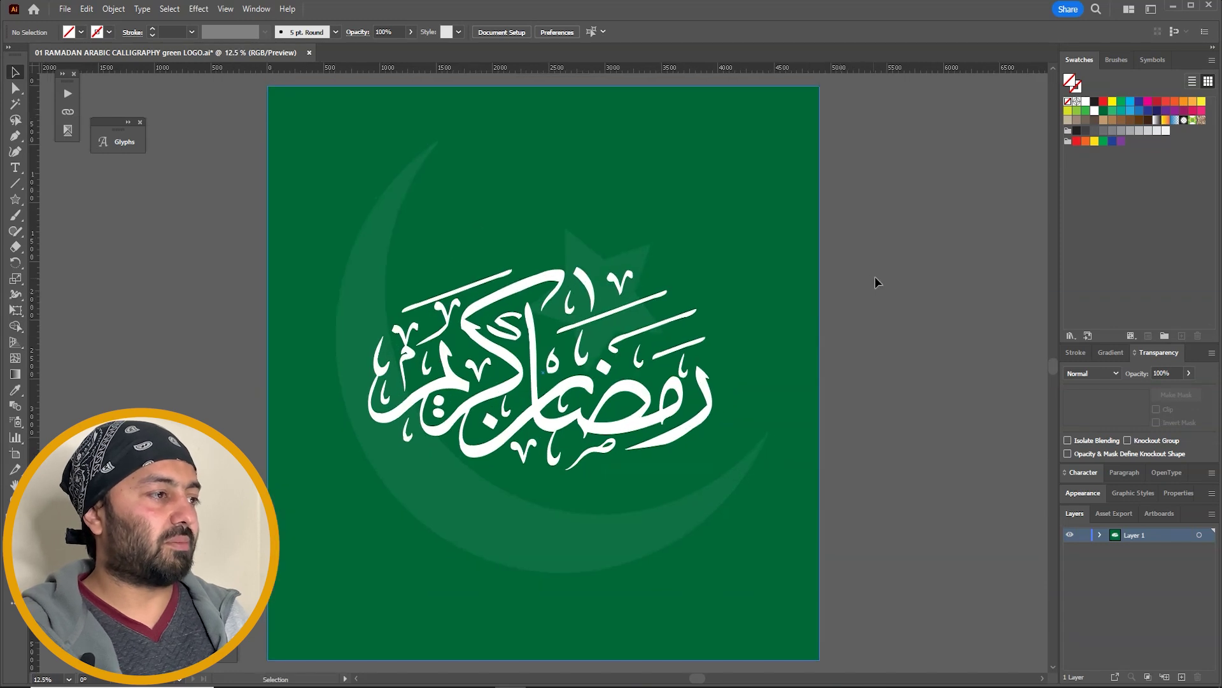
pyautogui.rightClick(908, 268)
pyautogui.click(914, 237)
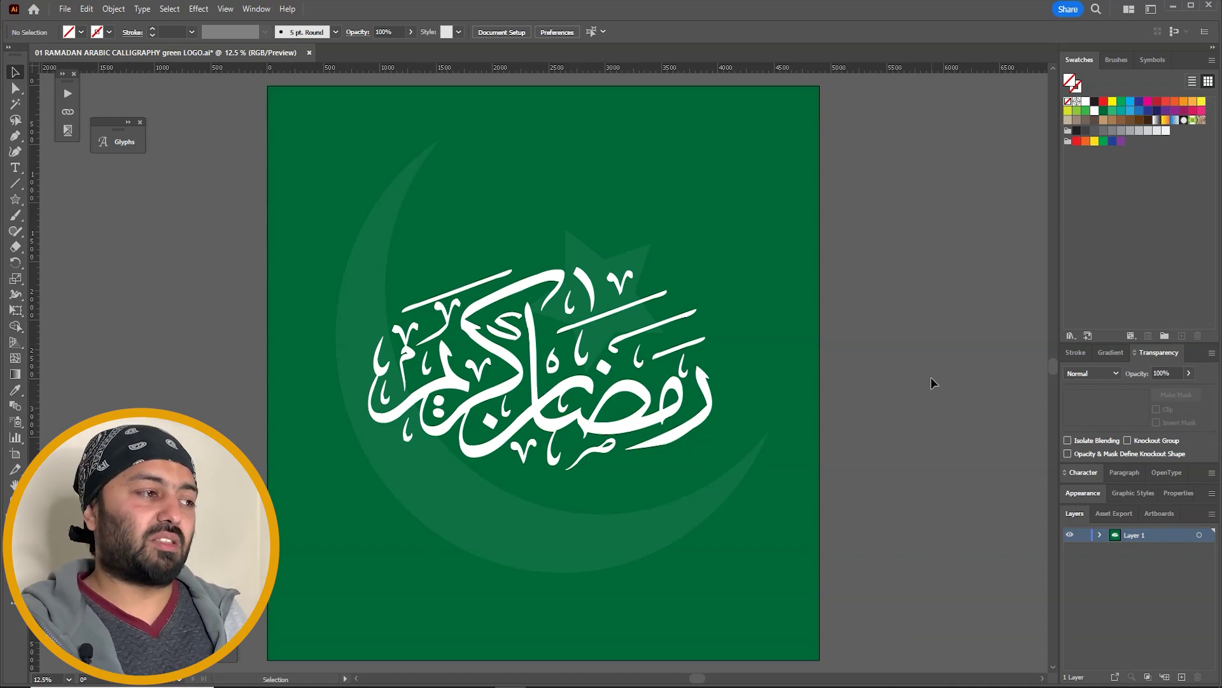
pyautogui.rightClick(907, 283)
pyautogui.click(909, 232)
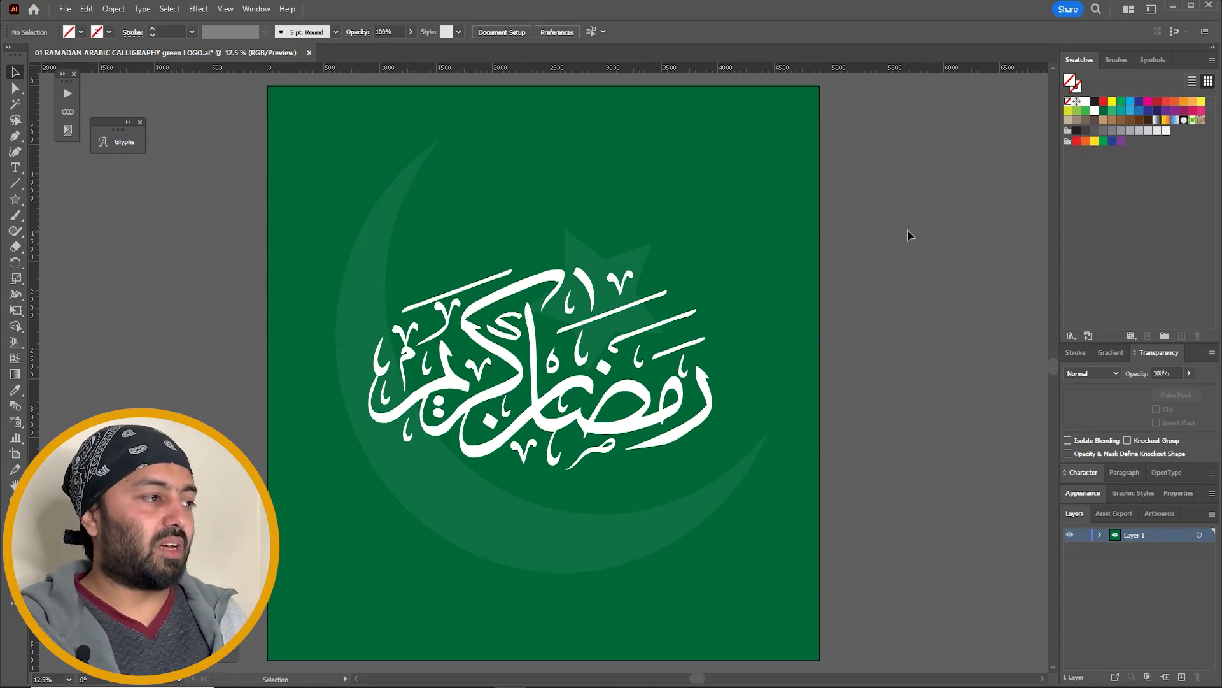
pyautogui.hotkey('ctrl', '-')
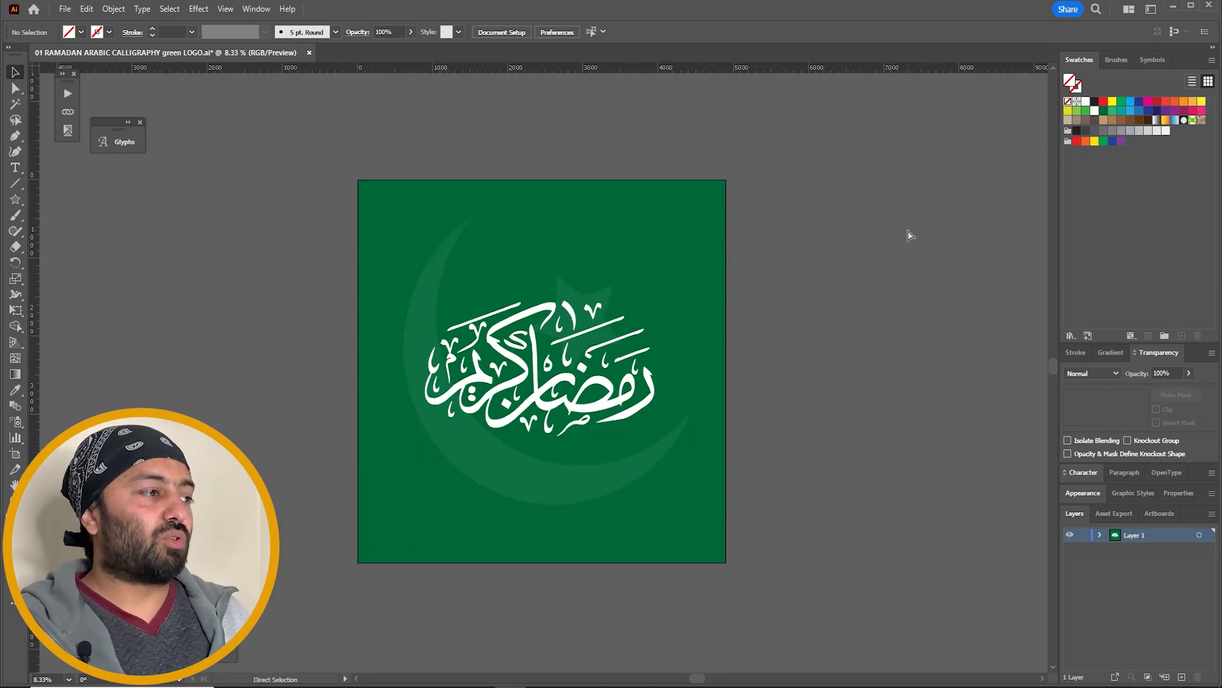
# Realign the calligraphy to the artboard's horizontal and vertical centre.
pyautogui.click(650, 401)
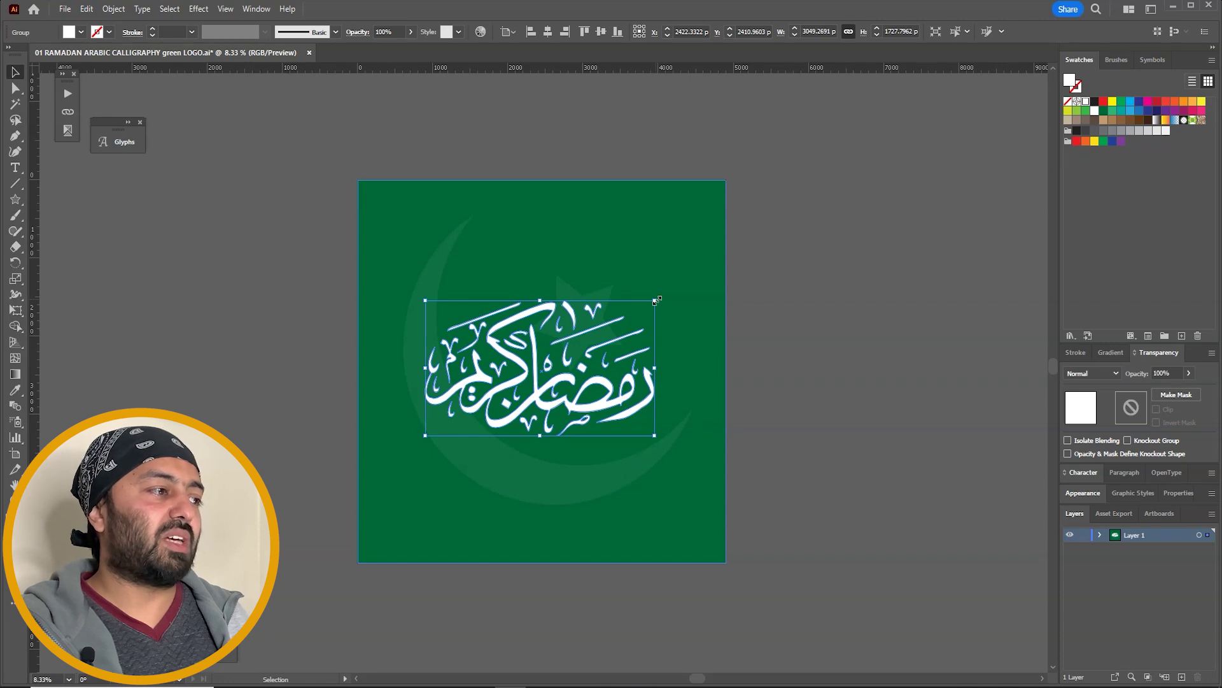
pyautogui.moveTo(571, 384)
pyautogui.mouseDown()
pyautogui.moveTo(574, 442)
pyautogui.moveTo(591, 385)
pyautogui.moveTo(575, 383)
pyautogui.mouseUp()
pyautogui.click(739, 308)
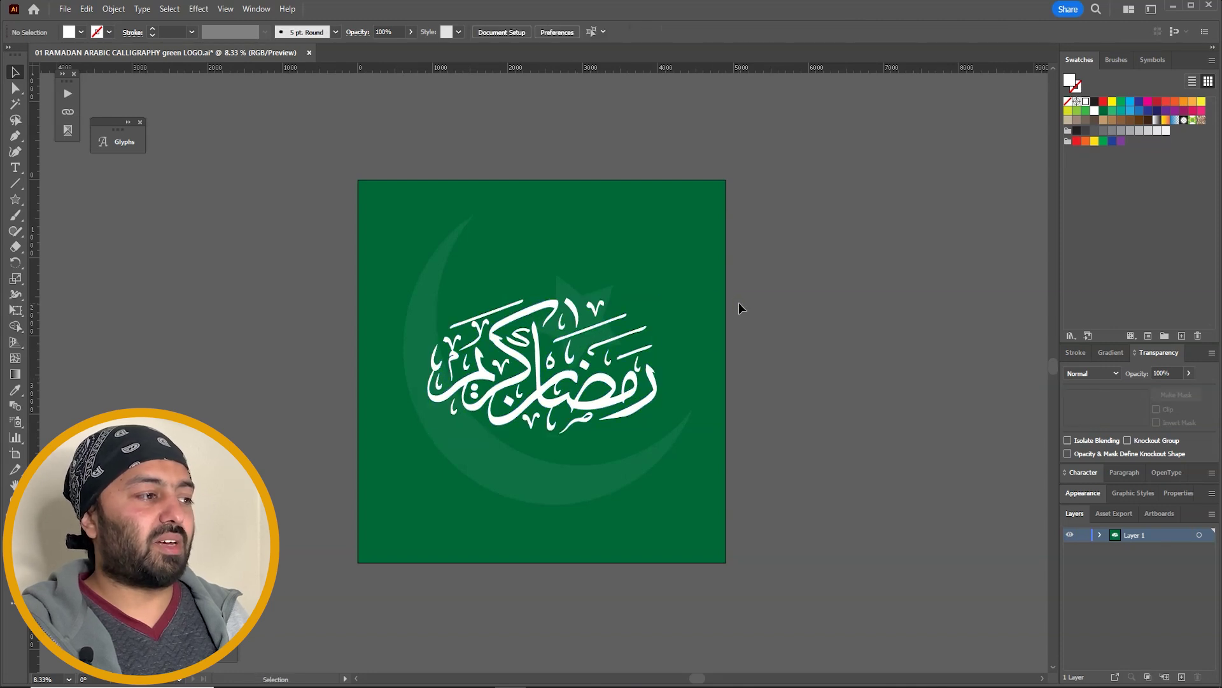
pyautogui.click(560, 357)
pyautogui.click(547, 32)
pyautogui.click(600, 32)
pyautogui.click(859, 202)
# Add the text "RAMADAN KAREEM" on two lines below the calligraphy with centred paragraph alignment.
pyautogui.scroll(3, 400, 462)
pyautogui.press('t')
pyautogui.click(598, 512)
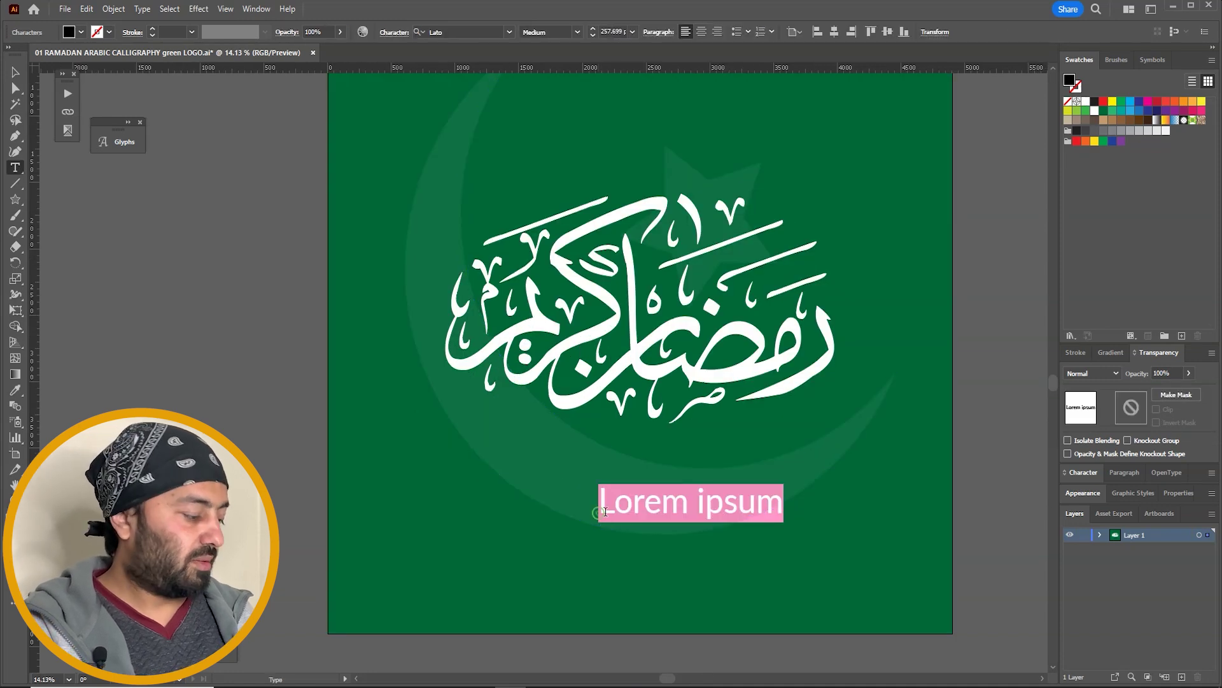
pyautogui.write('RAMADAN')
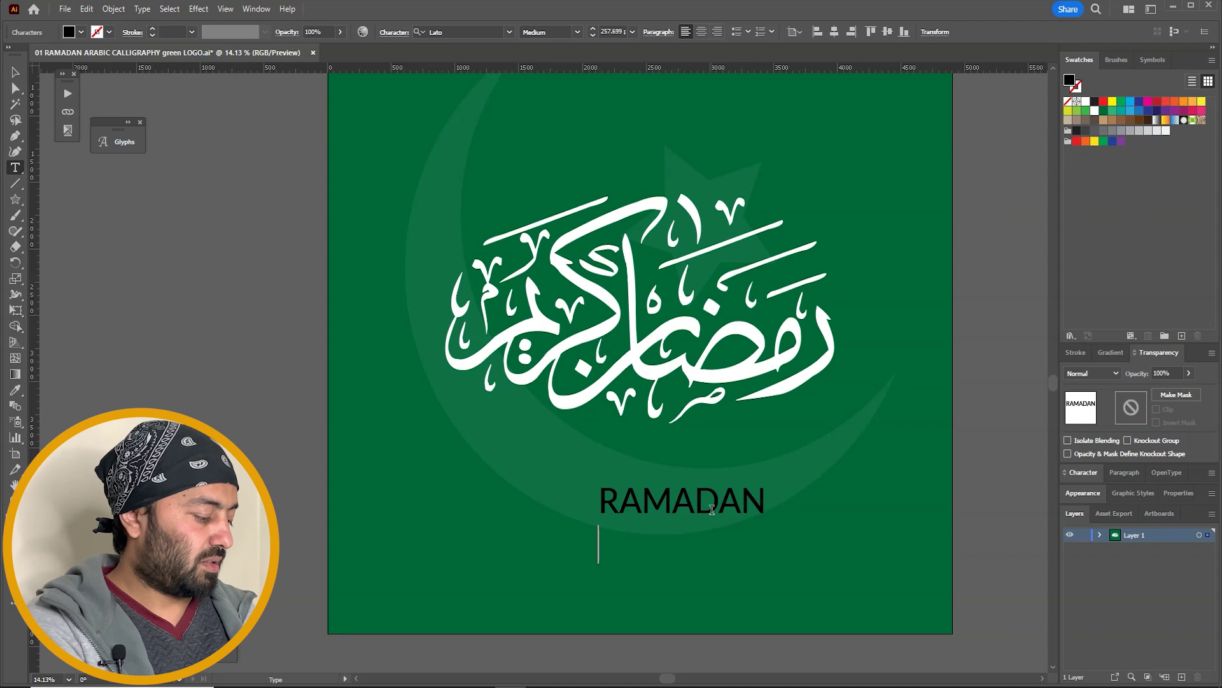
pyautogui.press('Escape')
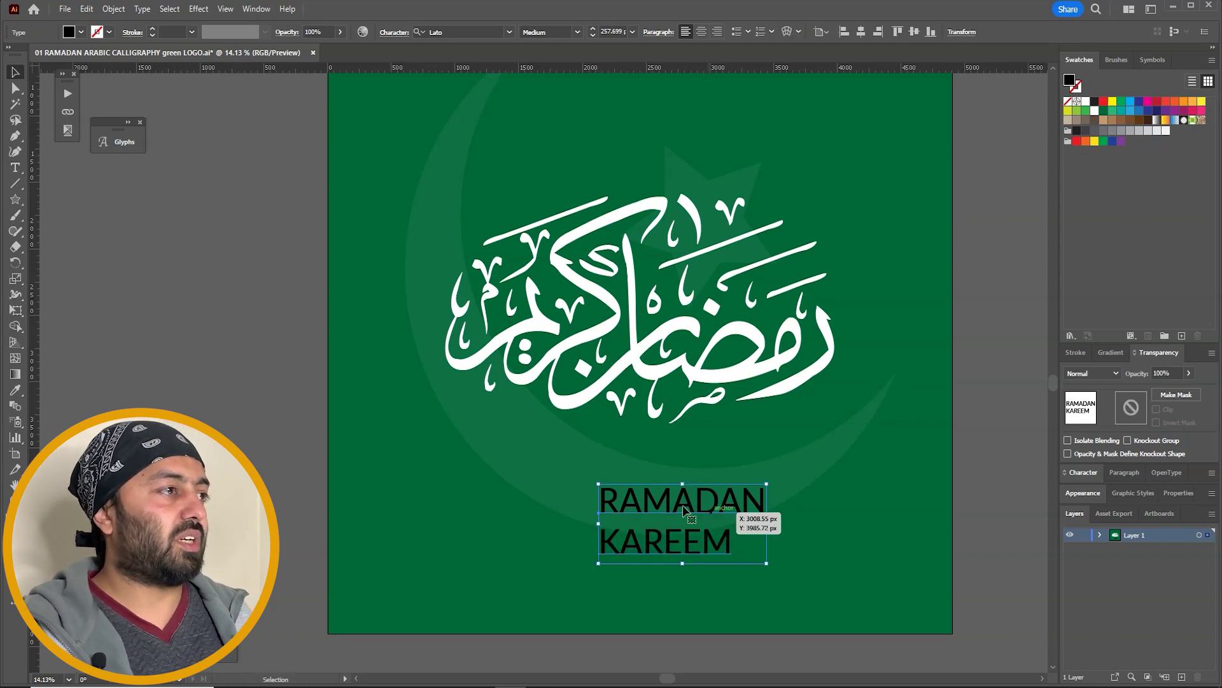
pyautogui.click(703, 35)
# Set the RAMADAN KAREEM text in Times New Roman Regular and fill it with white.
pyautogui.click(463, 28)
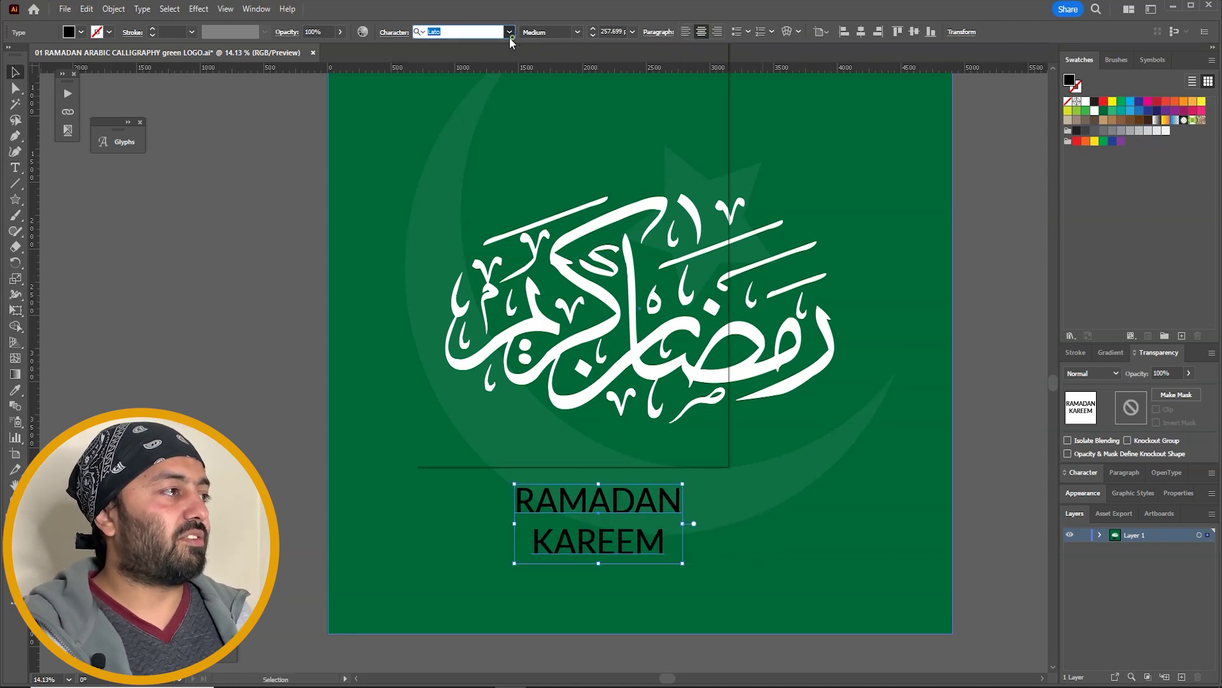
pyautogui.write('TIME')
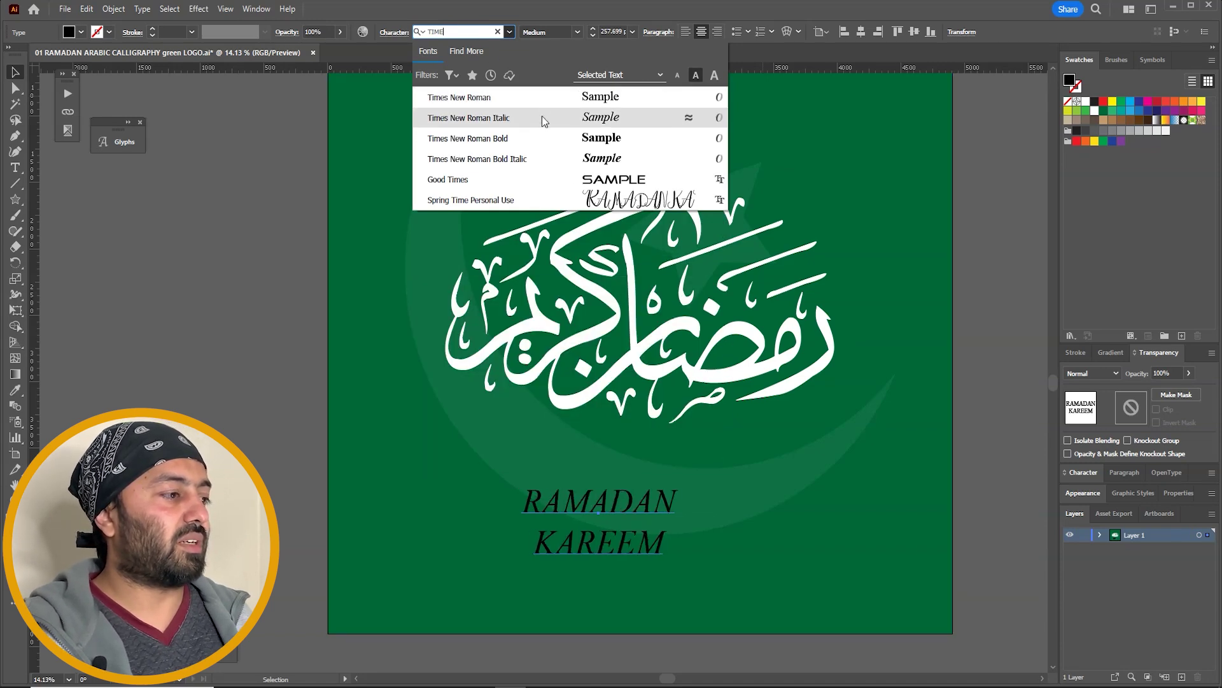
pyautogui.click(542, 99)
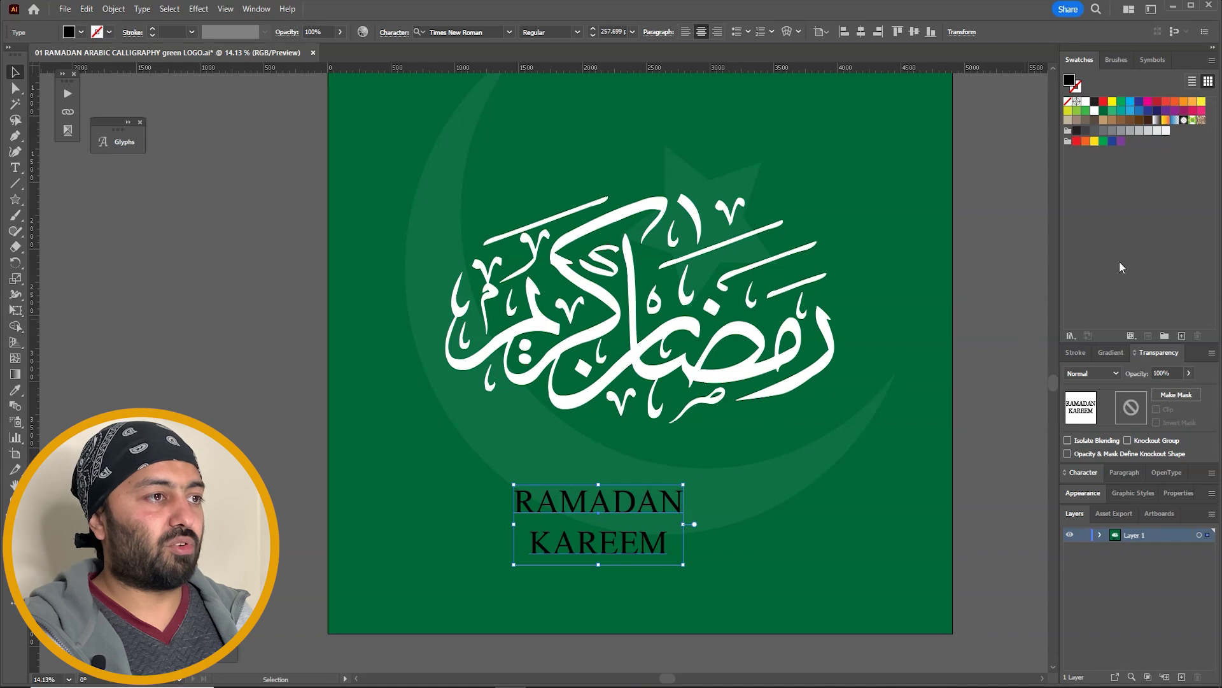
pyautogui.click(1085, 102)
# Move the RAMADAN KAREEM text below the calligraphy's middle and tighten its leading to 240 pt.
pyautogui.moveTo(679, 487); pyautogui.dragTo(720, 476)
pyautogui.click(1085, 473)
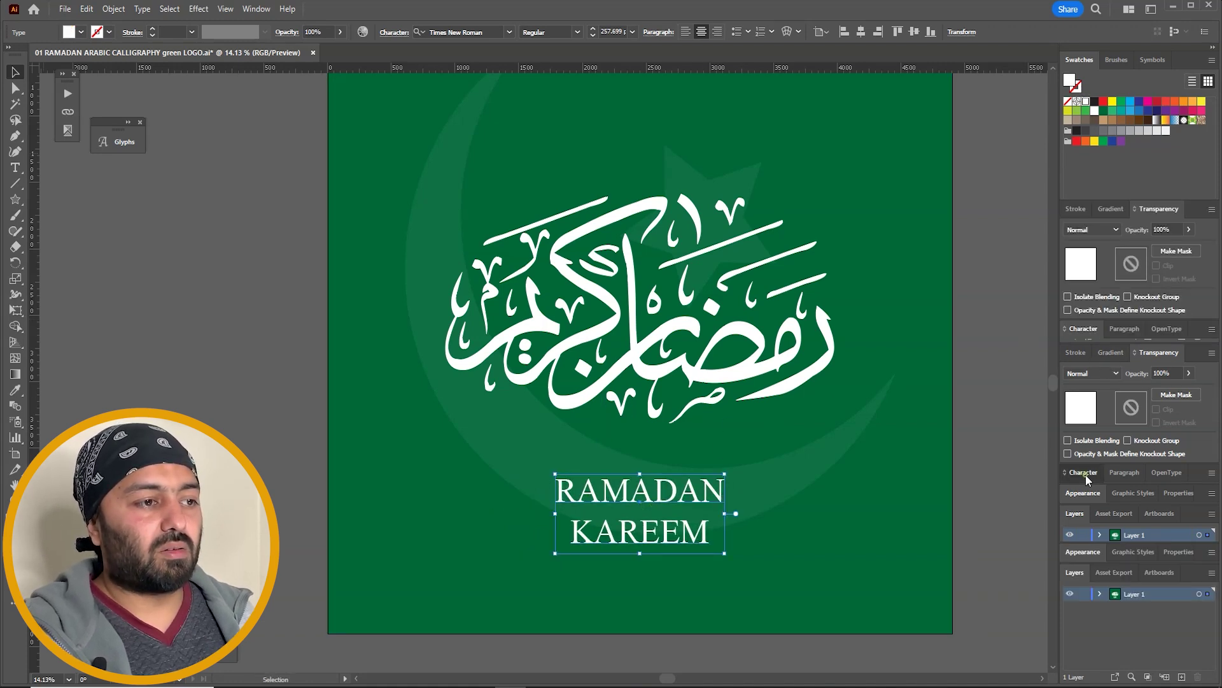
pyautogui.click(1170, 392)
pyautogui.click(1170, 391)
pyautogui.click(1170, 392)
pyautogui.click(1169, 392)
pyautogui.click(1169, 393)
pyautogui.click(1169, 393)
pyautogui.click(1170, 393)
pyautogui.click(1169, 392)
pyautogui.click(1170, 392)
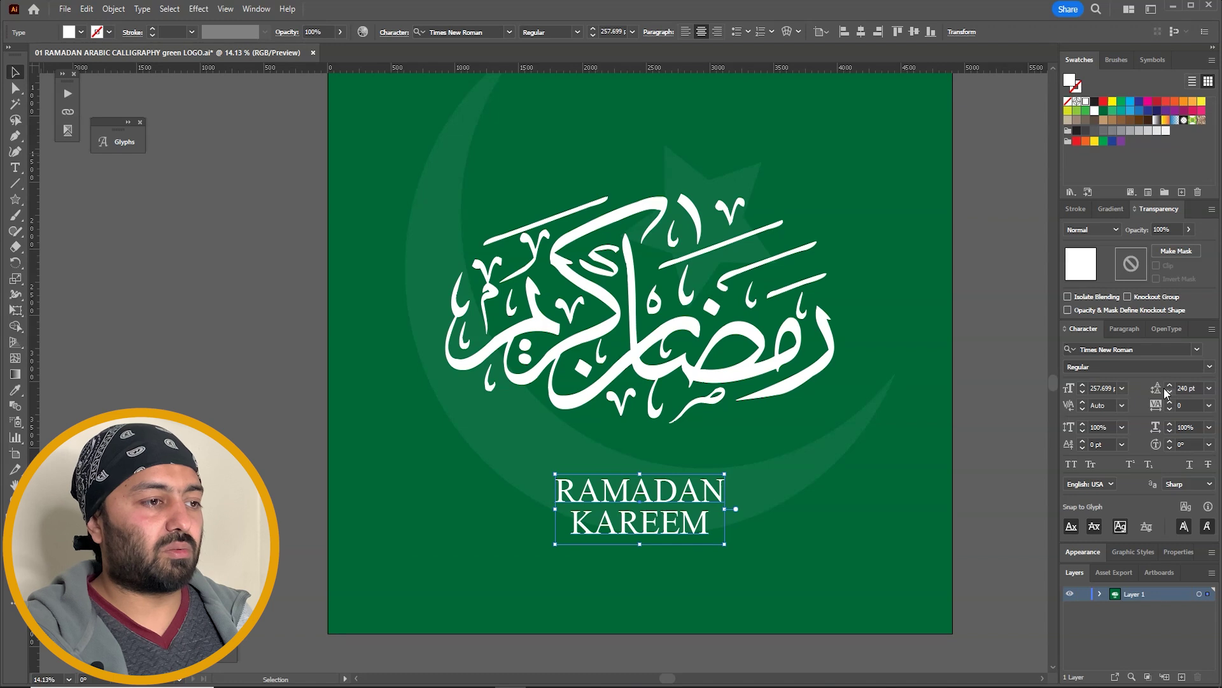
# Move the calligraphy up on the artboard and enlarge the RAMADAN KAREEM text beneath it to about 410 pt.
pyautogui.moveTo(676, 506); pyautogui.dragTo(668, 506)
pyautogui.moveTo(717, 473); pyautogui.dragTo(767, 453)
pyautogui.moveTo(730, 380); pyautogui.dragTo(731, 328)
pyautogui.moveTo(690, 369); pyautogui.dragTo(670, 442)
pyautogui.moveTo(683, 569); pyautogui.dragTo(683, 549)
pyautogui.hotkey('ctrl', '0')
pyautogui.click(734, 524)
pyautogui.press('v')
pyautogui.click(630, 382)
pyautogui.click(586, 499)
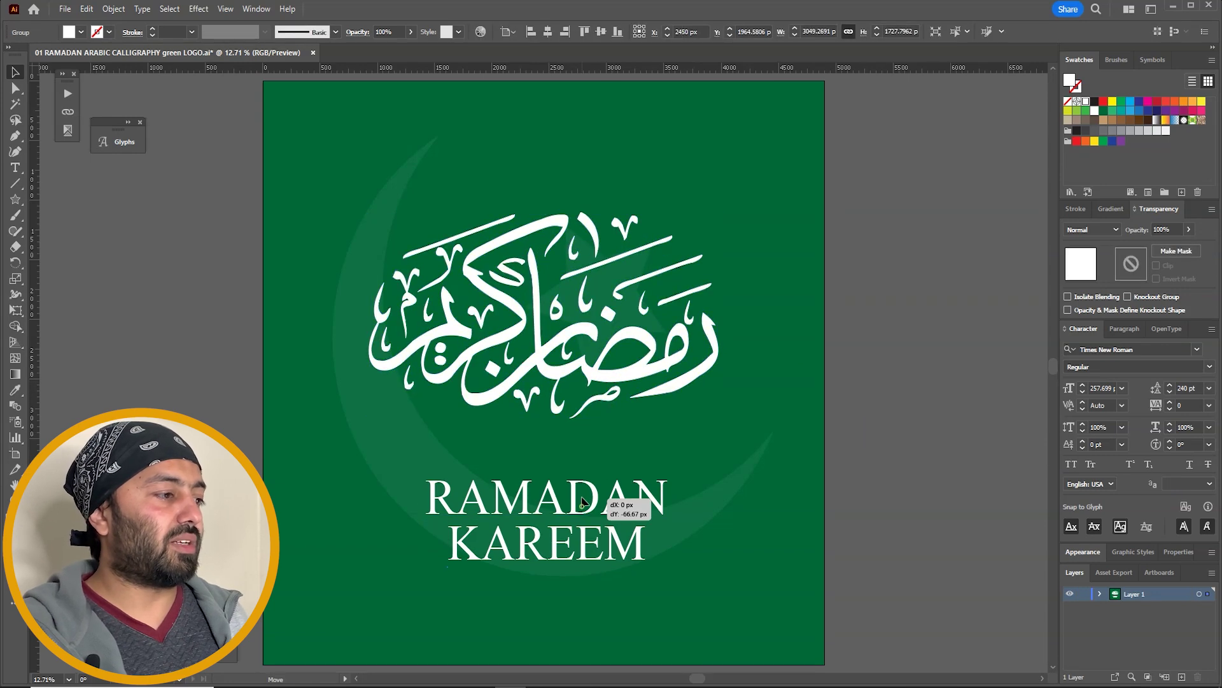
pyautogui.moveTo(667, 476); pyautogui.dragTo(695, 456)
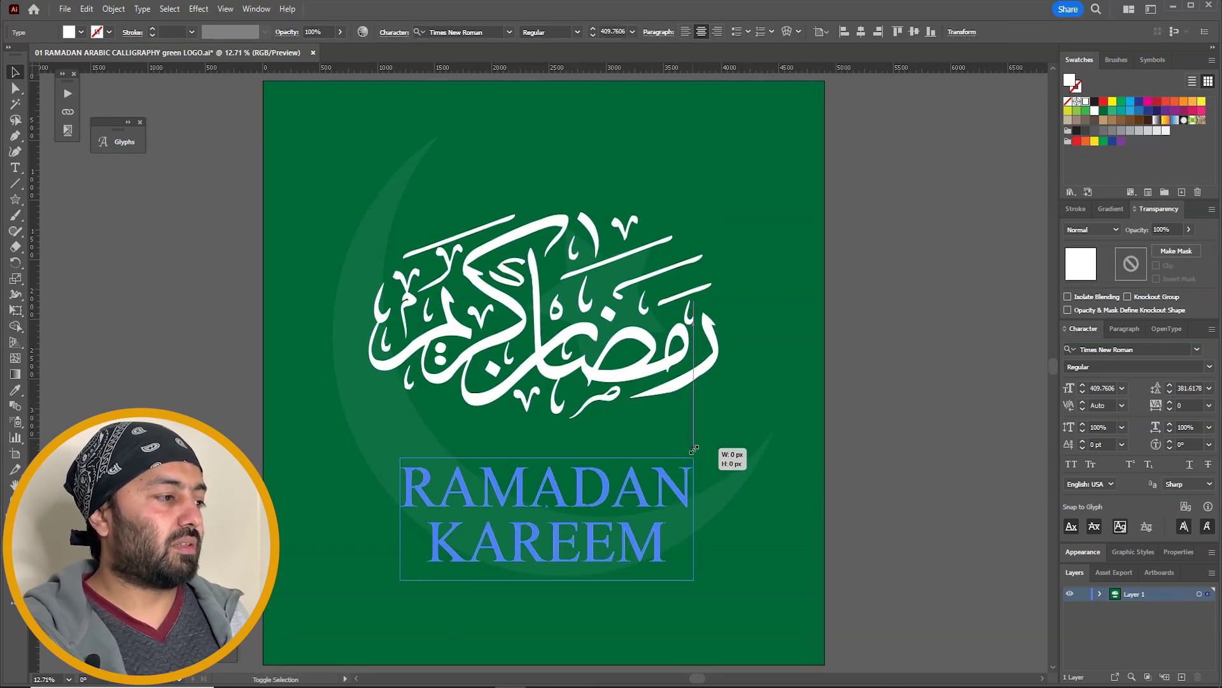
# Save the green document, select all the artwork and convert the RAMADAN KAREEM text to outlines.
pyautogui.click(928, 467)
pyautogui.hotkey('ctrl', '-')
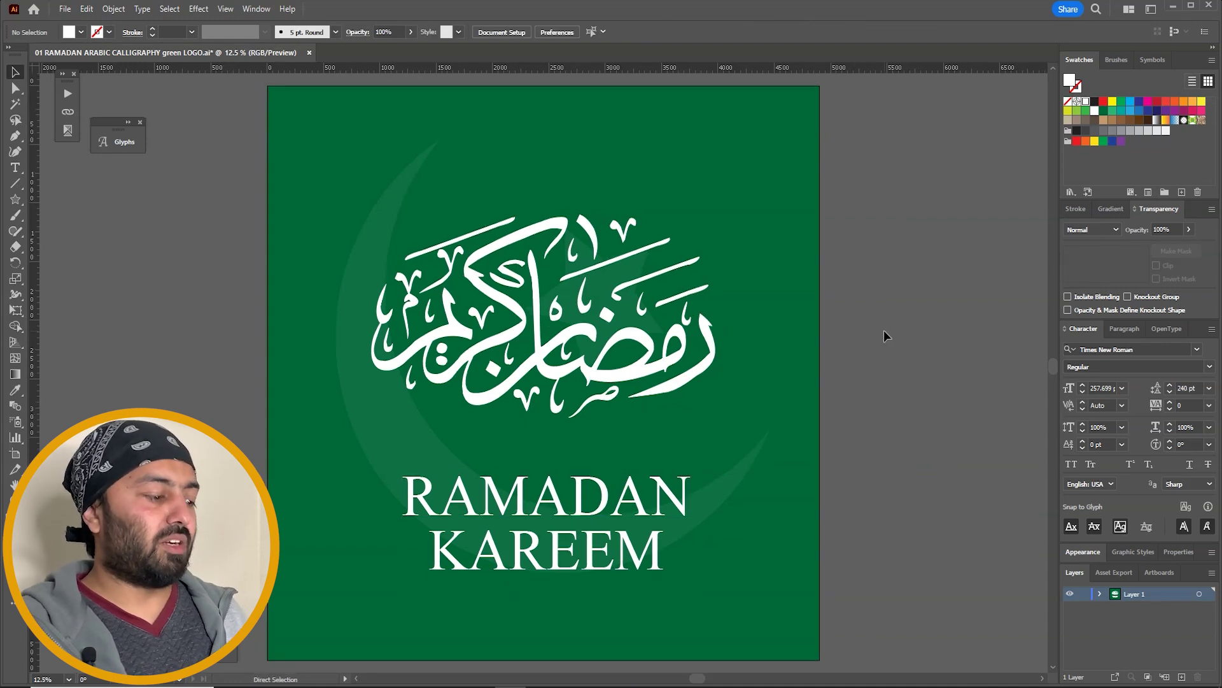
pyautogui.hotkey('ctrl', '-')
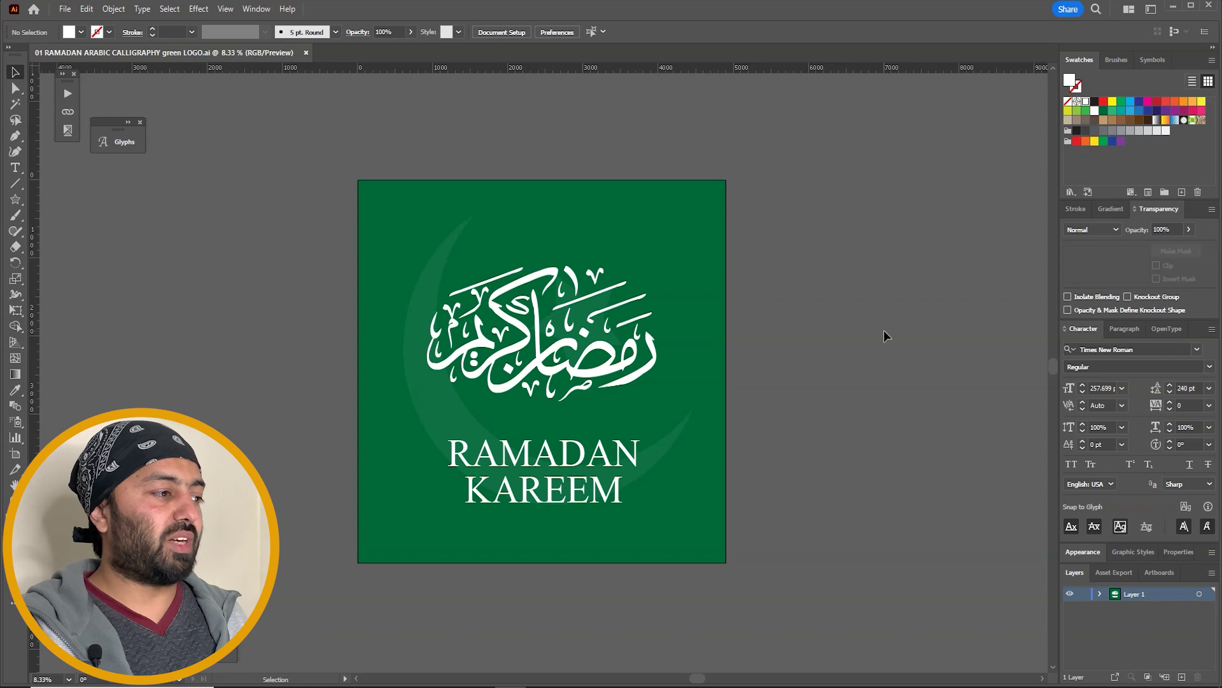
pyautogui.hotkey('ctrl', 'a')
pyautogui.press('a')
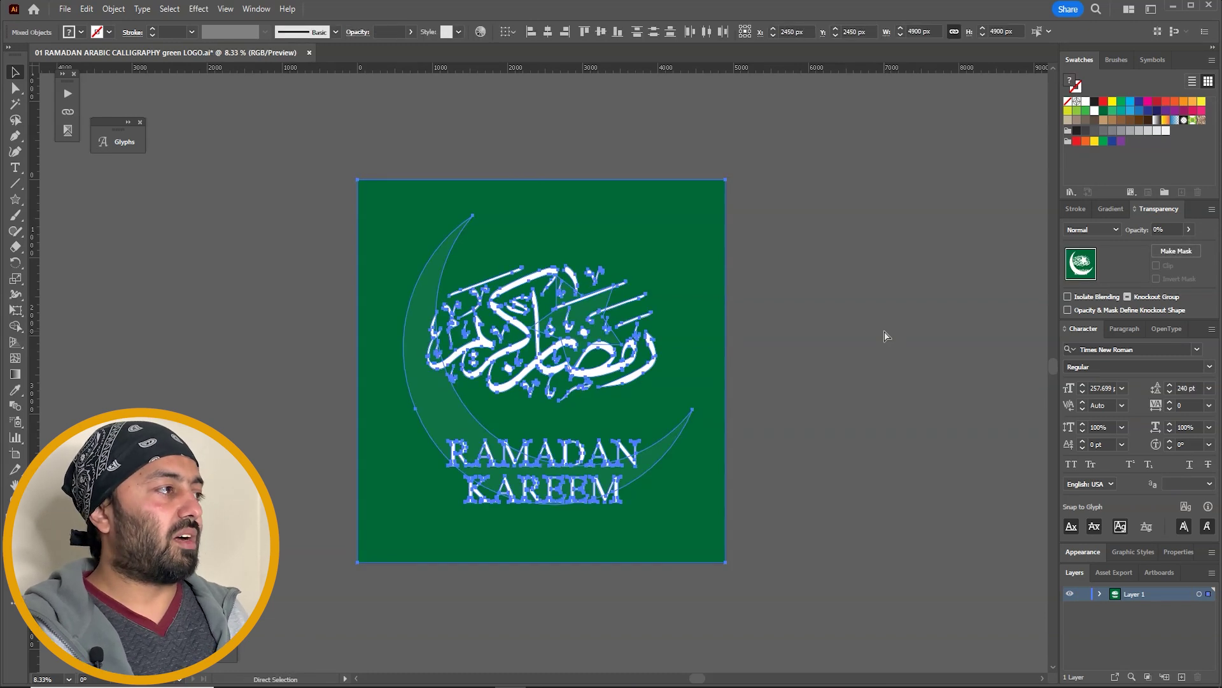
pyautogui.click(885, 332)
# Save the document under the new name "01 RAMADAN ARABIC CALLIGRAPHY RED LOGO" in Adobe Illustrator format.
pyautogui.hotkey('ctrl', 'shift', 's')
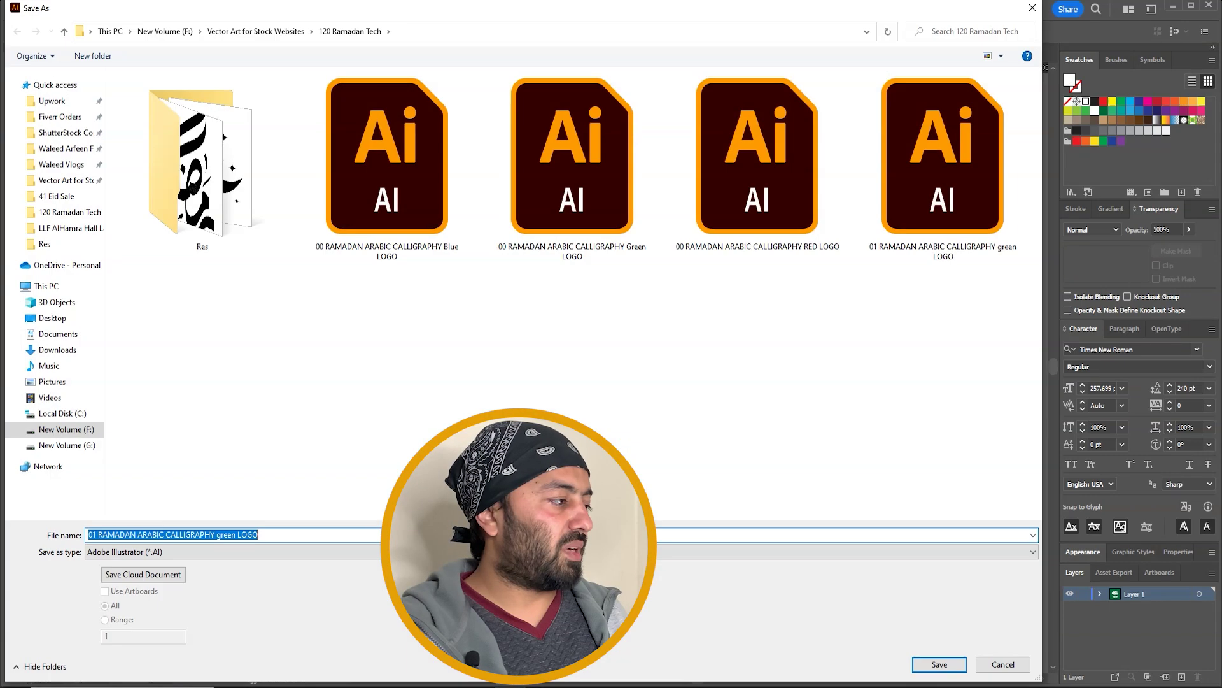
pyautogui.click(185, 552)
pyautogui.click(216, 548)
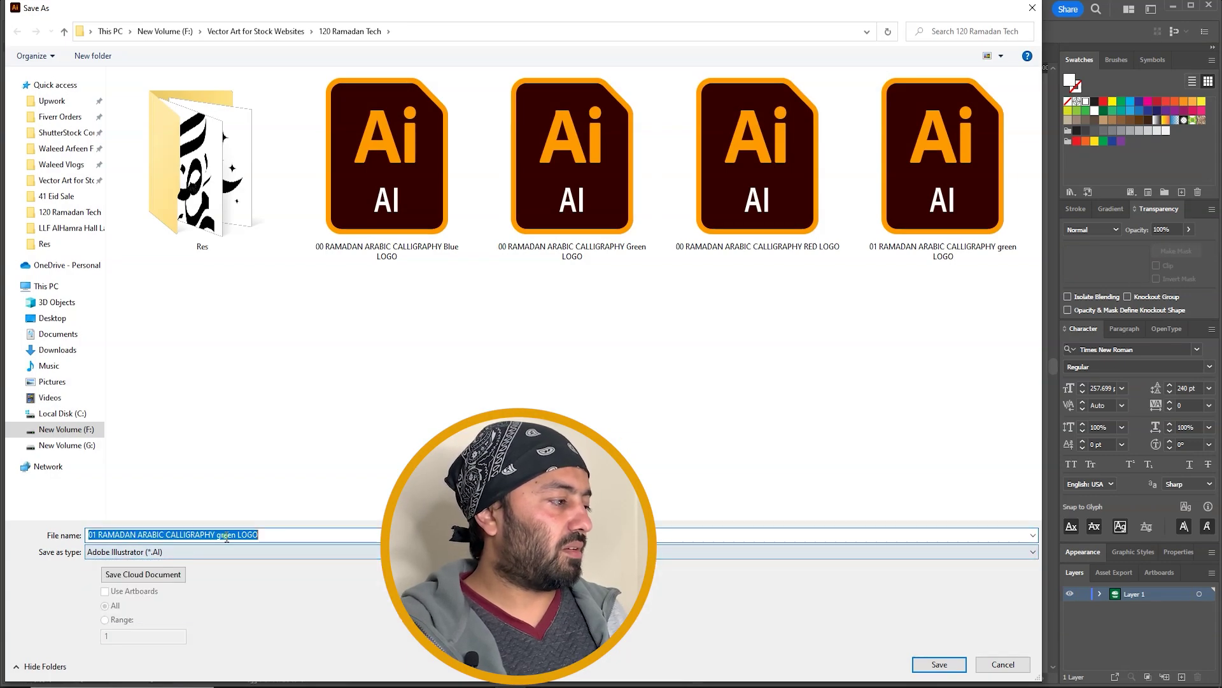
pyautogui.doubleClick(226, 536)
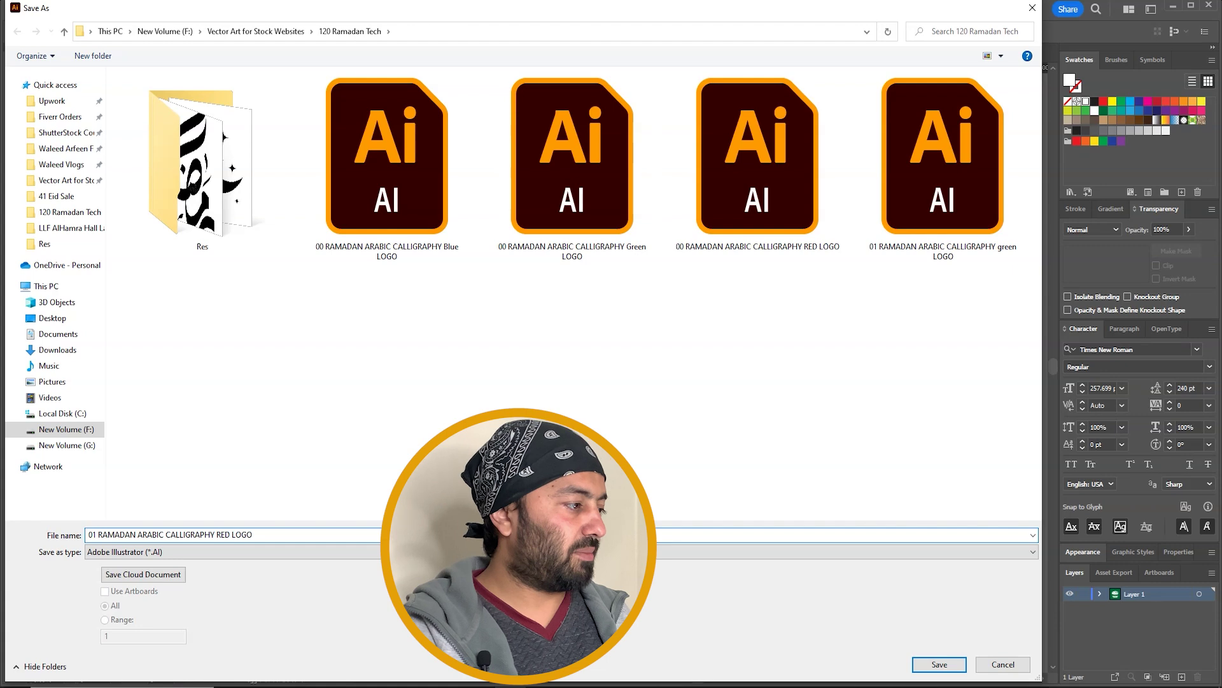
pyautogui.click(940, 664)
pyautogui.press('Return')
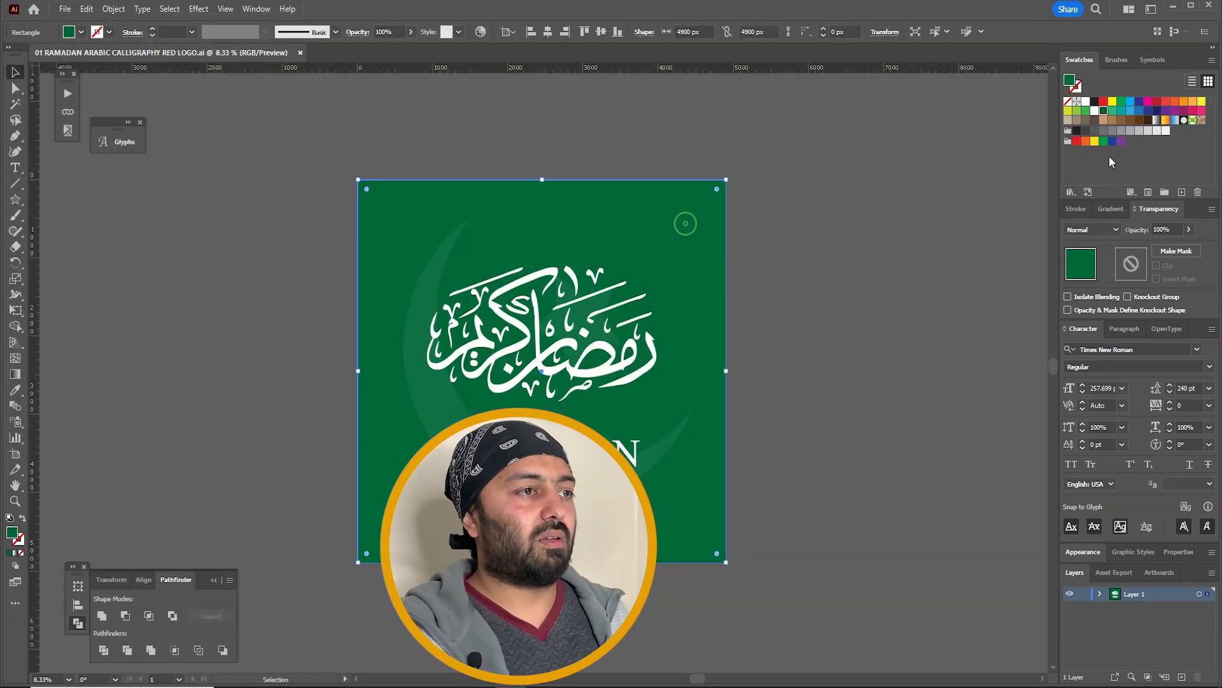
# Fill the background square with the dark red swatch and save the red version.
pyautogui.click(1106, 102)
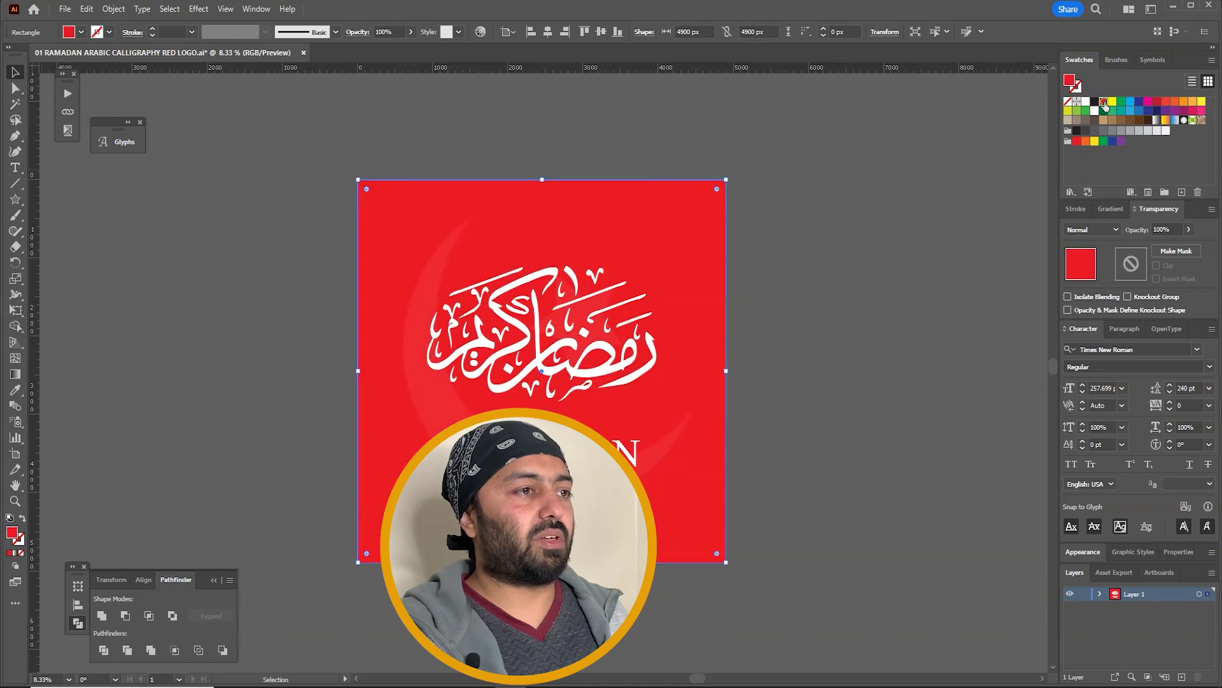
pyautogui.click(1156, 102)
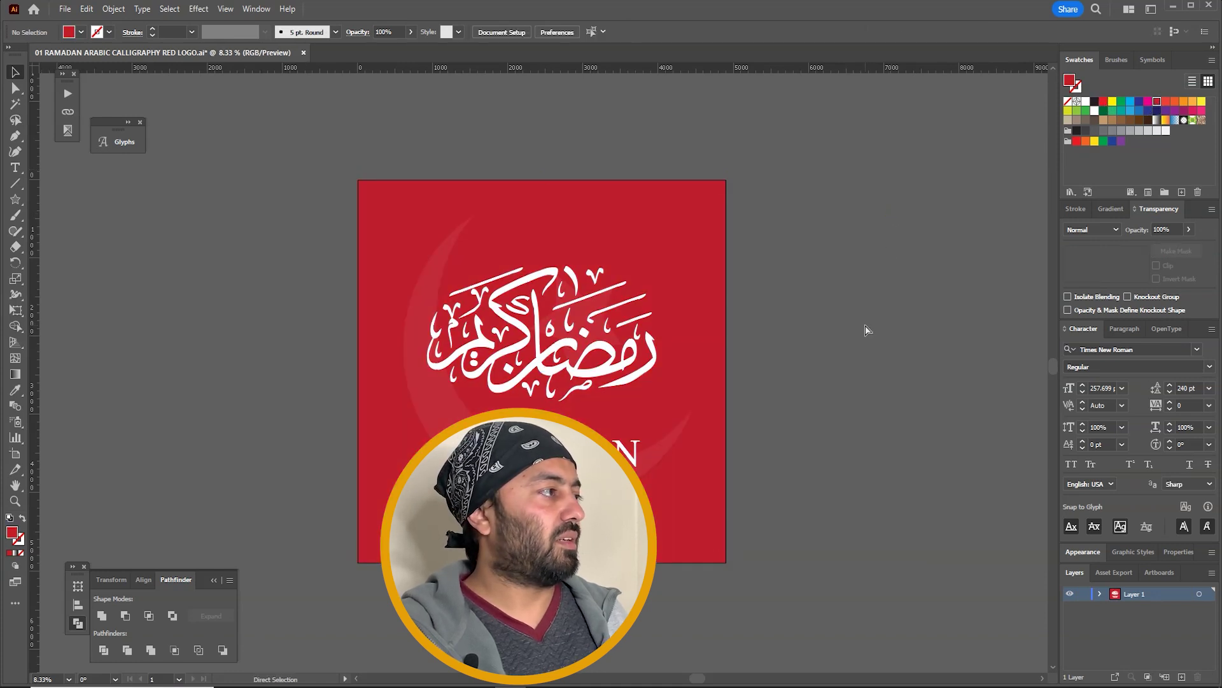
pyautogui.hotkey('ctrl', 'shift', 'a')
pyautogui.press('v')
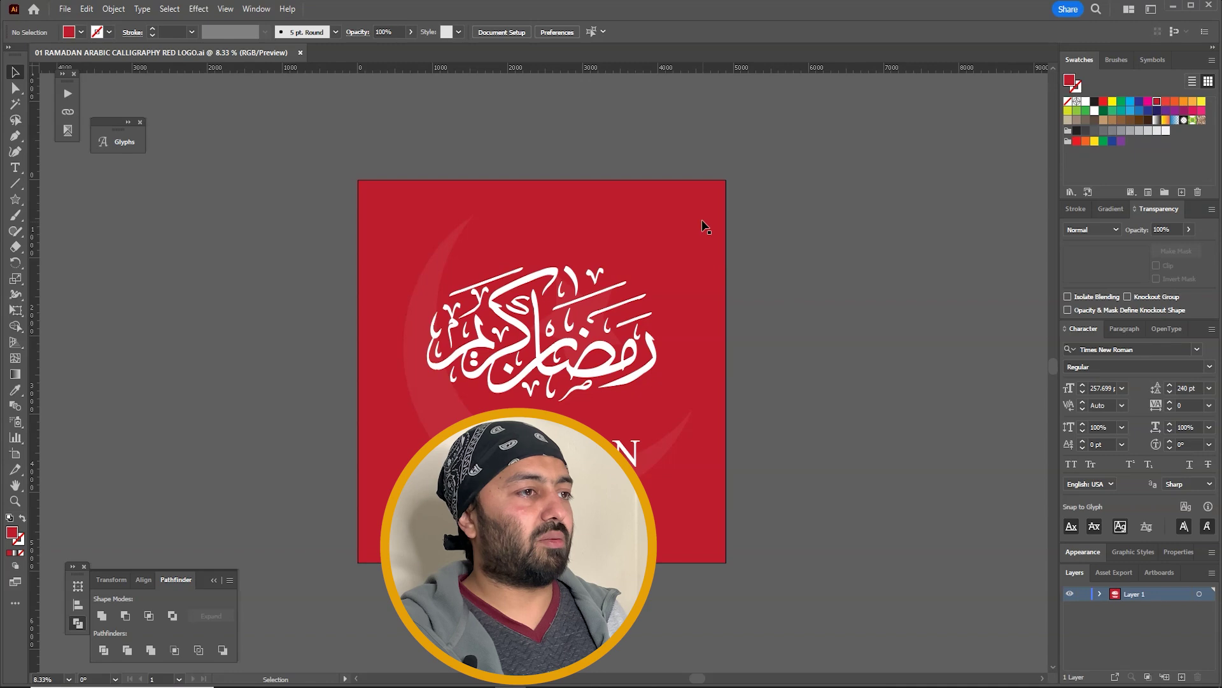
# Fill the background square with the medium blue swatch and deselect it.
pyautogui.click(704, 223)
pyautogui.click(1144, 108)
pyautogui.click(878, 223)
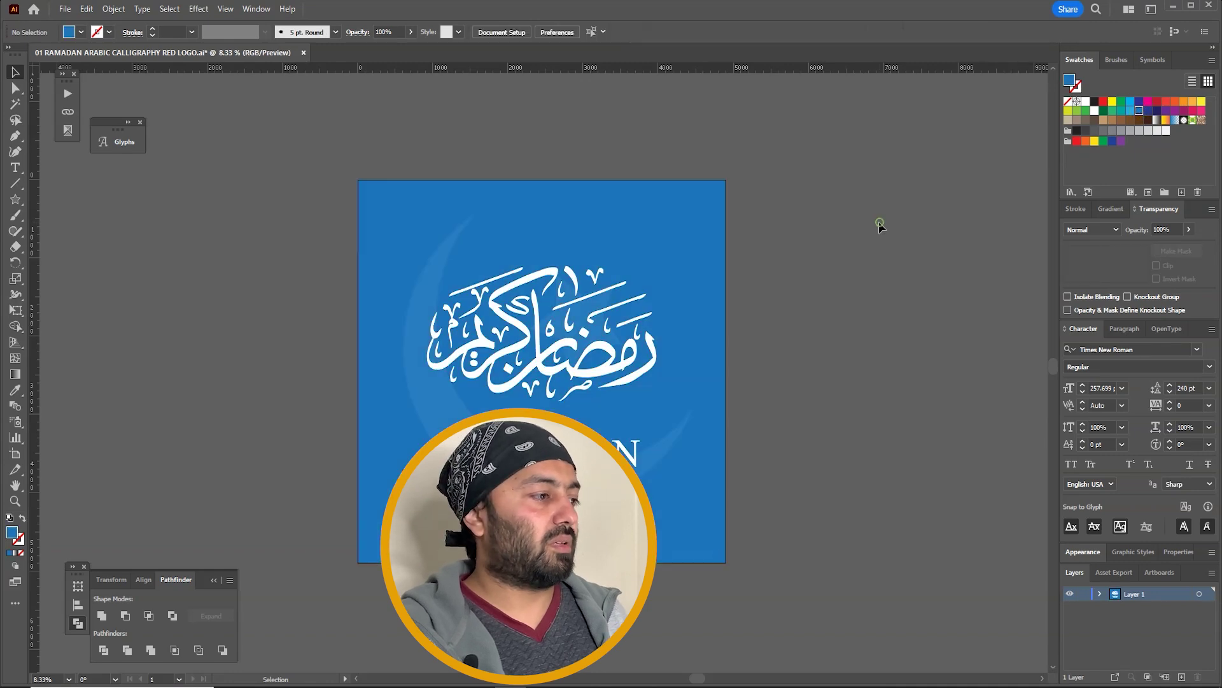
# Save the blue version as a new Illustrator file named "01 RAMADAN ARABIC CALLIGRAPHY BLUE LOGO".
pyautogui.hotkey('ctrl', 'shift', 's')
pyautogui.doubleClick(226, 535)
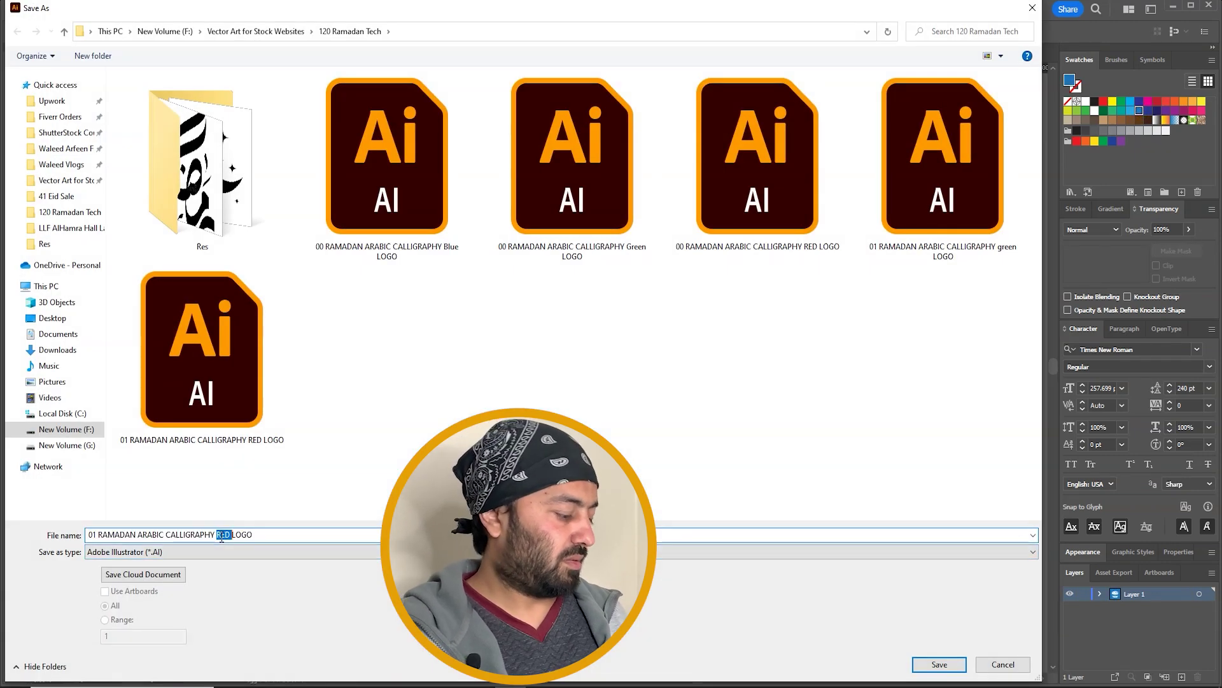
pyautogui.press('BackSpace')
pyautogui.write('BLUE')
pyautogui.press('Return')
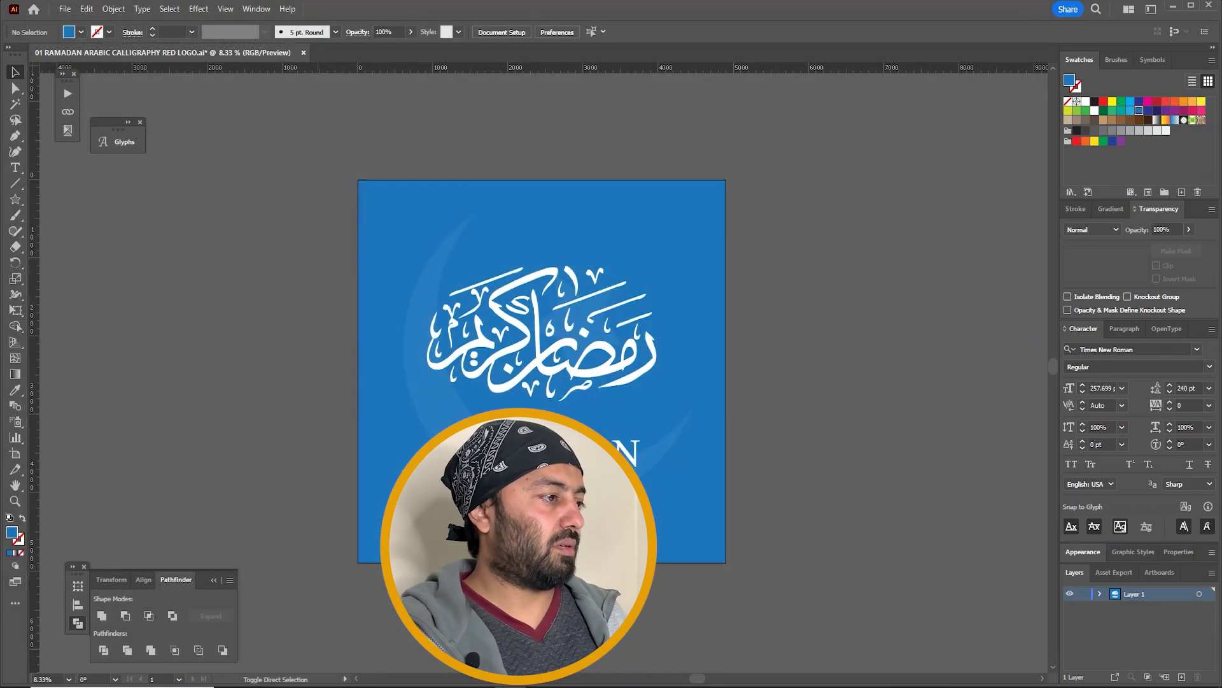
pyautogui.rightClick(764, 443)
pyautogui.click(786, 232)
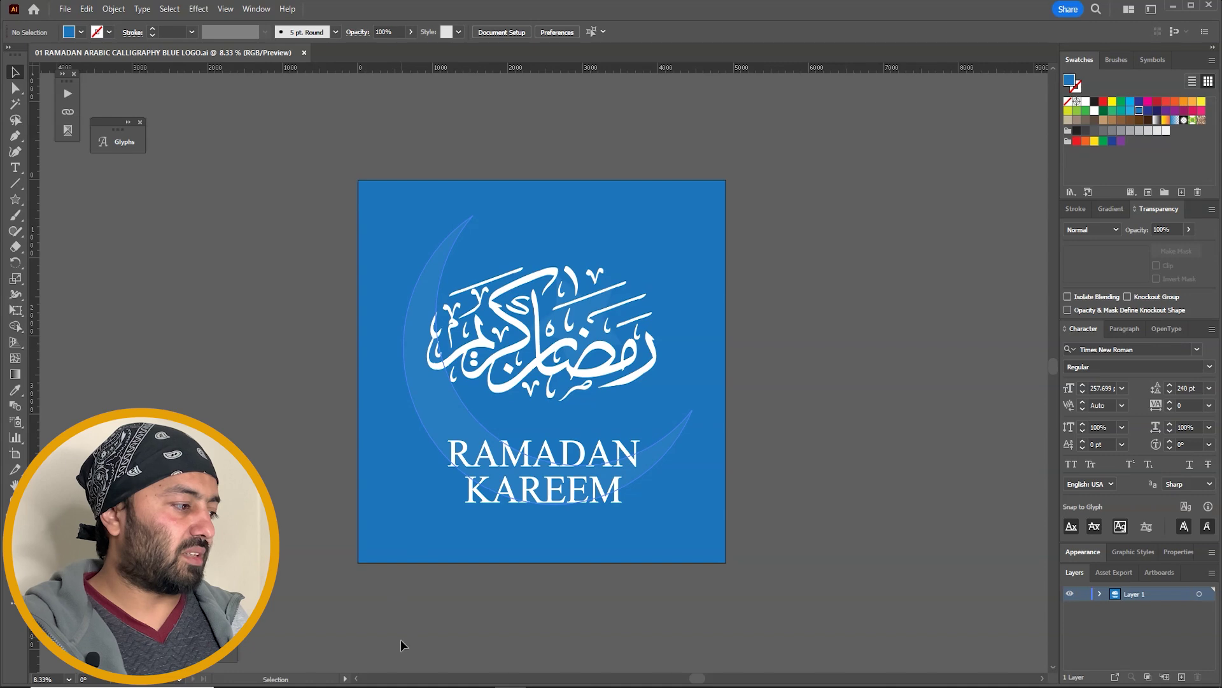
# Open the saved 01 green and RED LOGO Illustrator files from the file manager alongside the blue document.
pyautogui.hotkey('alt', 'Tab')
pyautogui.moveTo(624, 533); pyautogui.dragTo(822, 500)
pyautogui.moveTo(602, 475); pyautogui.dragTo(762, 43)
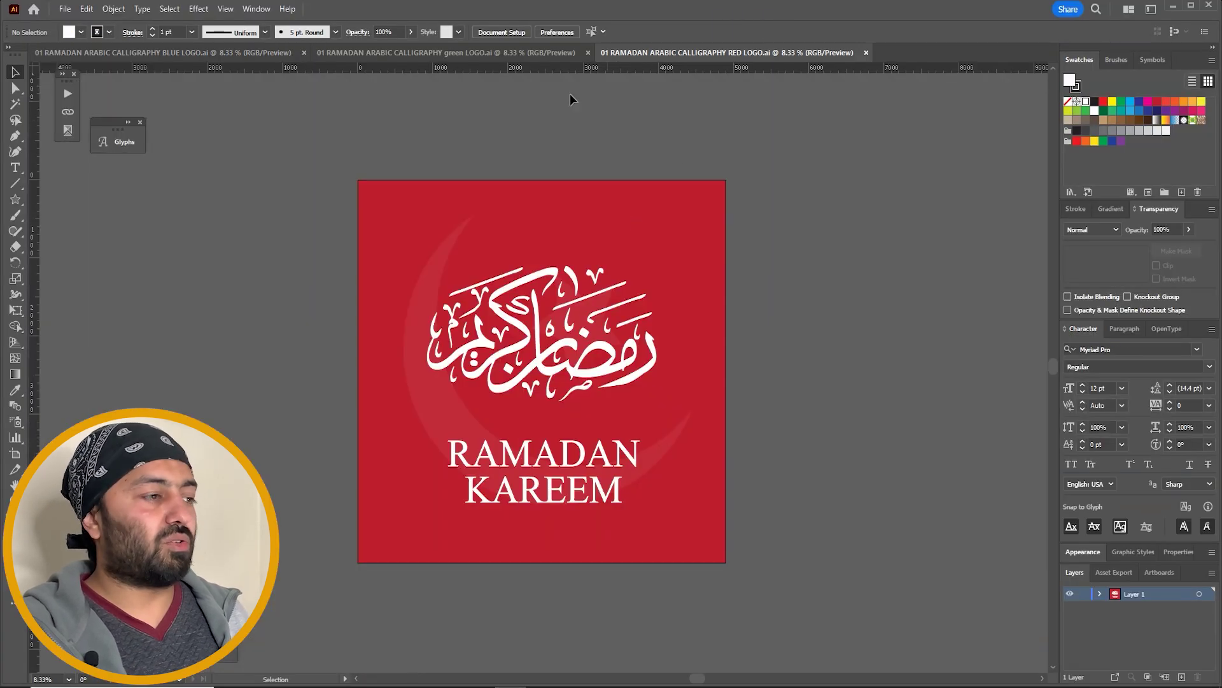
# Save the red logo document as an Illustrator EPS using all artboards, with the version set to Illustrator 10 EPS.
pyautogui.click(64, 11)
pyautogui.click(95, 155)
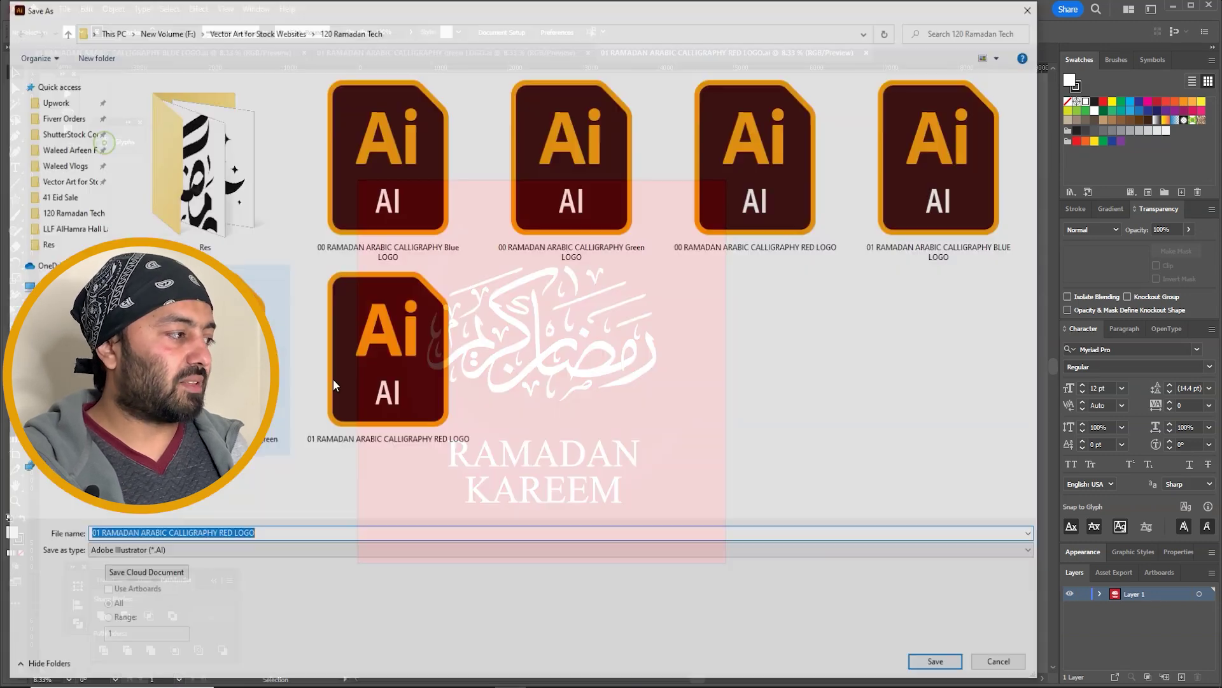
pyautogui.click(206, 553)
pyautogui.click(163, 576)
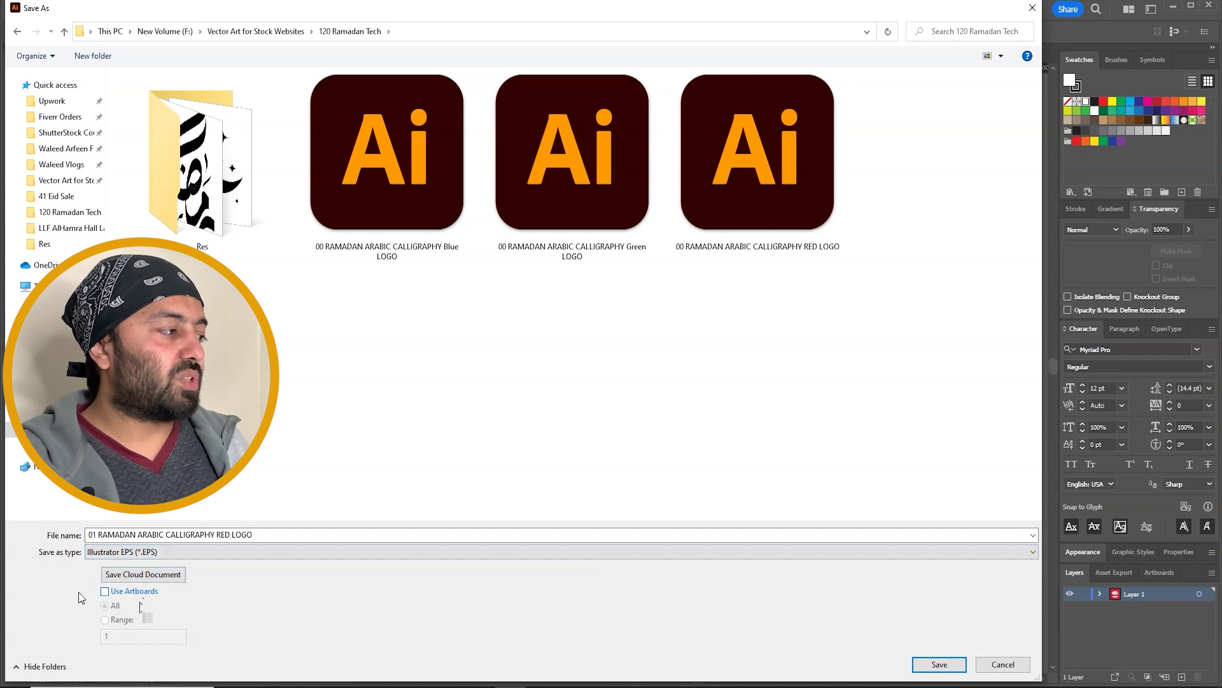
pyautogui.click(127, 591)
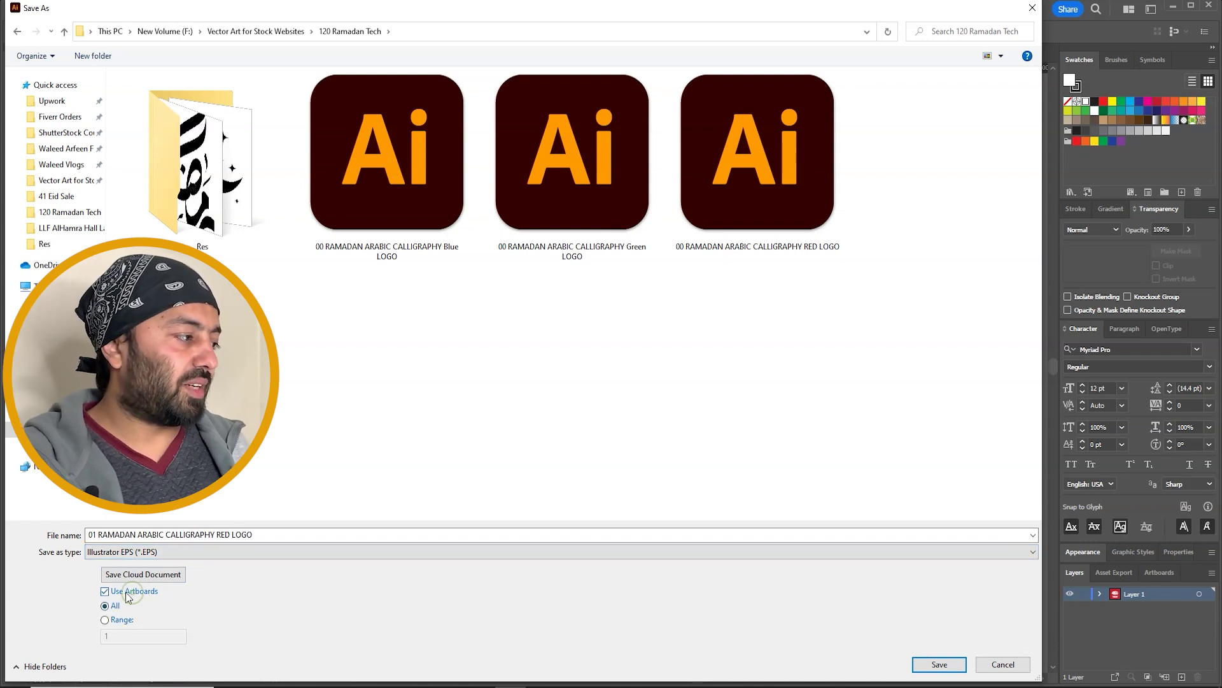
pyautogui.click(931, 665)
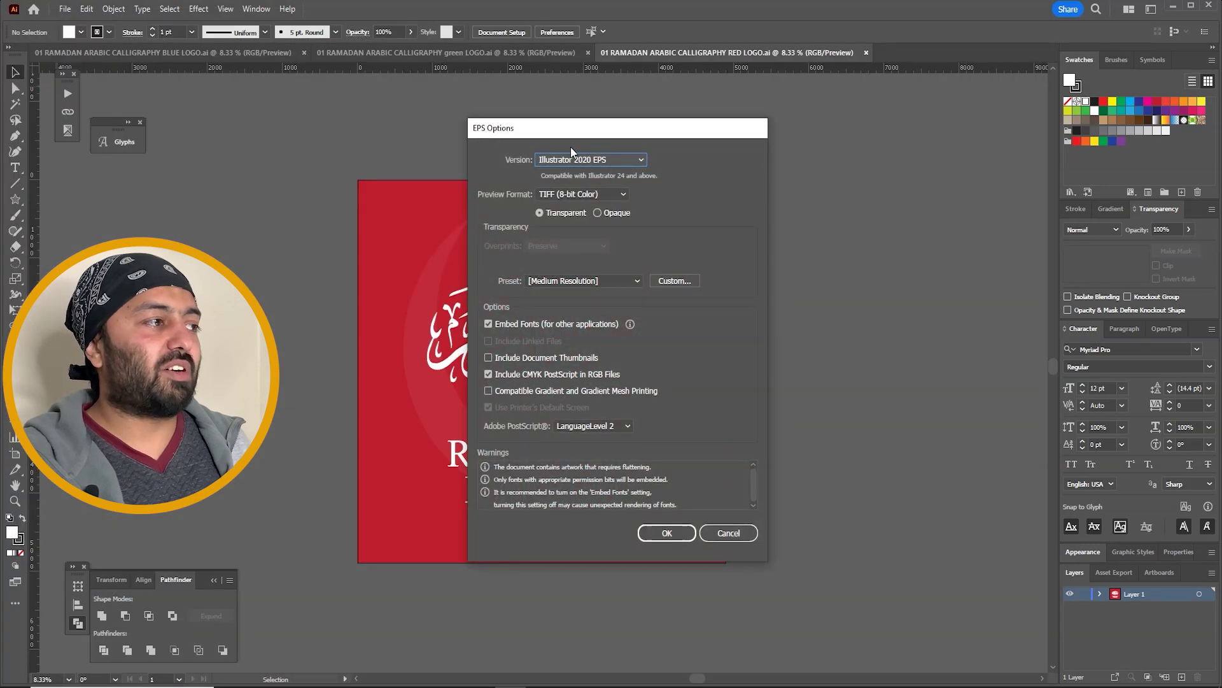
pyautogui.click(580, 160)
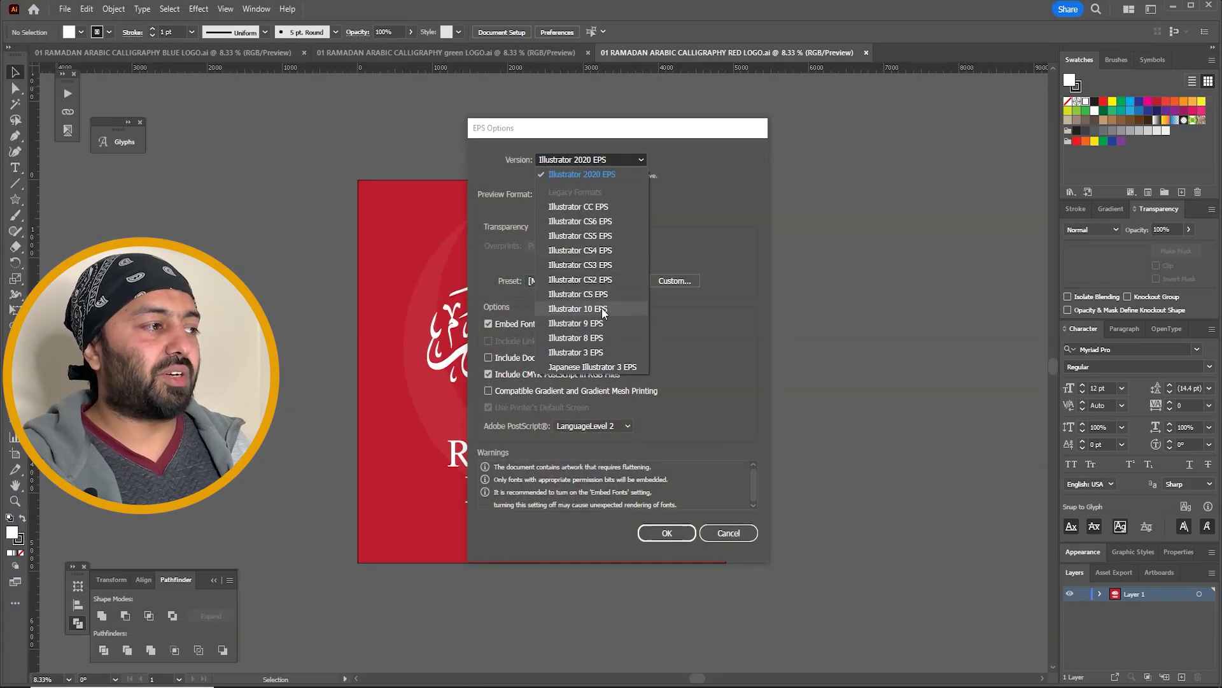
pyautogui.click(616, 315)
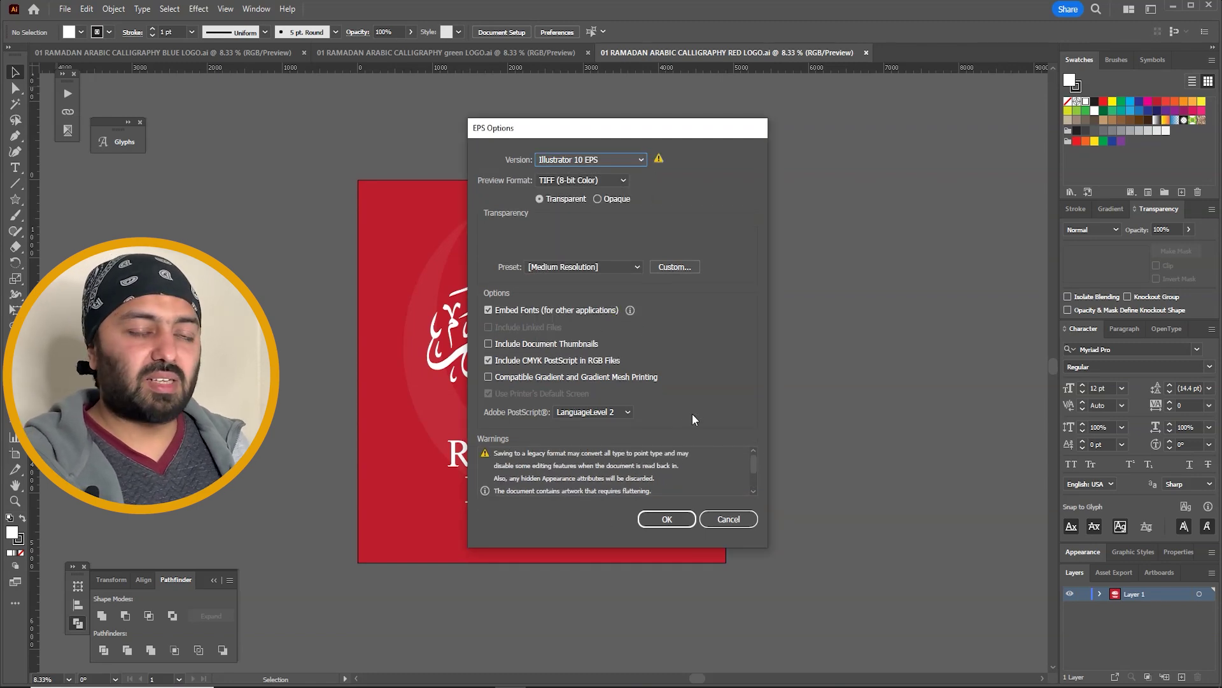
pyautogui.click(667, 519)
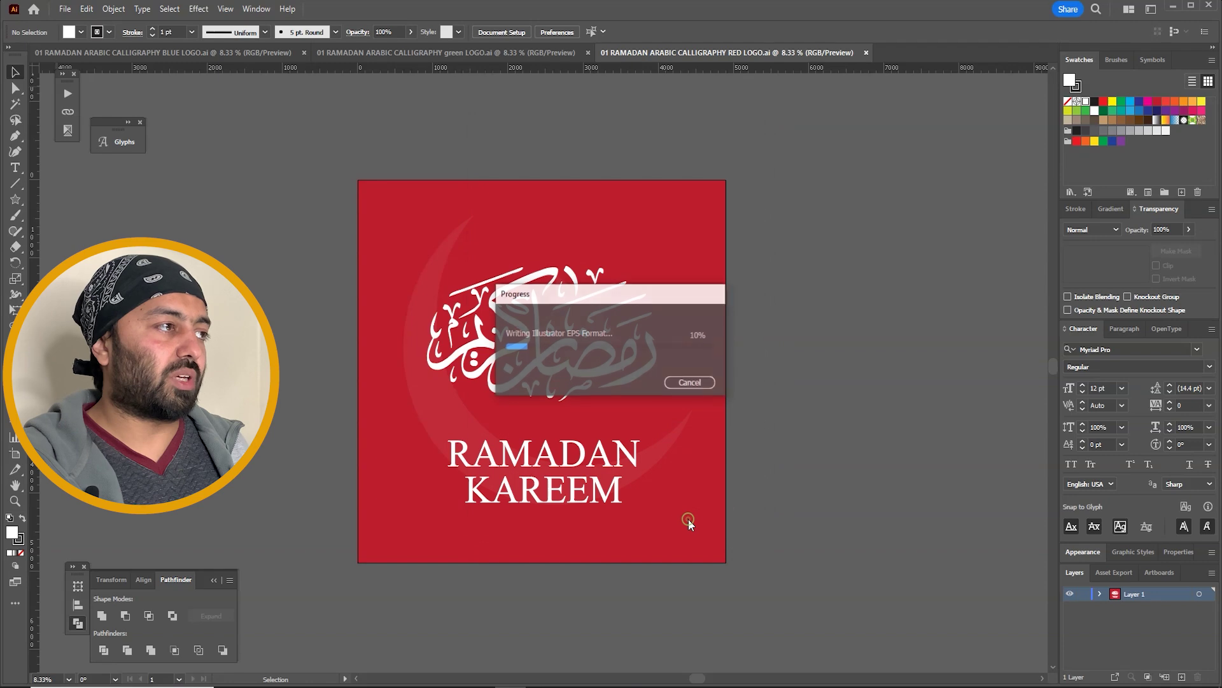
# Save the green logo document as an Illustrator EPS using all artboards, with the version set to Illustrator 10 EPS.
pyautogui.click(460, 56)
pyautogui.click(65, 9)
pyautogui.click(105, 160)
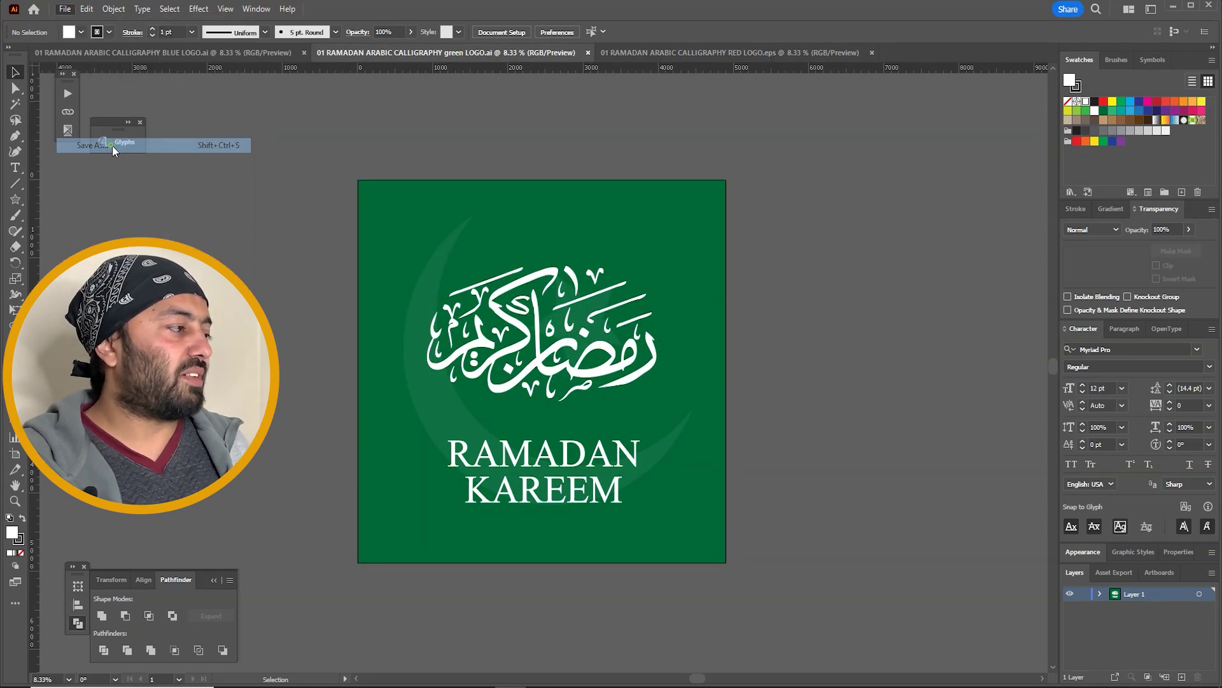
pyautogui.click(153, 552)
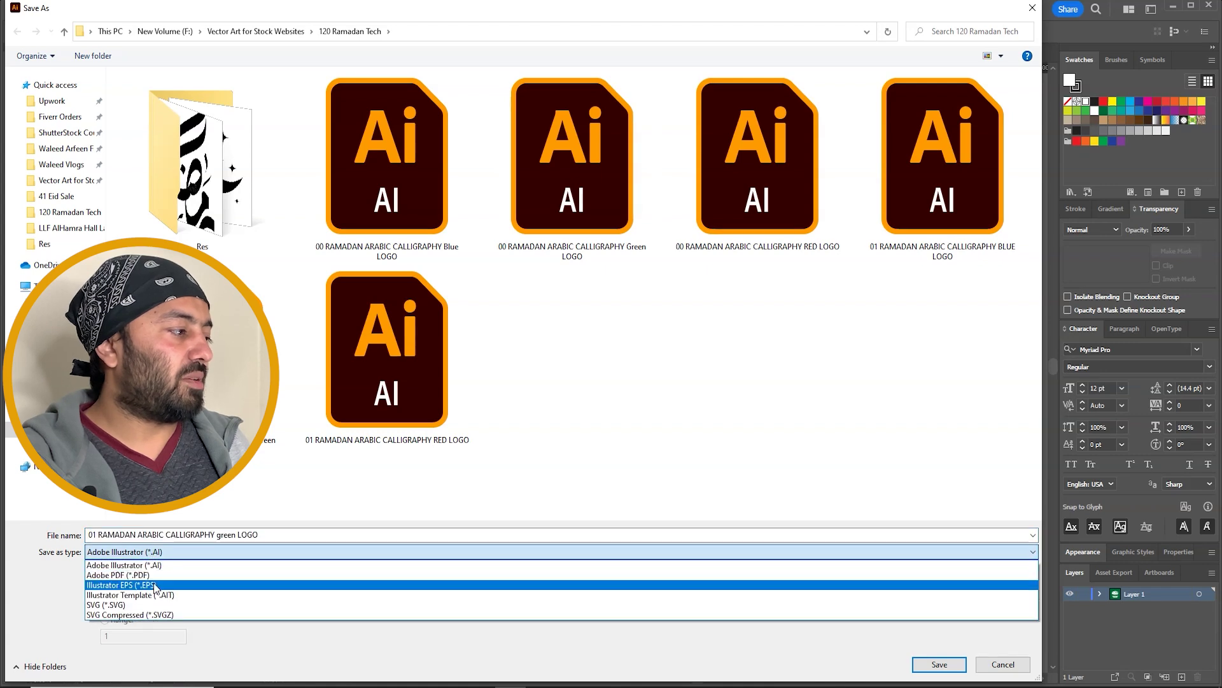
pyautogui.click(155, 582)
pyautogui.click(134, 591)
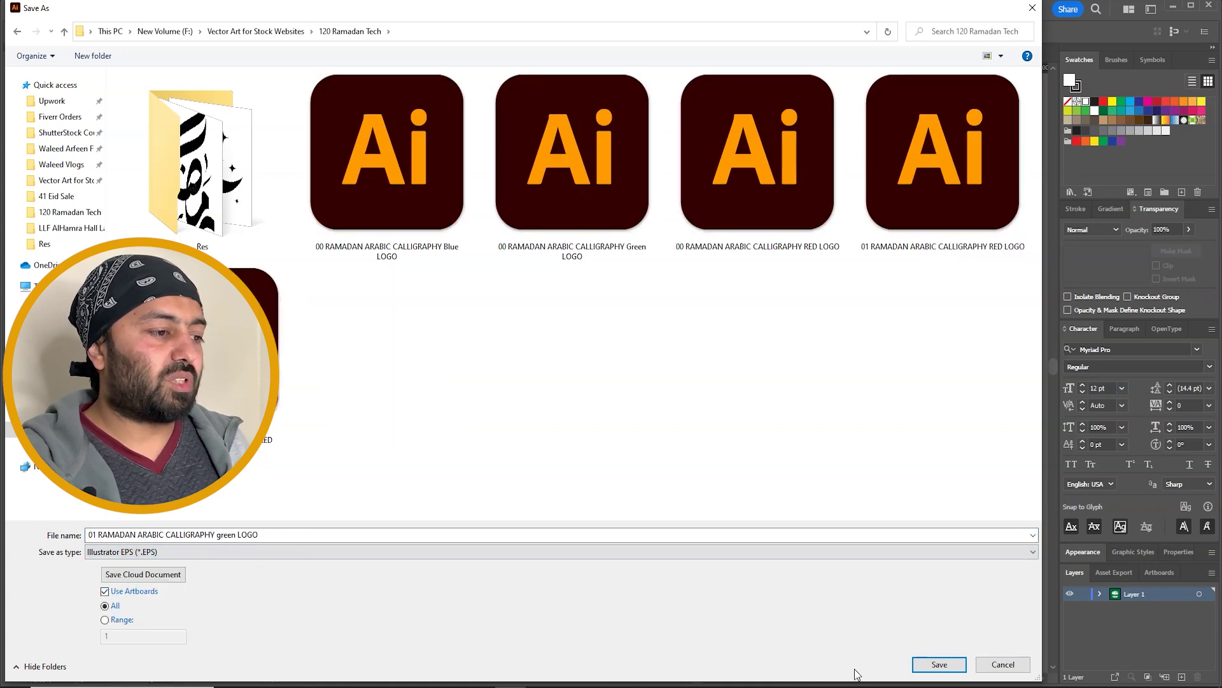
pyautogui.click(938, 664)
pyautogui.click(615, 160)
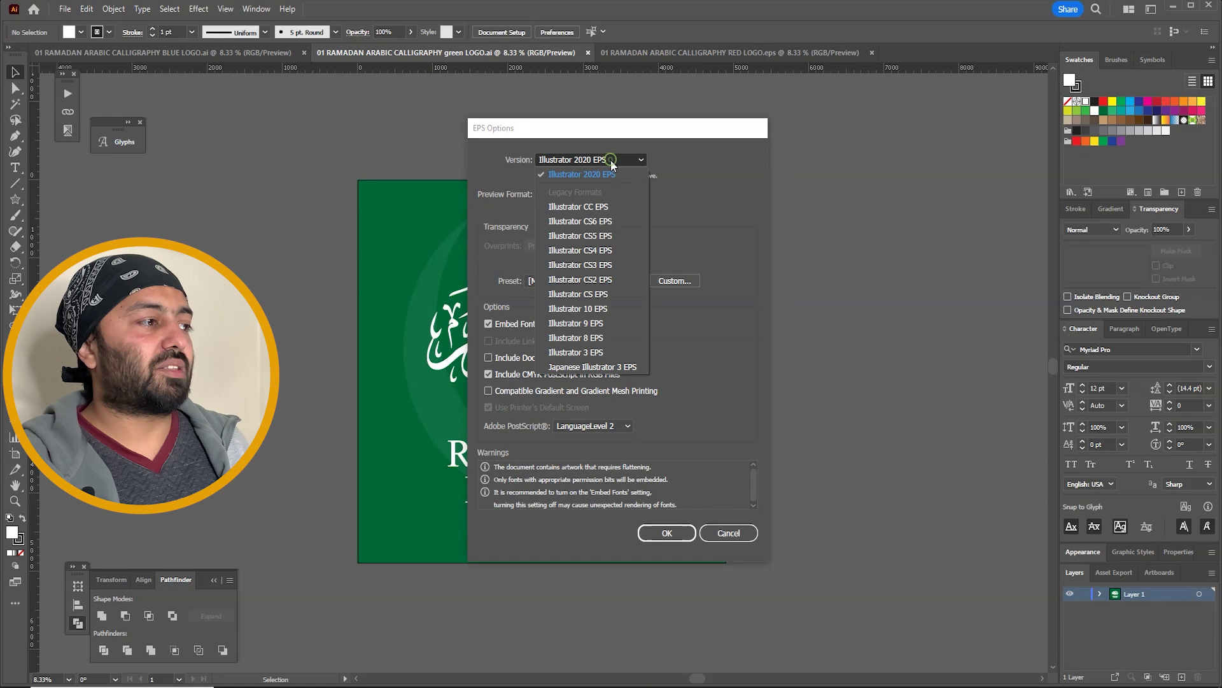
pyautogui.click(612, 309)
pyautogui.click(662, 521)
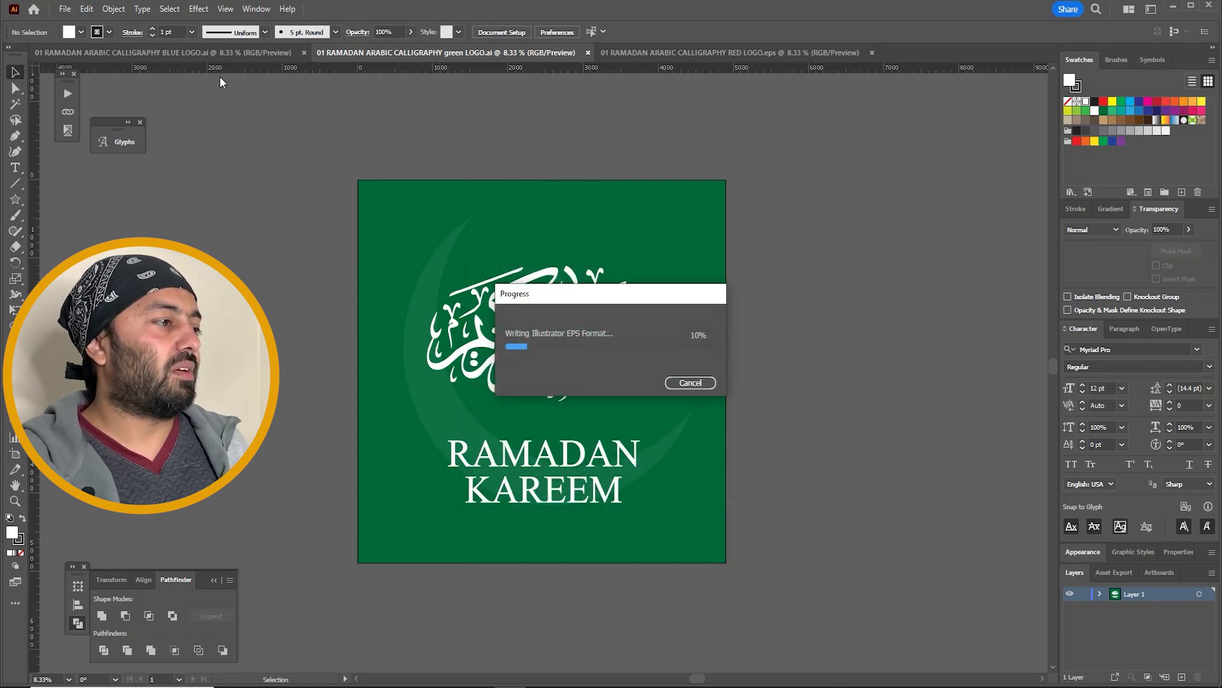
# Save the blue logo document as an Illustrator EPS using all artboards, with the version set to Illustrator 10 EPS.
pyautogui.click(221, 56)
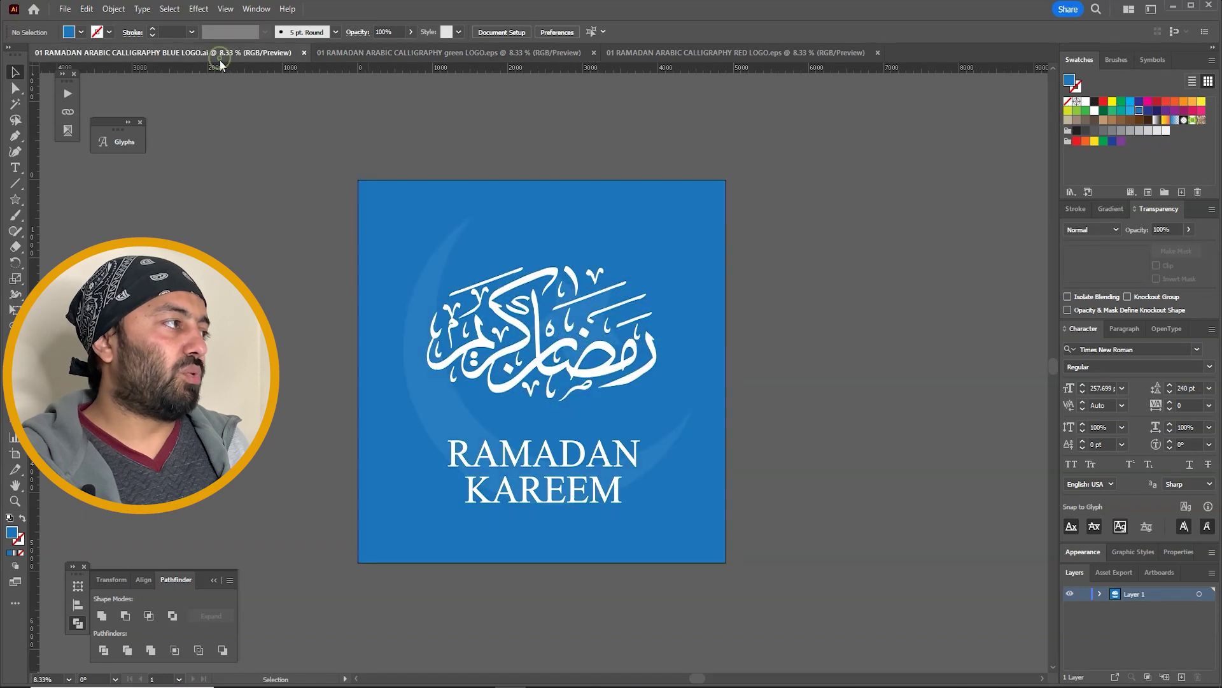
pyautogui.click(64, 9)
pyautogui.click(83, 152)
pyautogui.click(196, 552)
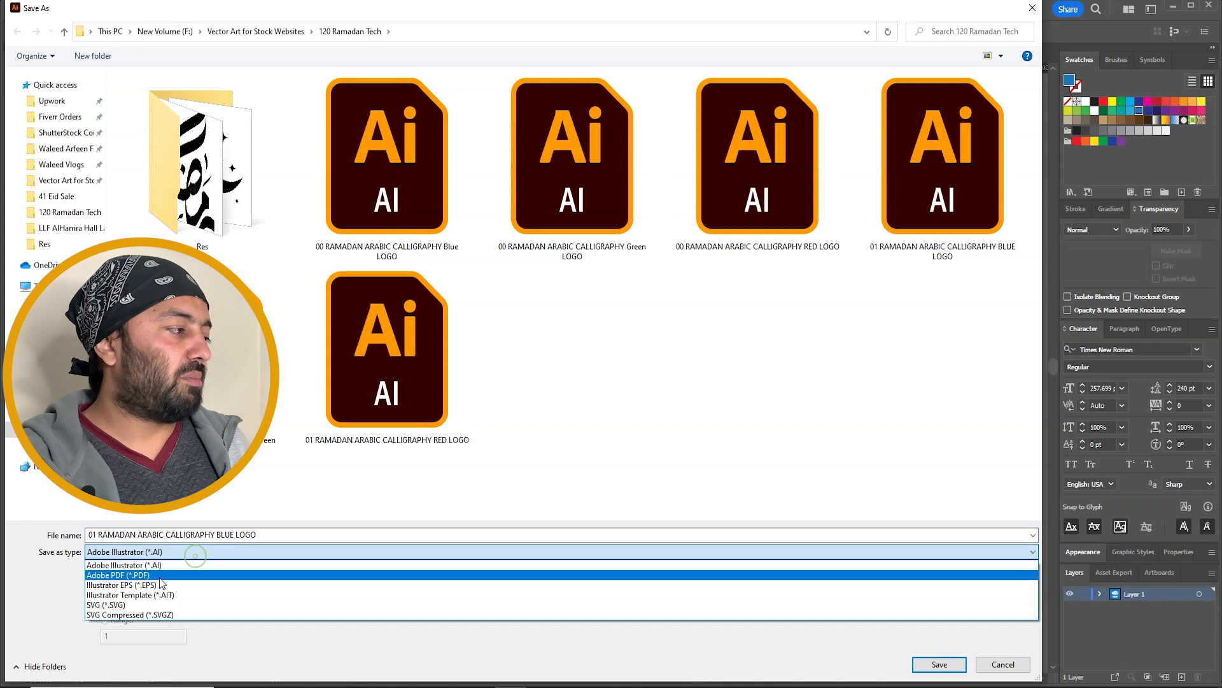
pyautogui.click(157, 578)
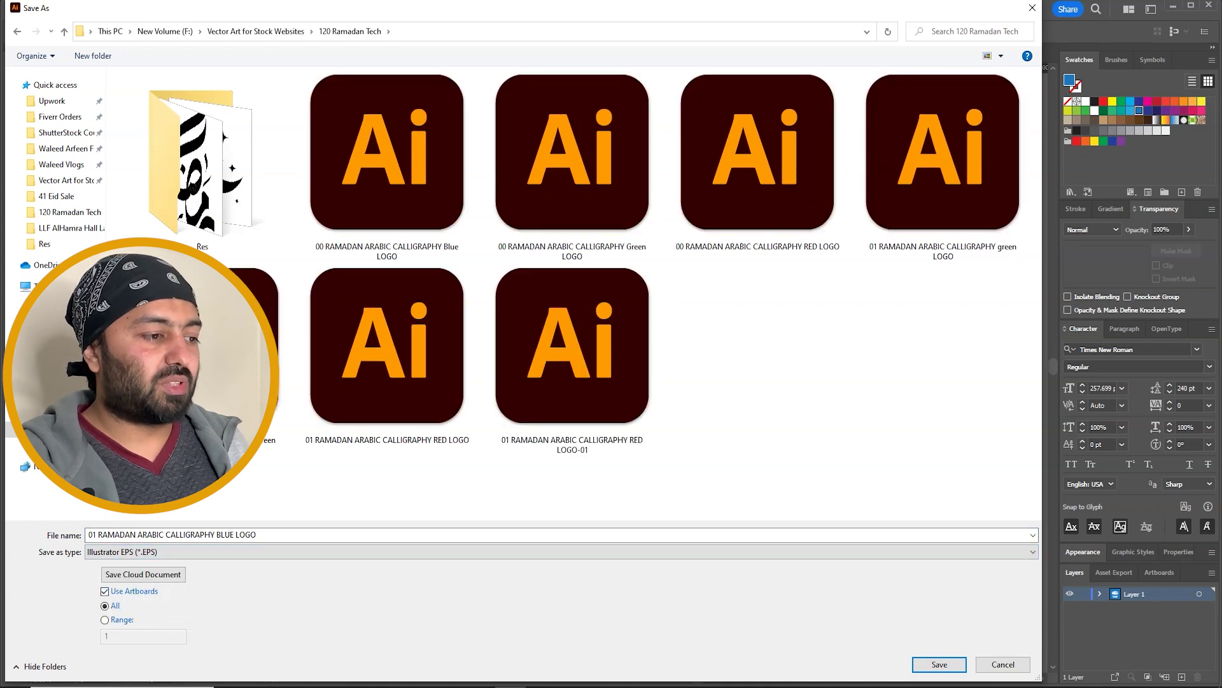
pyautogui.click(920, 665)
pyautogui.click(586, 160)
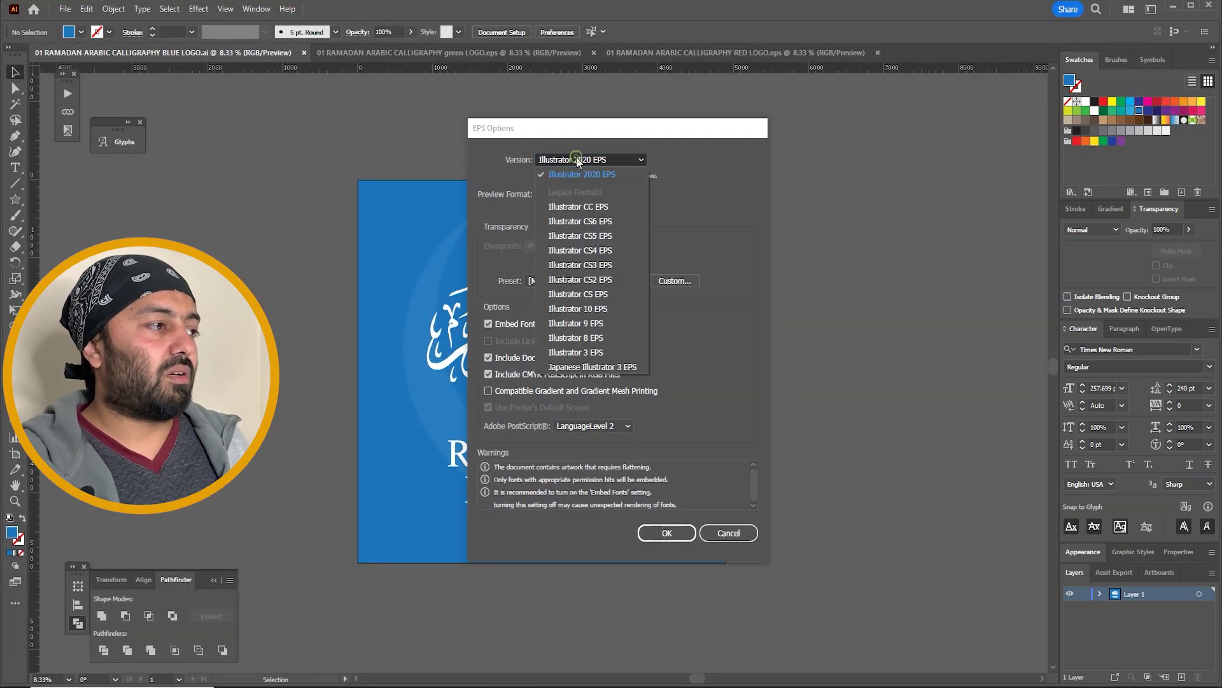
pyautogui.click(609, 311)
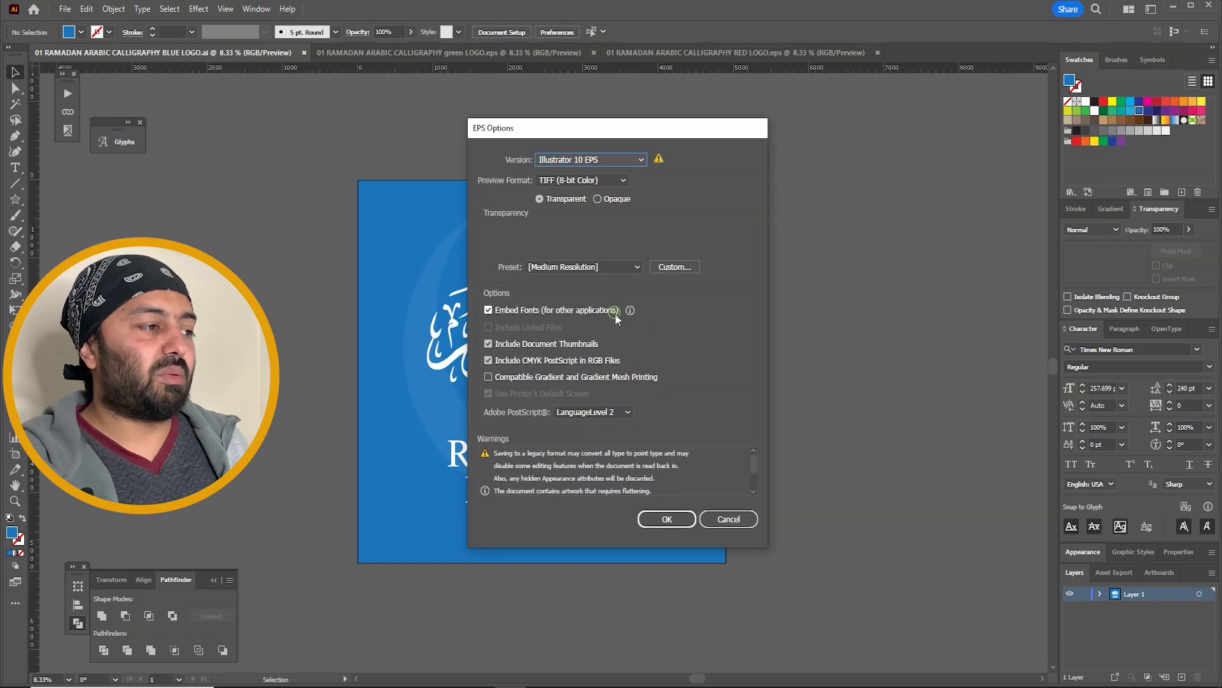
pyautogui.click(666, 519)
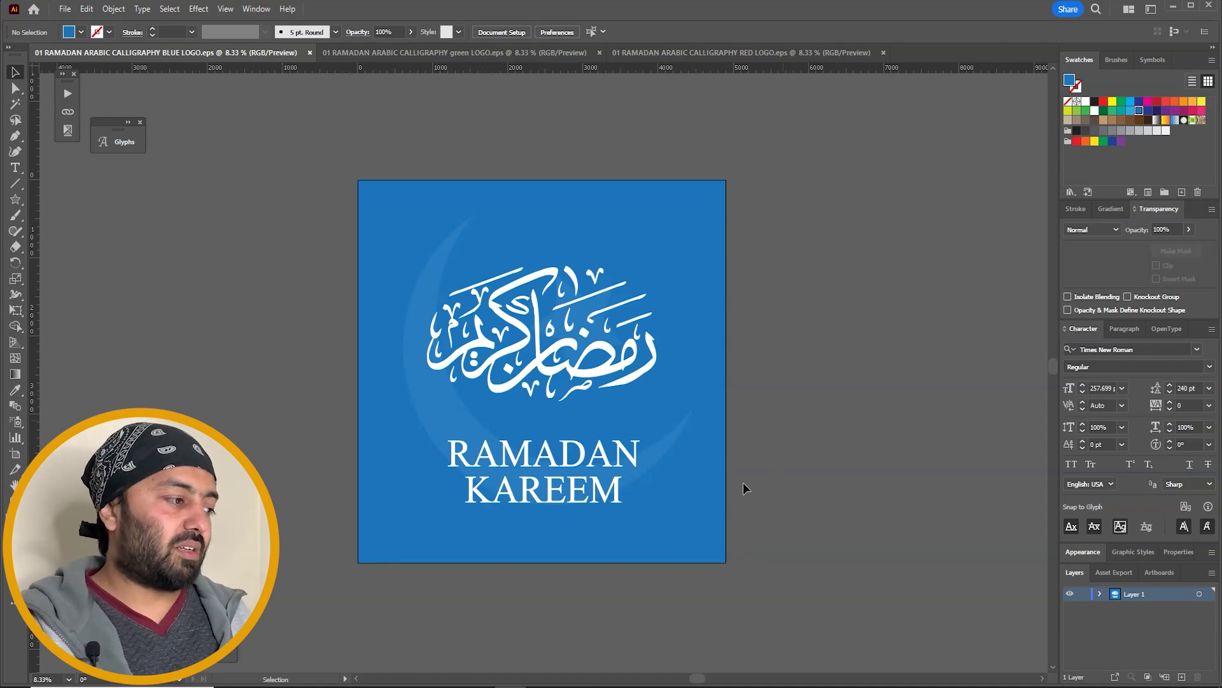
# Switch to the Shutterstock contributor dashboard in the web browser and open the file chooser for uploading assets.
pyautogui.hotkey('alt', 'Tab')
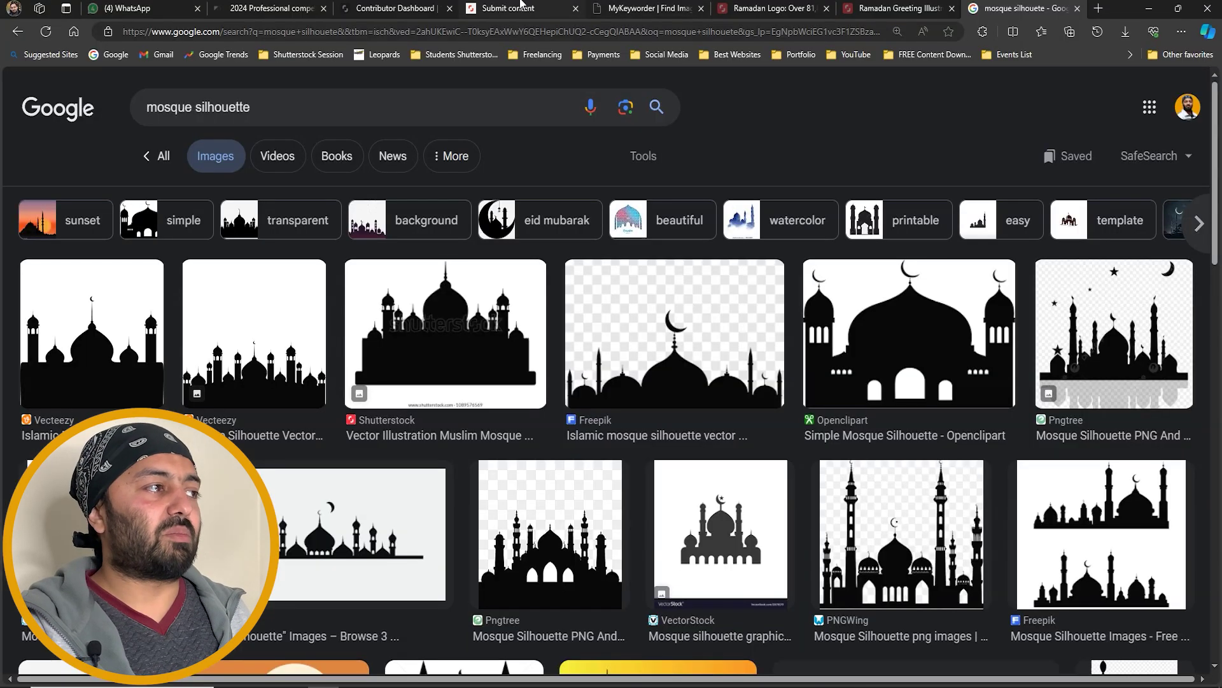
pyautogui.click(521, 8)
pyautogui.click(405, 9)
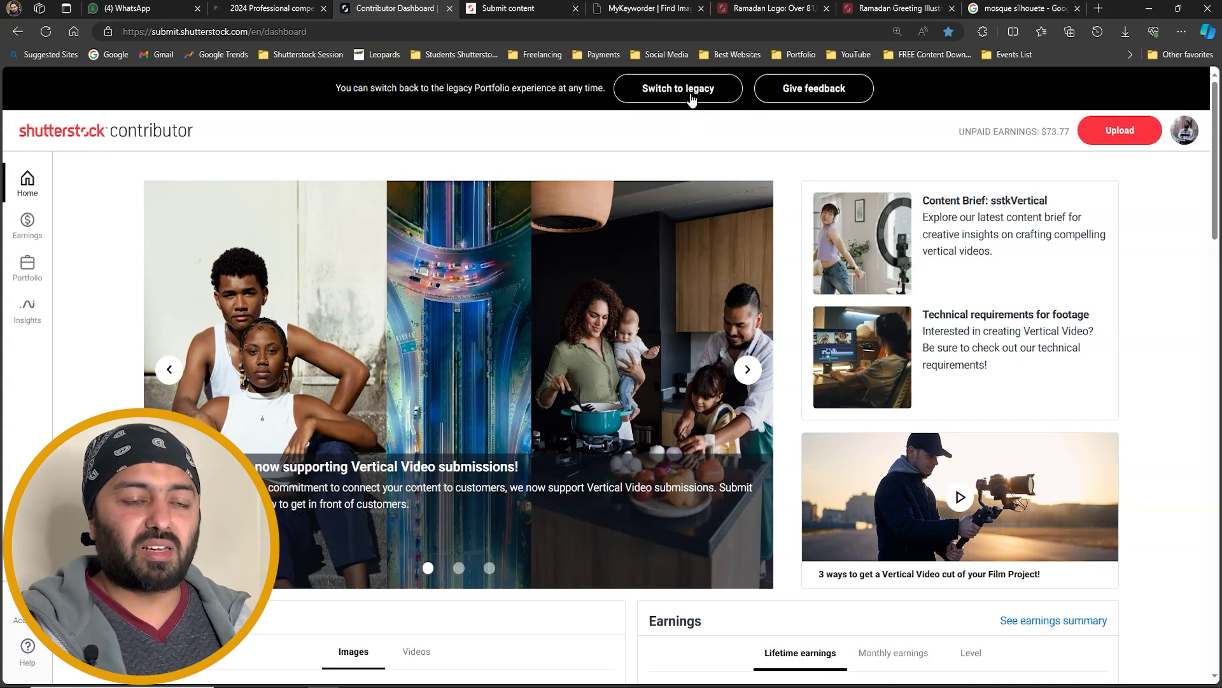
pyautogui.click(705, 91)
pyautogui.hotkey('ctrl', 'shift', 'b')
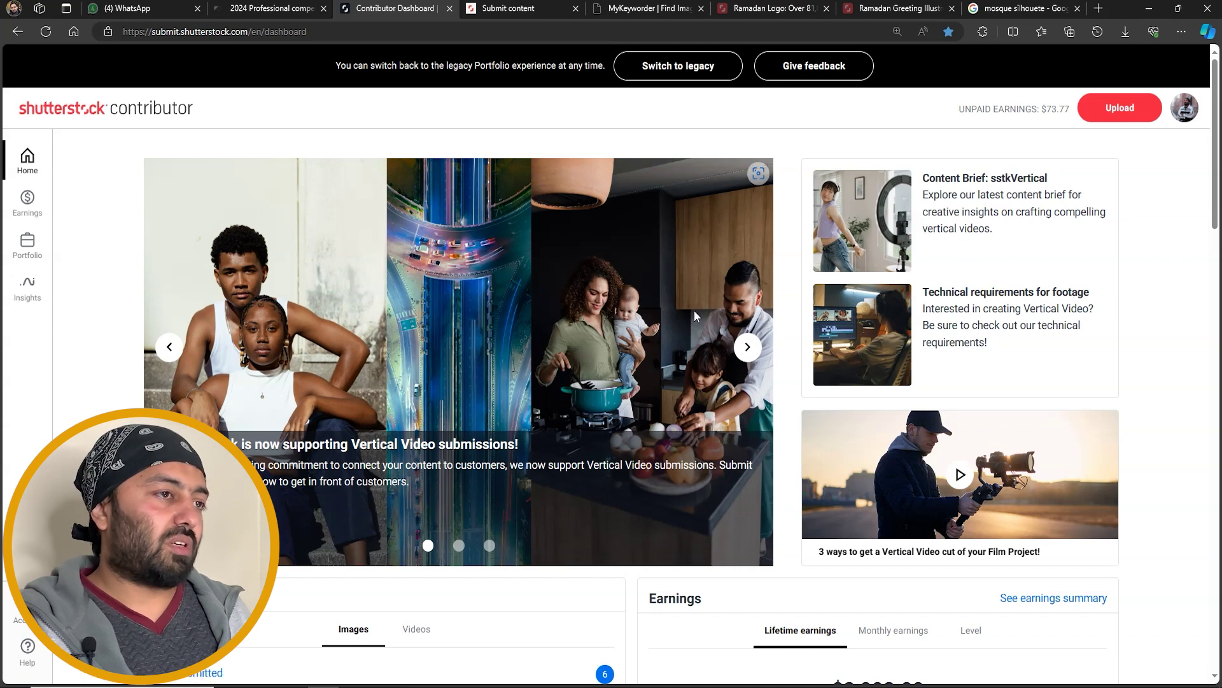
pyautogui.click(1146, 110)
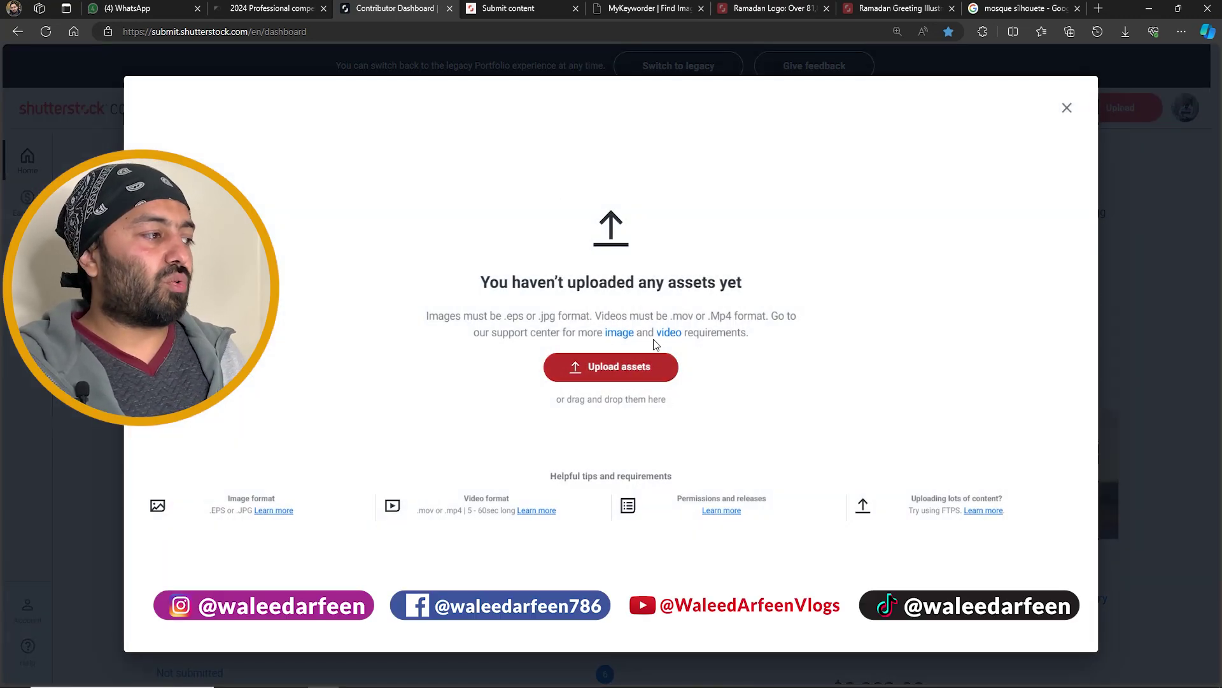
pyautogui.click(642, 373)
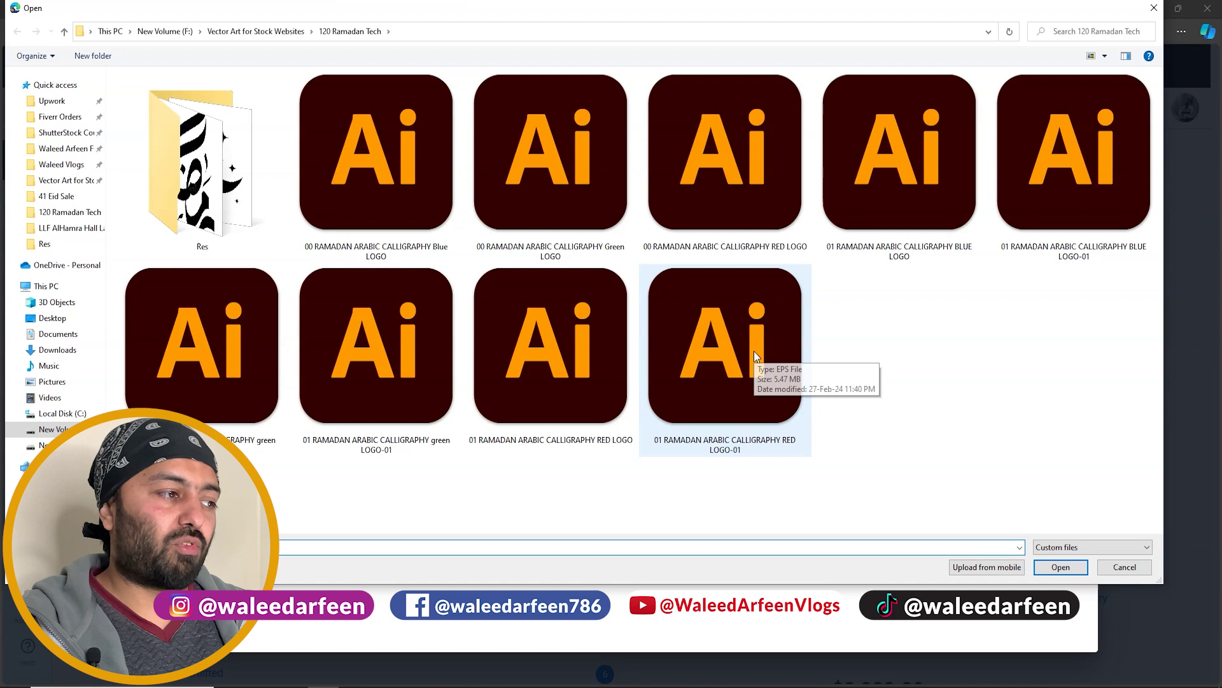
# Upload the three "01 RAMADAN ARABIC CALLIGRAPHY" files RED LOGO, green LOGO and BLUE LOGO to Shutterstock.
pyautogui.click(558, 362)
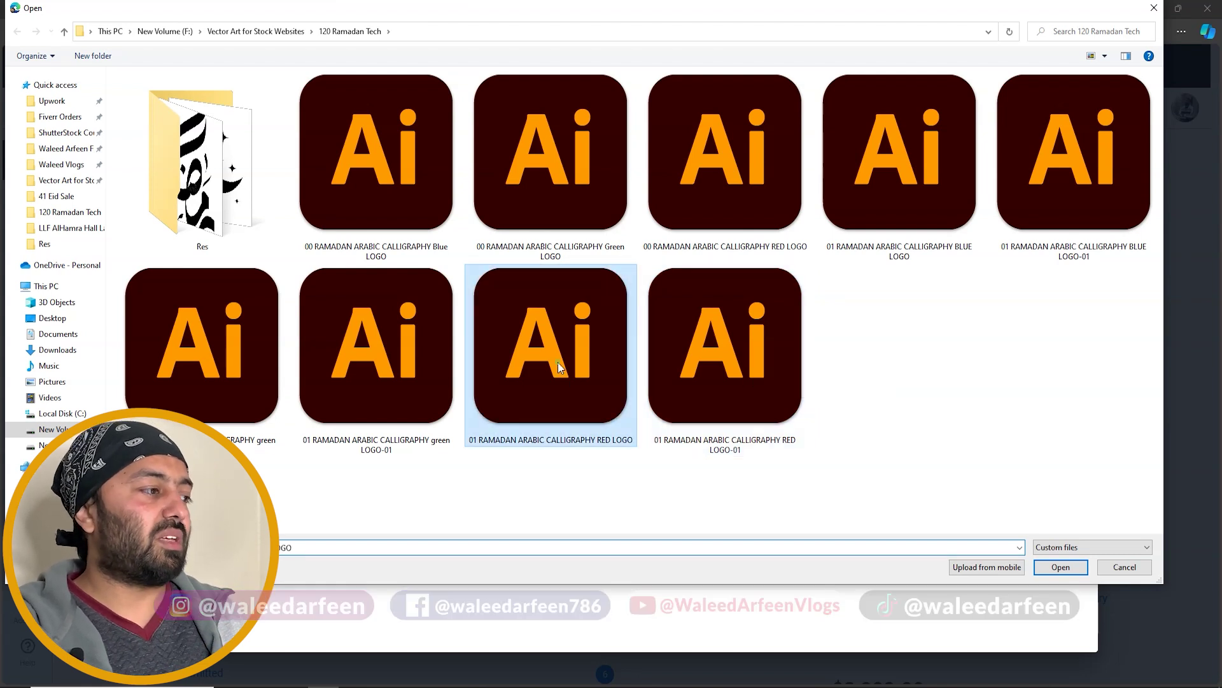
pyautogui.keyDown('ctrl'); pyautogui.click(265, 440); pyautogui.keyUp('ctrl')
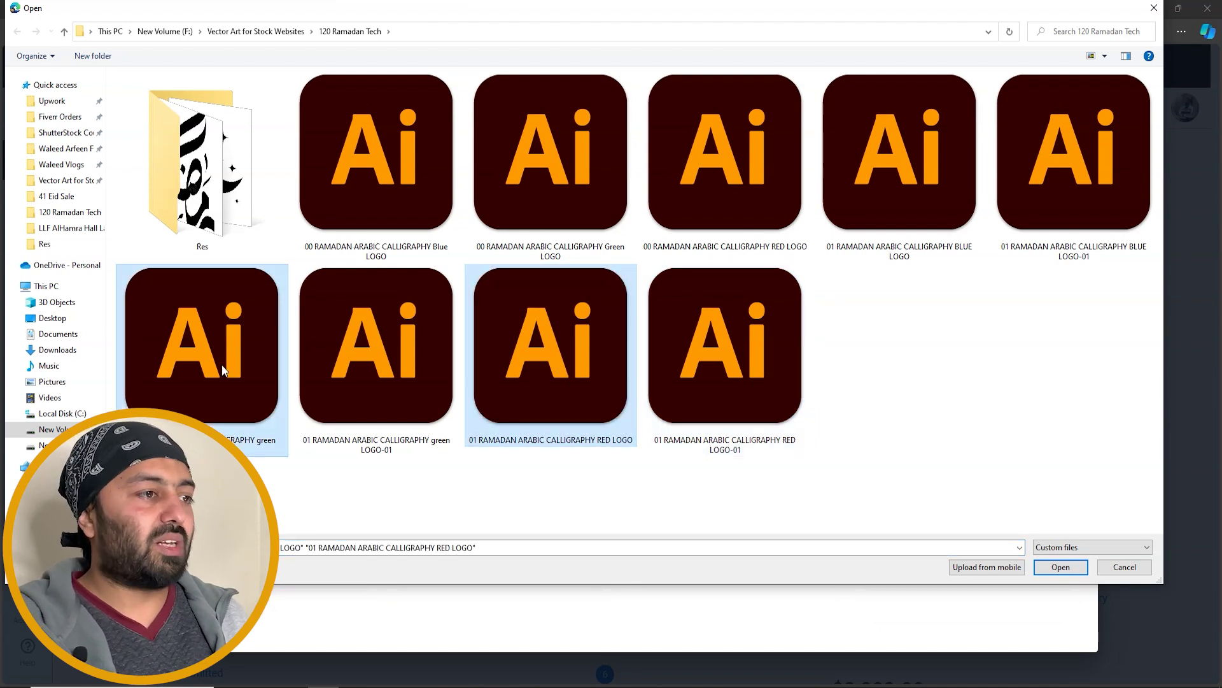
pyautogui.keyDown('ctrl'); pyautogui.click(925, 210); pyautogui.keyUp('ctrl')
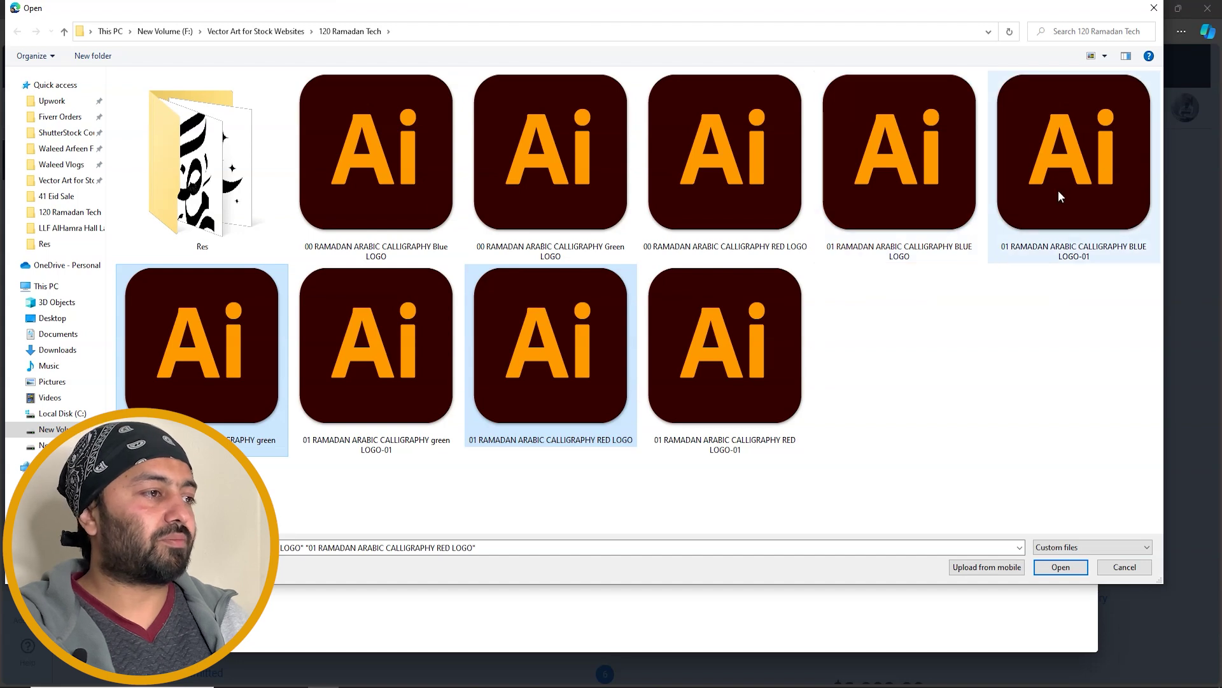
pyautogui.keyDown('ctrl'); pyautogui.click(961, 181); pyautogui.keyUp('ctrl')
pyautogui.press('Return')
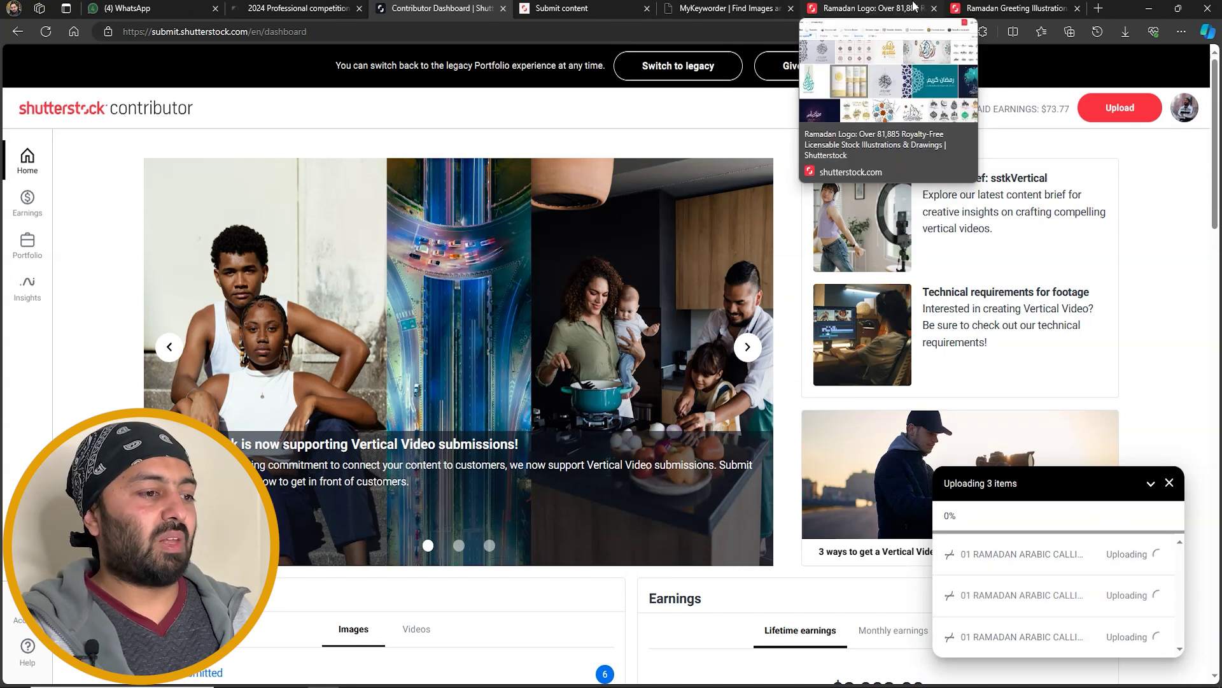
# Open the gold Ramadan Kareem calligraphy vector from the ramadan logo results separately and review its related keywords and similar images.
pyautogui.click(866, 8)
pyautogui.scroll(4, 936, 254)
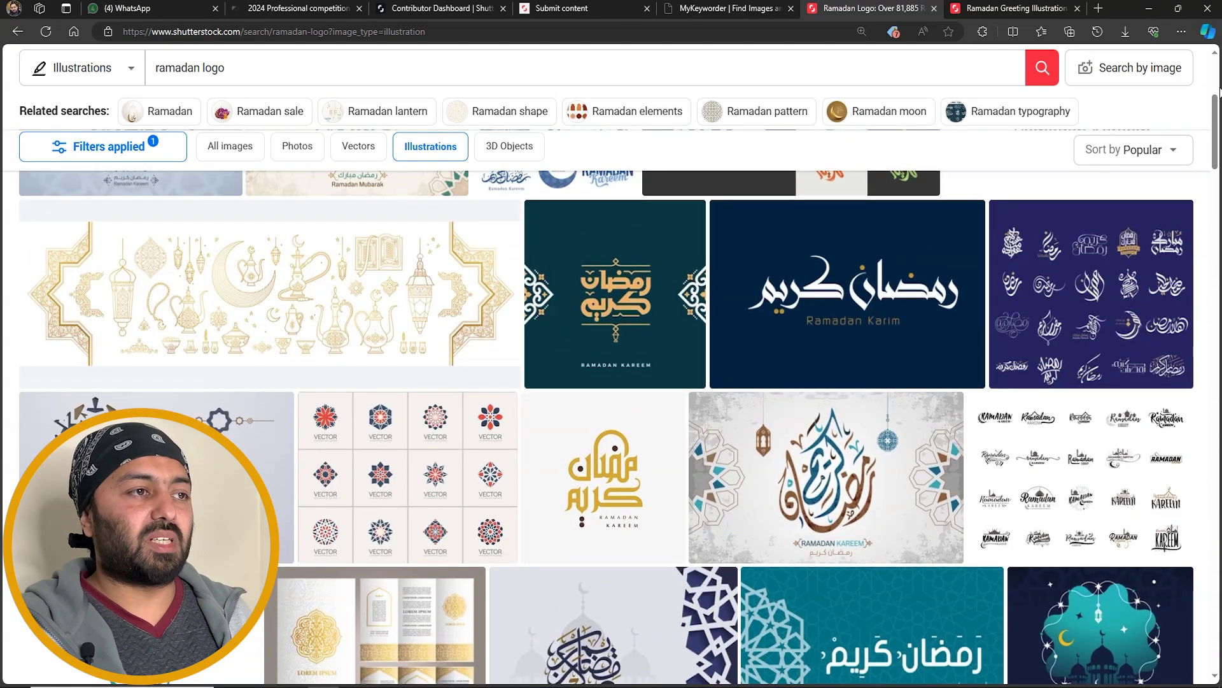
pyautogui.scroll(4, 1219, 91)
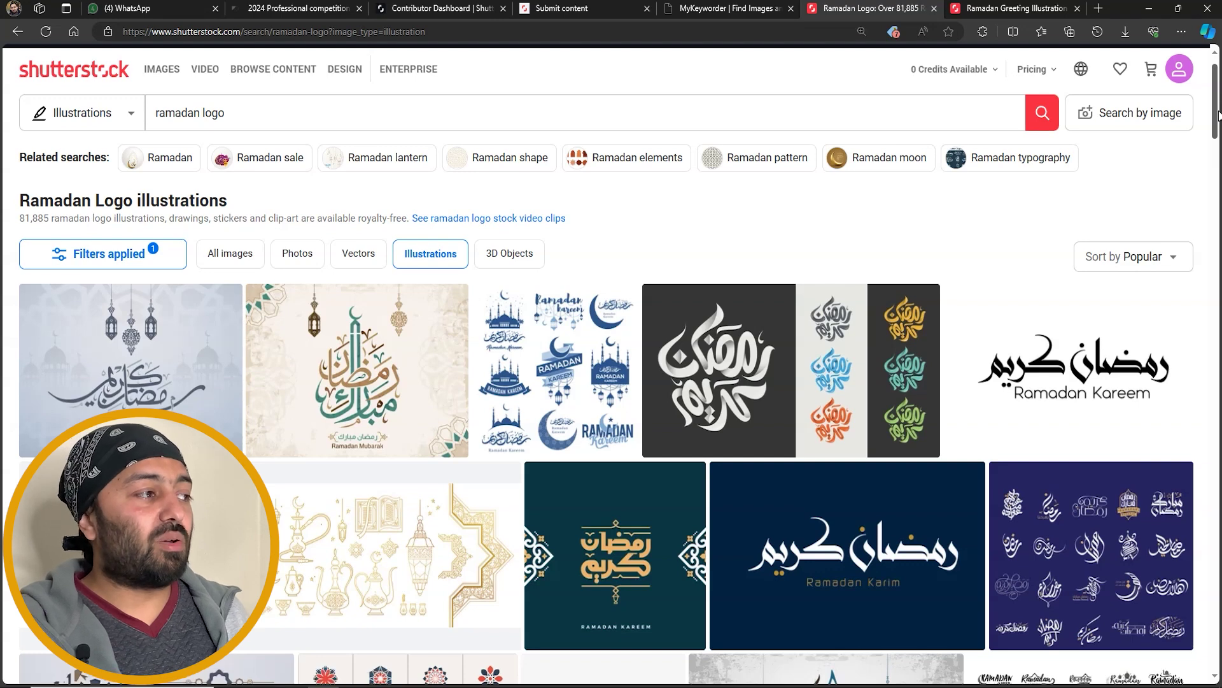
pyautogui.scroll(-1, 1218, 113)
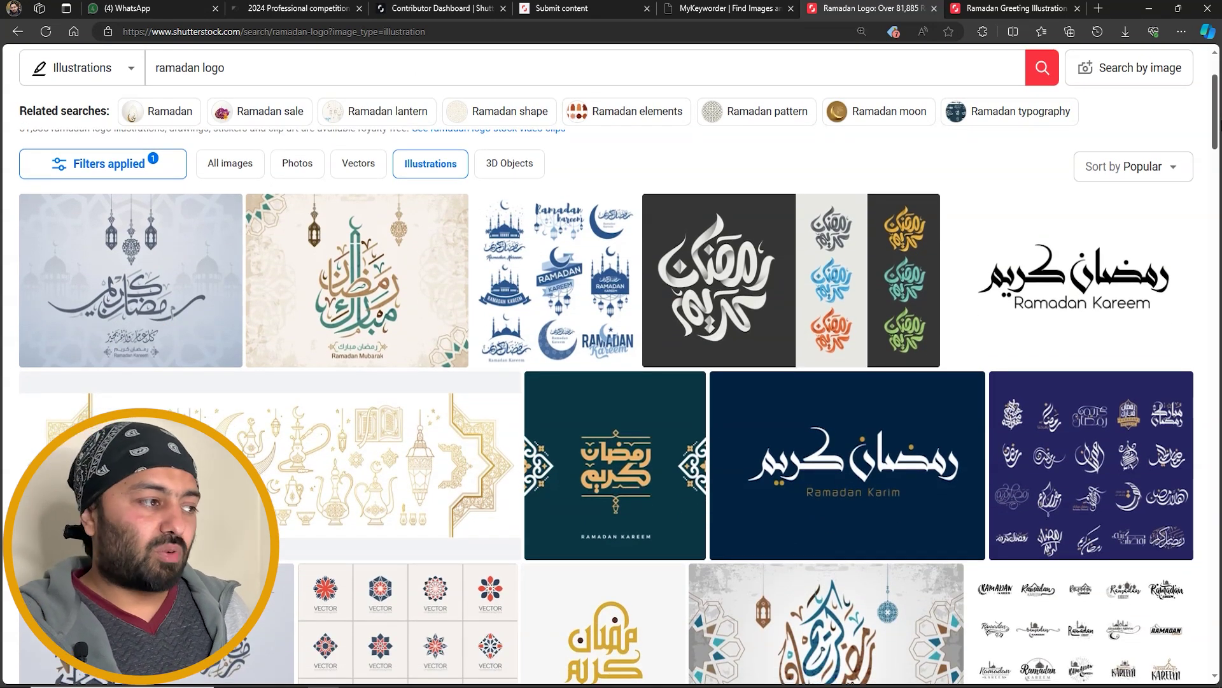
pyautogui.scroll(-5, 607, 408)
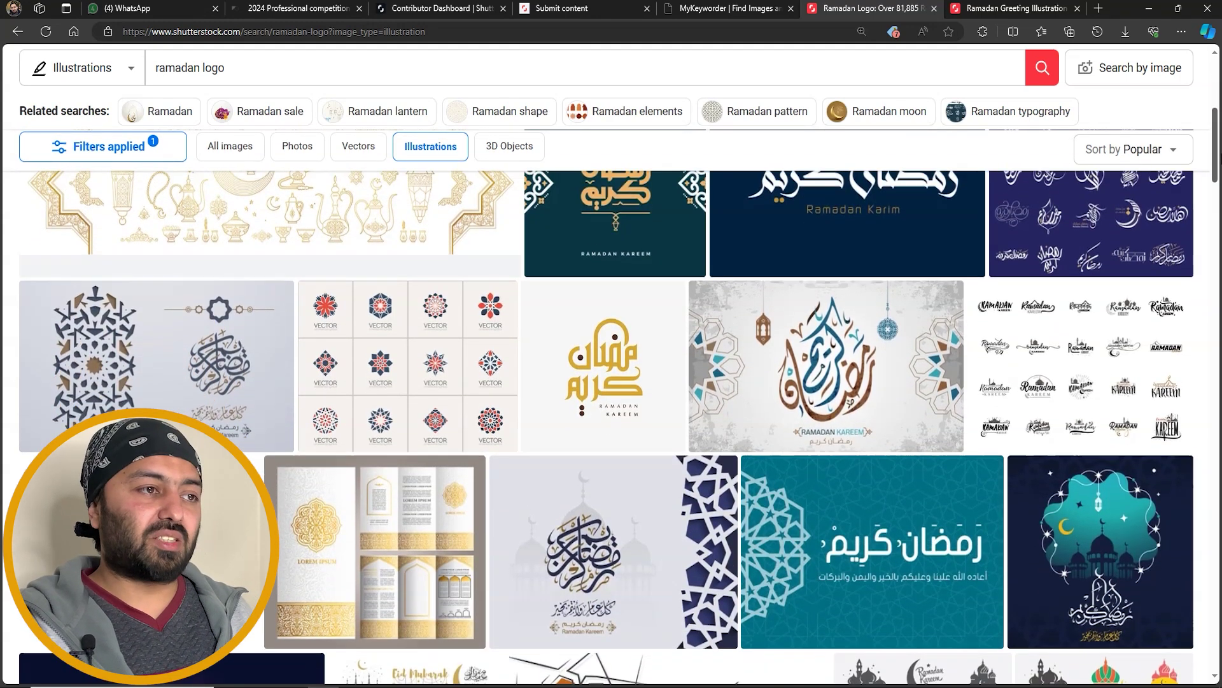
pyautogui.scroll(-2, 1218, 158)
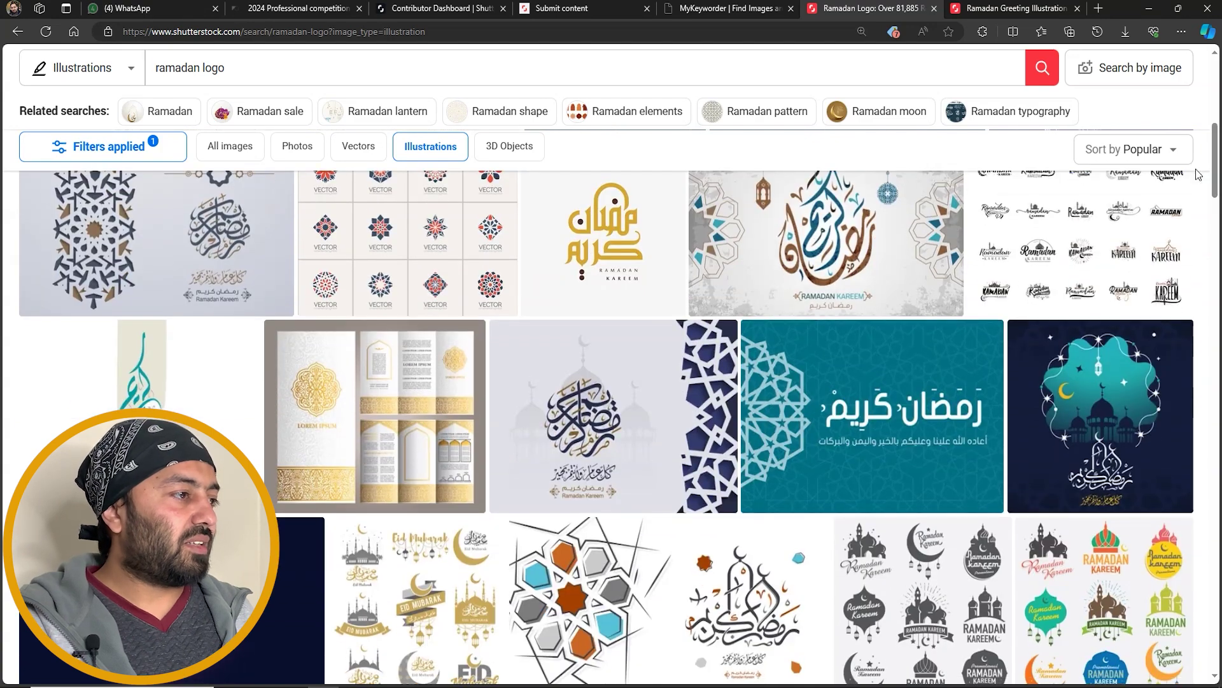
pyautogui.rightClick(639, 219)
pyautogui.click(677, 227)
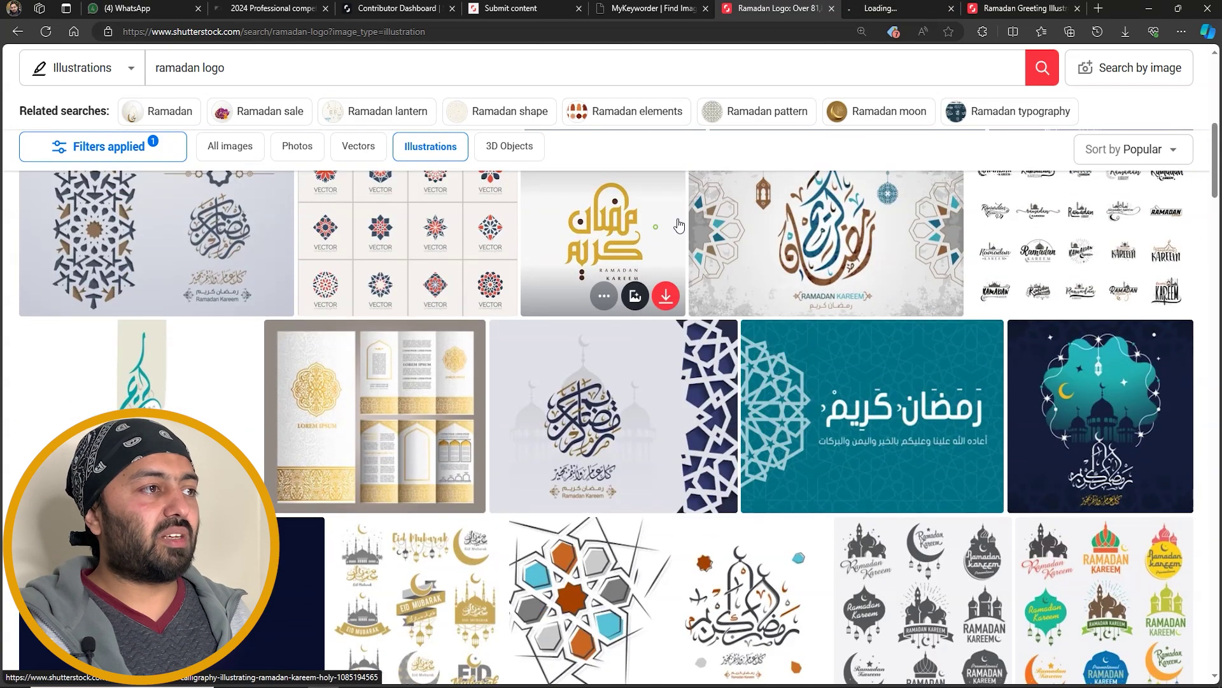
pyautogui.click(852, 5)
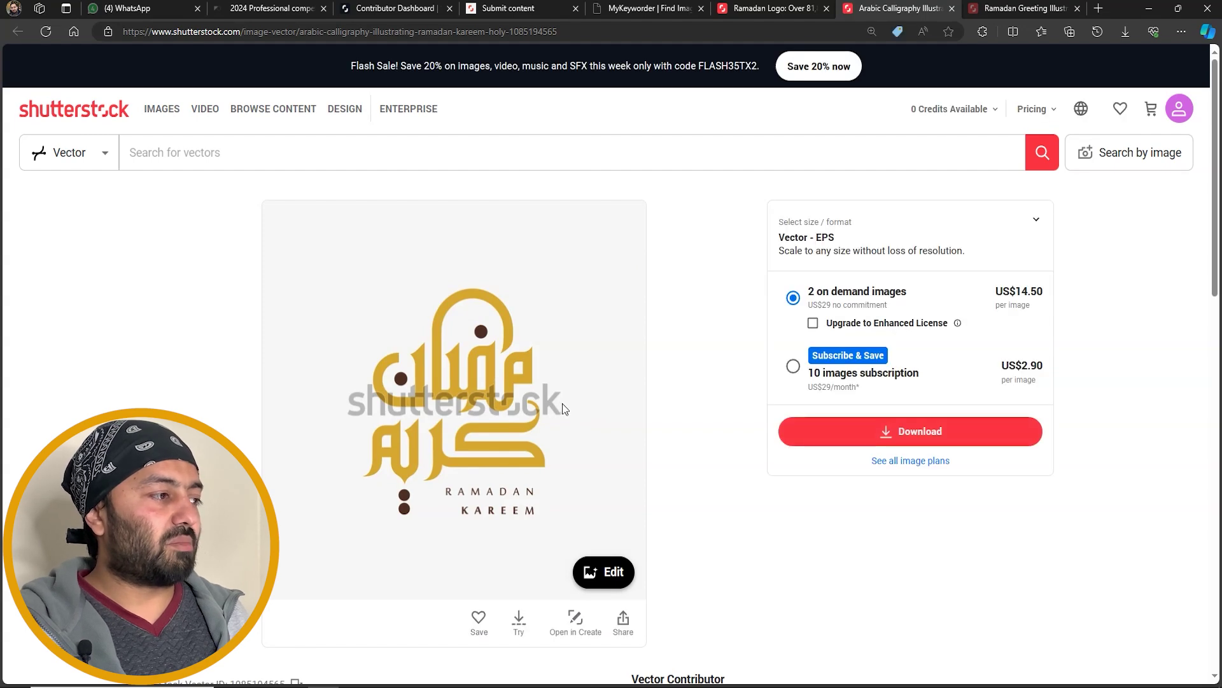
pyautogui.scroll(-8, 563, 403)
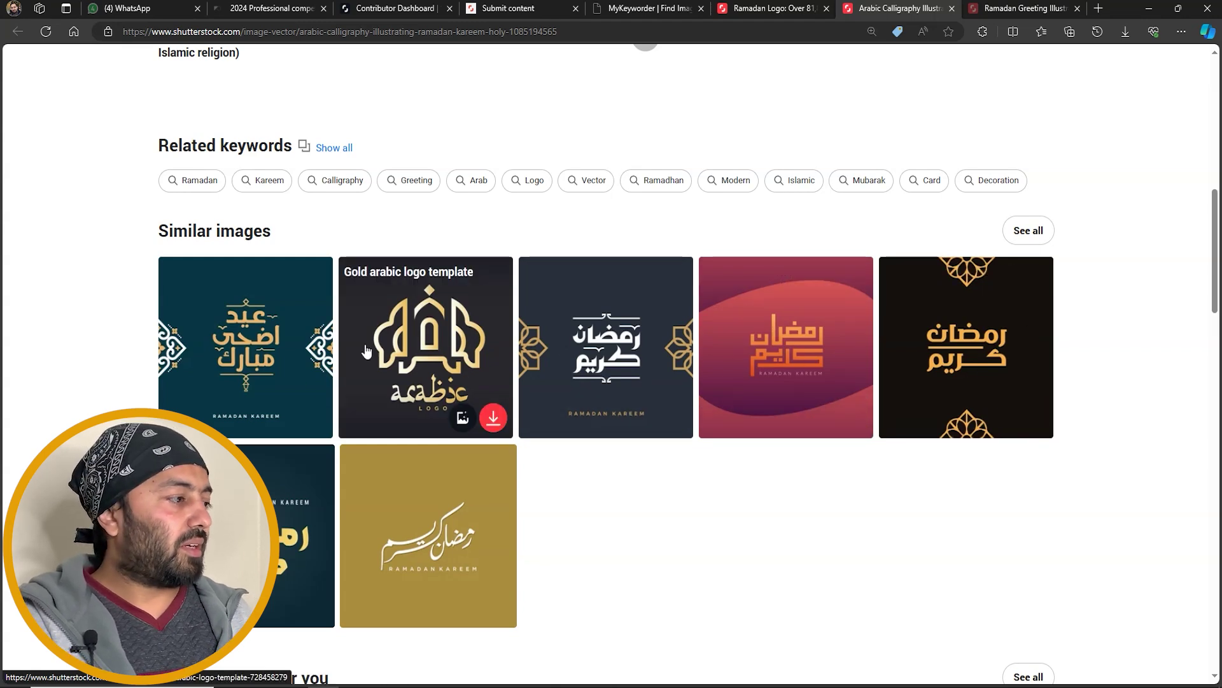
pyautogui.scroll(-2, 261, 476)
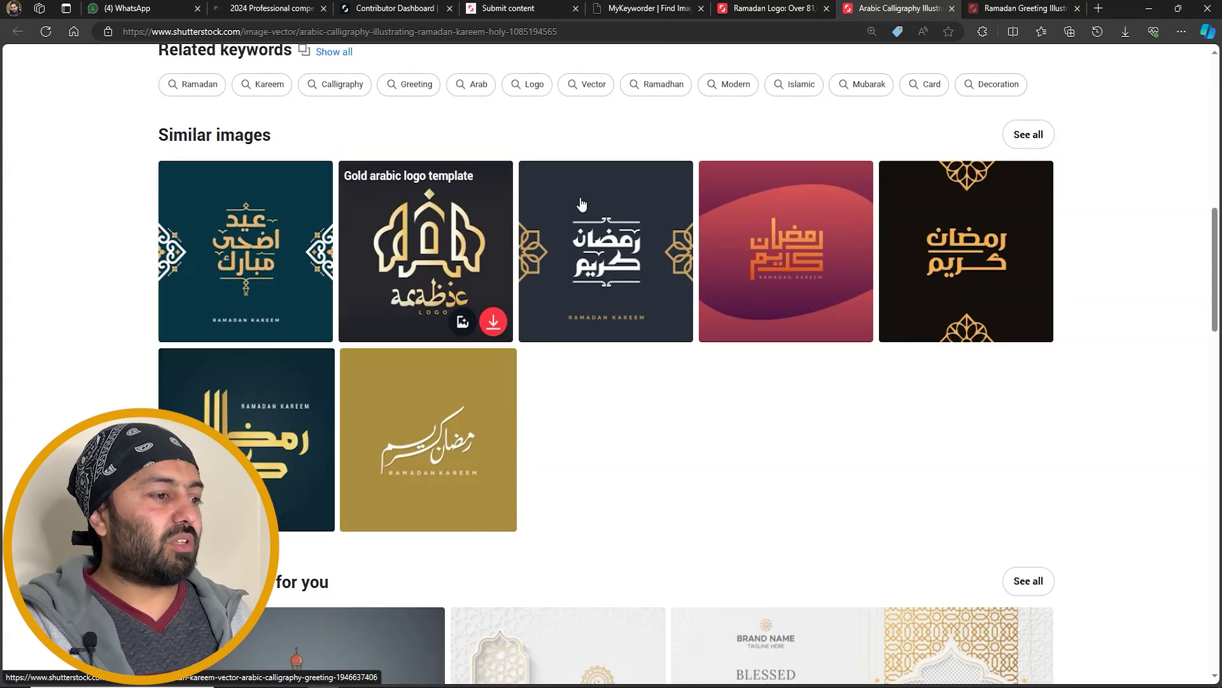
# Examine further illustrations in the ramadan logo results and open the white Ramadan Kareem calligraphy on orange in a new tab.
pyautogui.click(755, 7)
pyautogui.scroll(-2, 741, 325)
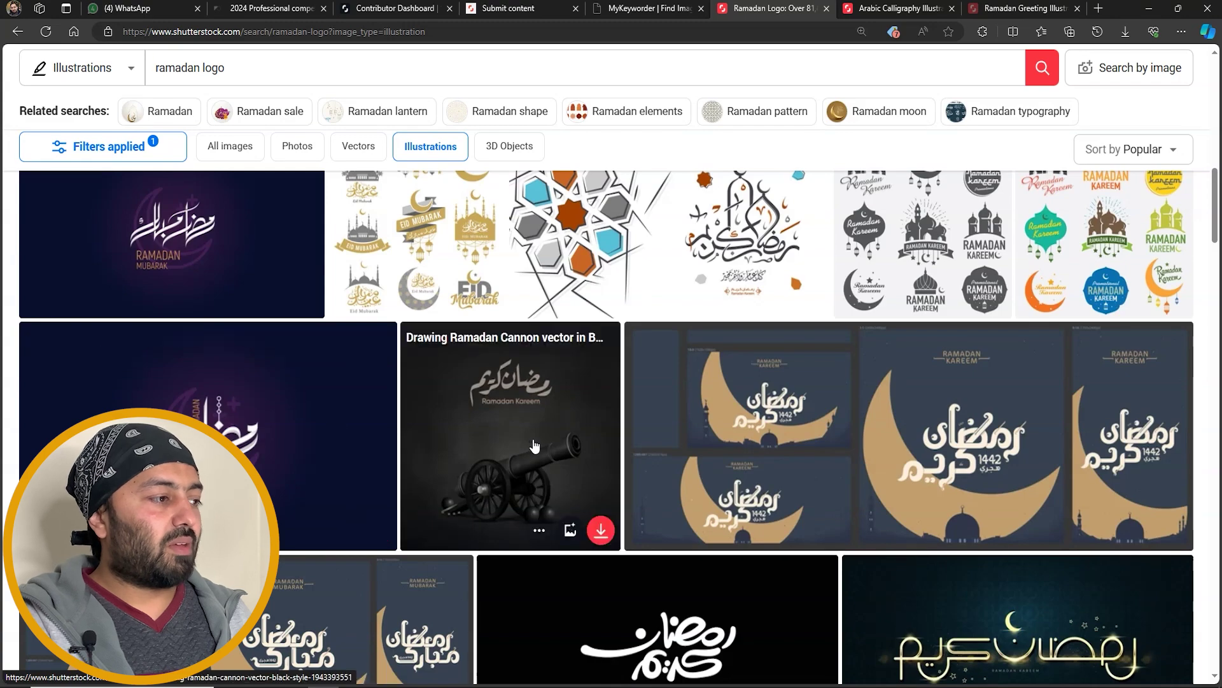
pyautogui.scroll(-5, 529, 445)
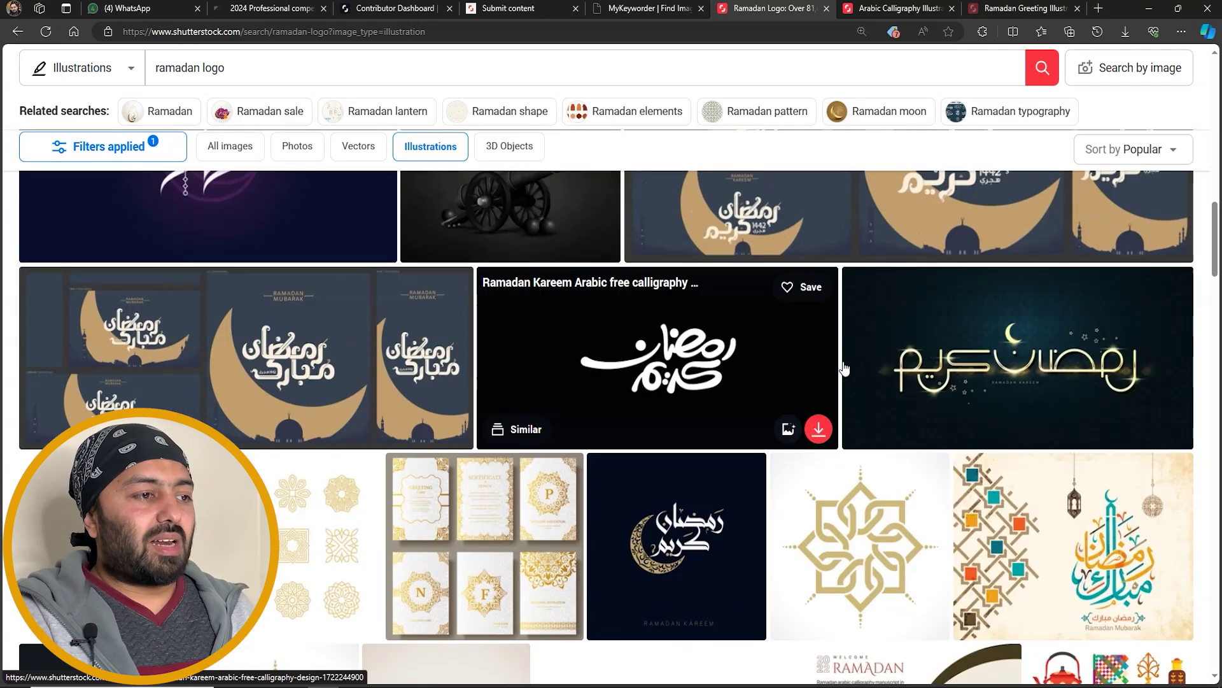
pyautogui.scroll(-3, 814, 365)
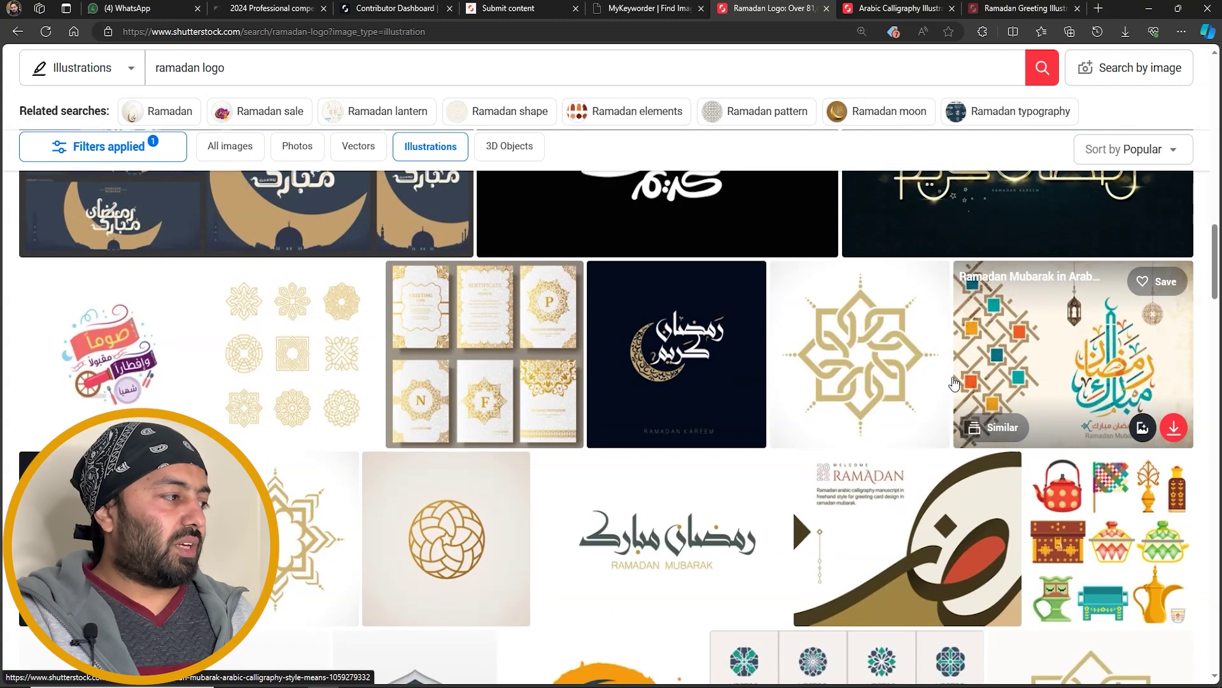
pyautogui.scroll(-3, 634, 384)
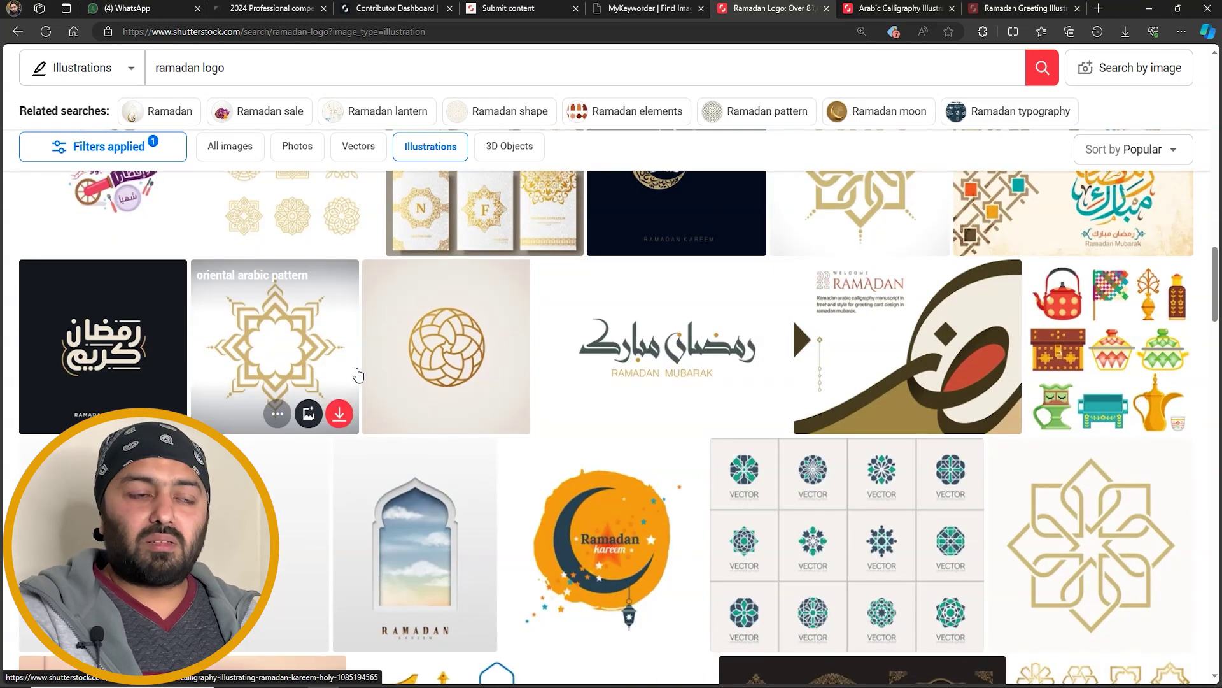
pyautogui.scroll(-5, 408, 385)
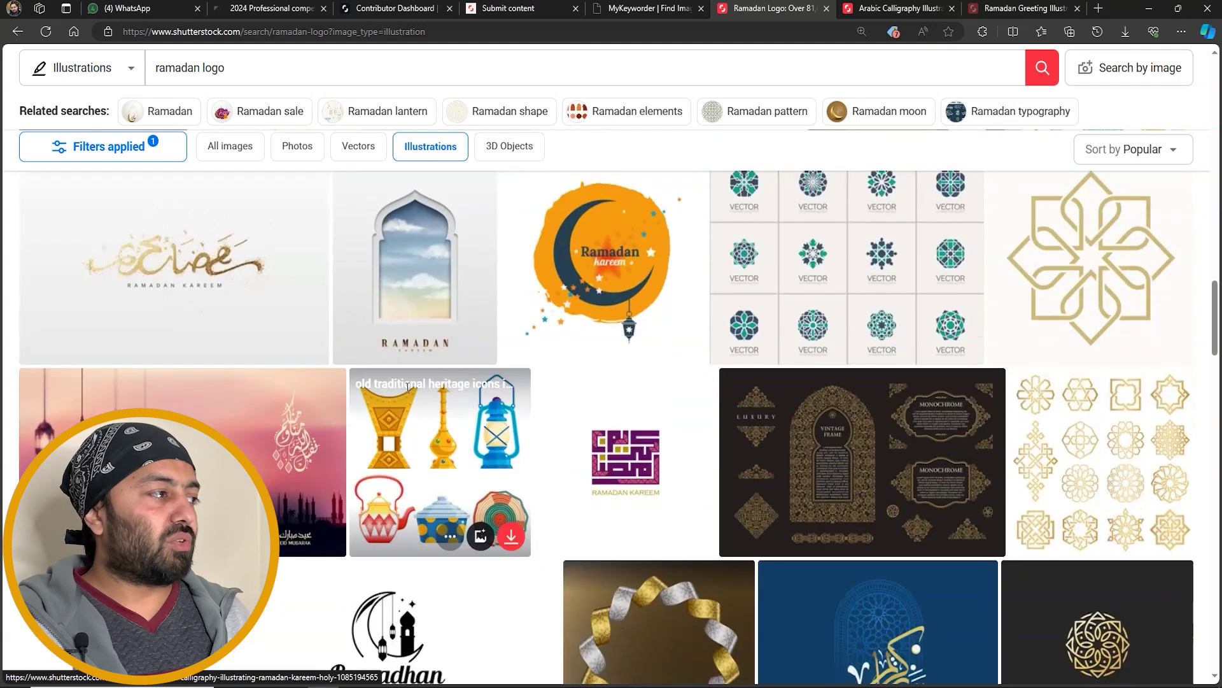
pyautogui.scroll(-3, 405, 387)
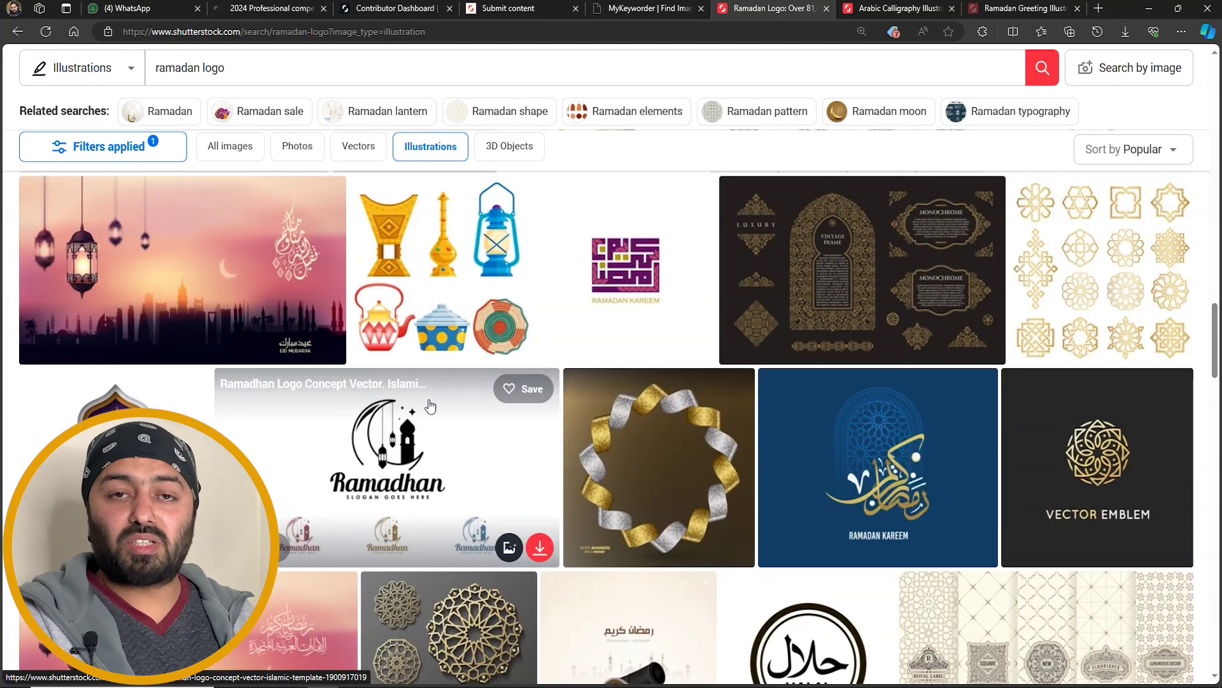
pyautogui.scroll(-5, 430, 406)
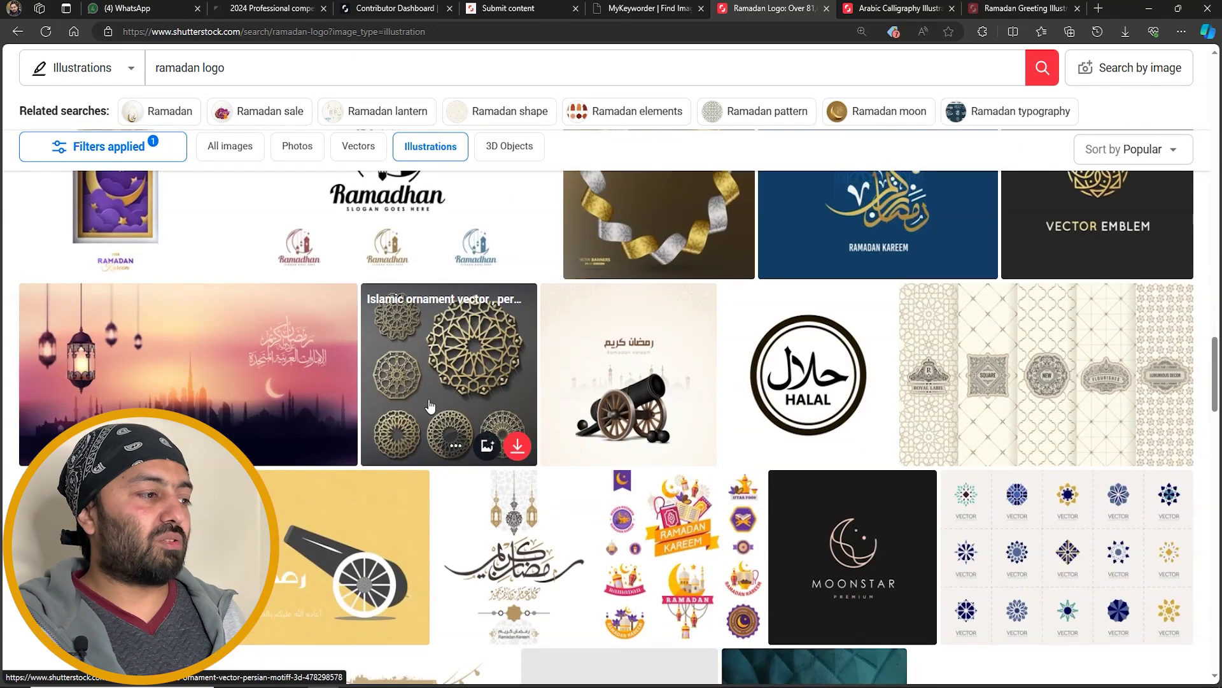
pyautogui.scroll(-3, 430, 406)
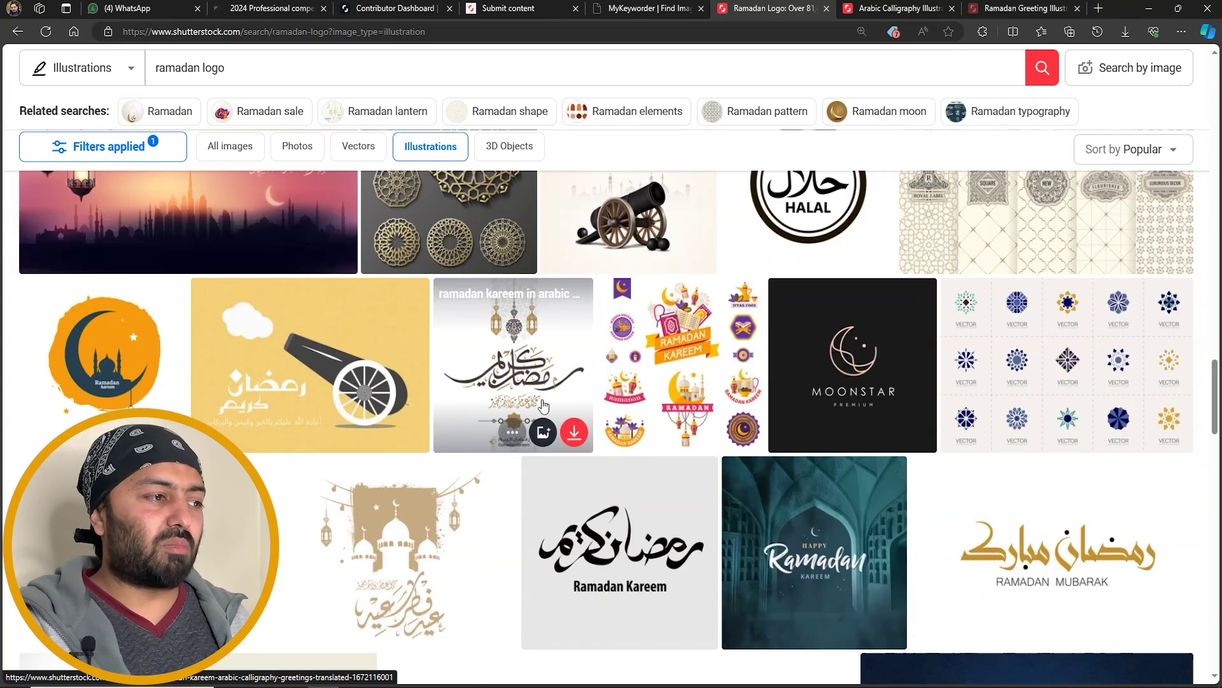
pyautogui.scroll(-5, 543, 405)
pyautogui.scroll(-5, 544, 406)
pyautogui.scroll(3, 579, 399)
pyautogui.scroll(-3, 578, 399)
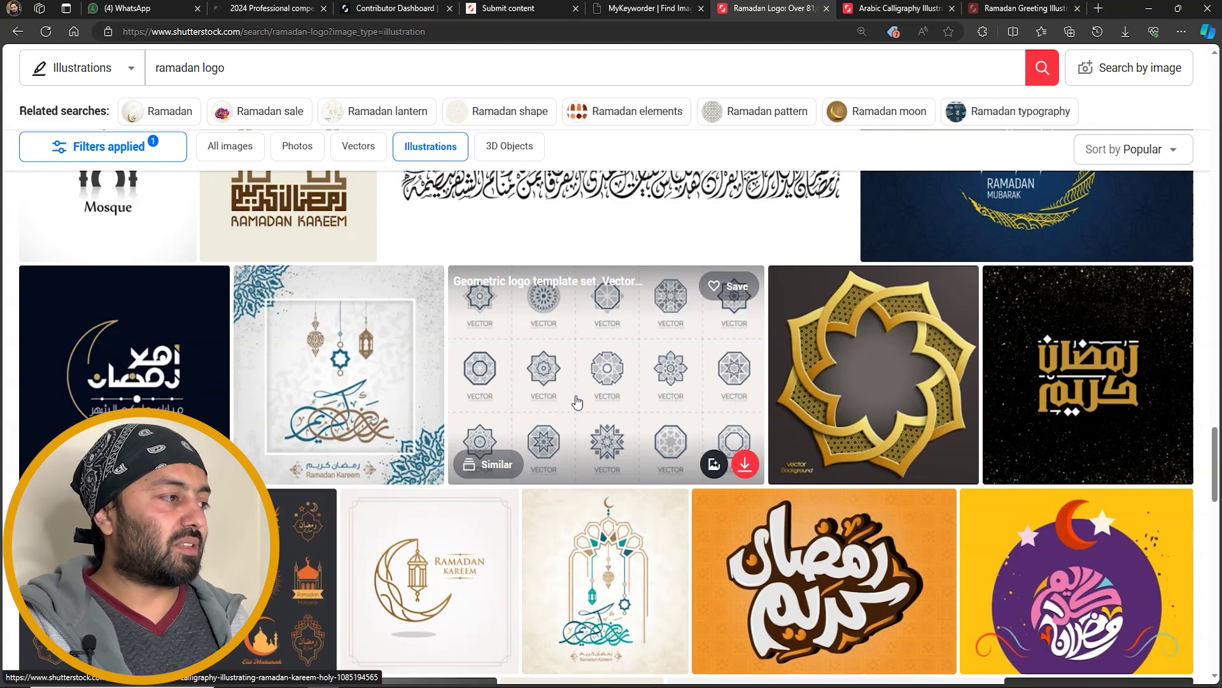
pyautogui.scroll(-3, 577, 401)
pyautogui.scroll(-2, 547, 407)
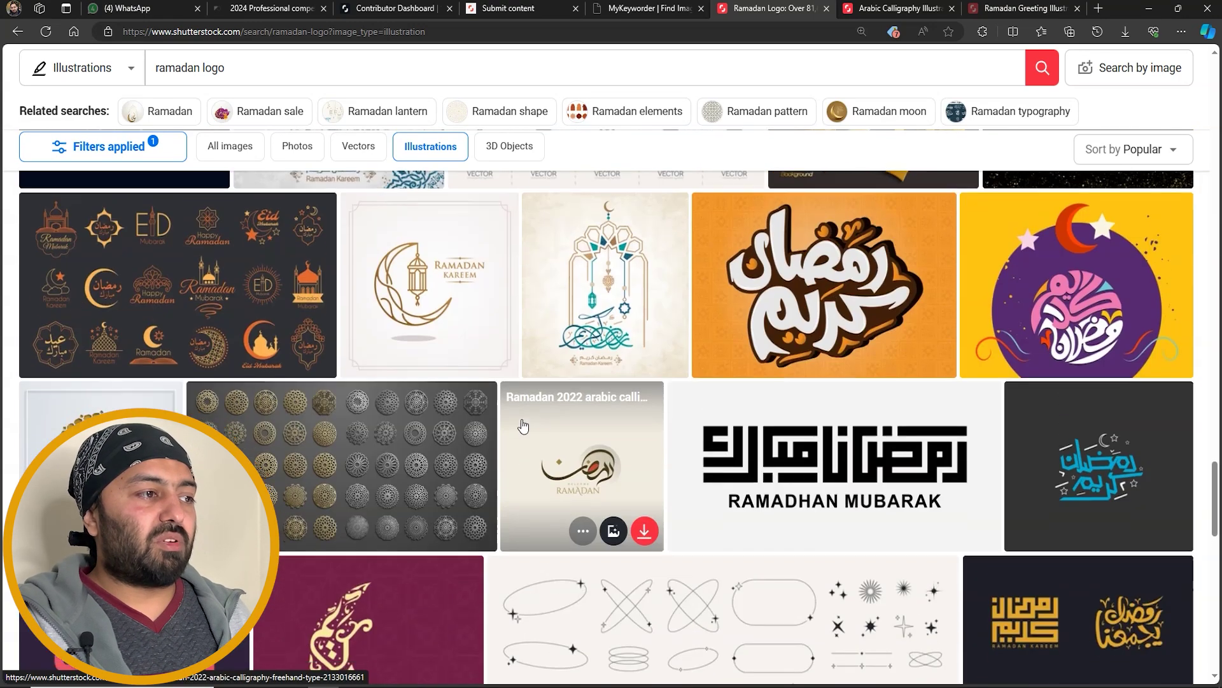
pyautogui.rightClick(787, 255)
pyautogui.click(828, 264)
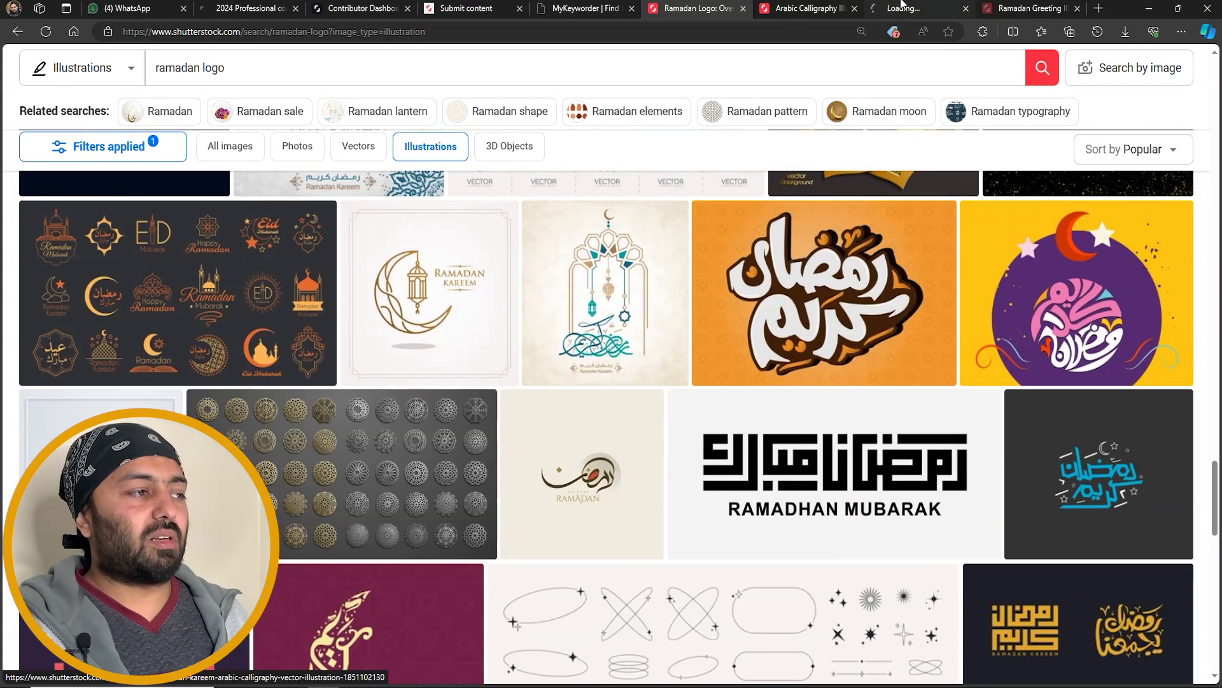
# View the orange Ramadan Kareem calligraphy vector, return to the ramadan logo results and open the crescent-shaped calligraphy on maroon separately.
pyautogui.click(903, 7)
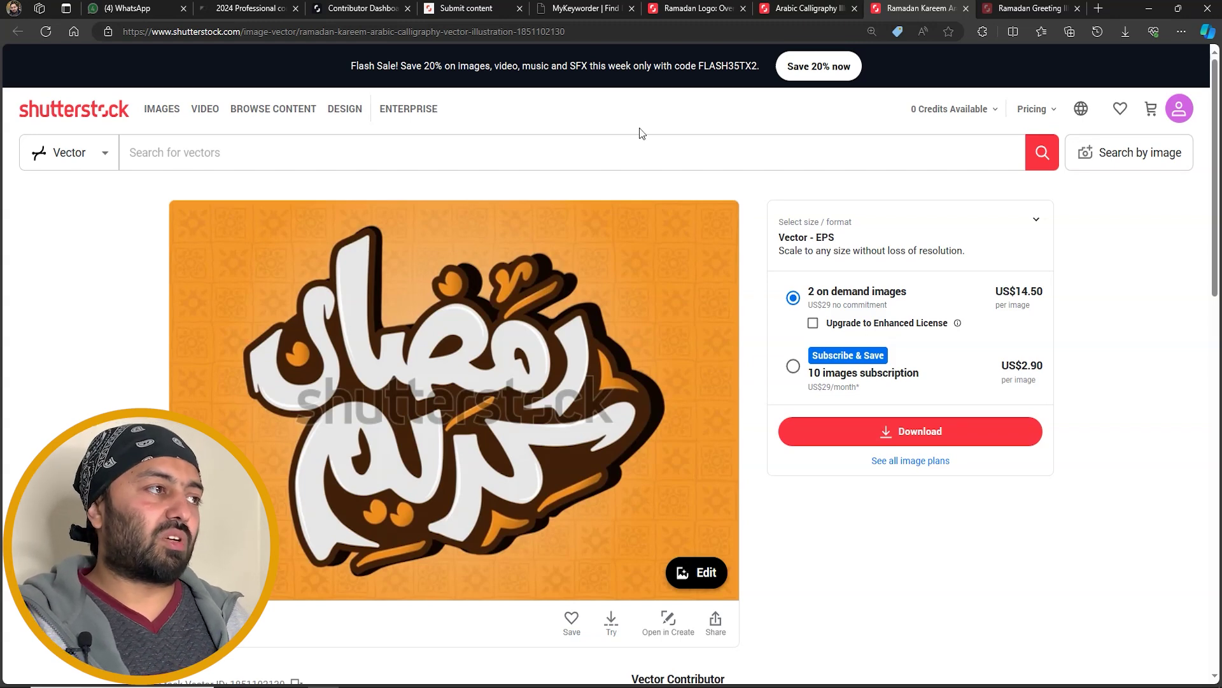
pyautogui.click(705, 5)
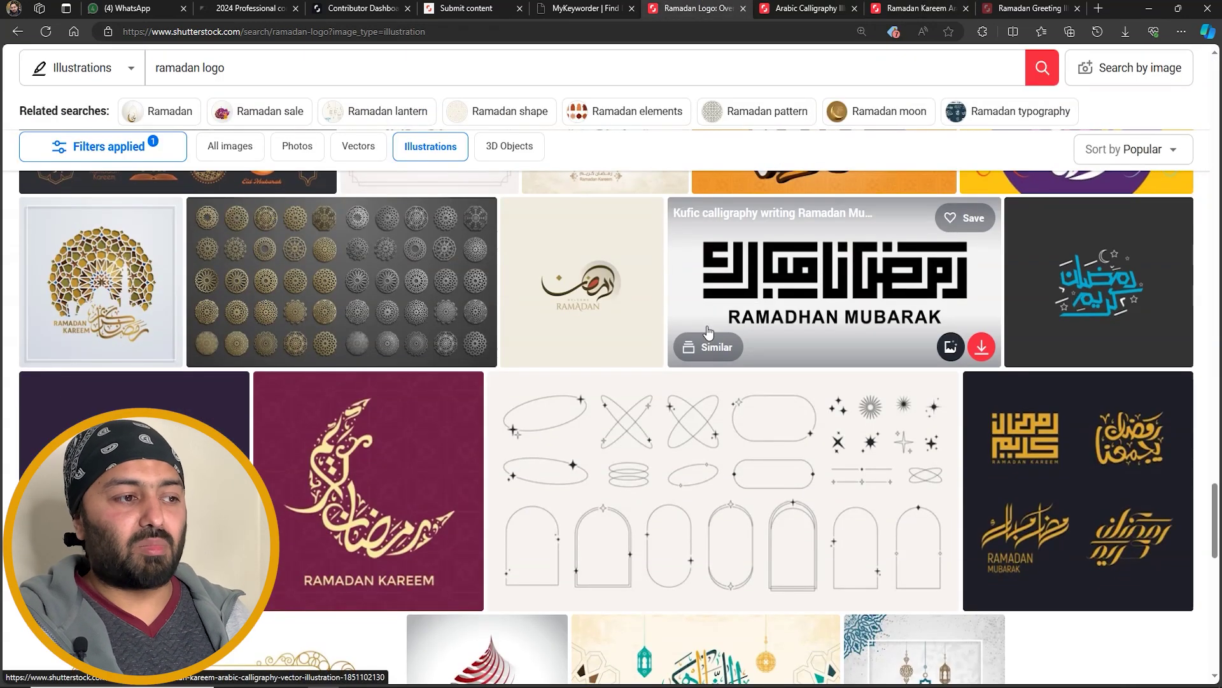
pyautogui.scroll(-3, 708, 334)
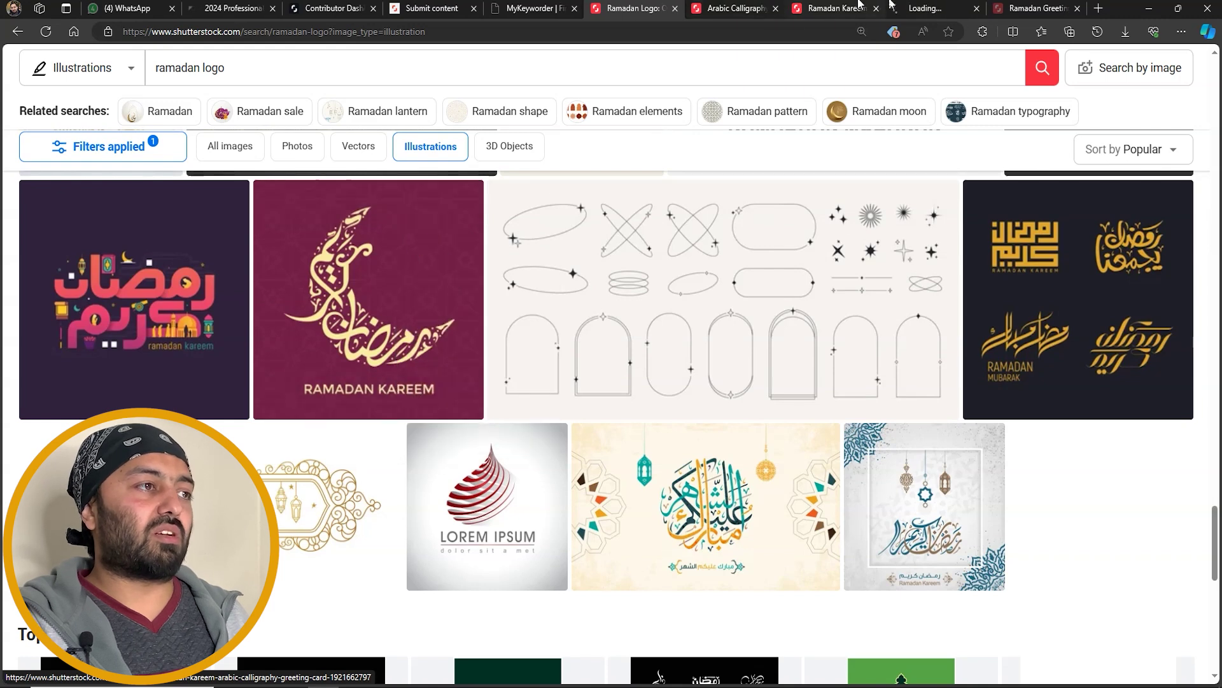
pyautogui.click(422, 256)
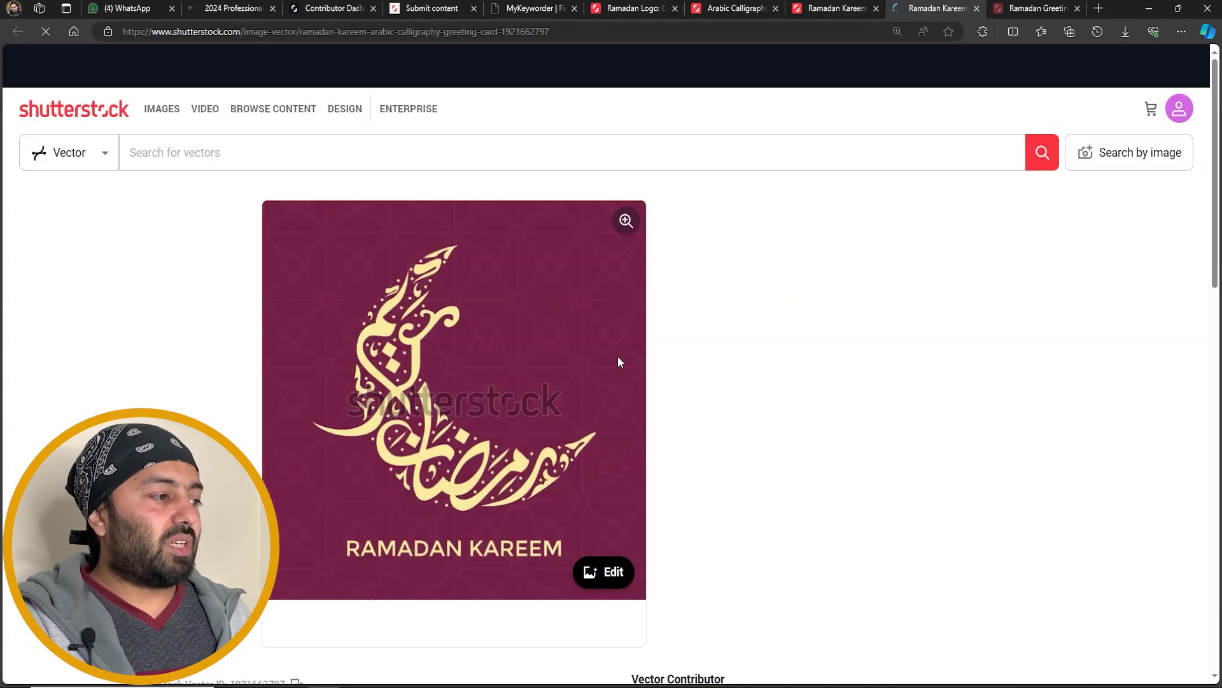
# Review the maroon crescent calligraphy's title, related keywords, similar images and recommended images.
pyautogui.scroll(-7, 618, 361)
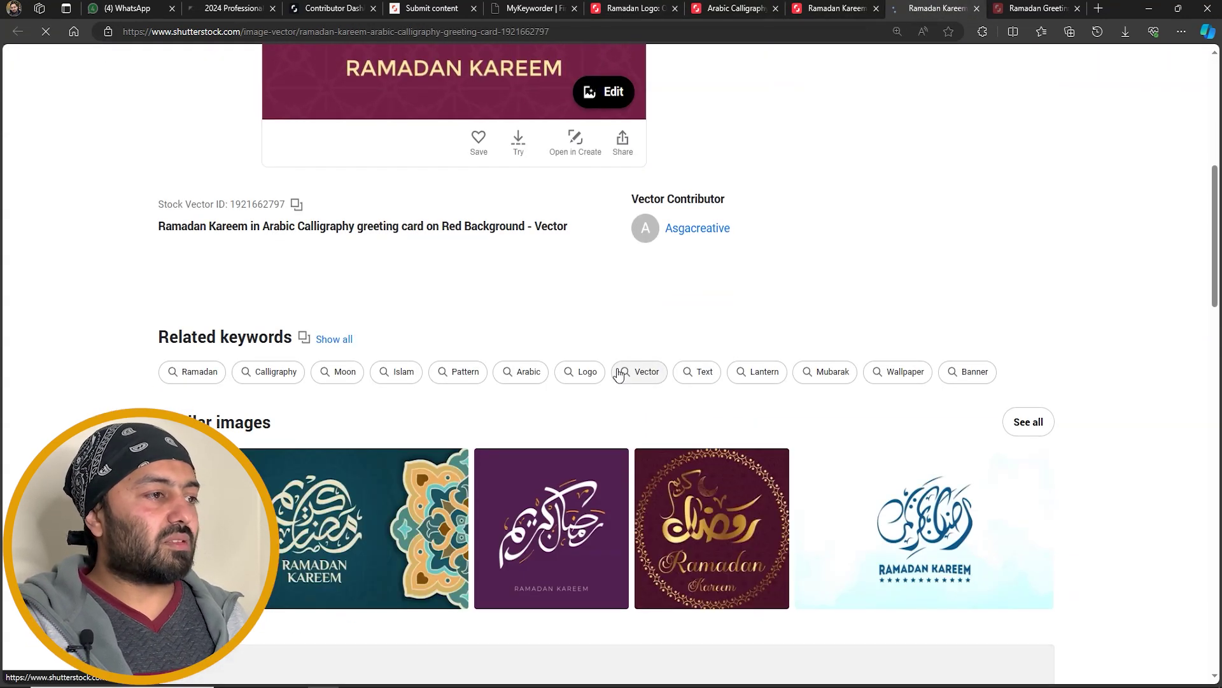
pyautogui.scroll(-6, 618, 373)
pyautogui.scroll(-2, 527, 491)
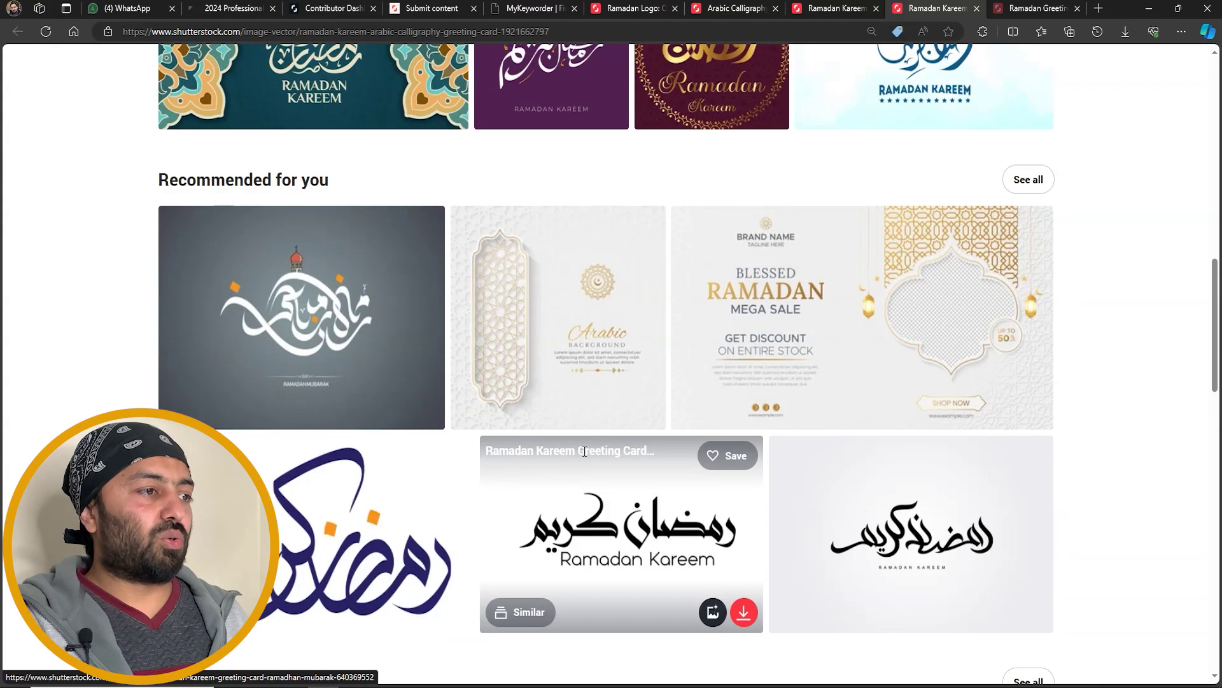
pyautogui.scroll(12, 611, 439)
pyautogui.scroll(2, 639, 411)
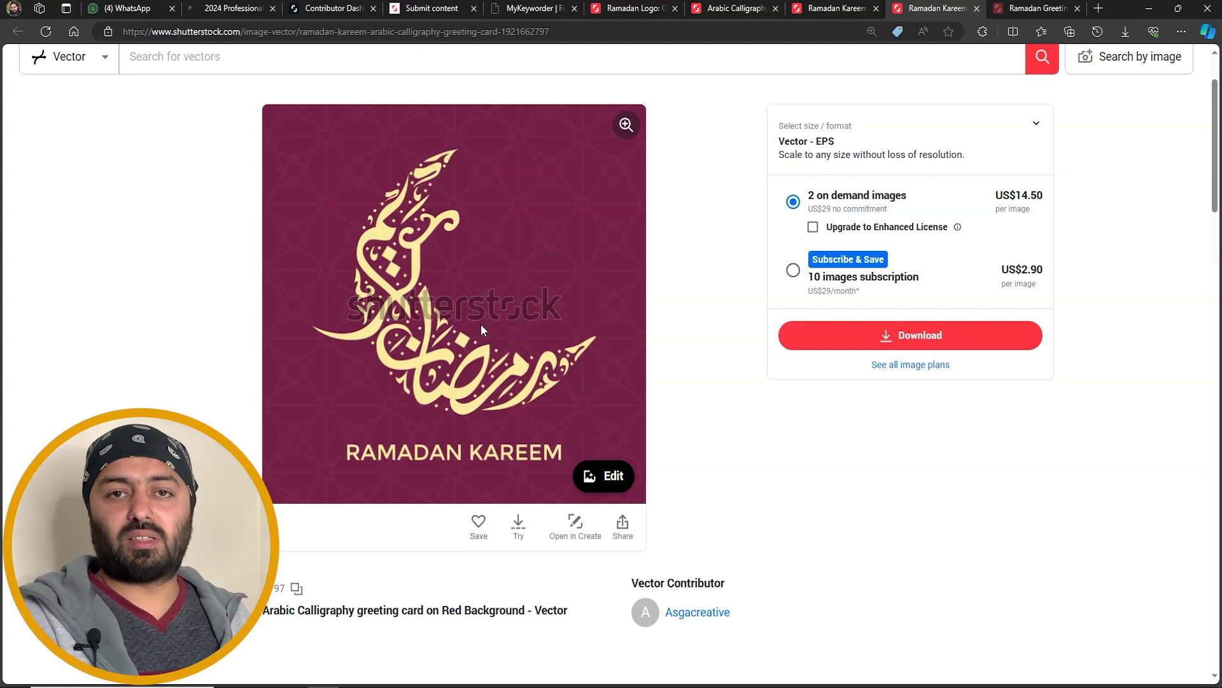
pyautogui.scroll(-3, 483, 326)
pyautogui.scroll(3, 484, 326)
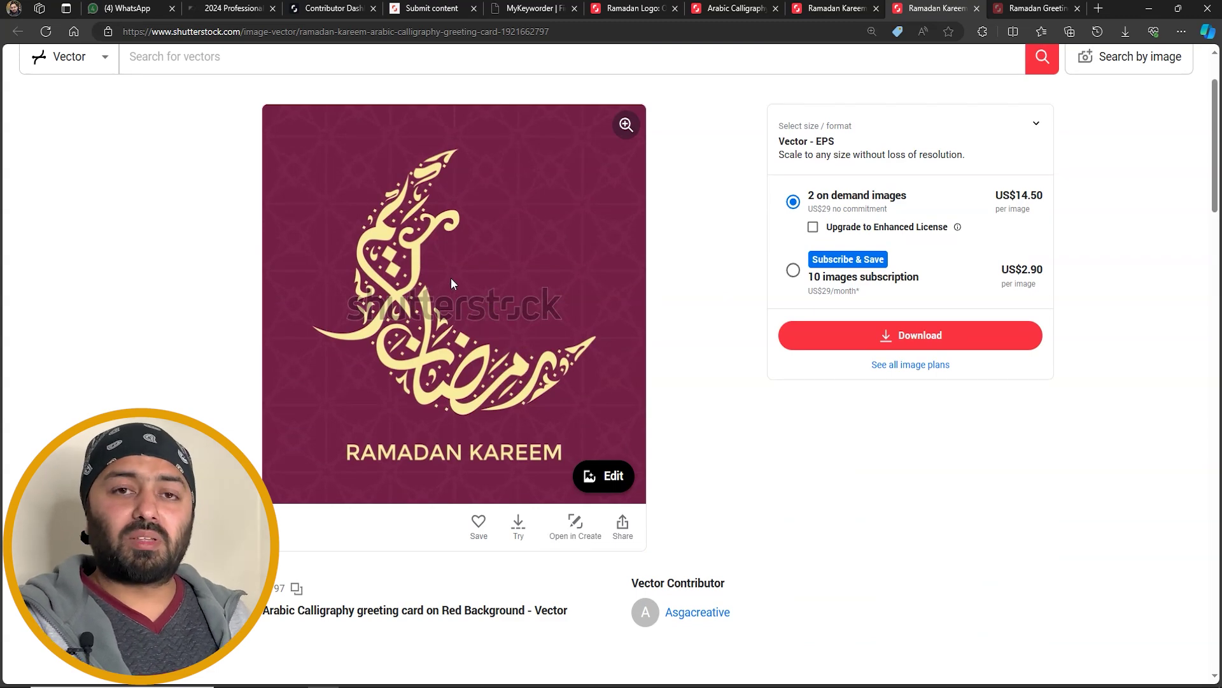
# Examine the maroon vector's page down to the artist's other works and the similar video clips.
pyautogui.scroll(-3, 460, 277)
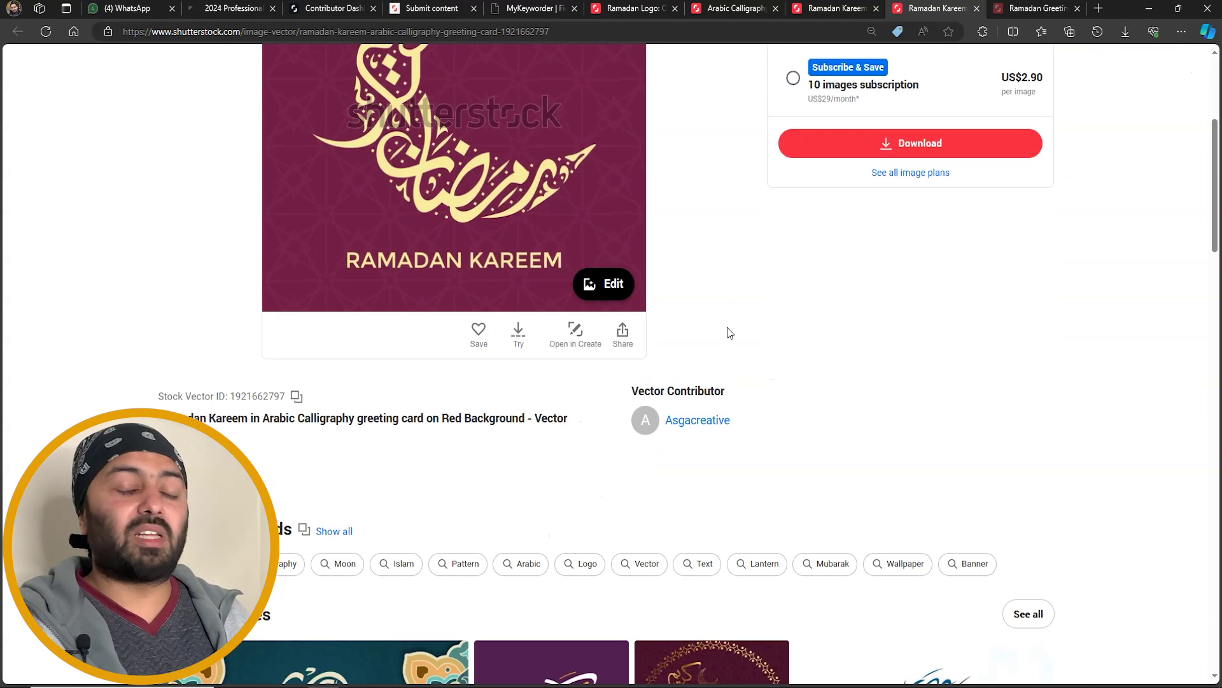
pyautogui.scroll(-3, 729, 334)
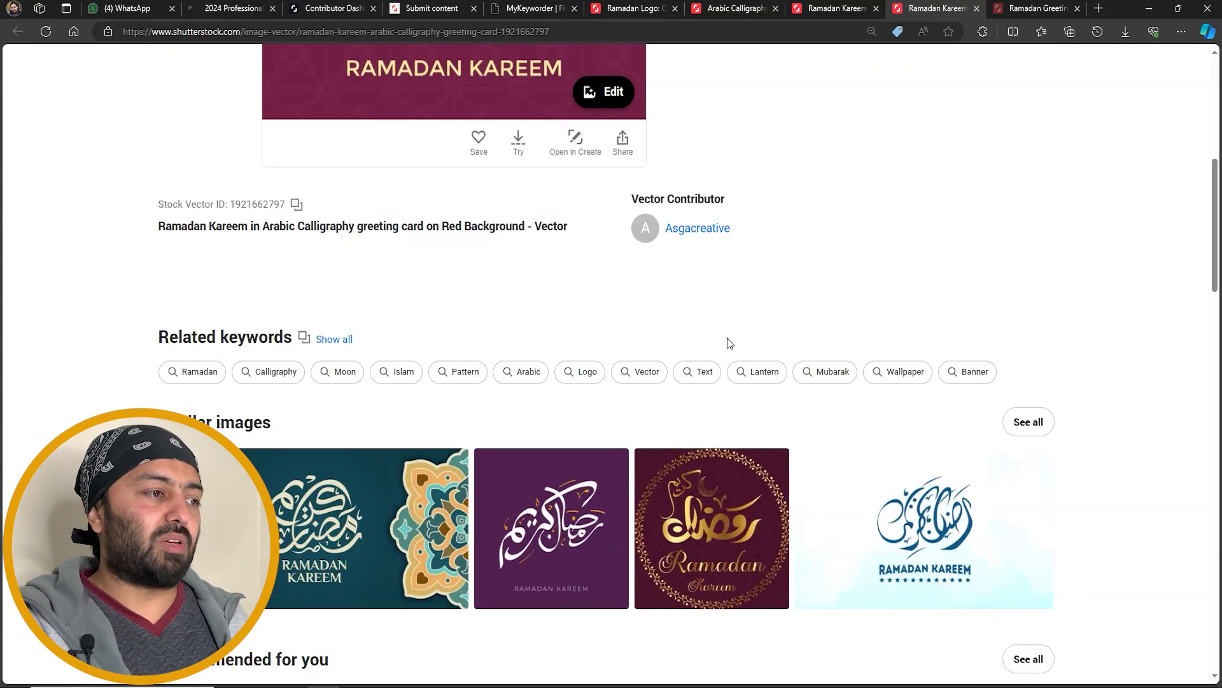
pyautogui.scroll(-3, 727, 337)
pyautogui.scroll(-9, 1095, 344)
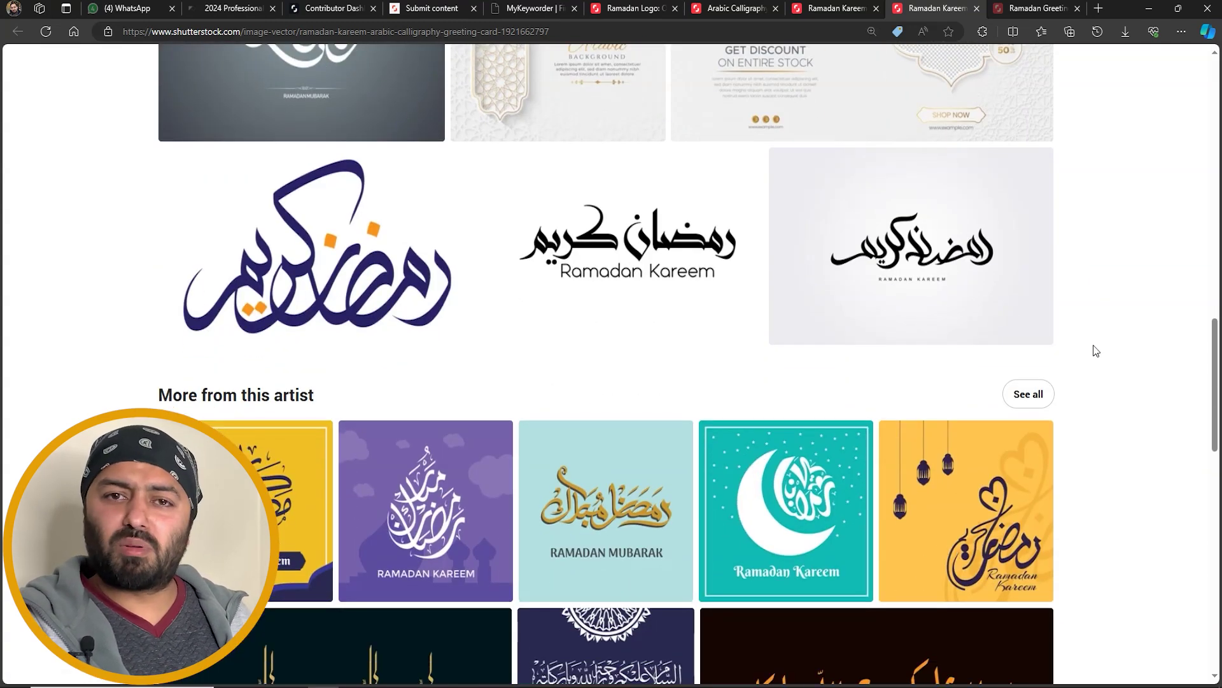
pyautogui.scroll(-10, 1095, 350)
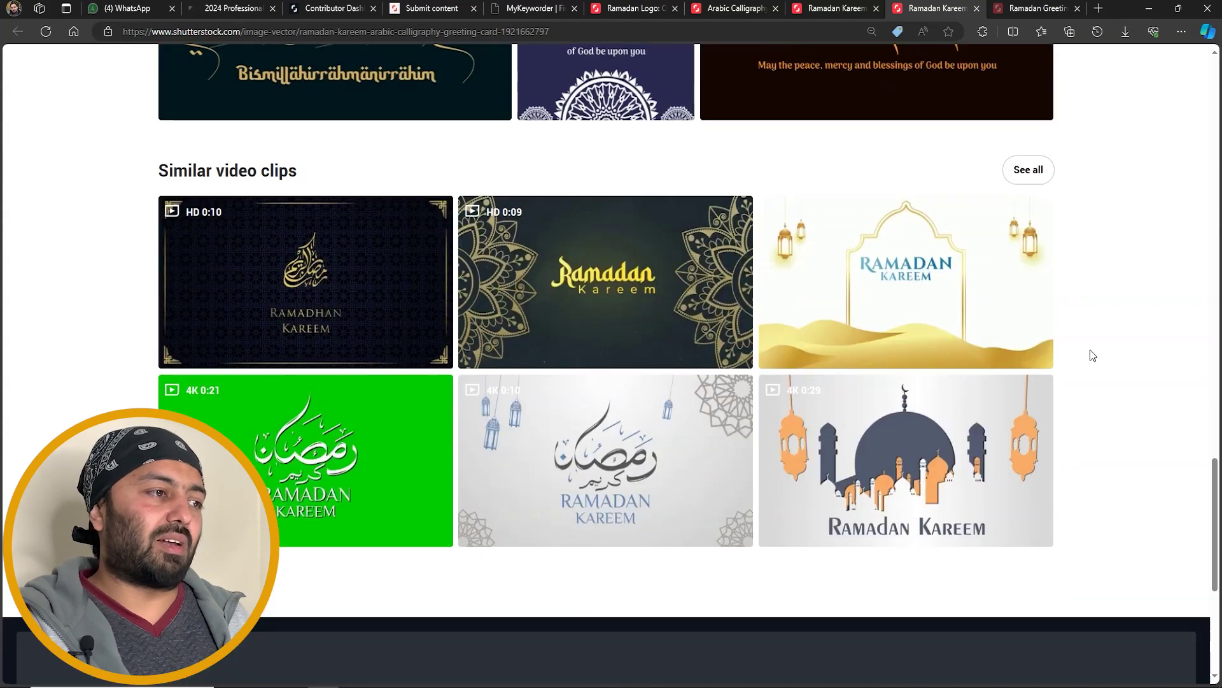
pyautogui.scroll(-6, 1090, 356)
# Return to the contributor dashboard, open the not-submitted images and check the CSV metadata upload option without using it.
pyautogui.click(631, 8)
pyautogui.click(532, 6)
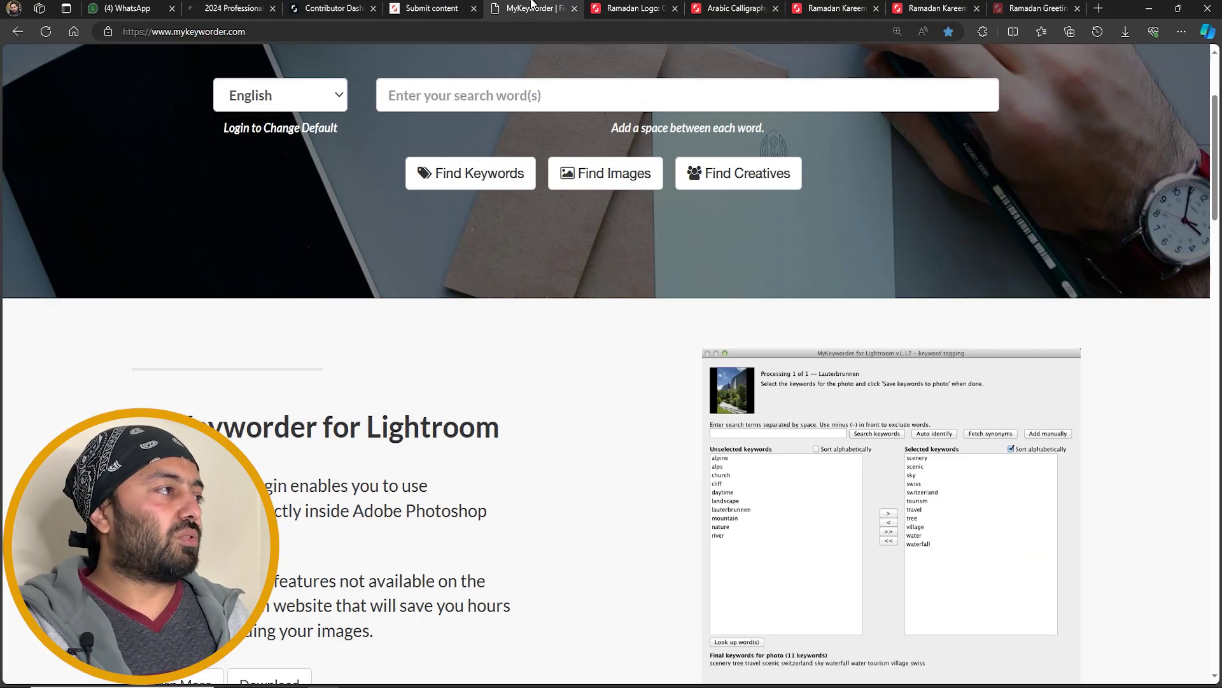
pyautogui.click(417, 8)
pyautogui.click(337, 8)
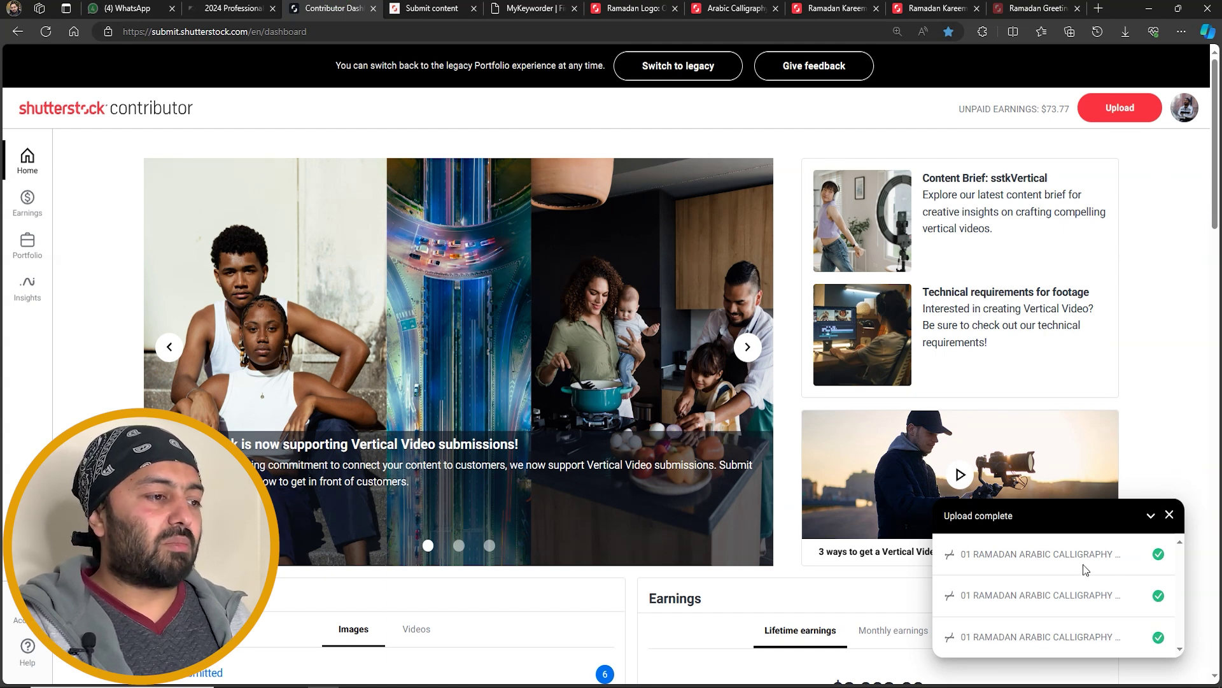
pyautogui.click(196, 676)
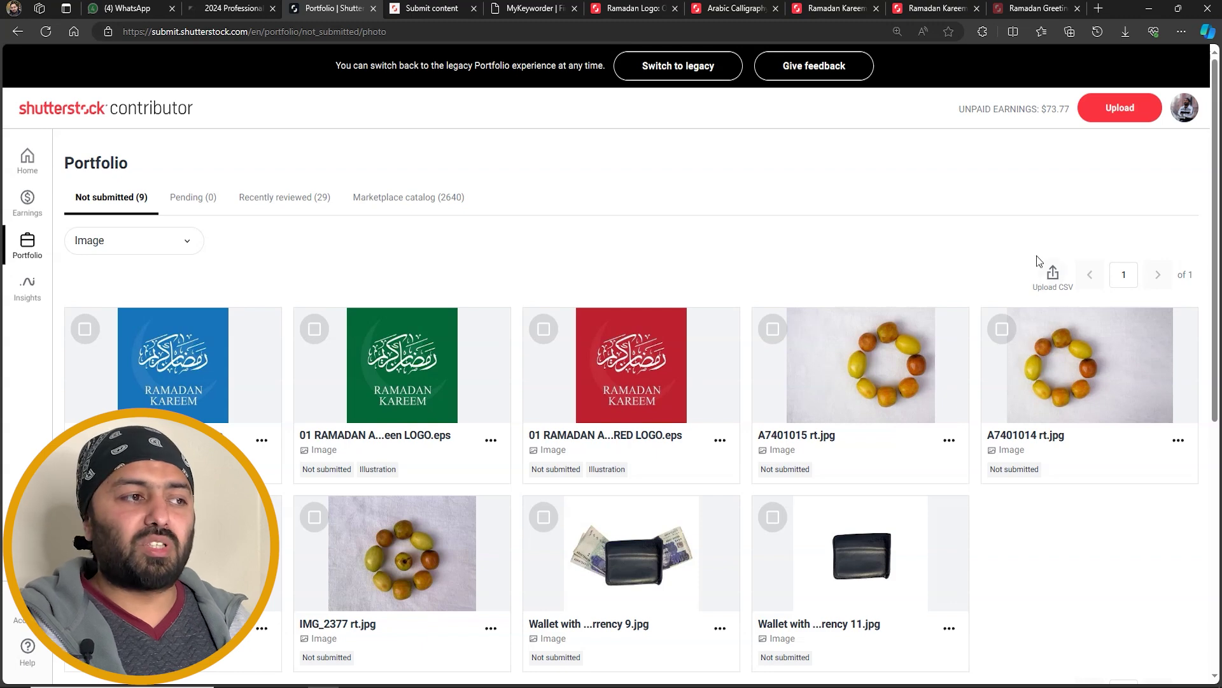
pyautogui.click(1054, 275)
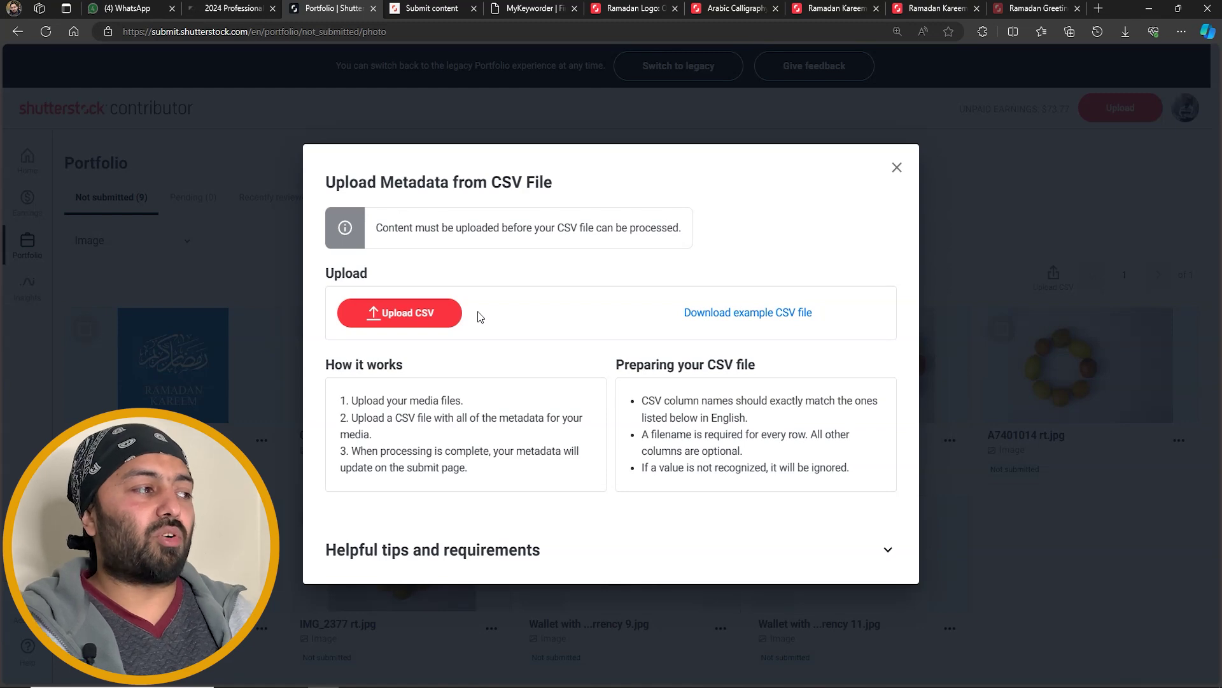
pyautogui.click(897, 167)
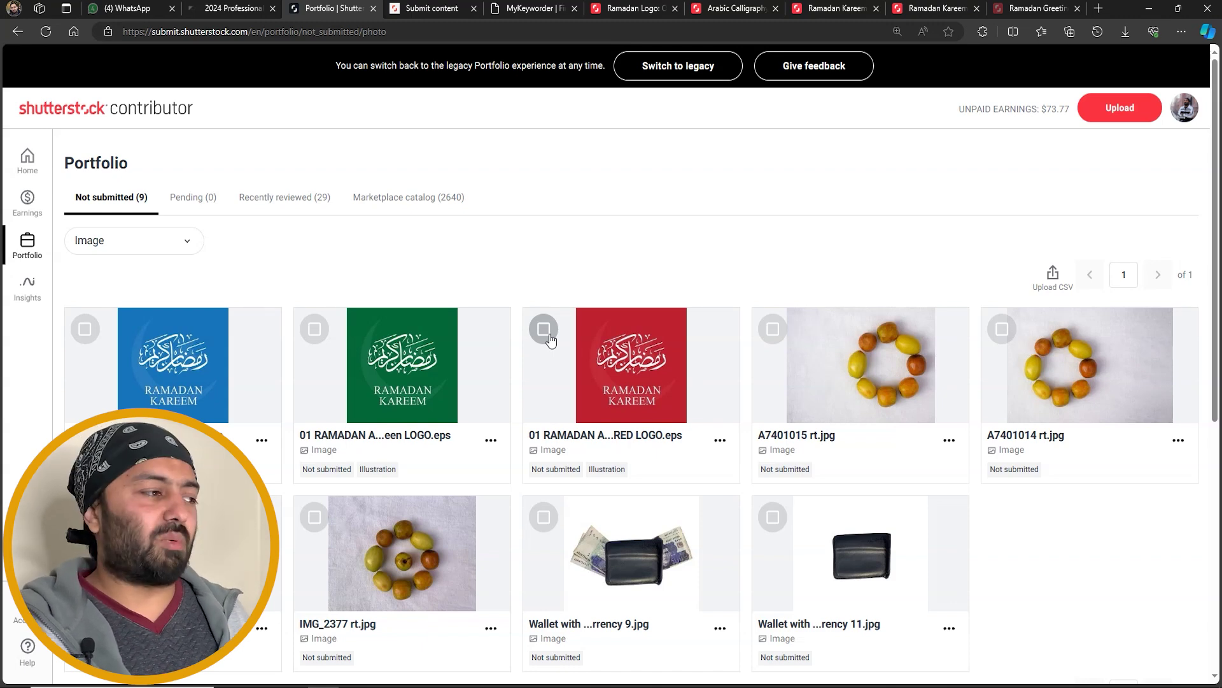
# Select the blue, green and red Ramadan Kareem logo files among the not-submitted images.
pyautogui.click(85, 329)
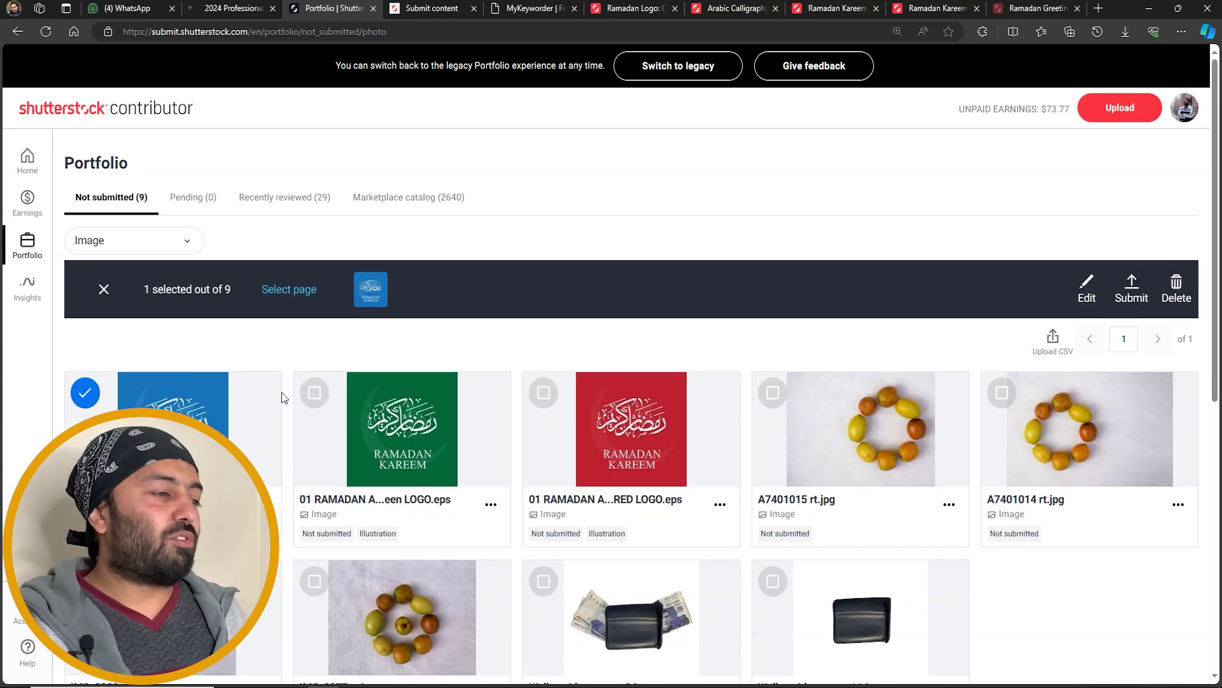
pyautogui.moveTo(506, 417)
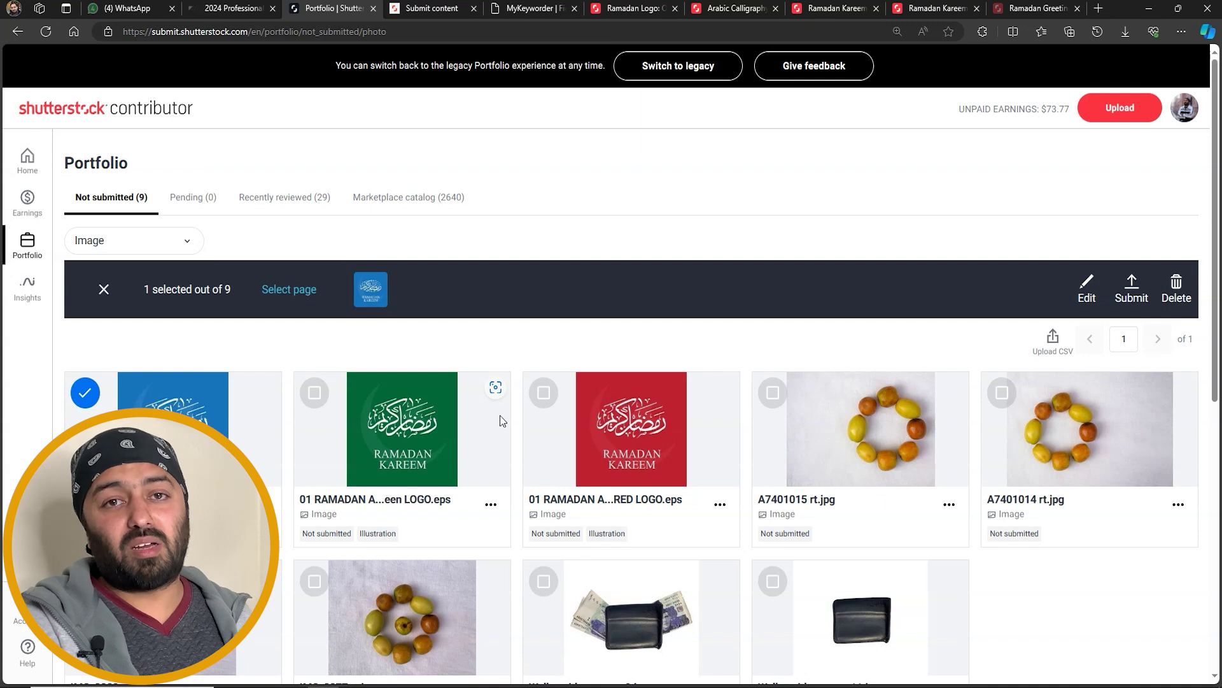
pyautogui.click(315, 394)
pyautogui.click(548, 401)
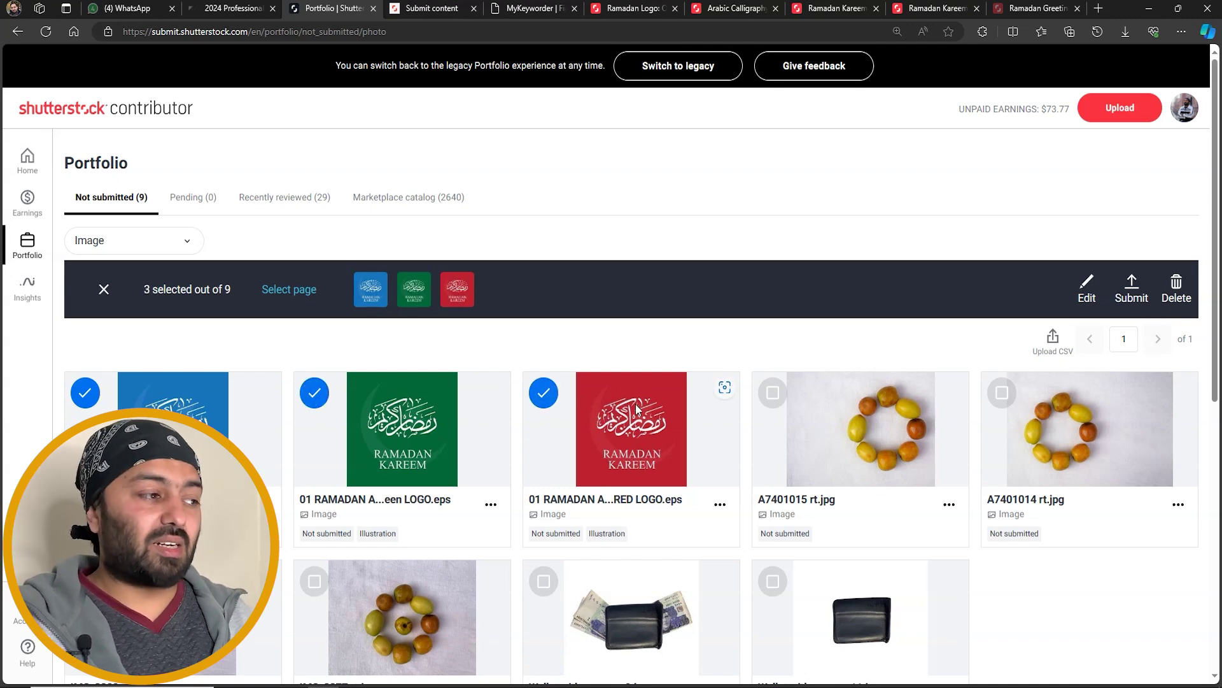
pyautogui.scroll(-1, 637, 409)
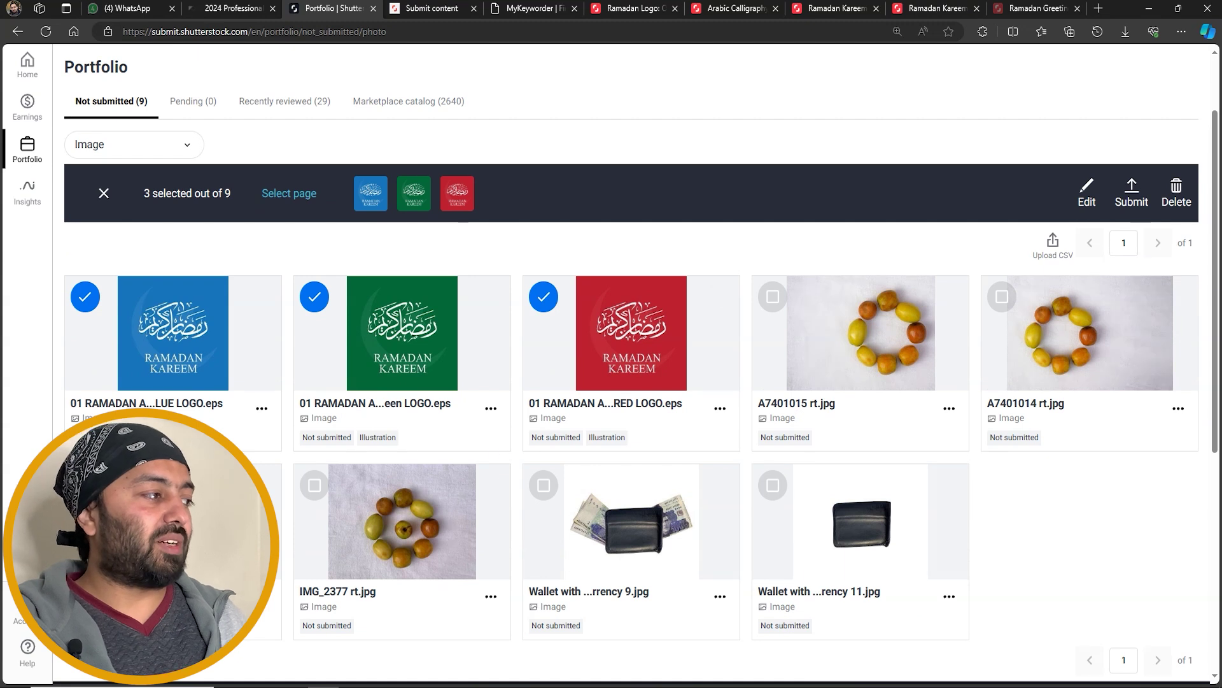
pyautogui.moveTo(294, 277); pyautogui.dragTo(640, 448)
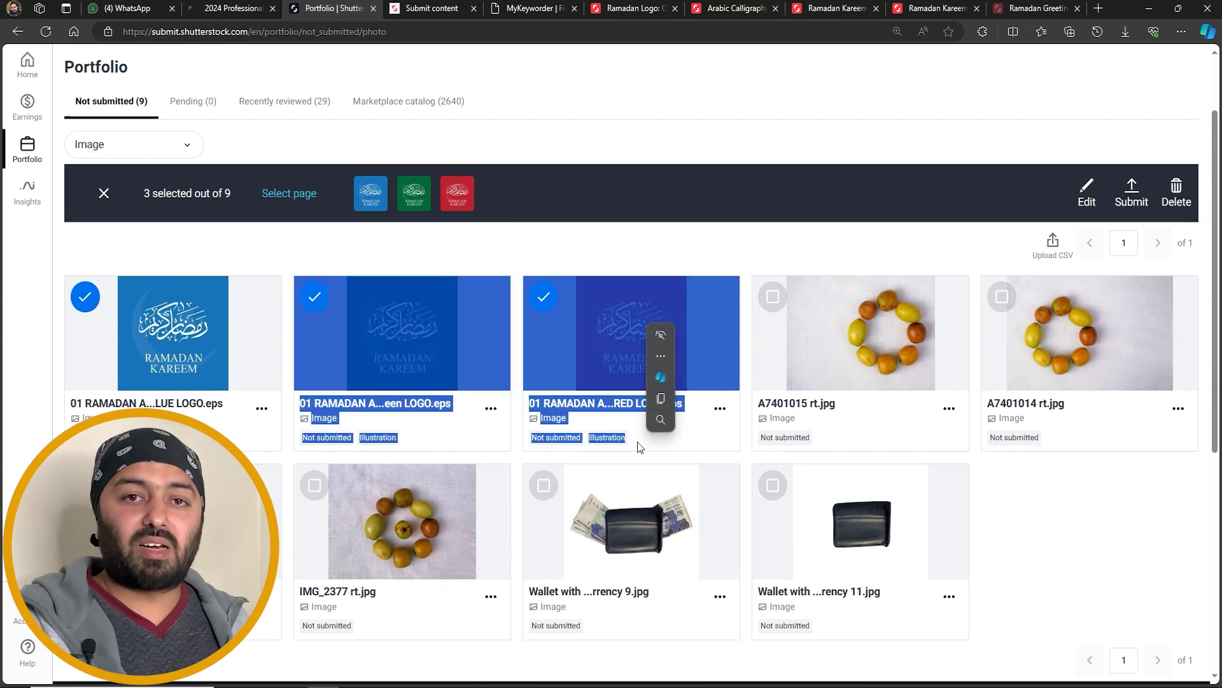
pyautogui.click(630, 439)
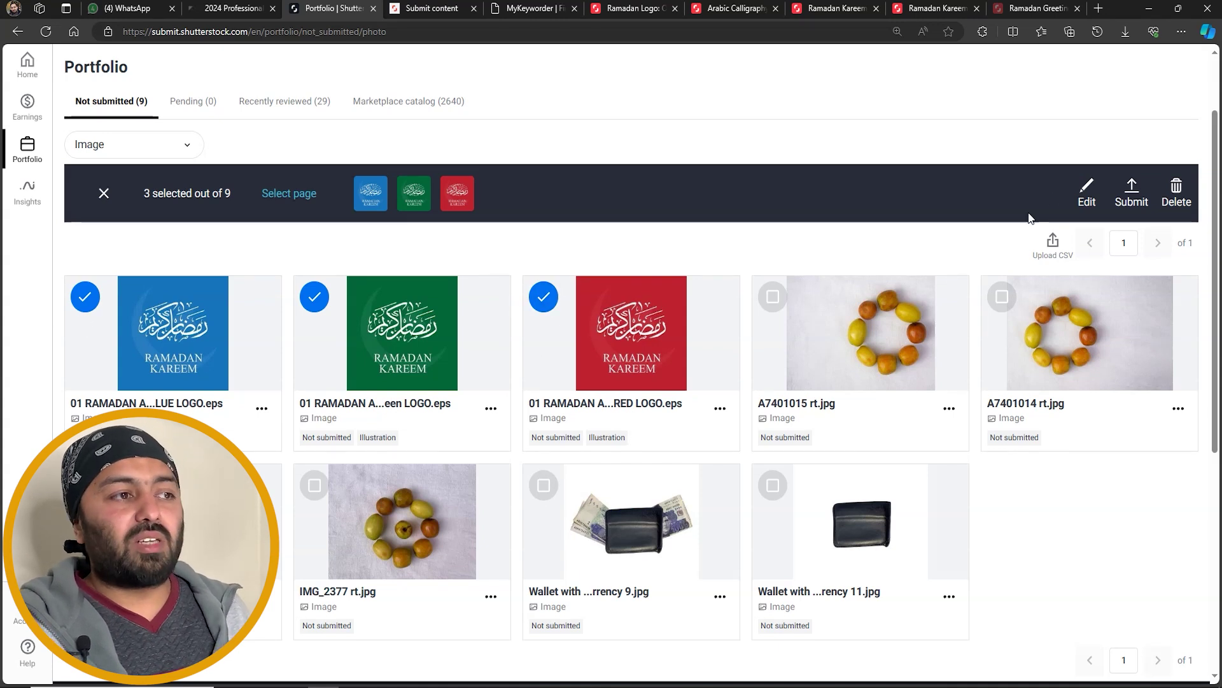
# Open the green Ramadan Kareem logo's details for editing from its own options.
pyautogui.click(720, 408)
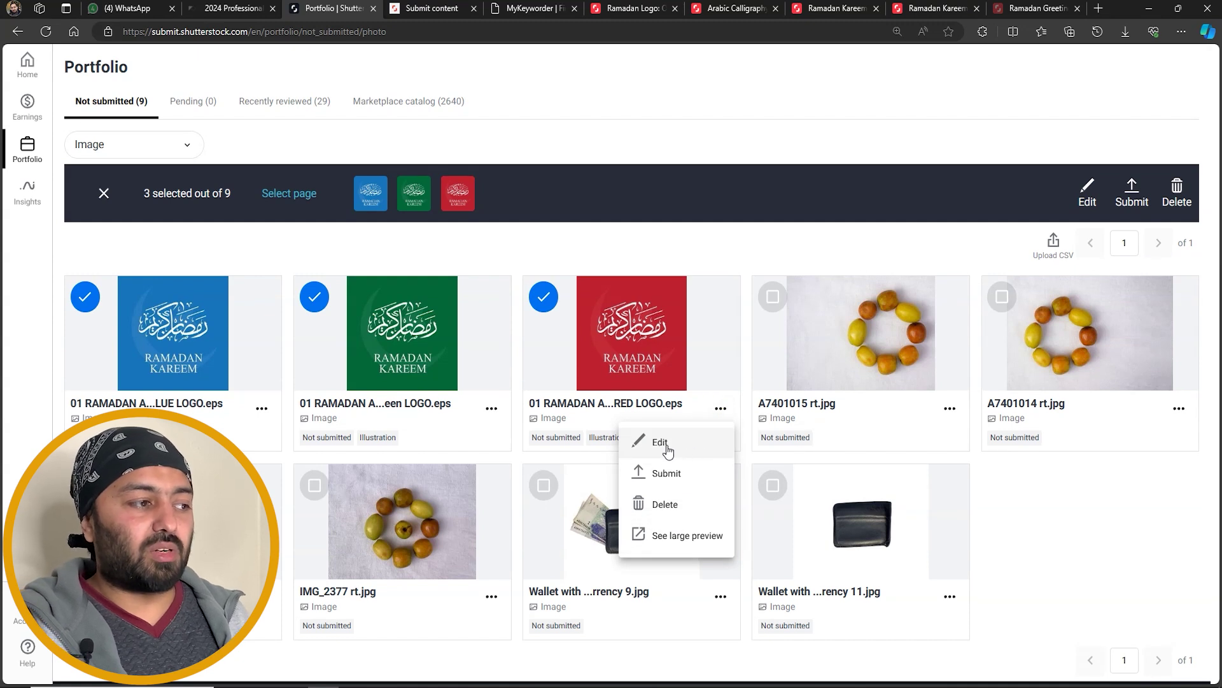
pyautogui.click(723, 410)
pyautogui.click(491, 411)
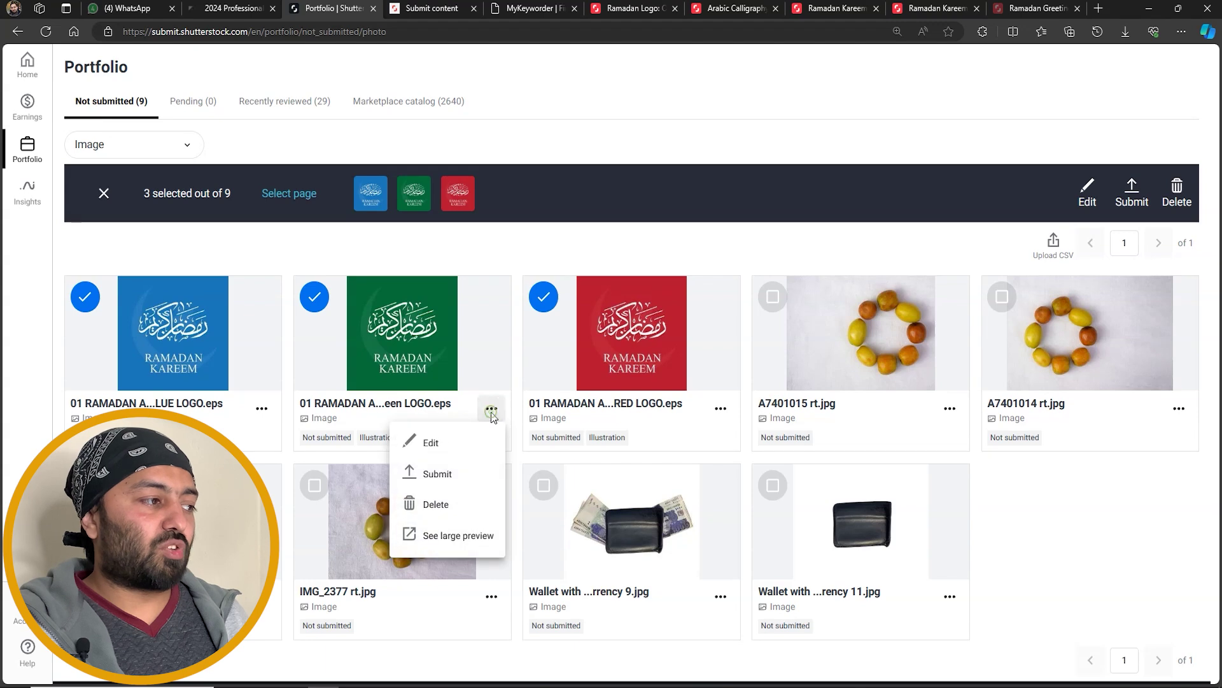
pyautogui.click(450, 442)
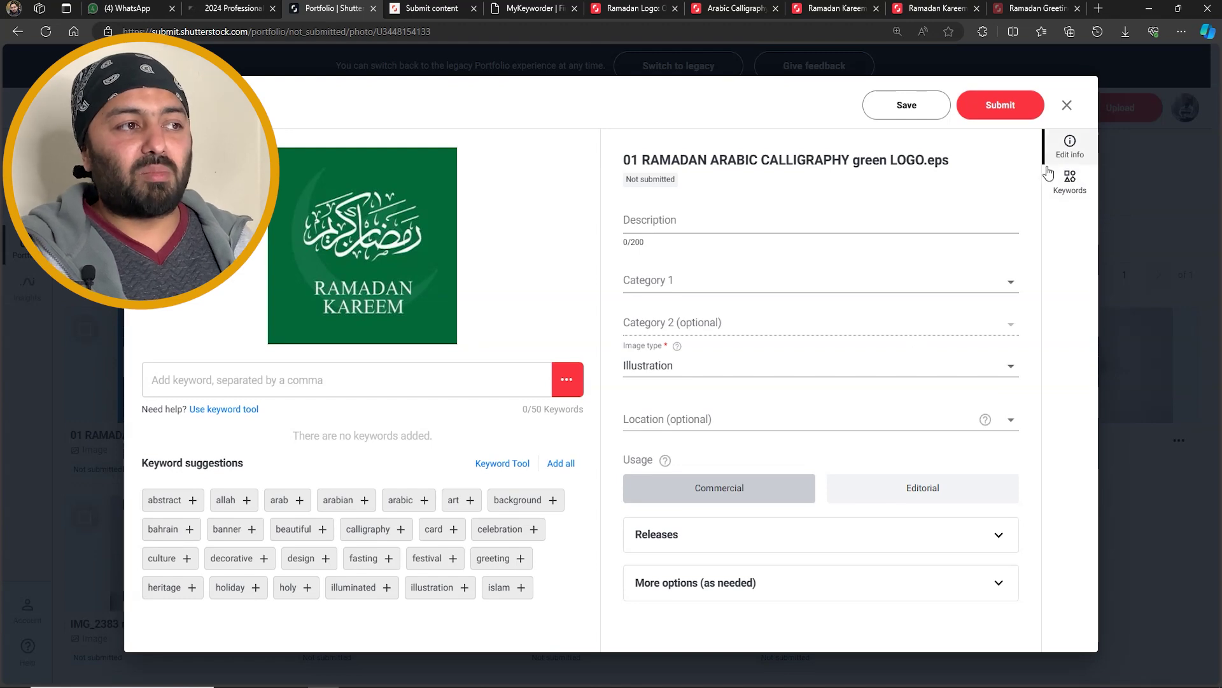
# Open the Keyword Tool in a separate browser tab from the green logo's edit form.
pyautogui.click(1076, 188)
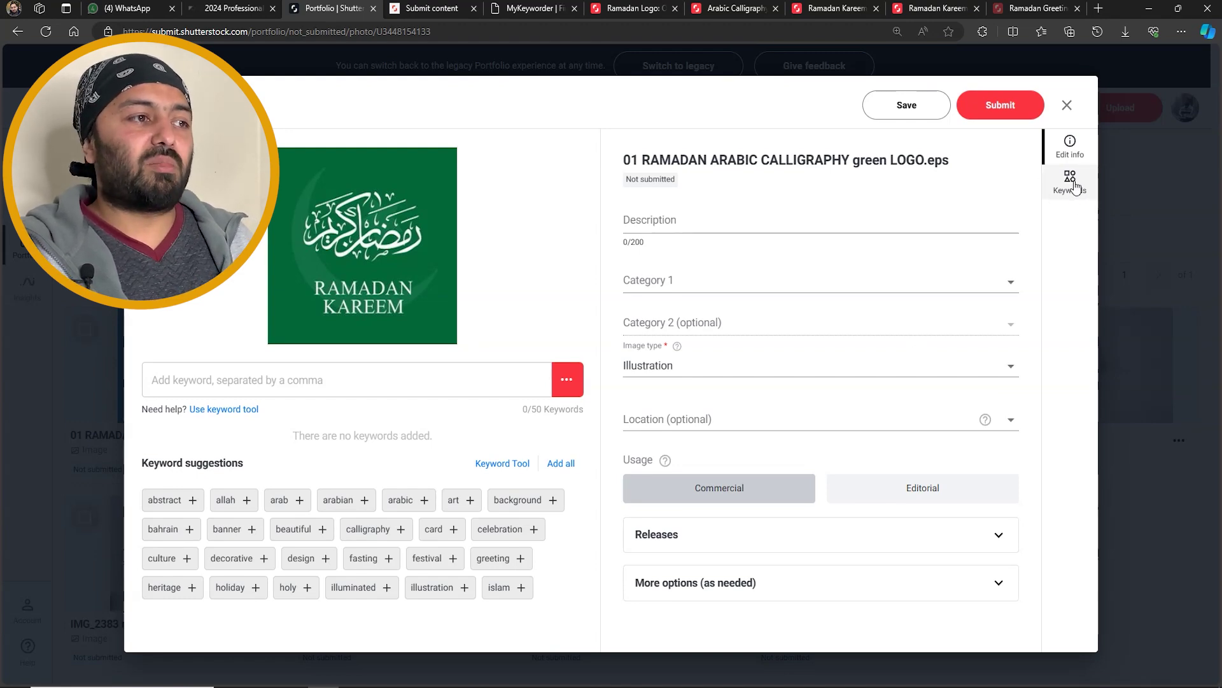
pyautogui.click(644, 452)
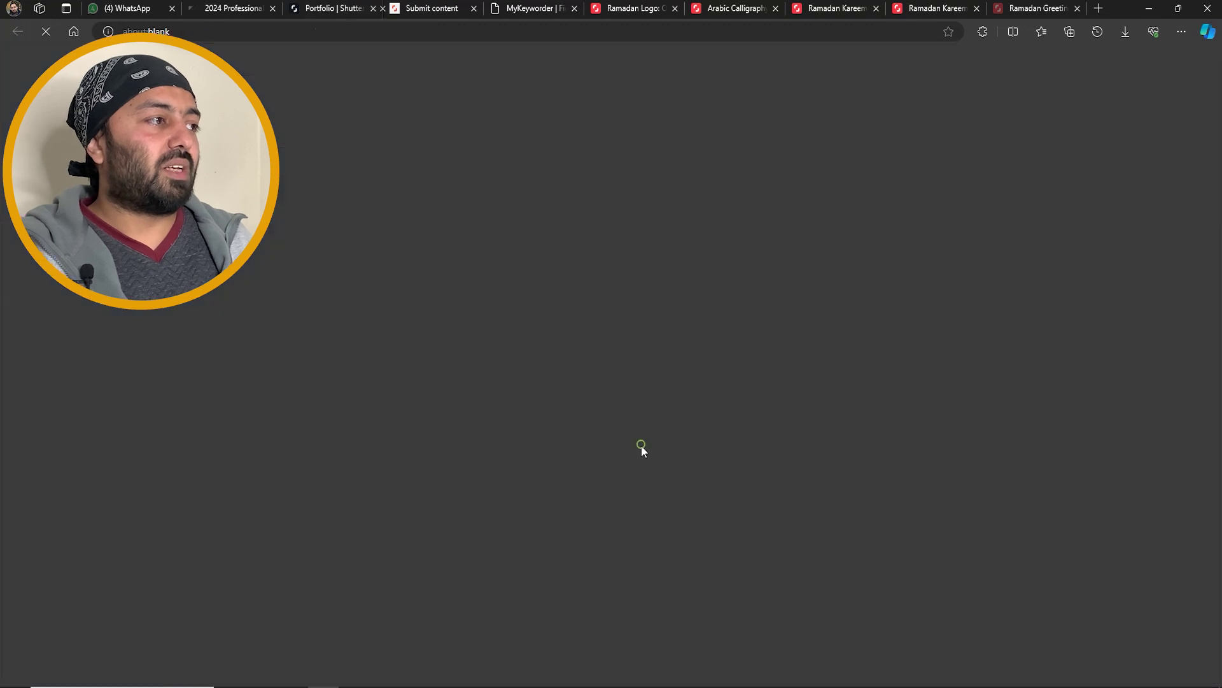
pyautogui.click(325, 8)
pyautogui.click(309, 373)
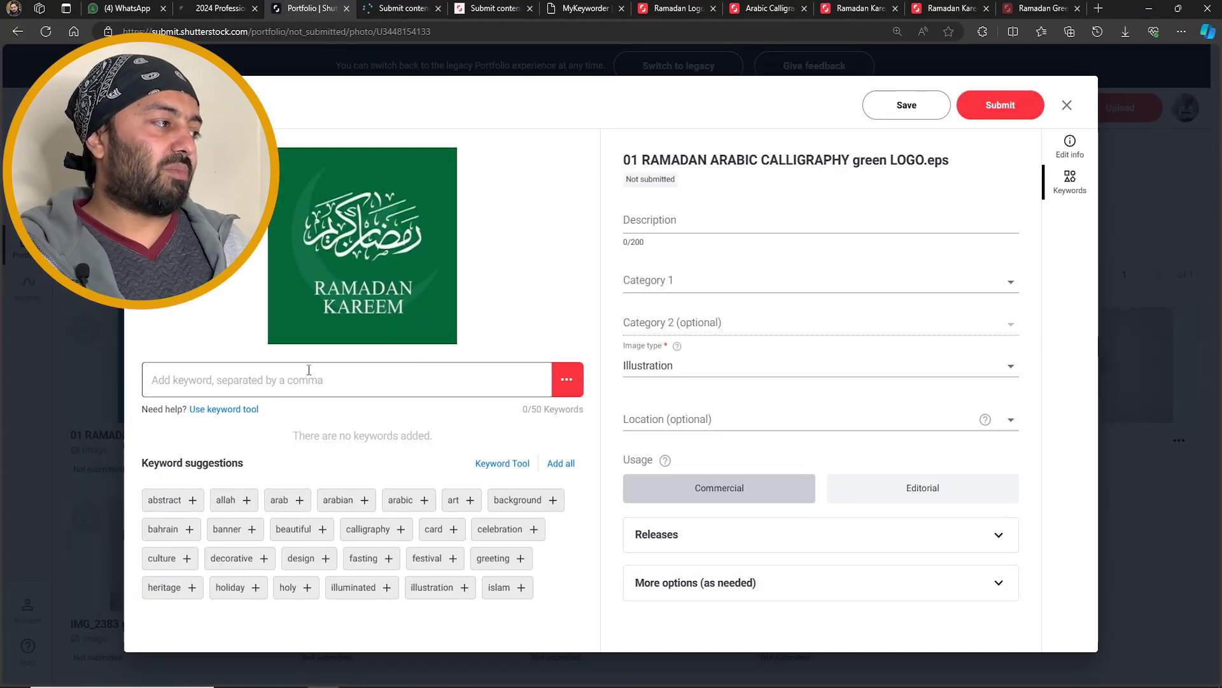
pyautogui.click(500, 465)
pyautogui.click(625, 459)
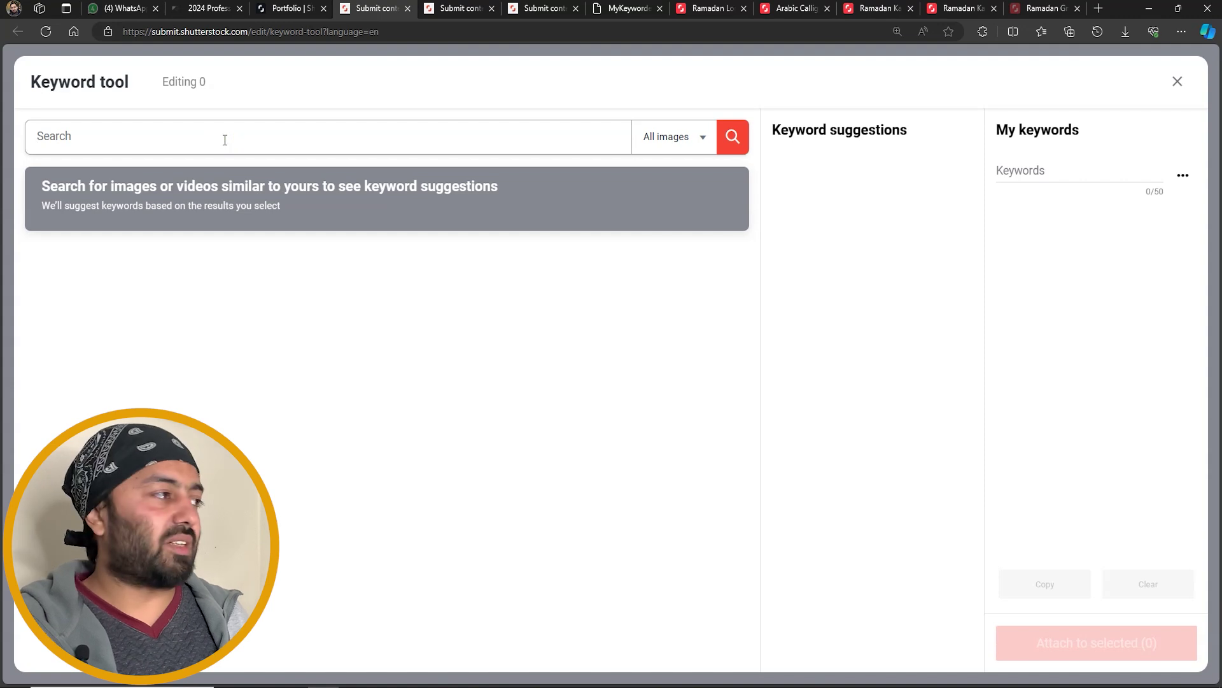
# Search the Keyword Tool for "RAMADAN ARABIC LOGO" and look through the matching images.
pyautogui.write('RAMADAN ARA')
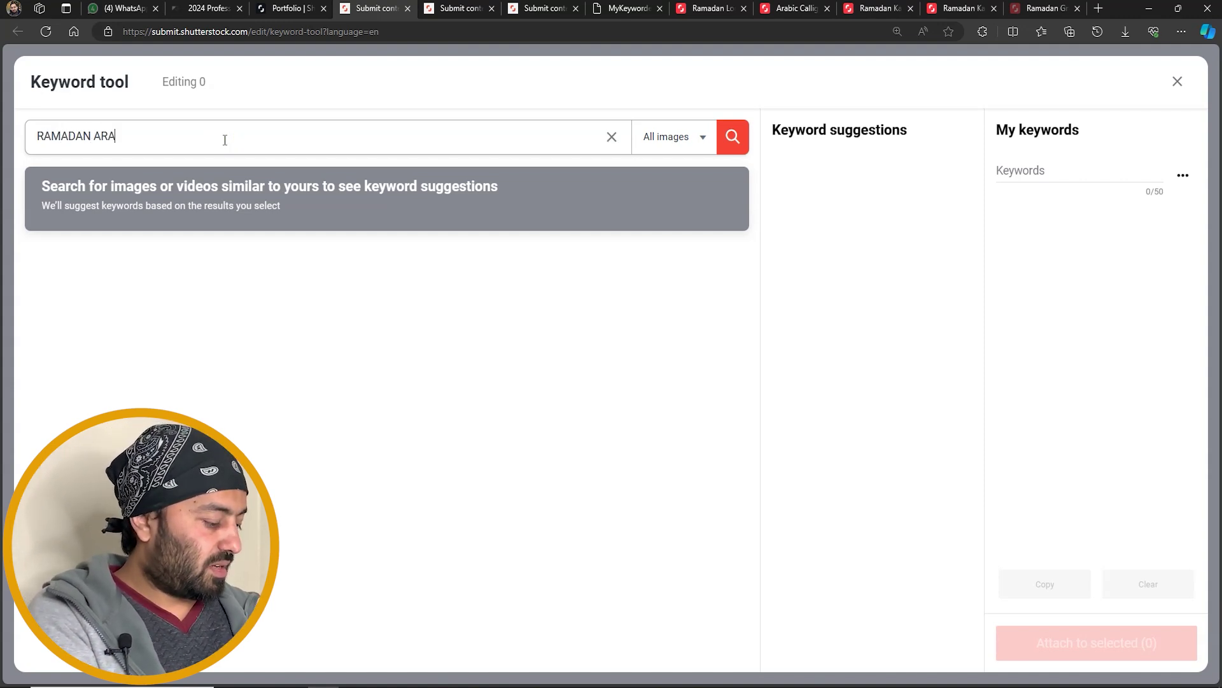
pyautogui.write('NO')
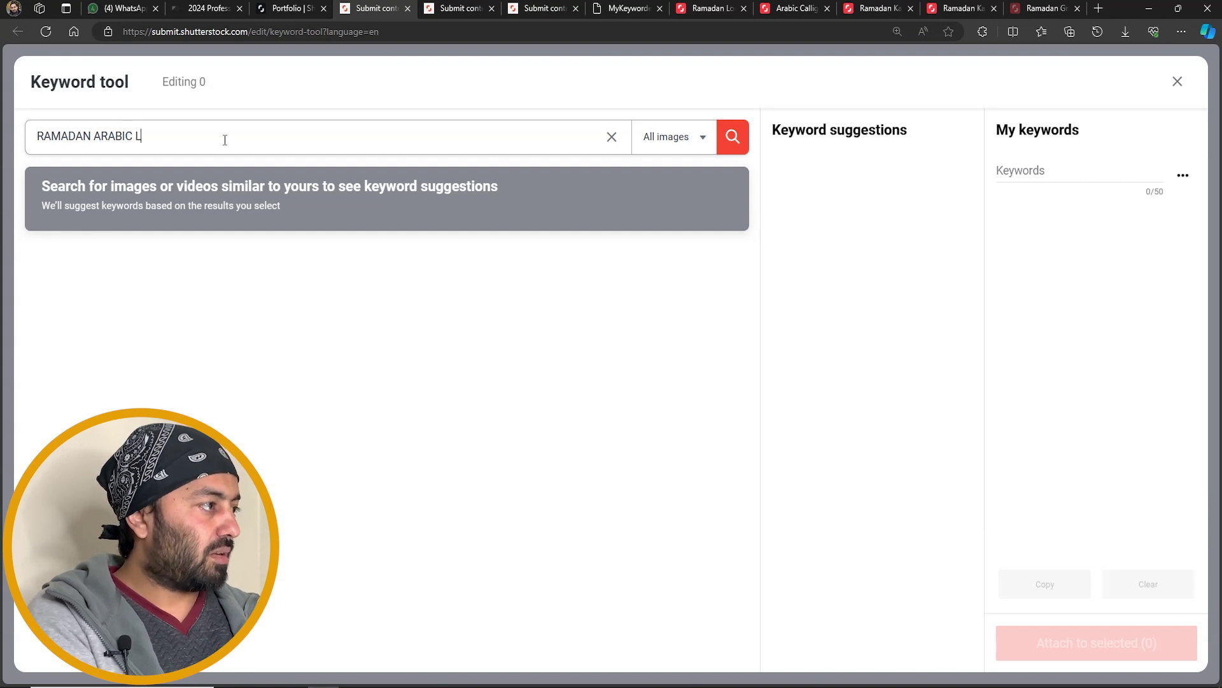
pyautogui.press('Return')
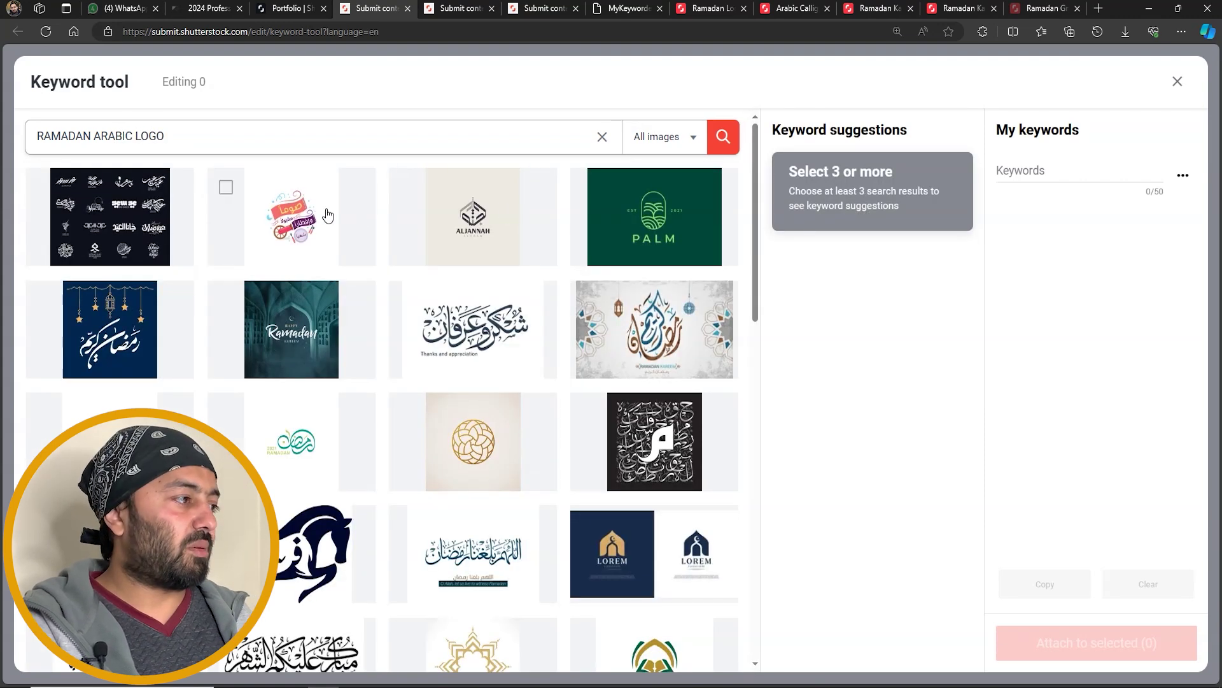
pyautogui.scroll(-4, 290, 338)
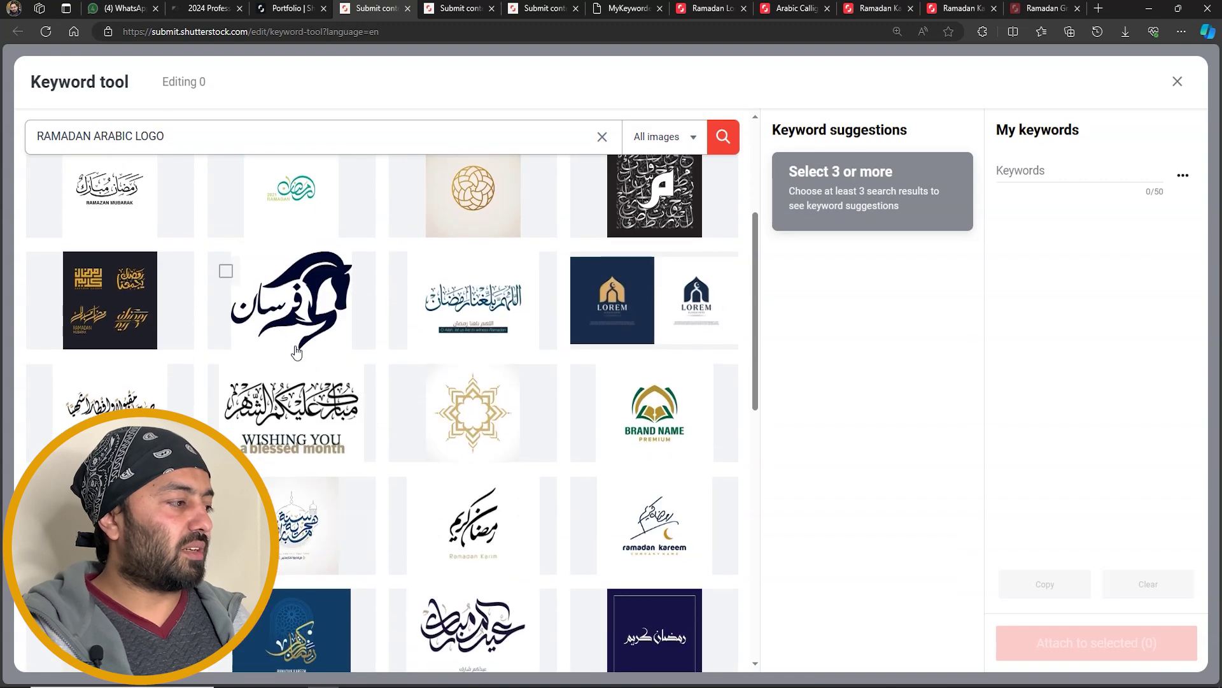
pyautogui.scroll(4, 296, 350)
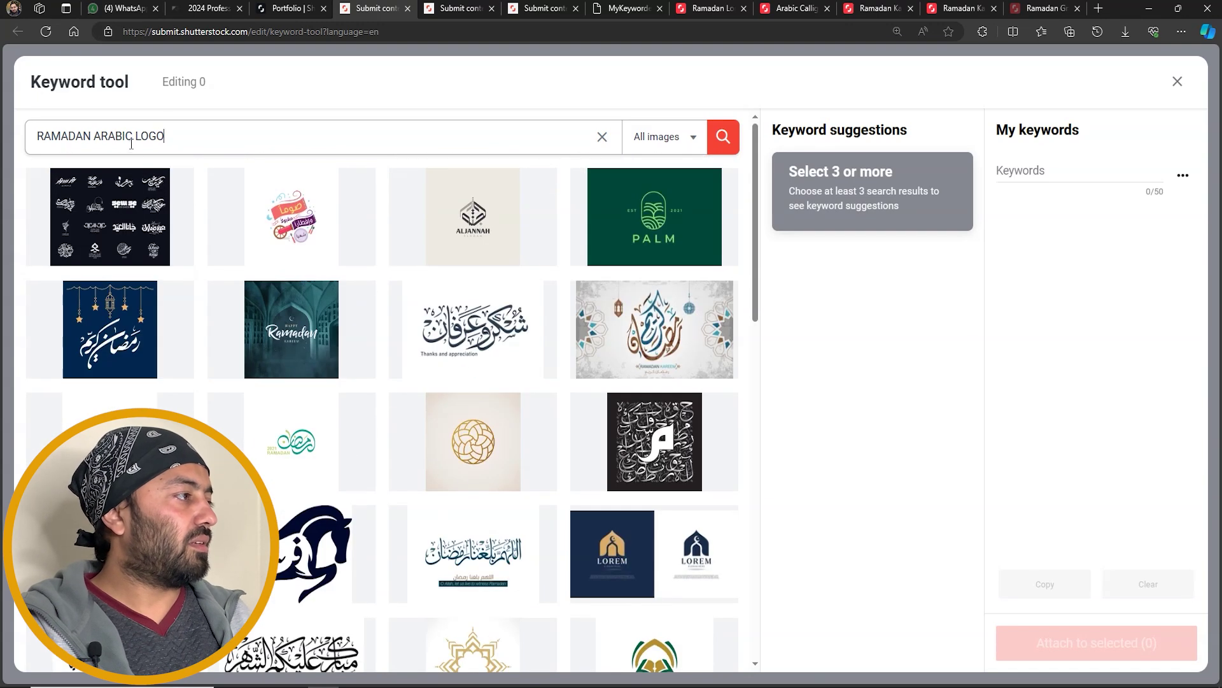
# Search for "RAMADAN LOGO" and select three similar images, including the teal Ramadan banner and the colourful Ramadan lettering on cream.
pyautogui.press('Return')
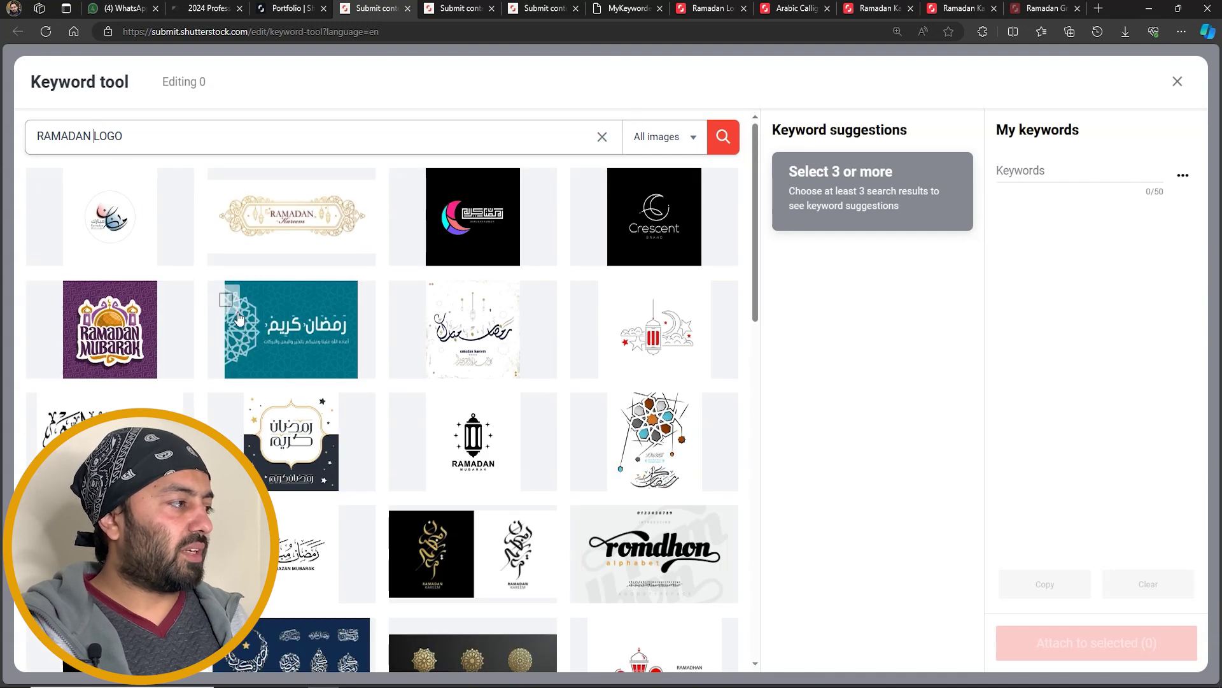
pyautogui.click(226, 299)
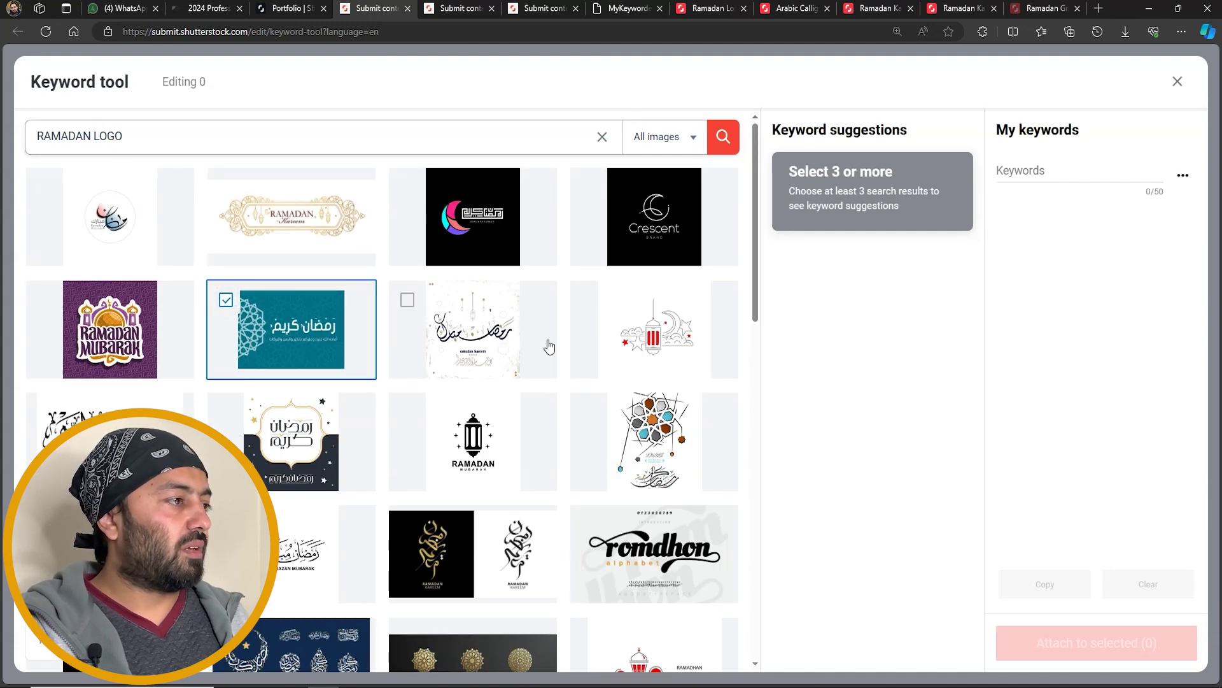
pyautogui.scroll(-3, 164, 306)
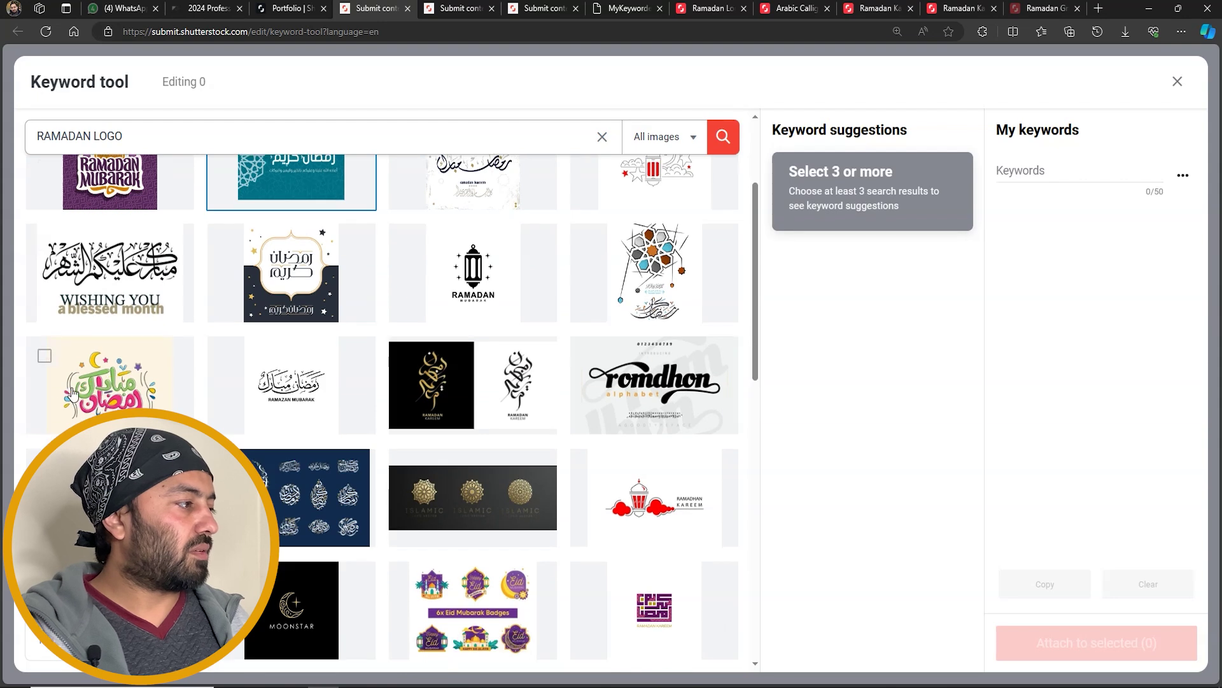
pyautogui.click(72, 413)
pyautogui.scroll(-5, 95, 395)
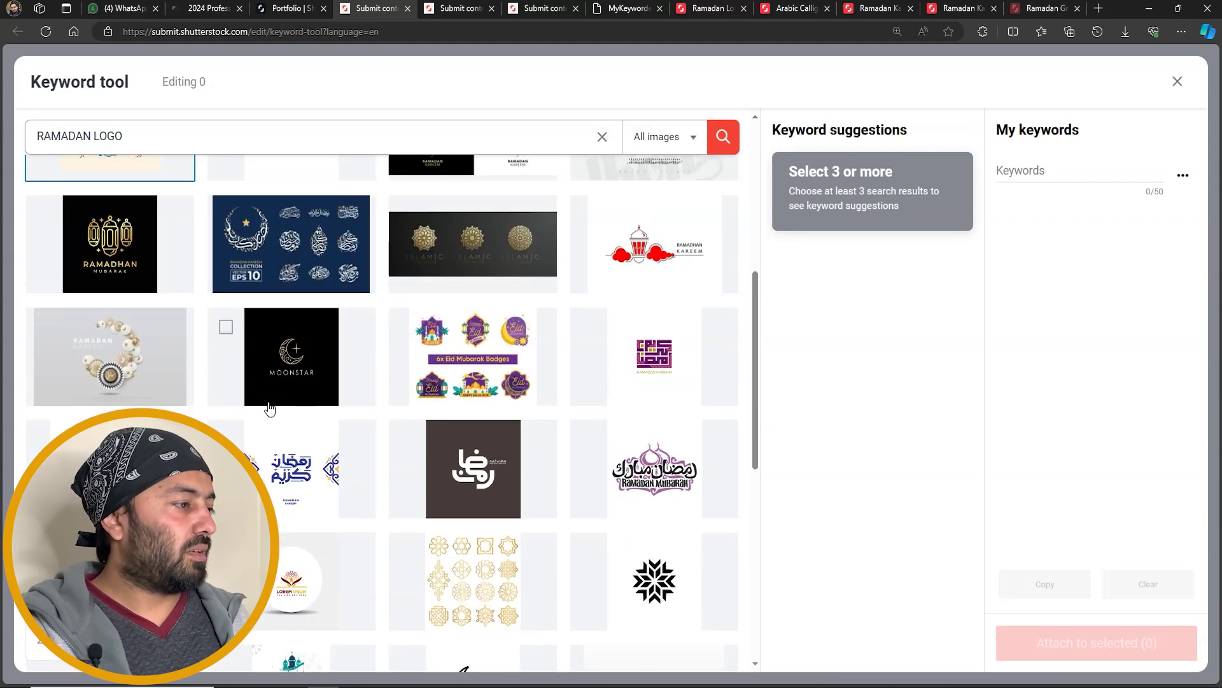
pyautogui.scroll(-2, 299, 407)
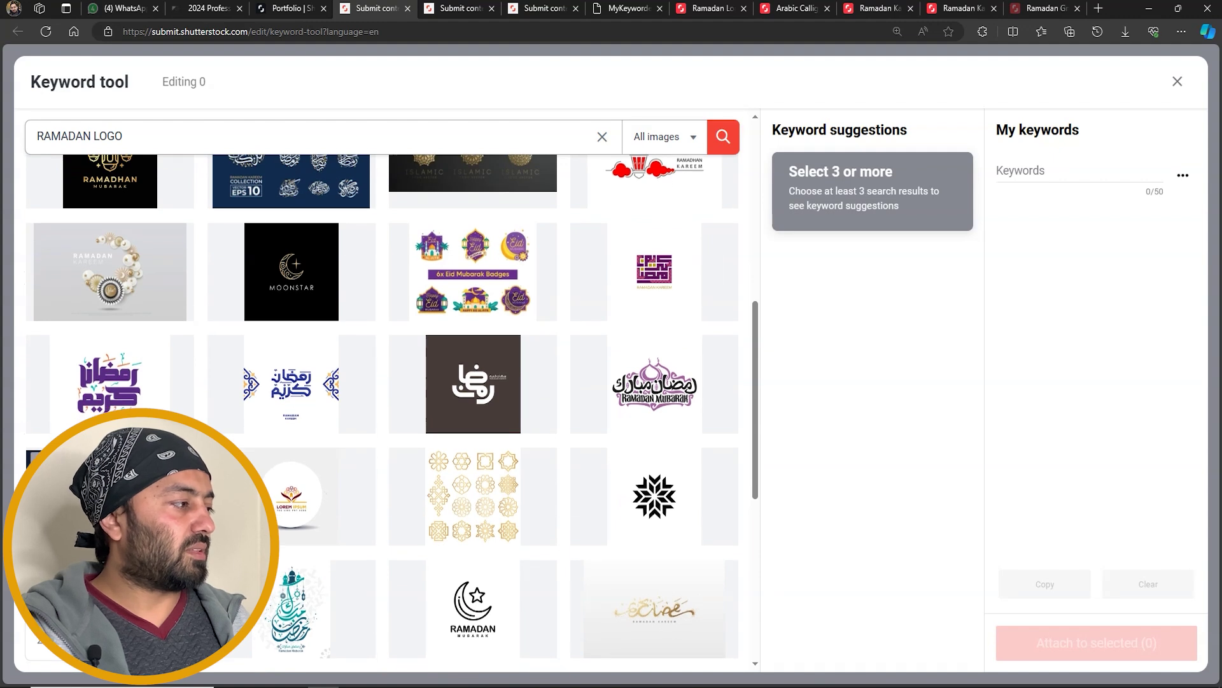
pyautogui.click(110, 497)
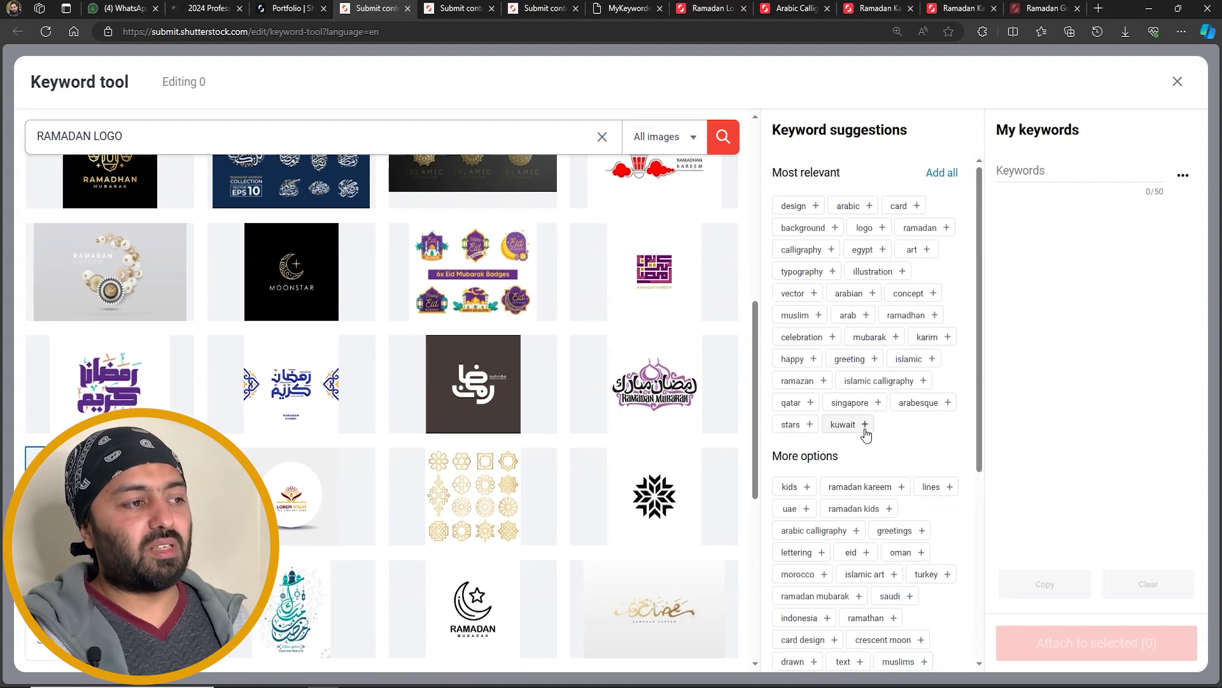
# Add all most relevant suggestions plus ramadan kareem, ramadan kids, arabic calligraphy, ramadan mubarak, islamic art, greetings and lettering to the keywords.
pyautogui.click(943, 173)
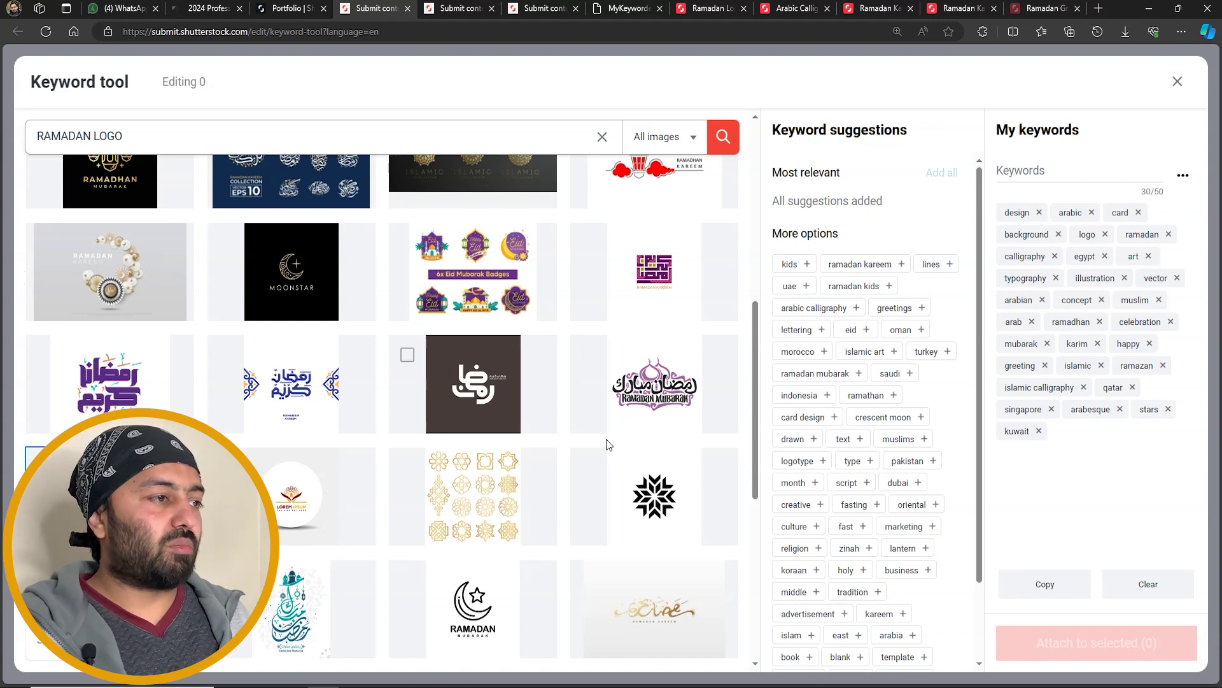
pyautogui.click(895, 266)
pyautogui.click(899, 288)
pyautogui.click(807, 286)
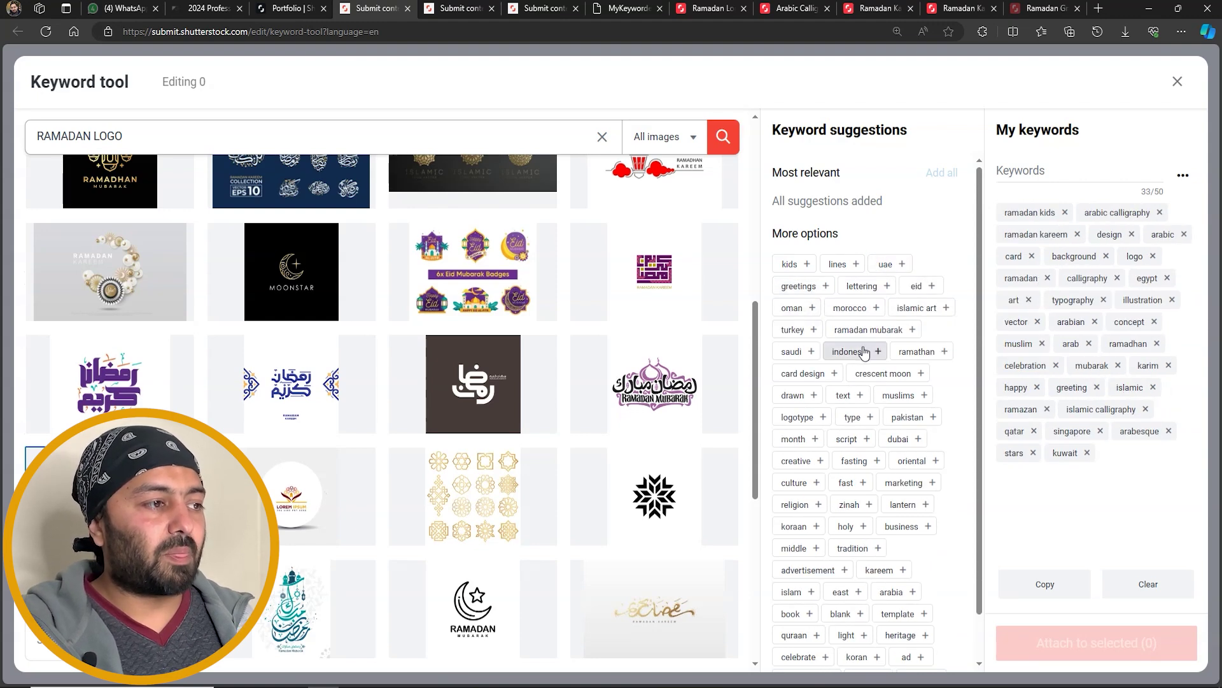
pyautogui.click(866, 329)
pyautogui.click(924, 307)
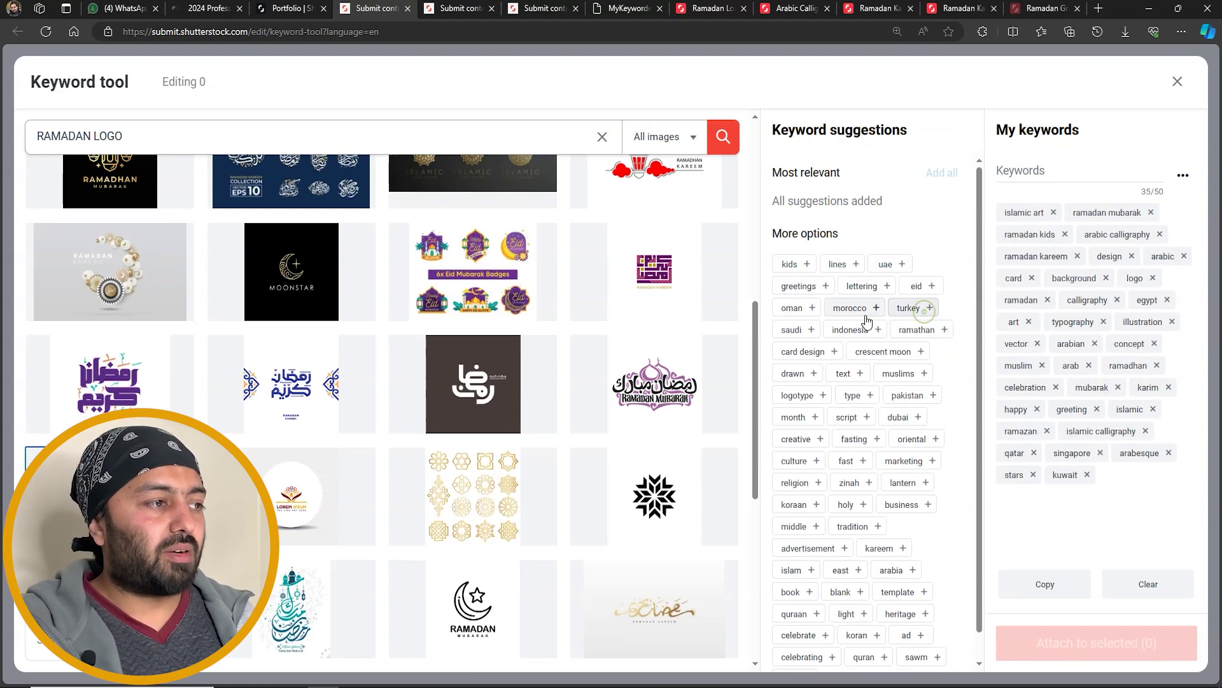
pyautogui.click(804, 291)
pyautogui.click(803, 287)
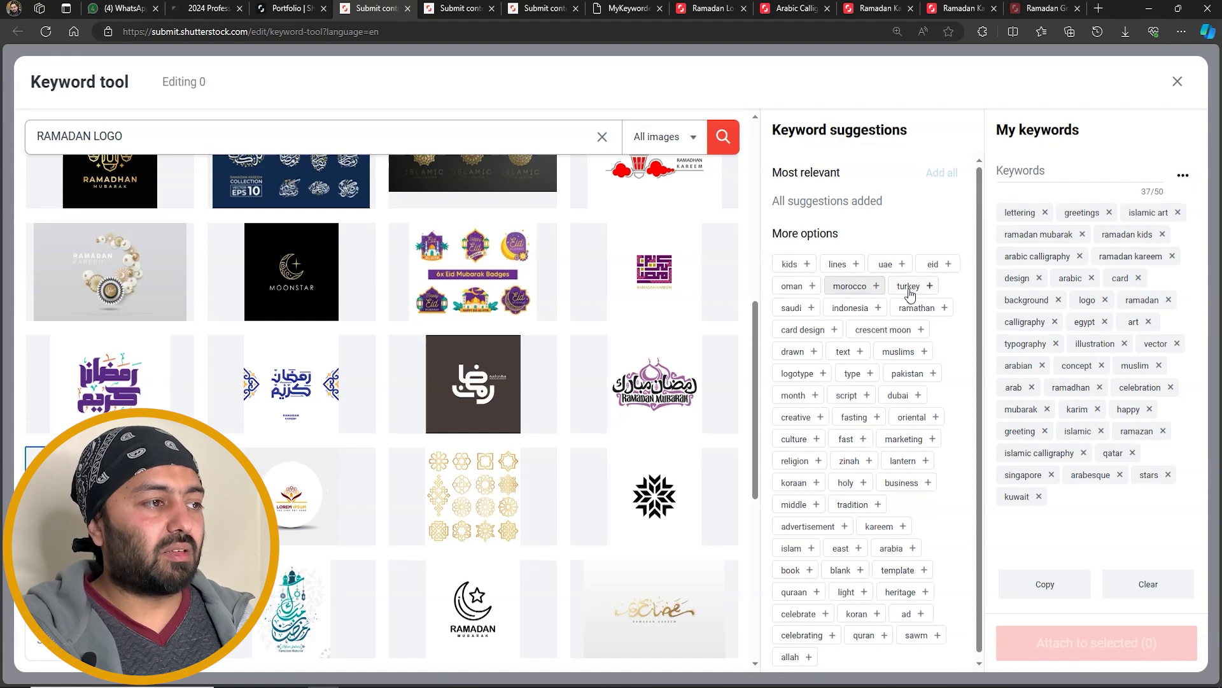
# Add the suggestions eid, dubai, pakistan, muslims, crescent moon, logotype and card design to the keyword list.
pyautogui.click(941, 264)
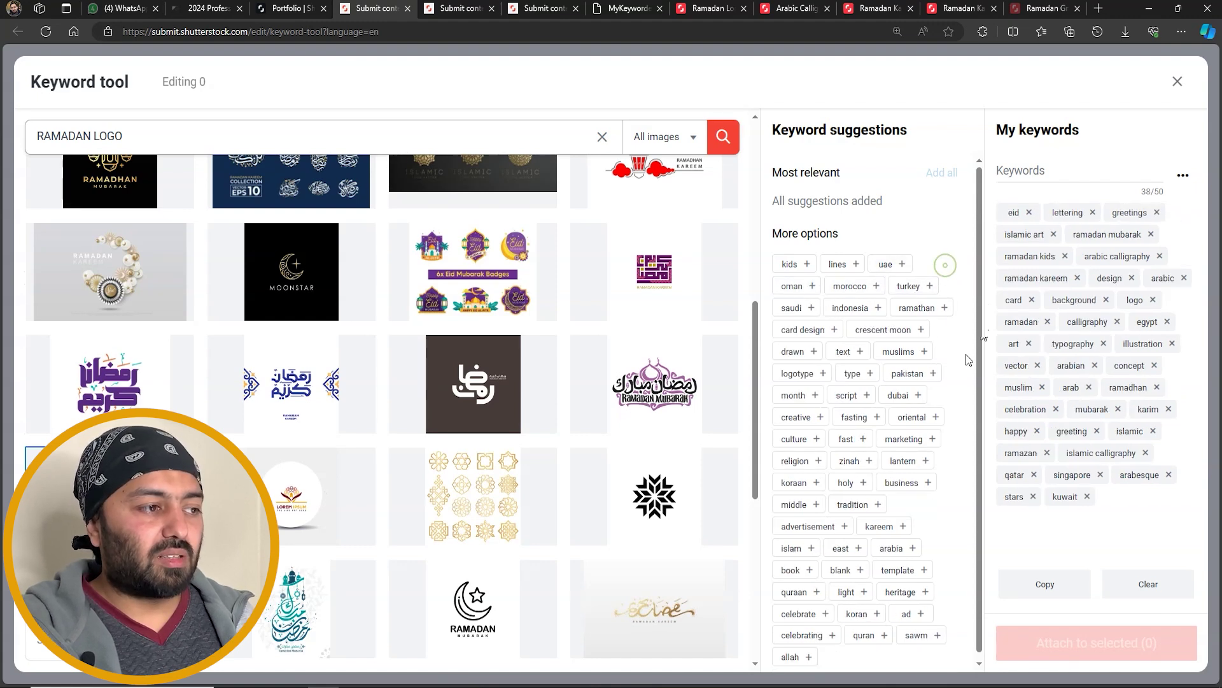
pyautogui.click(918, 396)
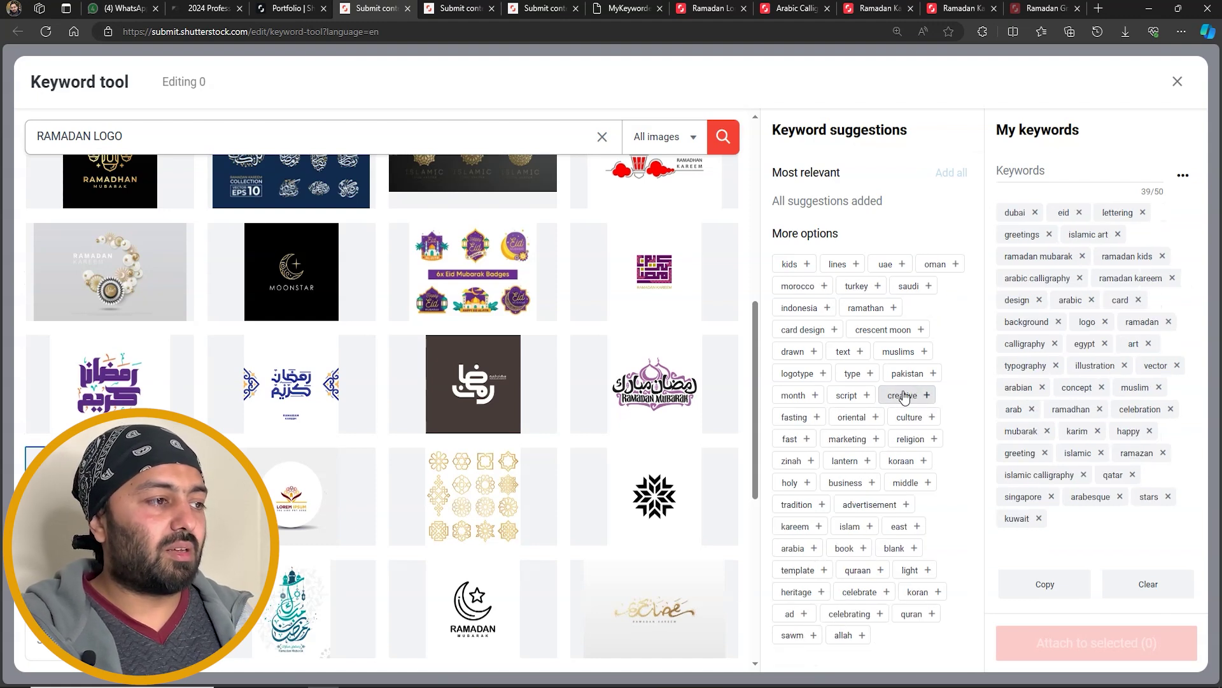
pyautogui.click(912, 375)
pyautogui.click(896, 354)
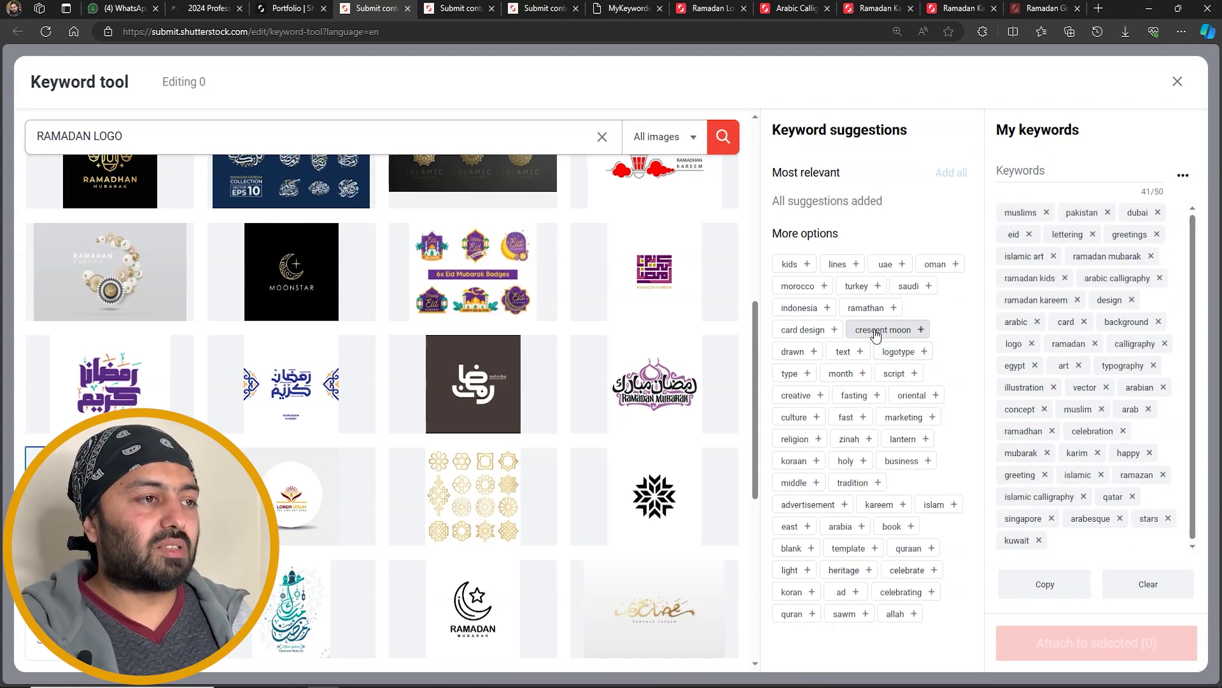
pyautogui.click(876, 331)
pyautogui.click(809, 351)
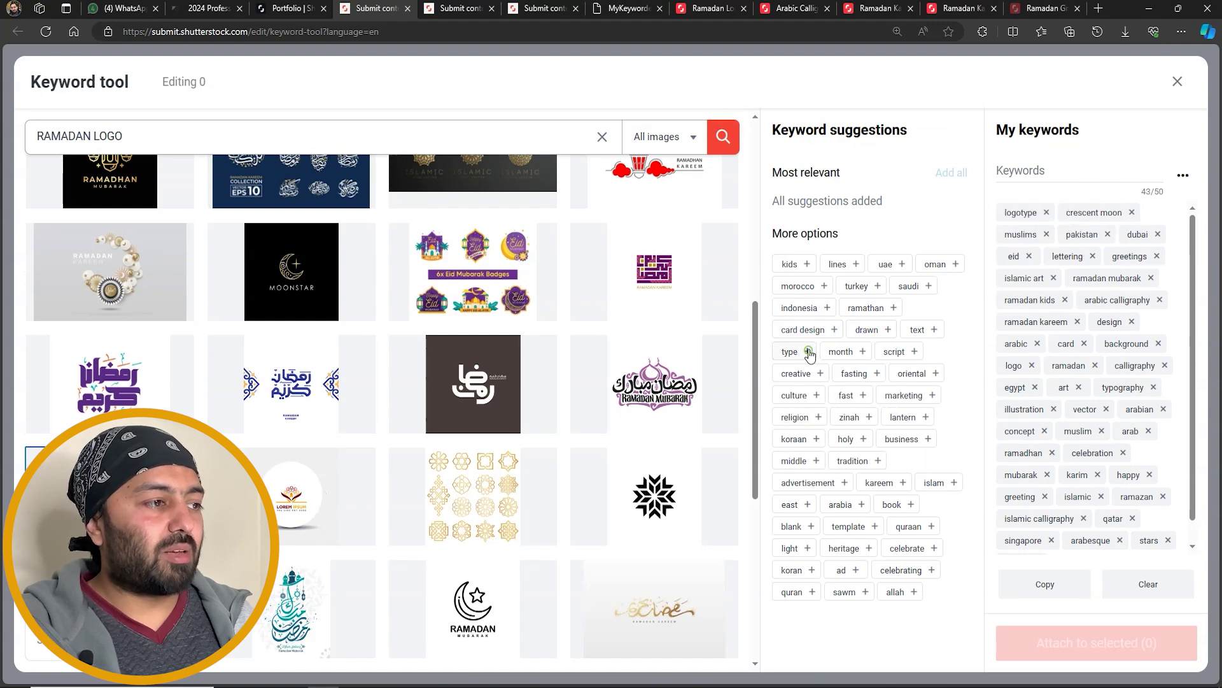
pyautogui.click(815, 330)
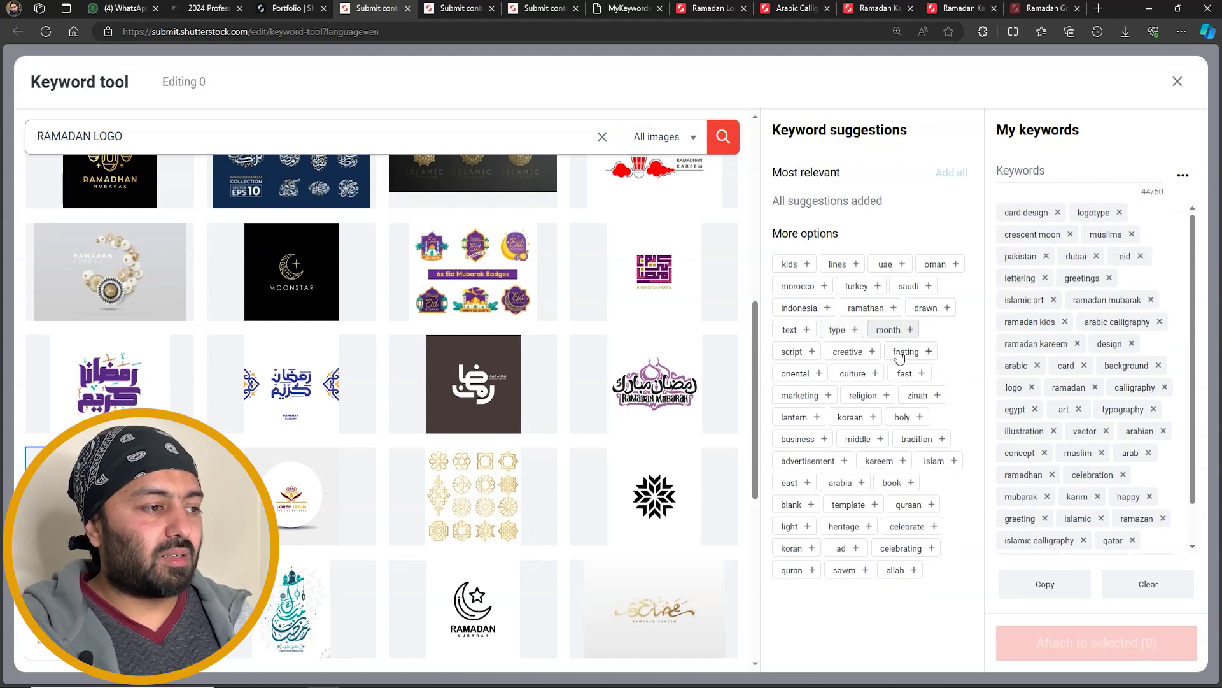
# Fill the keyword list with advertisement, marketing, religion, culture, creative and fasting, and close the Keyword Tool.
pyautogui.click(815, 458)
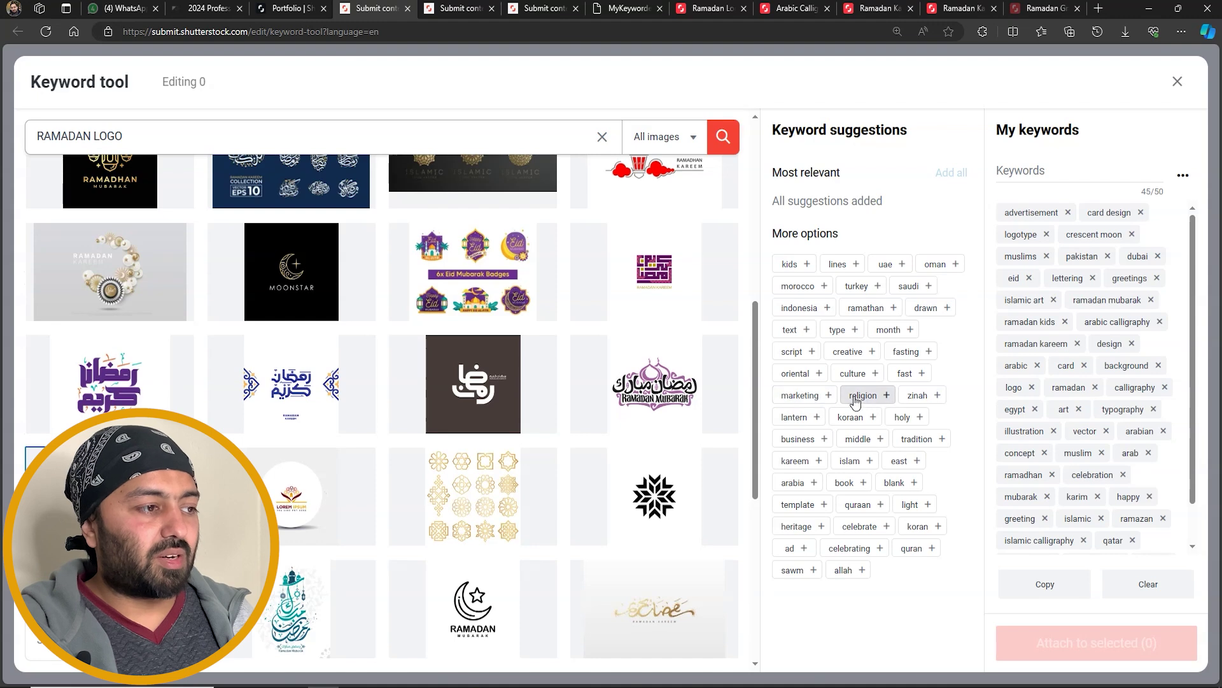
pyautogui.click(803, 396)
pyautogui.click(810, 400)
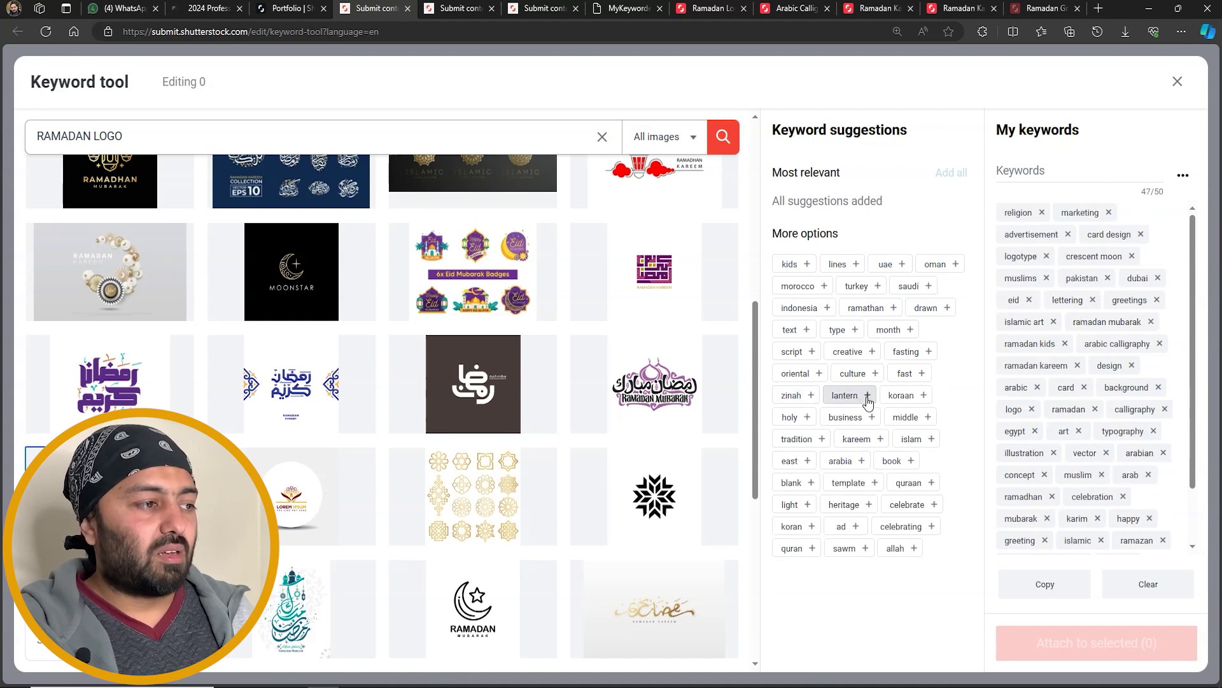
pyautogui.click(851, 374)
pyautogui.click(847, 351)
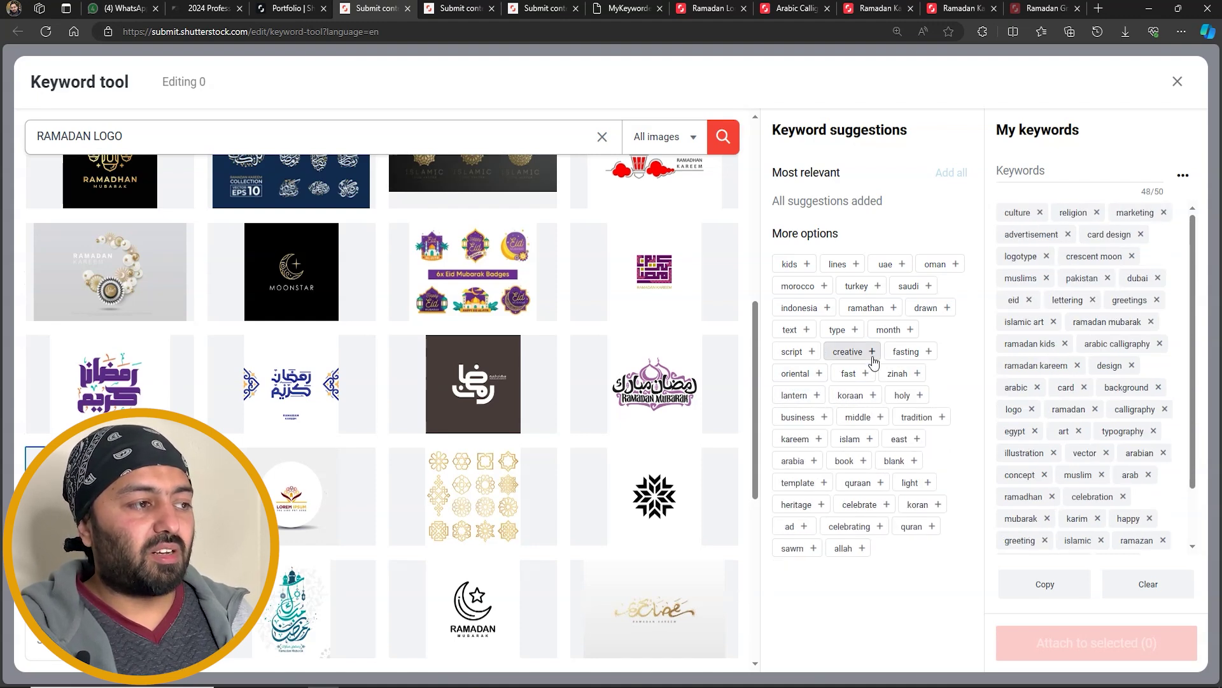
pyautogui.click(846, 352)
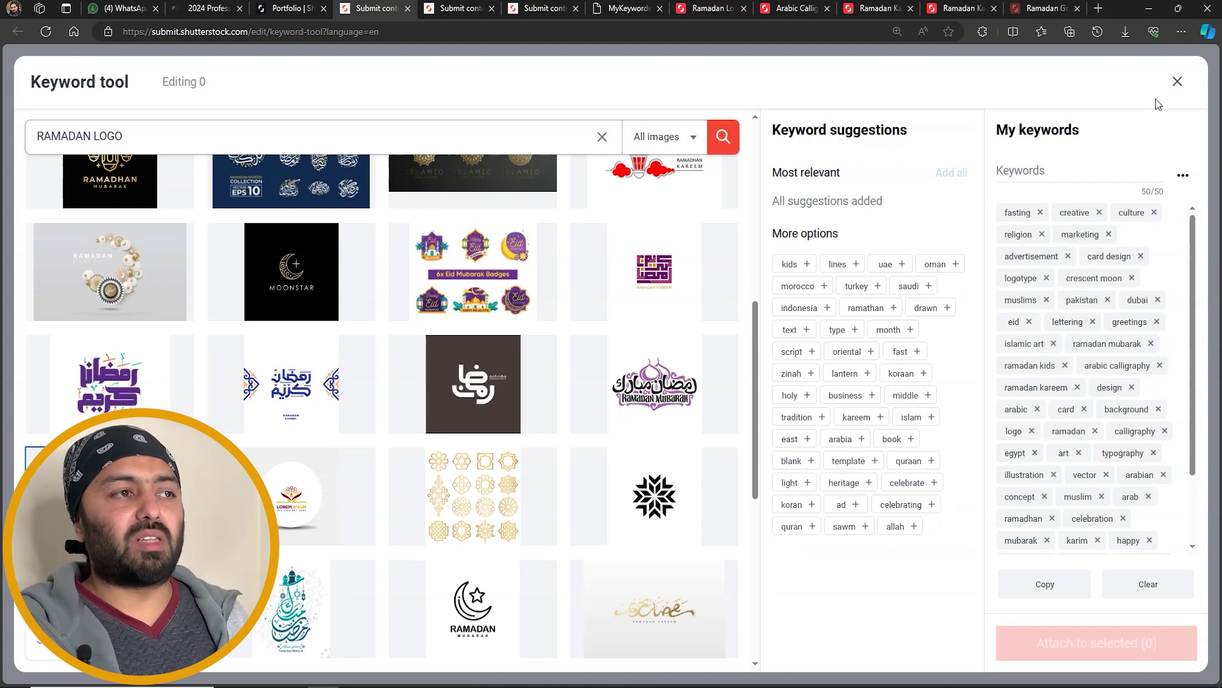
pyautogui.click(1177, 81)
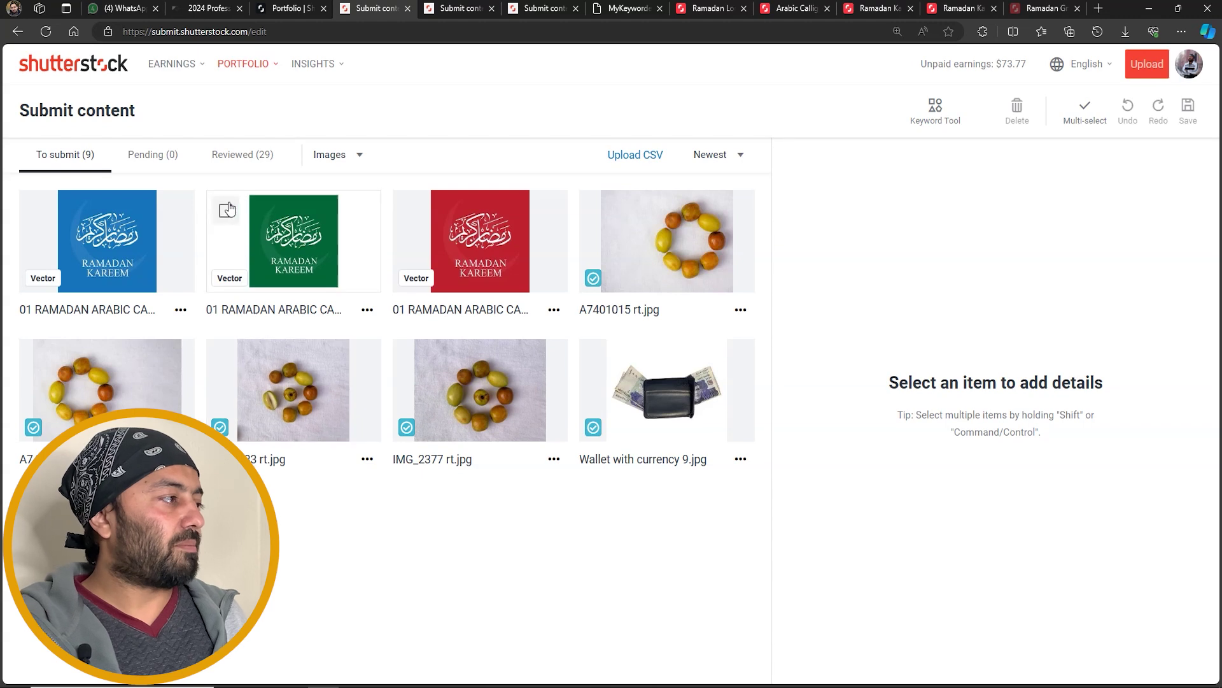
# Close the green logo's edit form in the Portfolio, and open the red, green and blue Ramadan logos together for editing.
pyautogui.click(290, 8)
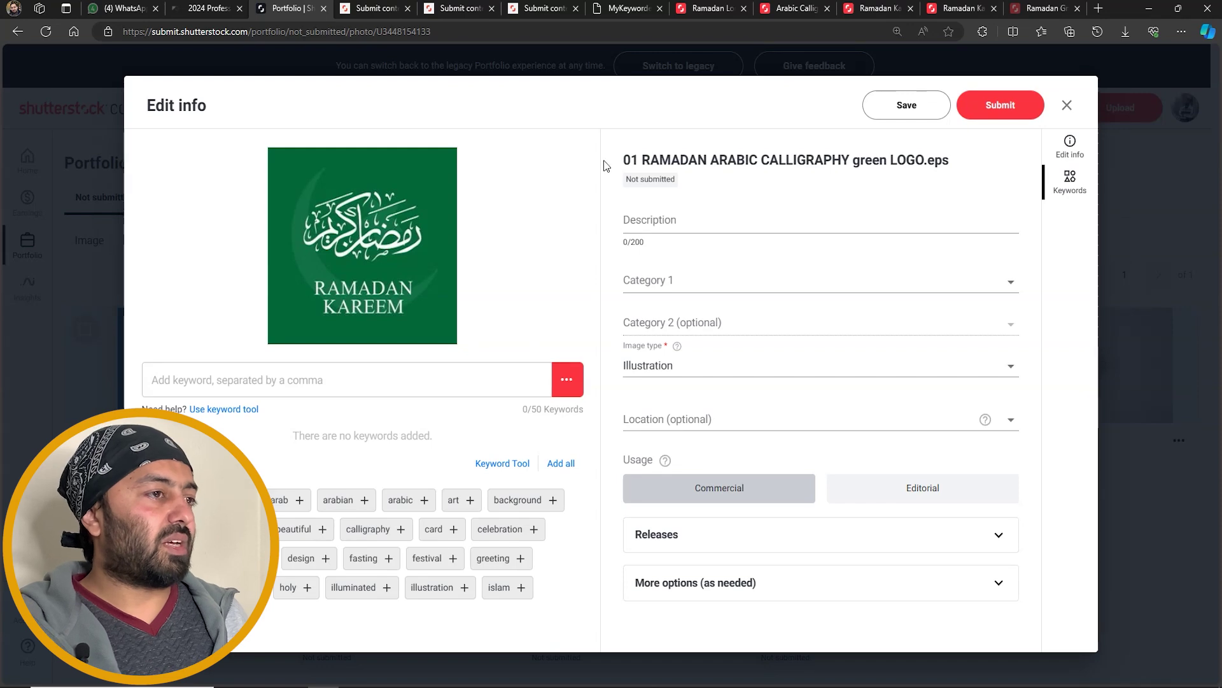
pyautogui.click(1067, 105)
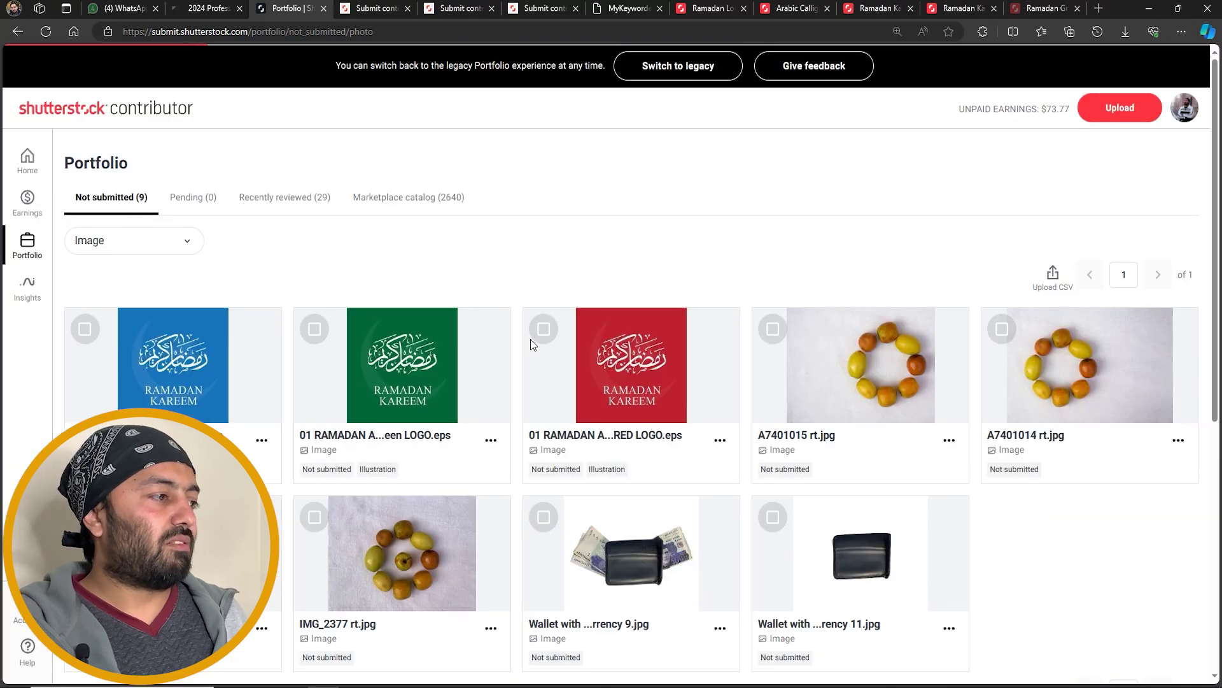
pyautogui.click(549, 337)
pyautogui.click(314, 392)
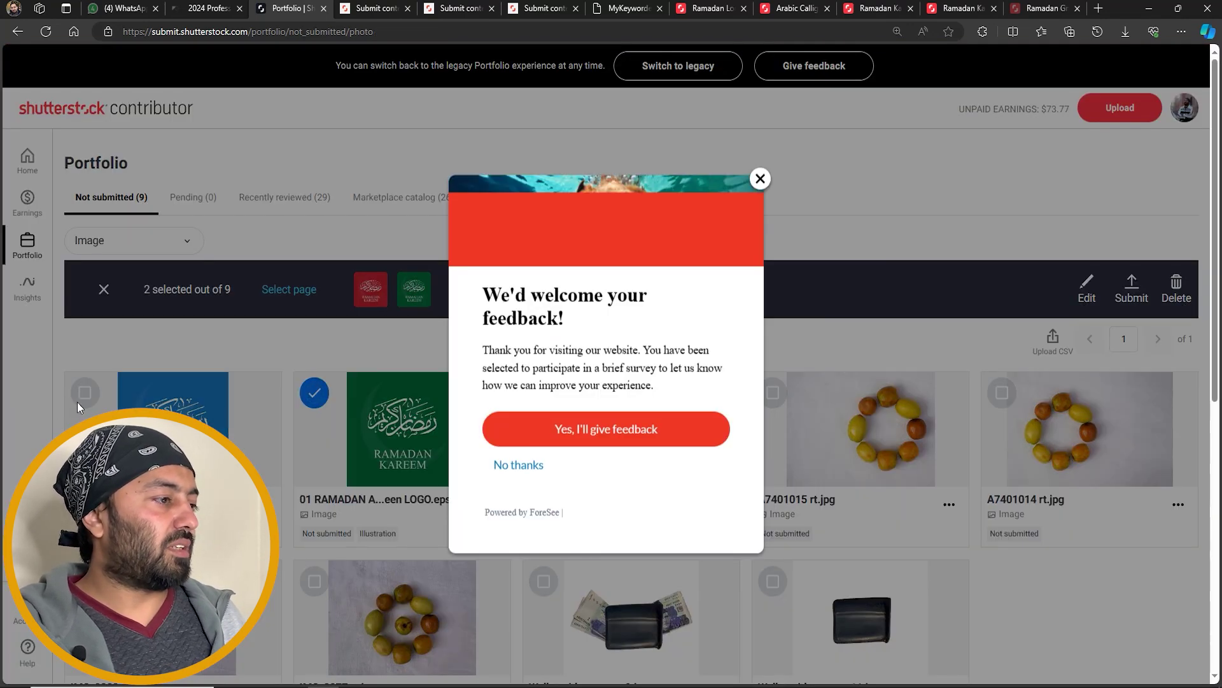
pyautogui.press('Escape')
pyautogui.click(85, 392)
pyautogui.click(1087, 297)
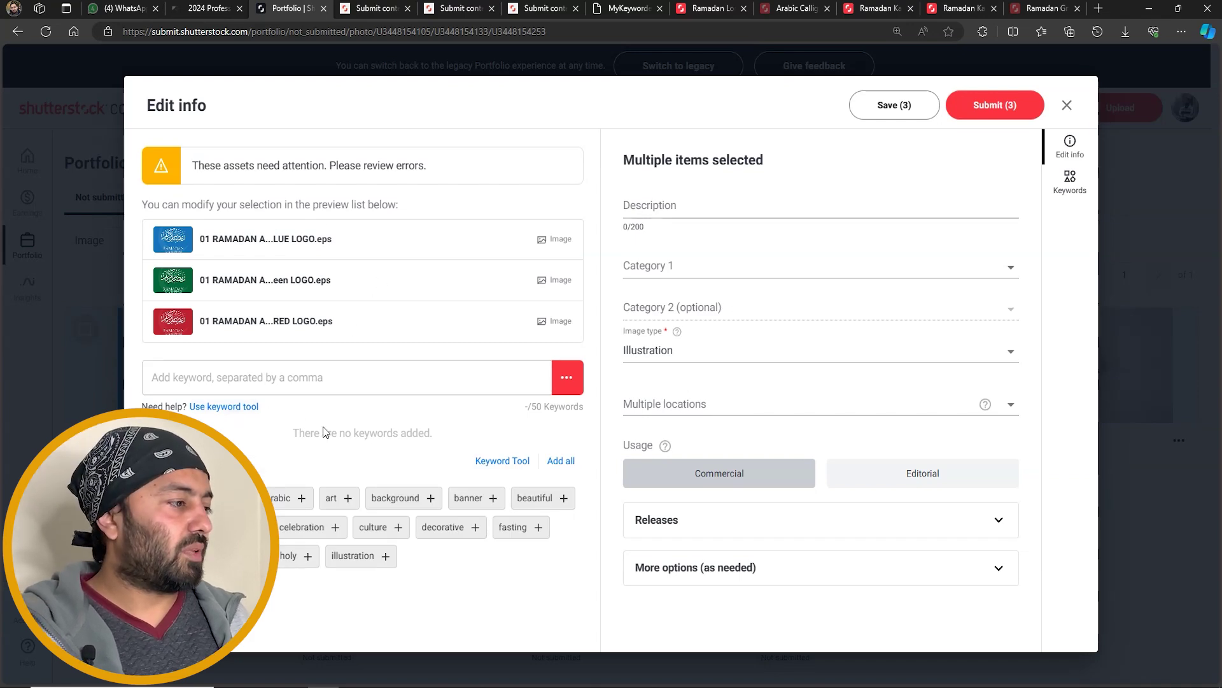
# Switch to the unused Keyword Tool already open in another browser tab and search it for "ramadan logo".
pyautogui.click(506, 459)
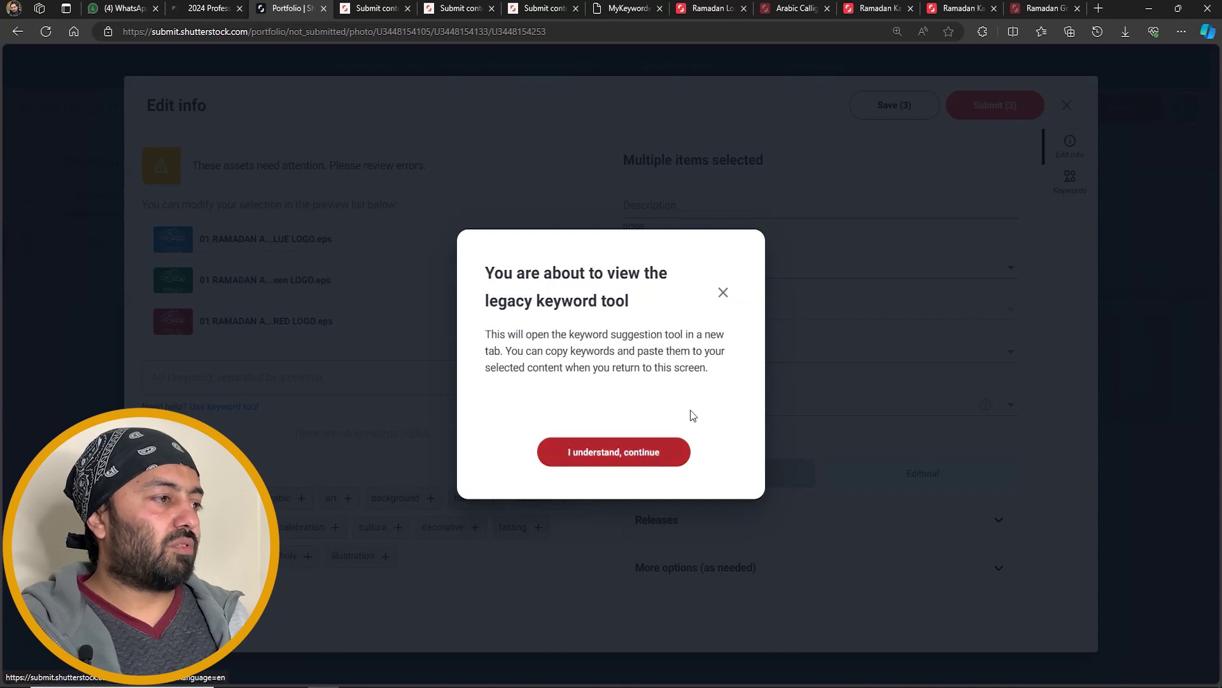
pyautogui.click(723, 292)
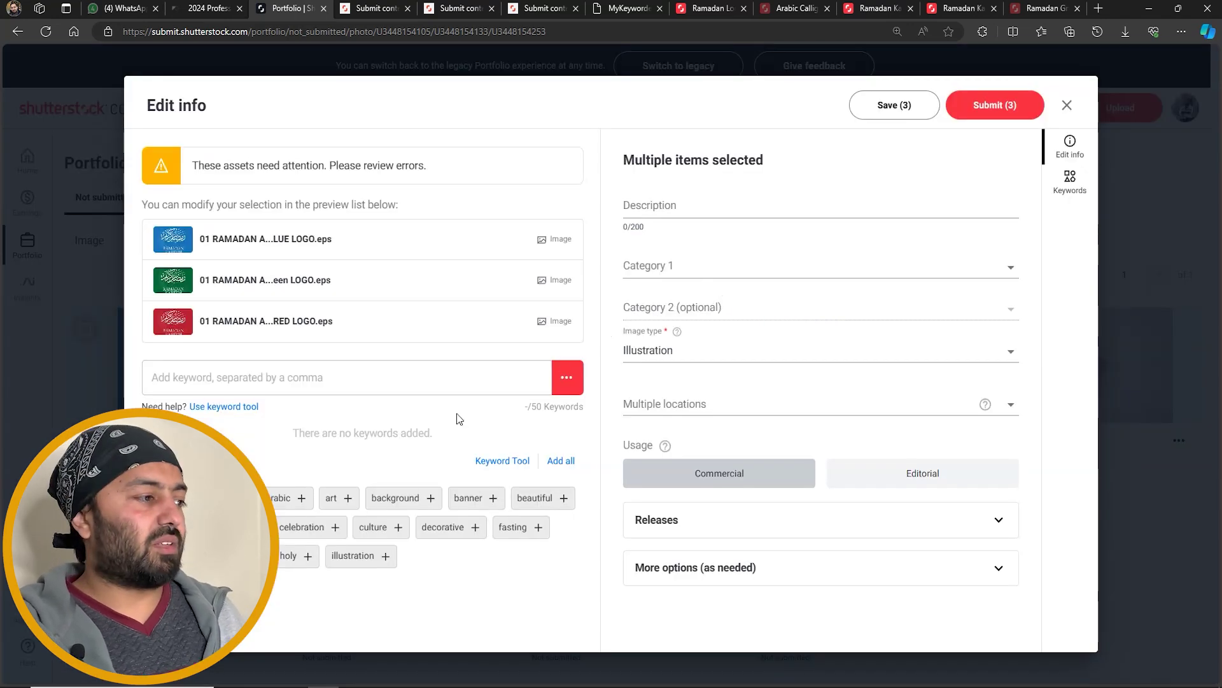
pyautogui.click(368, 8)
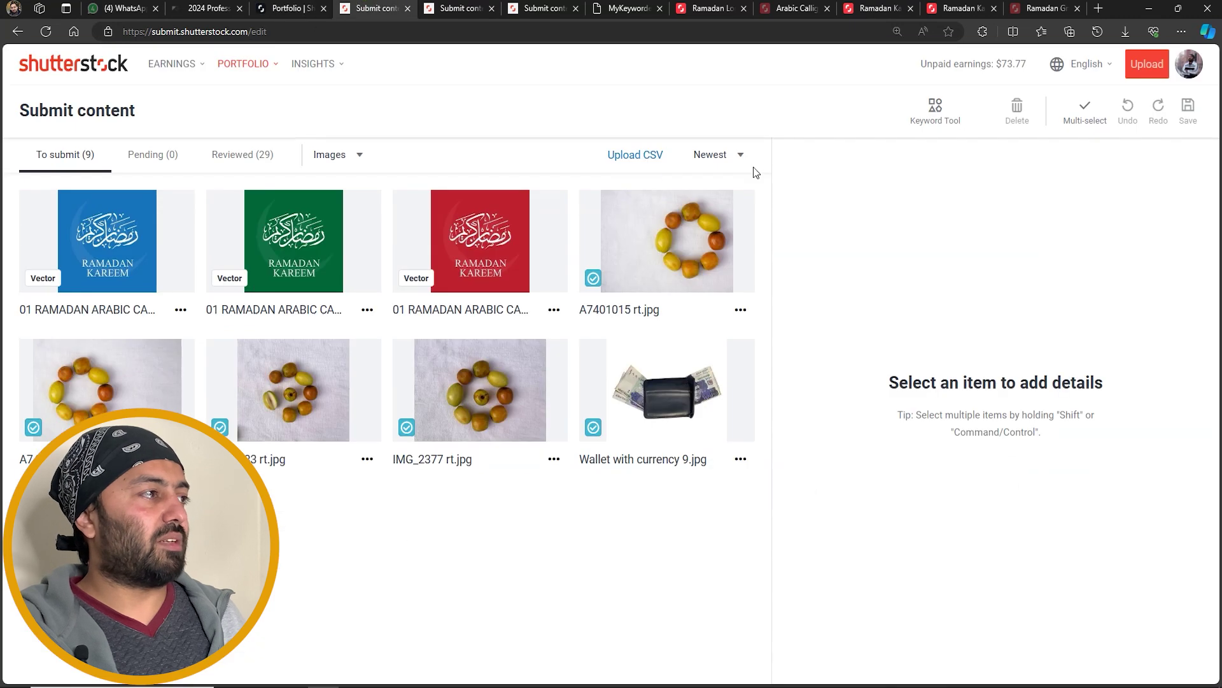
pyautogui.click(460, 5)
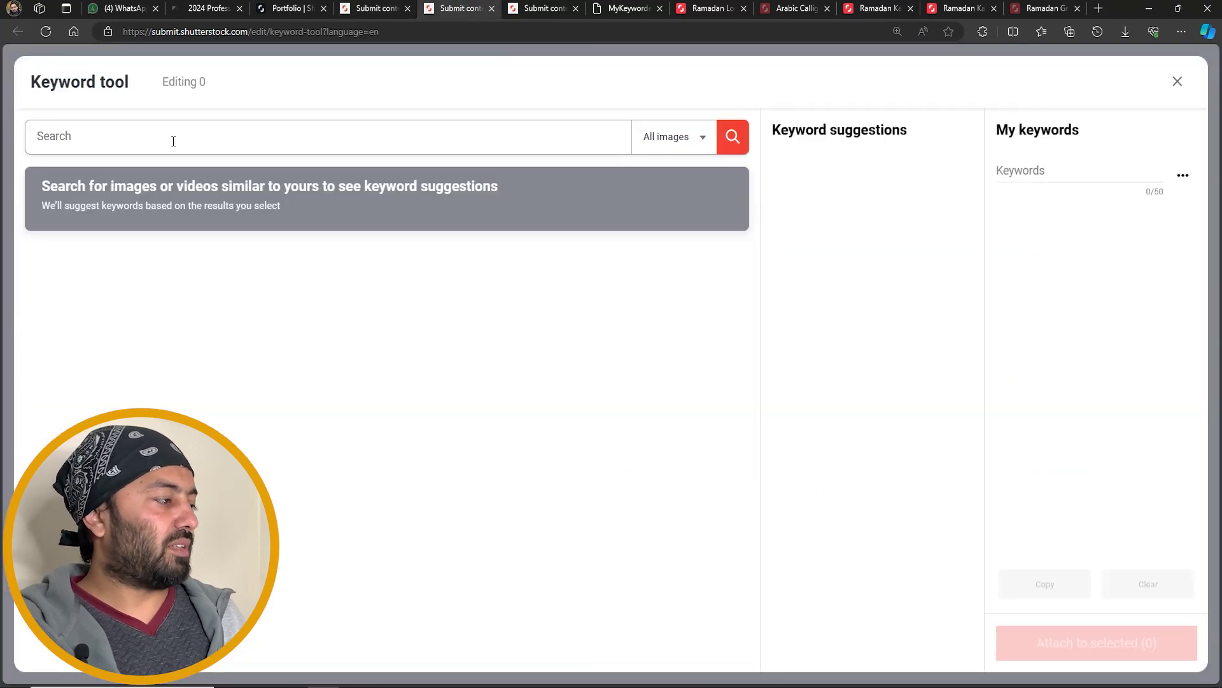
pyautogui.write('rama')
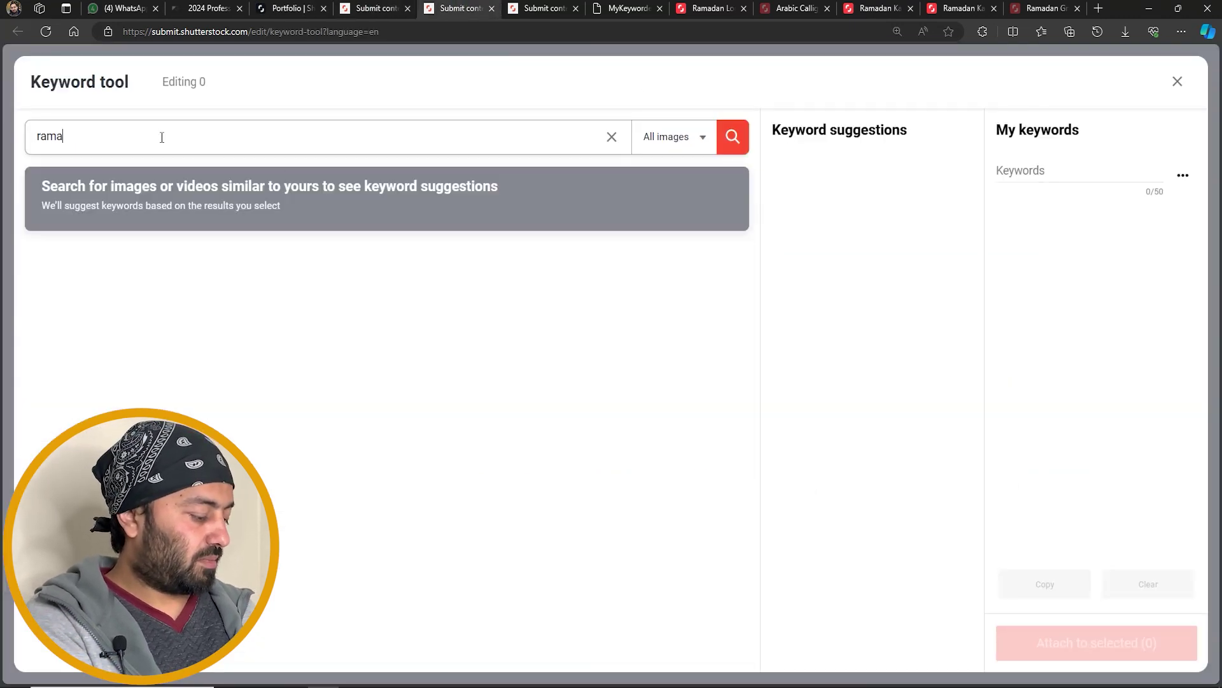
pyautogui.write('dan logo')
pyautogui.press('Return')
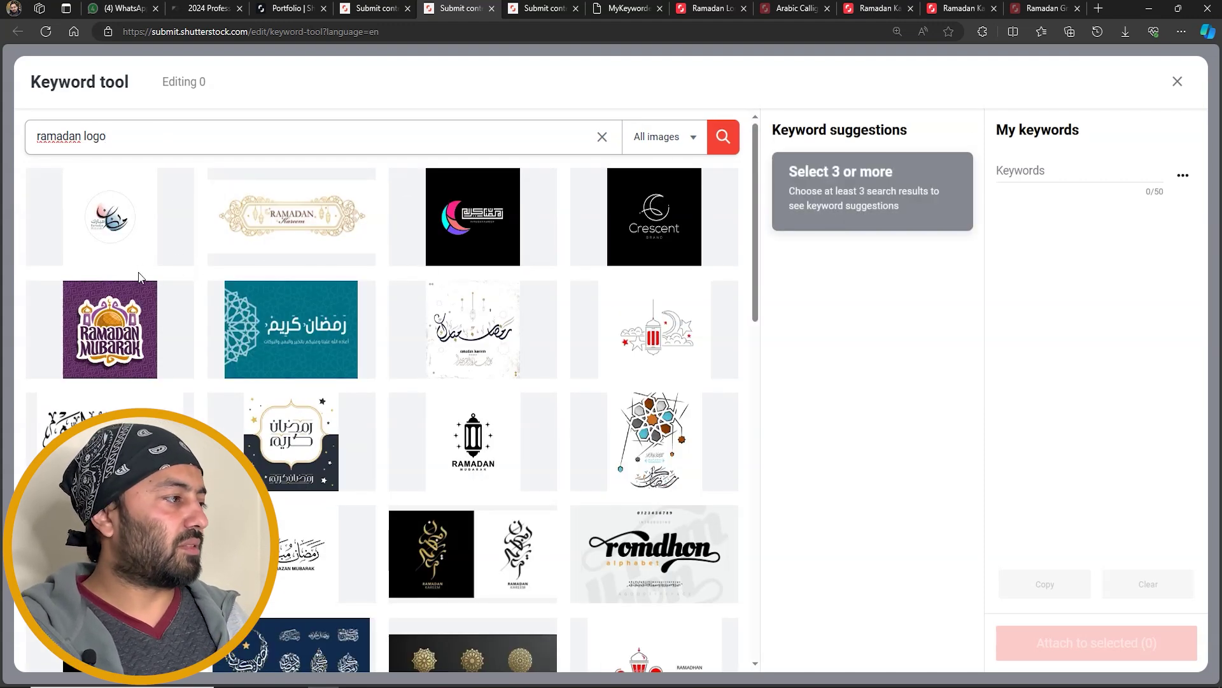
# Select the teal Ramadan banner, the black image with the coloured crescent, and the black-on-white Ramadan Mubarak calligraphy as similar images.
pyautogui.click(235, 310)
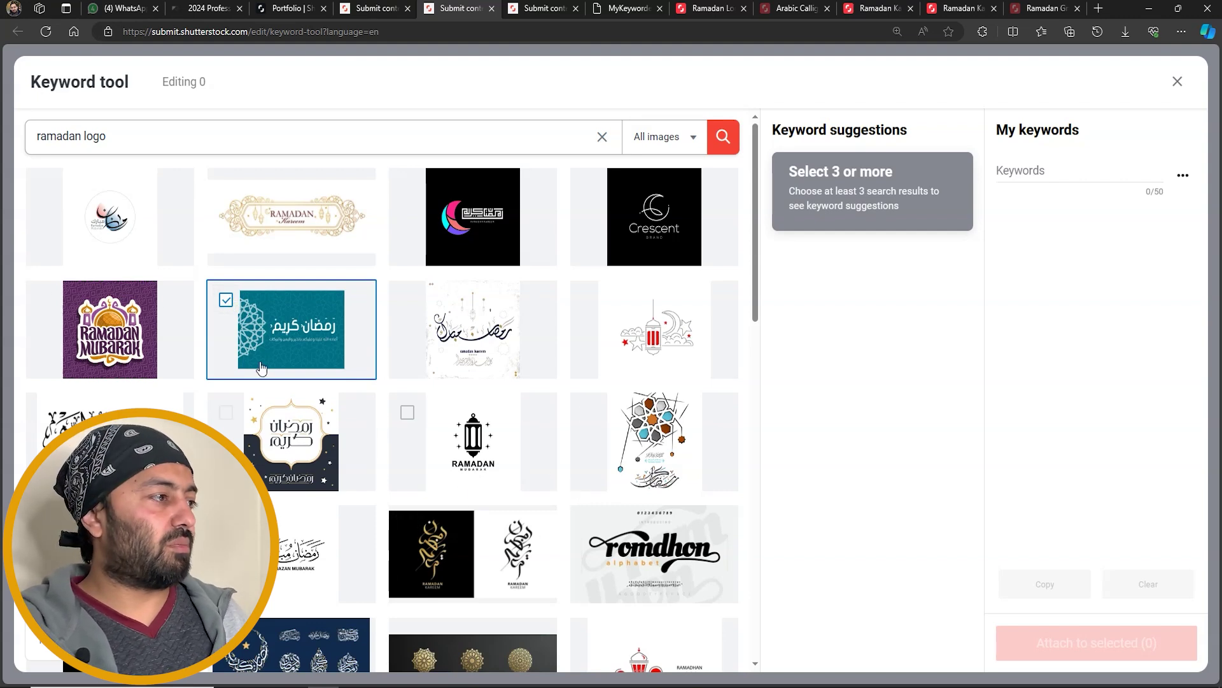
pyautogui.click(425, 195)
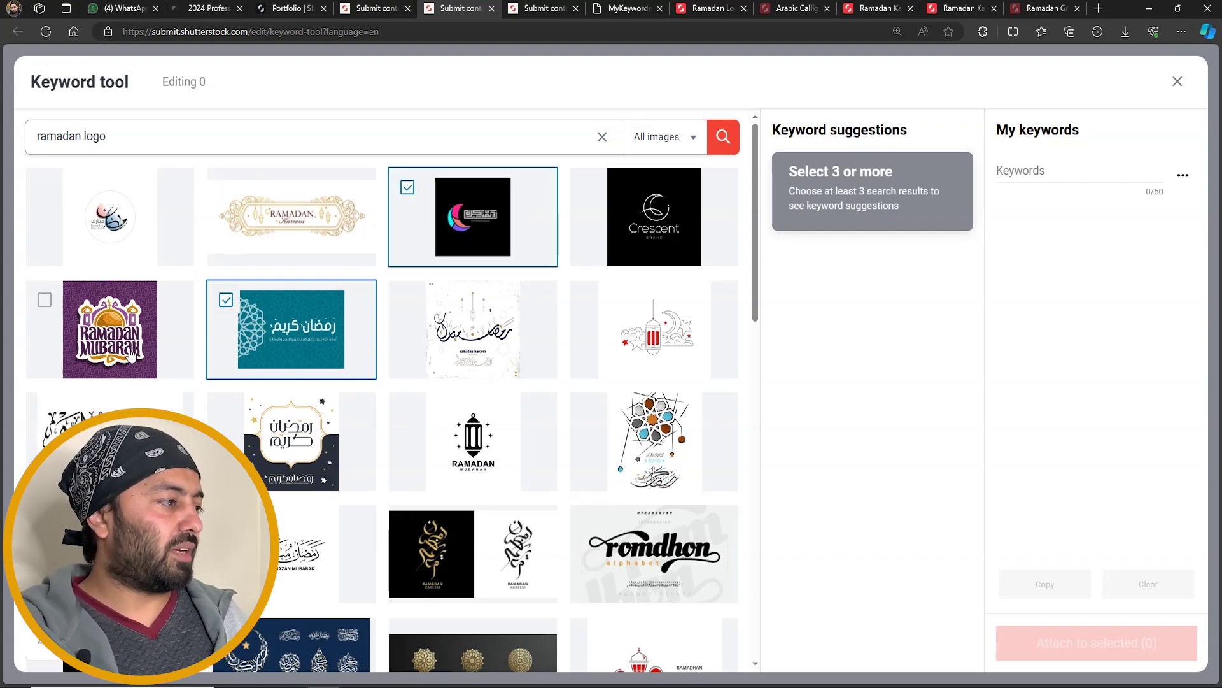
pyautogui.scroll(-3, 267, 305)
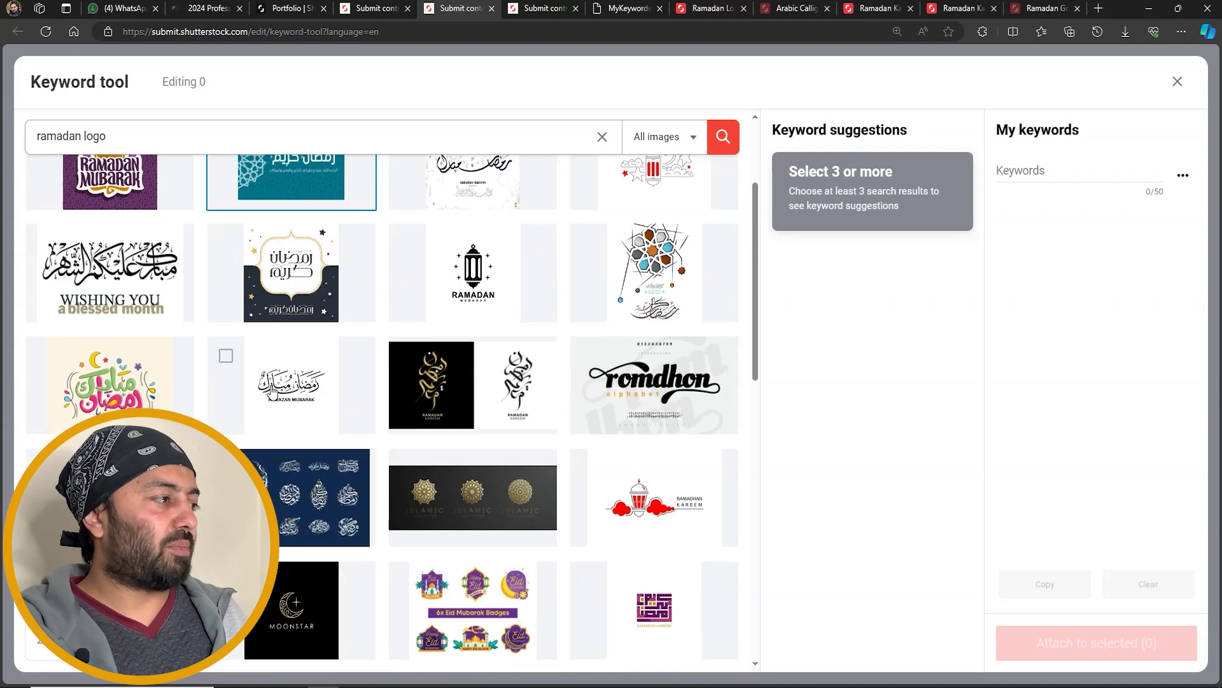
pyautogui.click(228, 357)
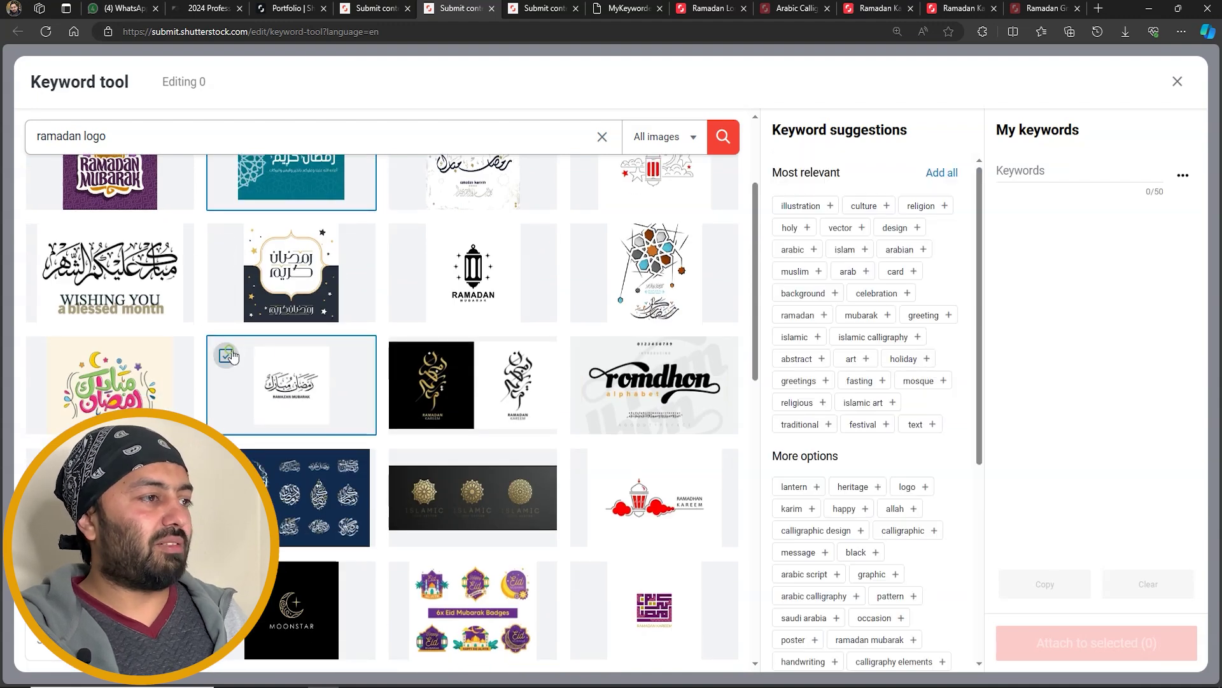
# Add all the most relevant keyword suggestions, plus calligraphic design, calligraphic, karim, happy and allah.
pyautogui.click(942, 181)
pyautogui.click(814, 308)
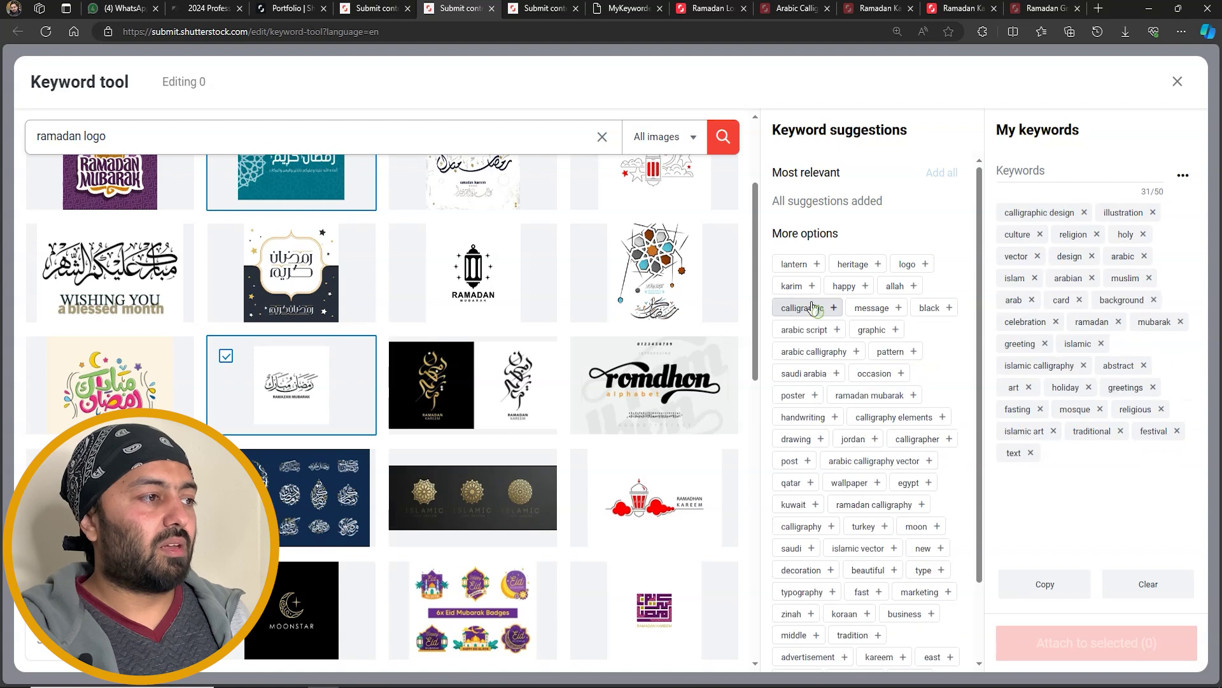
pyautogui.click(813, 307)
pyautogui.click(801, 285)
pyautogui.click(801, 285)
pyautogui.click(801, 285)
# Add the suggested keywords arabic calligraphy vector, qatar, calligrapher, calligraphy elements, ramadan mubarak, saudi arabia, arabic calligraphy, graphic and arabic script.
pyautogui.click(860, 439)
pyautogui.click(859, 439)
pyautogui.click(930, 416)
pyautogui.click(929, 395)
pyautogui.click(904, 373)
pyautogui.click(821, 352)
pyautogui.click(822, 329)
pyautogui.click(817, 311)
pyautogui.click(927, 286)
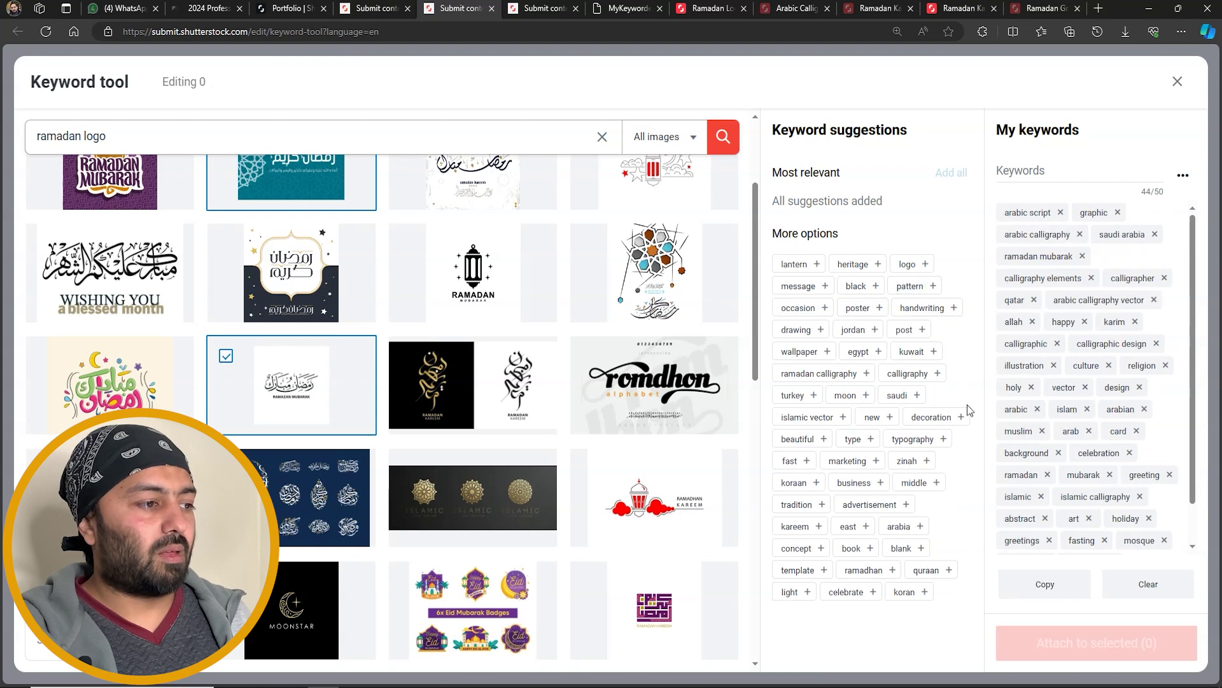
# Fill the remaining keyword slots with advertisement, business, marketing, typography, decoration and ramadan calligraphy.
pyautogui.click(869, 504)
pyautogui.click(854, 482)
pyautogui.click(848, 461)
pyautogui.click(910, 439)
pyautogui.click(931, 416)
pyautogui.click(828, 373)
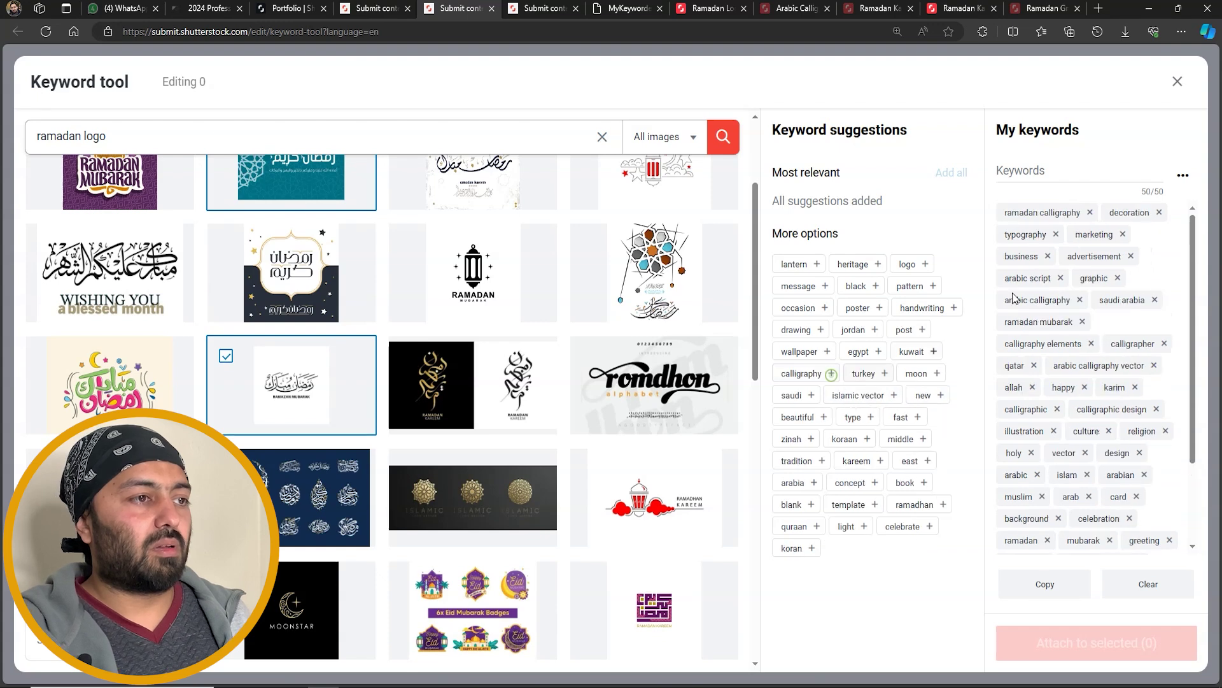
# Copy the whole keyword list from the Keyword Tool.
pyautogui.click(1184, 175)
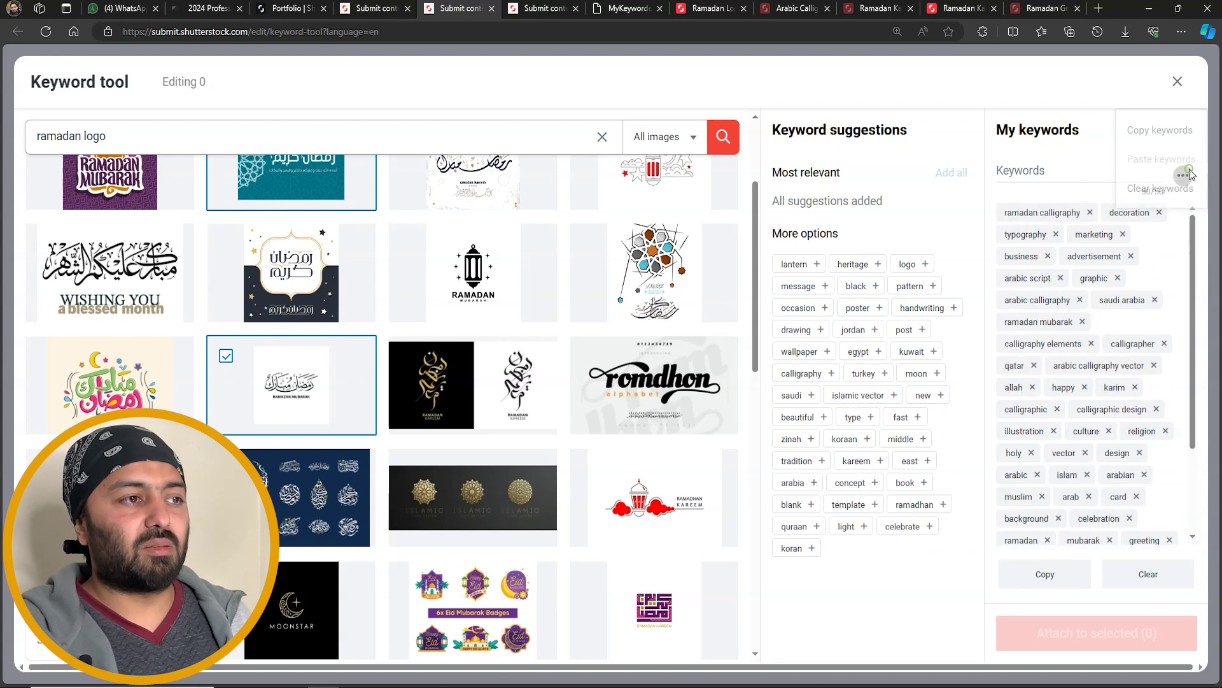
pyautogui.click(1157, 131)
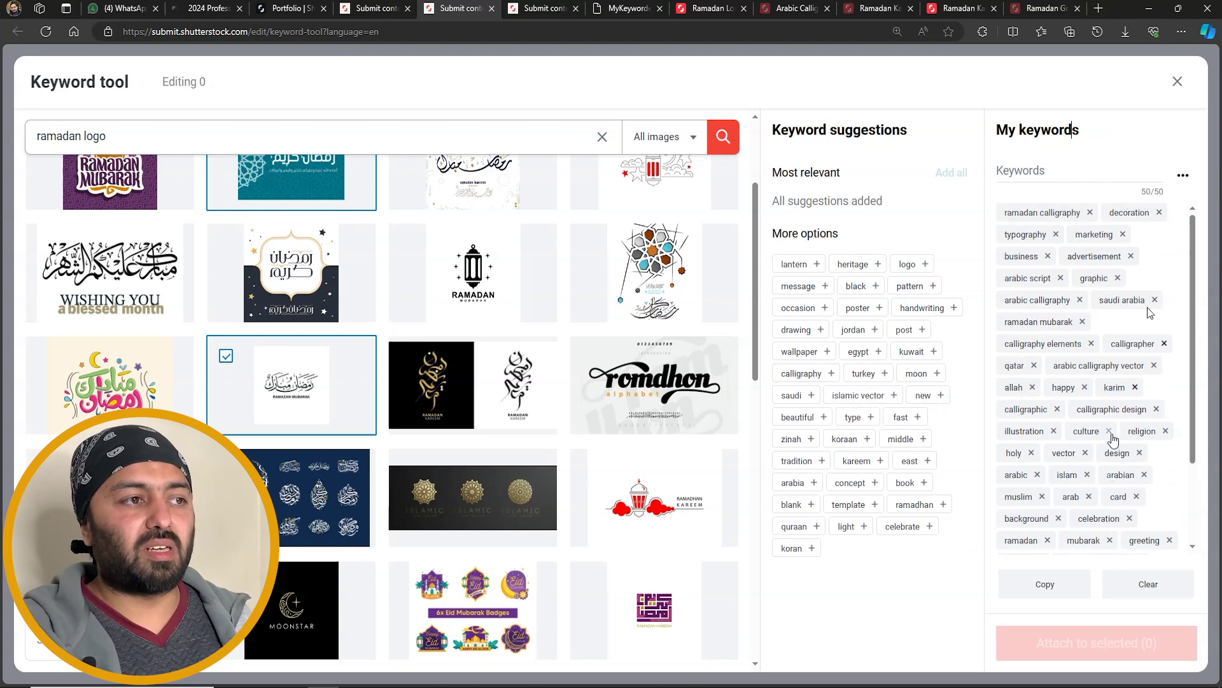
pyautogui.click(1181, 173)
pyautogui.click(1155, 130)
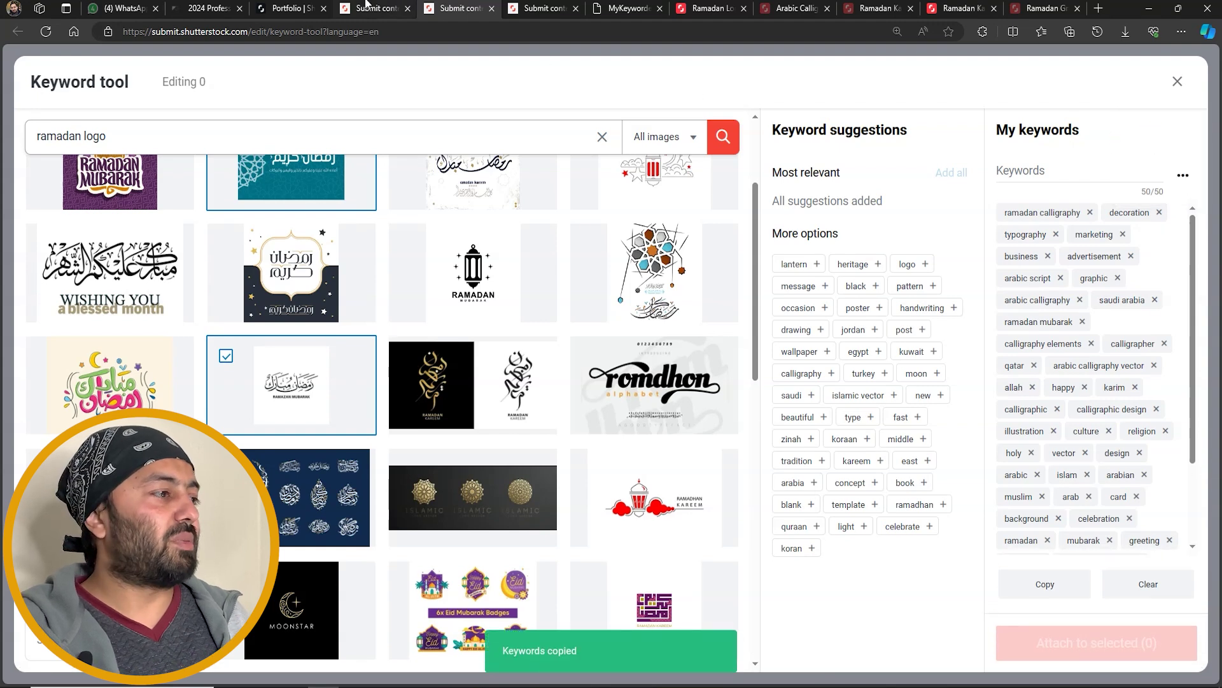
# Return to the Portfolio browser tab and paste the copied keywords into the shared keywords of the three Ramadan logos.
pyautogui.click(347, 5)
pyautogui.click(290, 8)
pyautogui.click(298, 386)
pyautogui.click(566, 380)
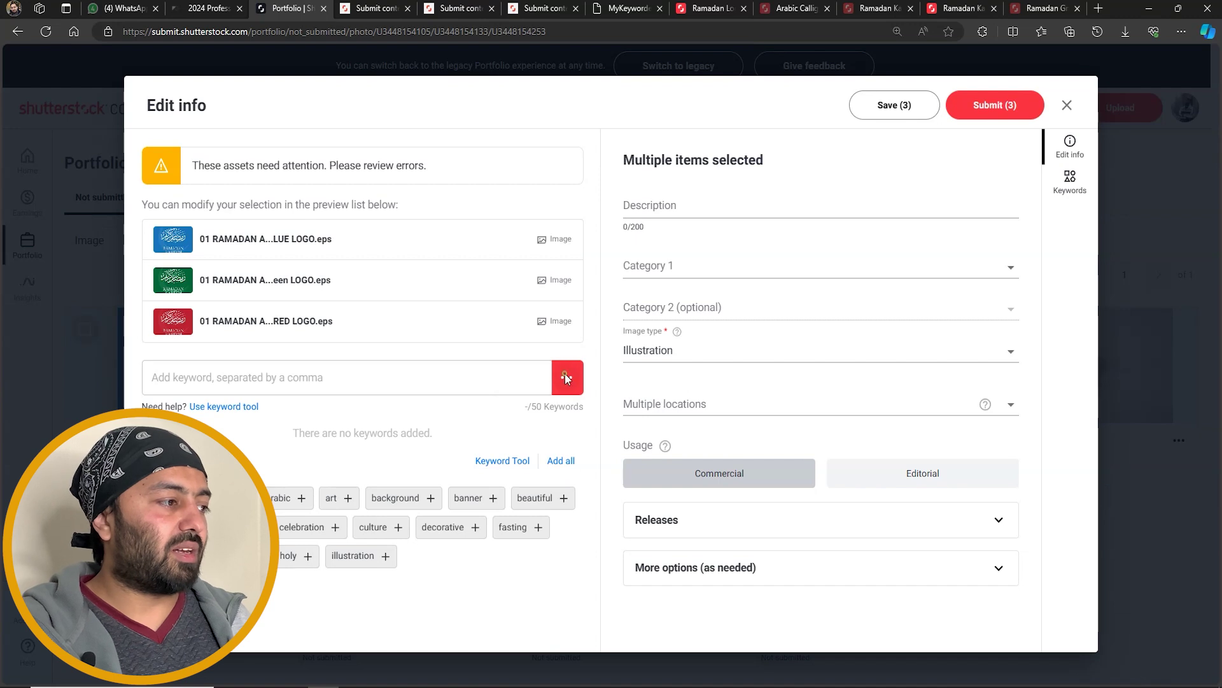
pyautogui.click(542, 430)
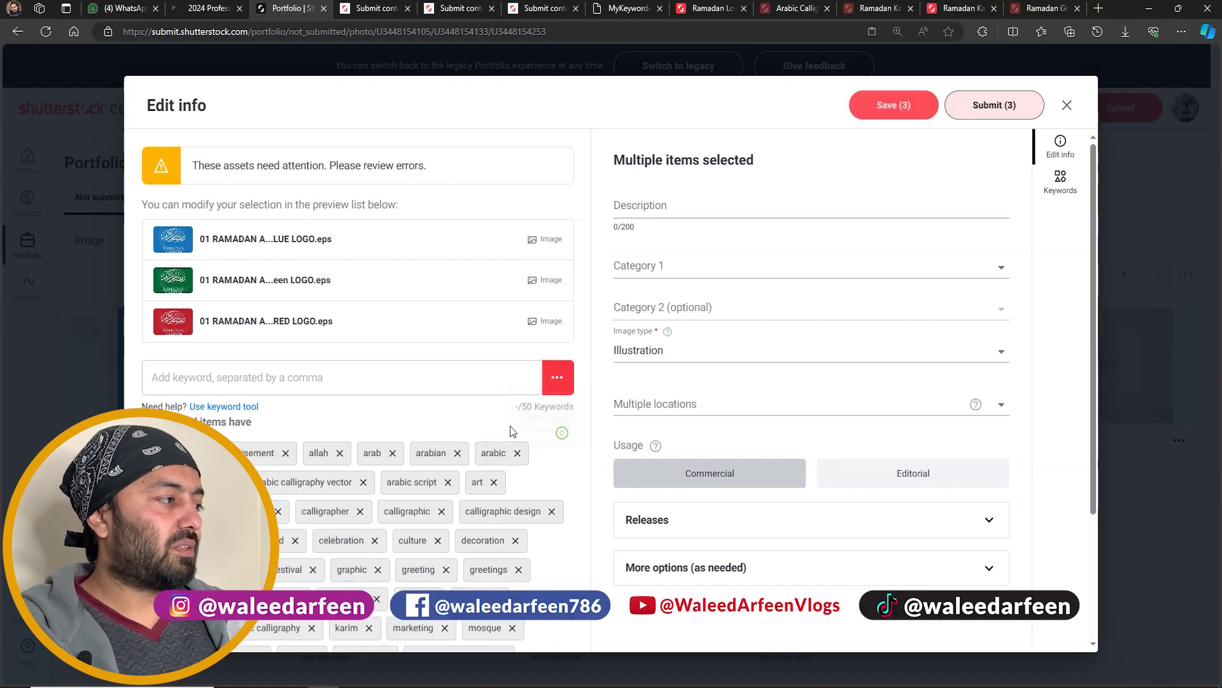
pyautogui.click(414, 386)
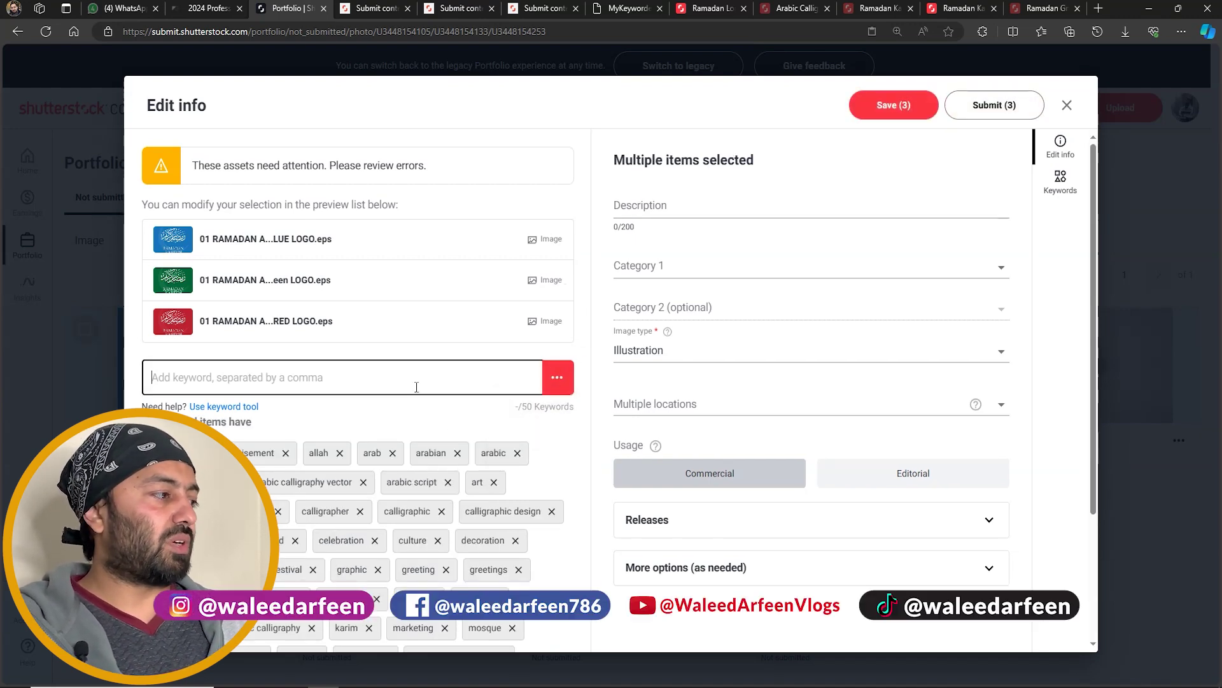
pyautogui.scroll(-3, 433, 401)
pyautogui.scroll(3, 451, 415)
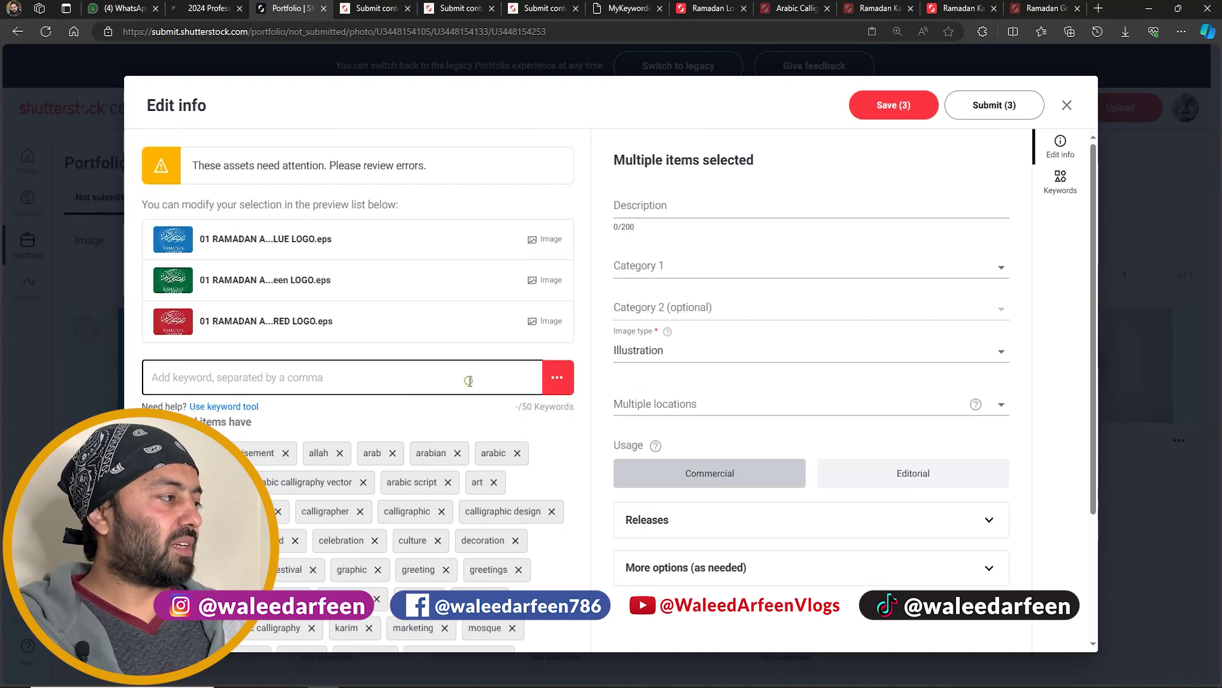
pyautogui.scroll(-3, 445, 414)
pyautogui.scroll(3, 423, 475)
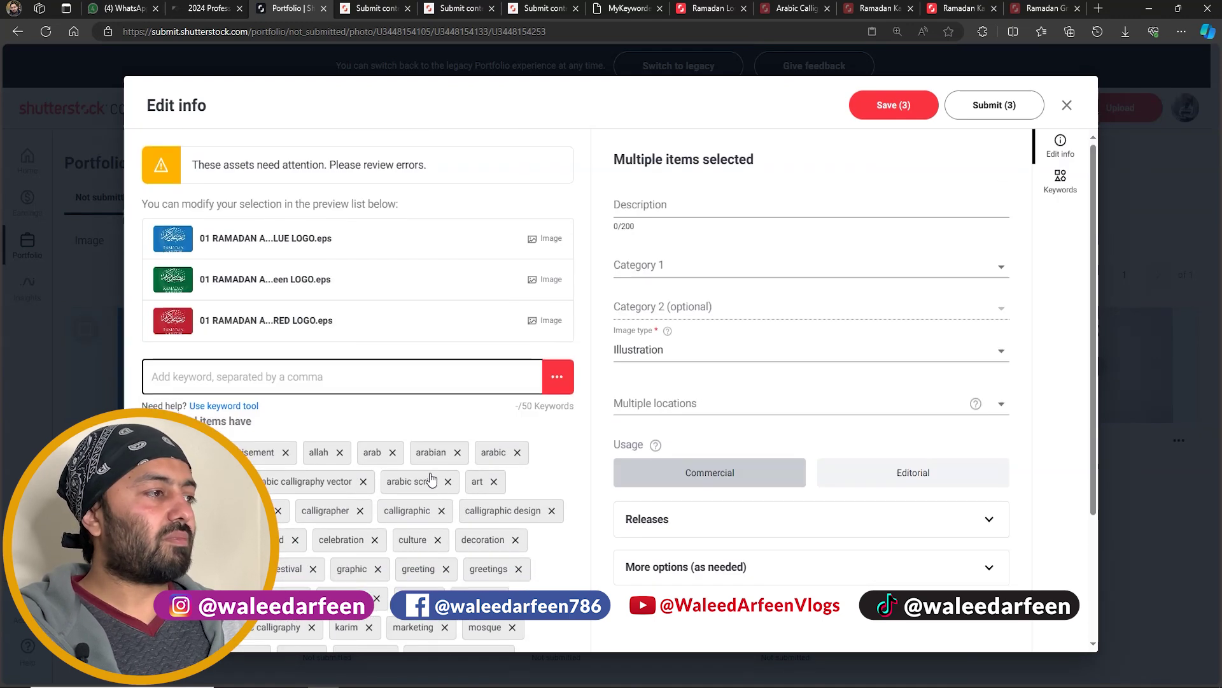
# Describe the three logos as "Ramadan Kareem Logo social media post template design. Blue theme artwork for ramadan greetings.".
pyautogui.click(677, 207)
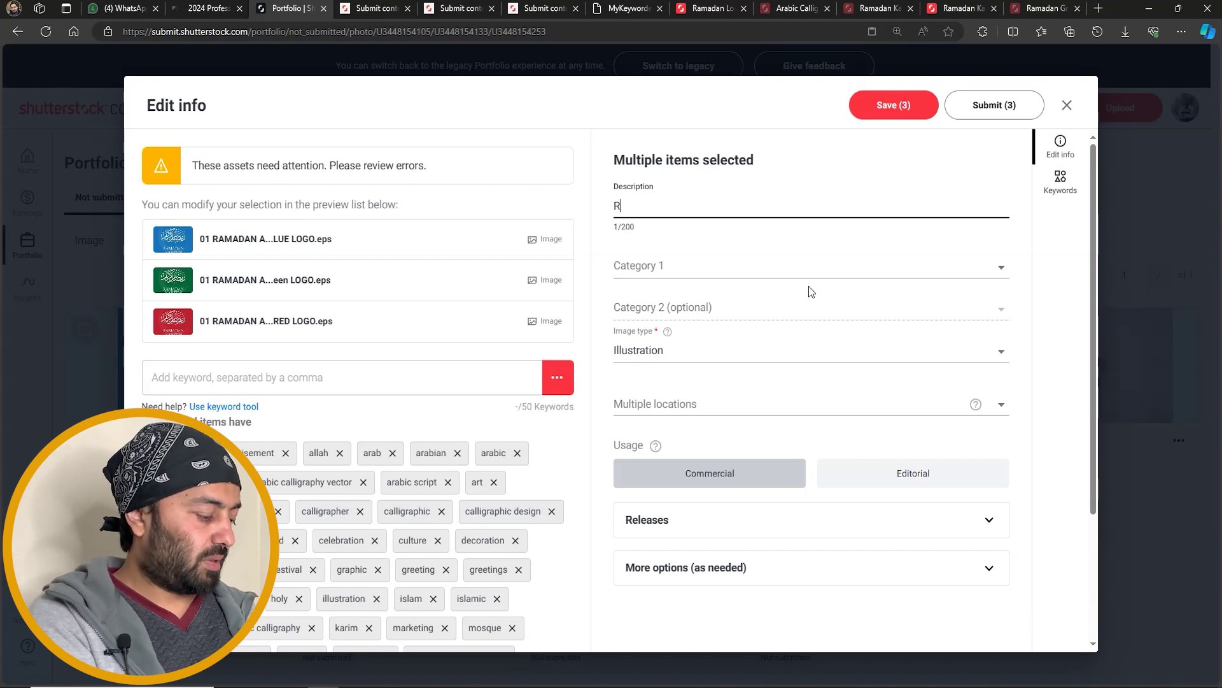
pyautogui.write('amadan Kareem')
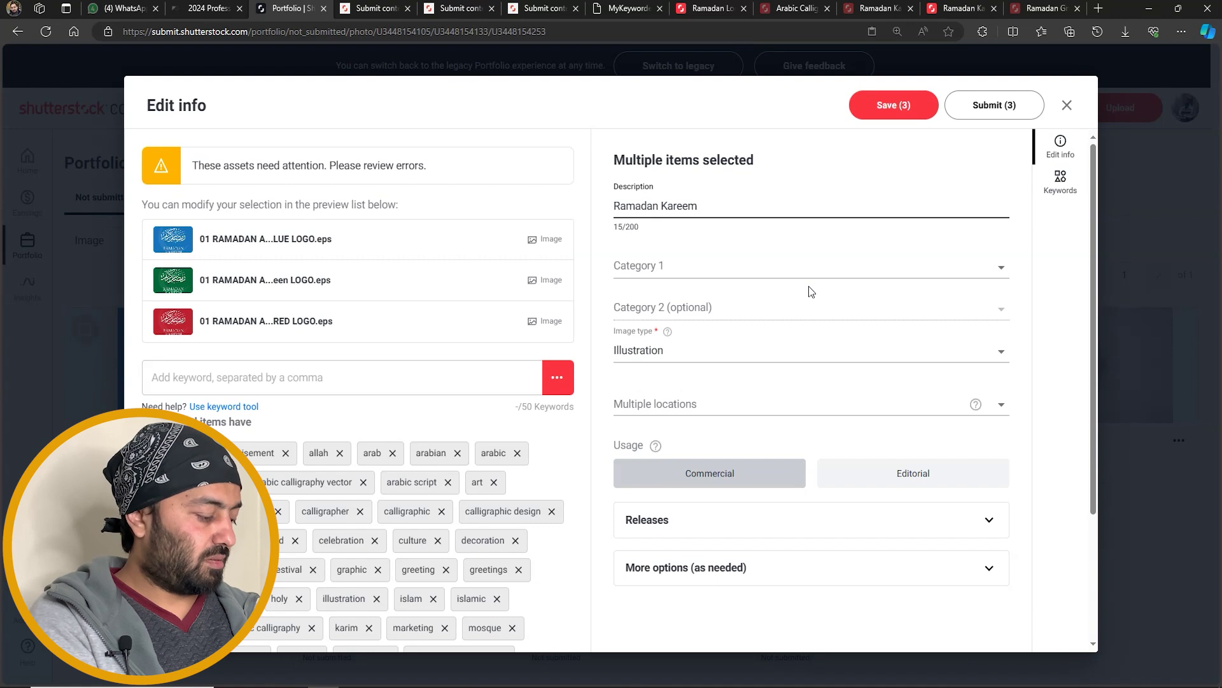
pyautogui.write(' Logo')
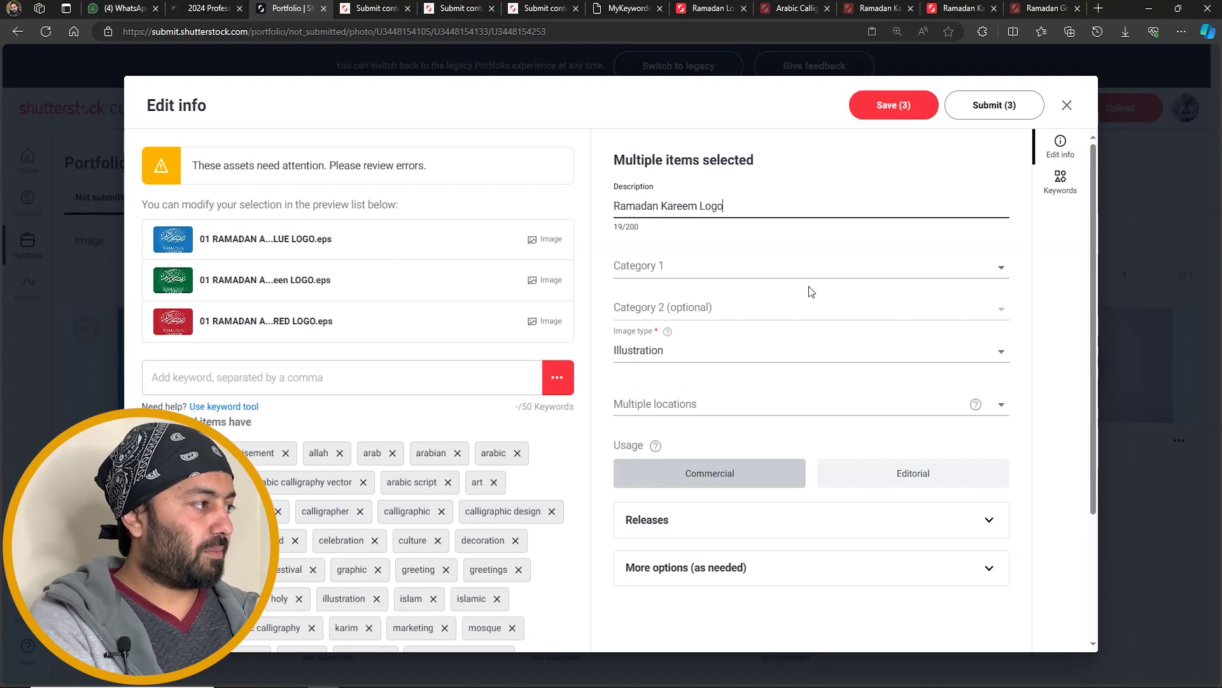
pyautogui.write(' social media post template design')
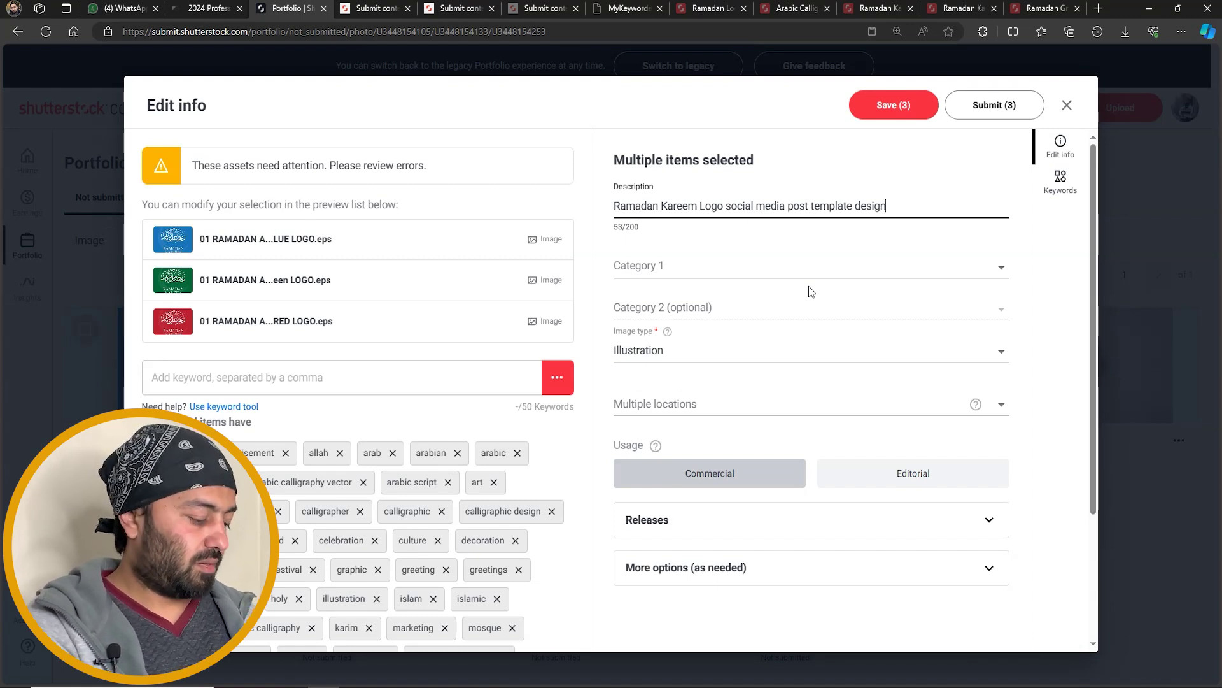
pyautogui.press('BackSpace')
pyautogui.write('. Blue ')
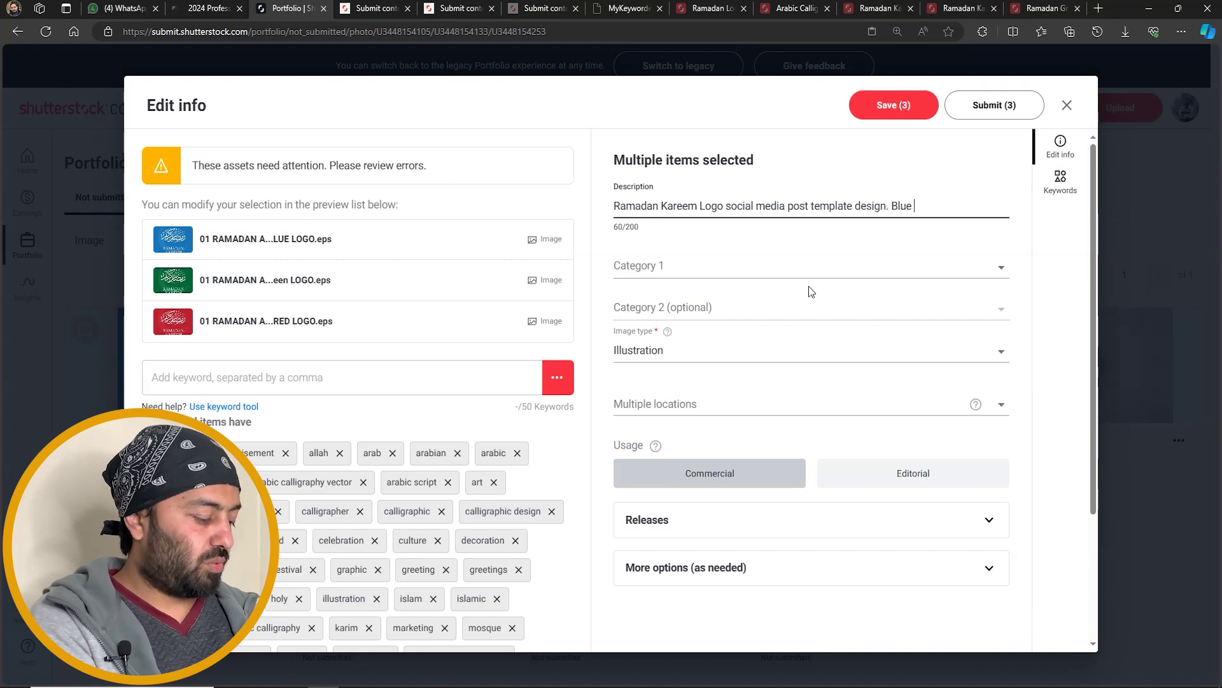
pyautogui.write('th')
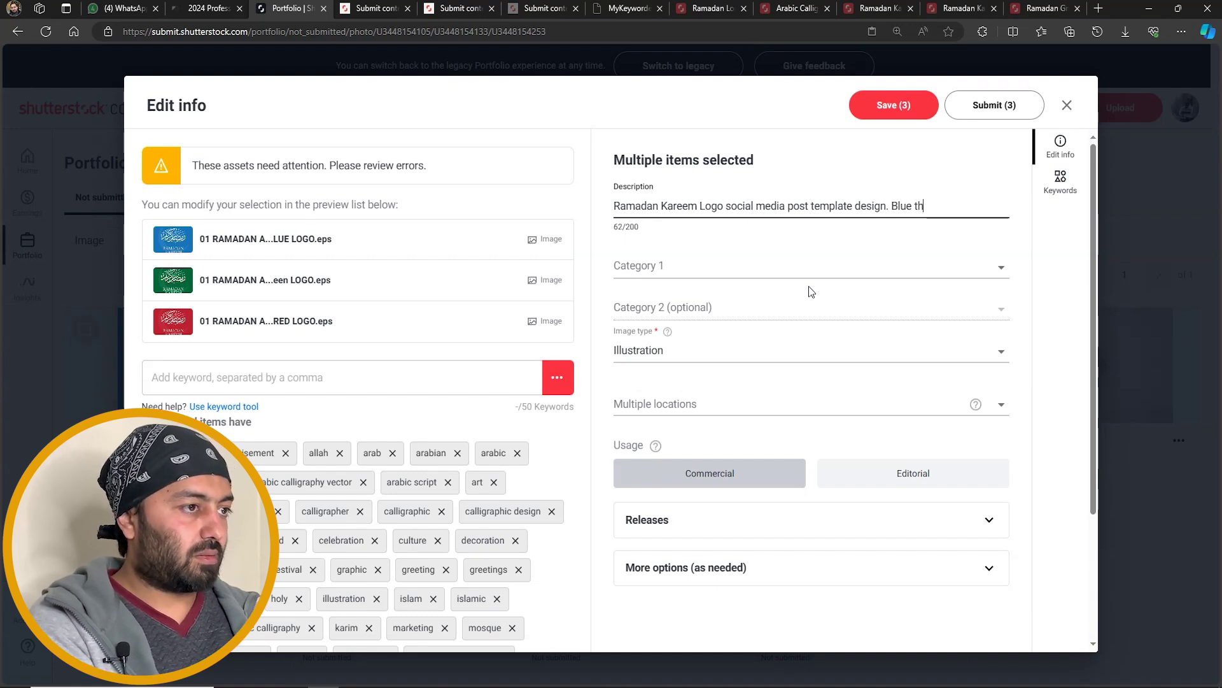
pyautogui.write('eme artwork')
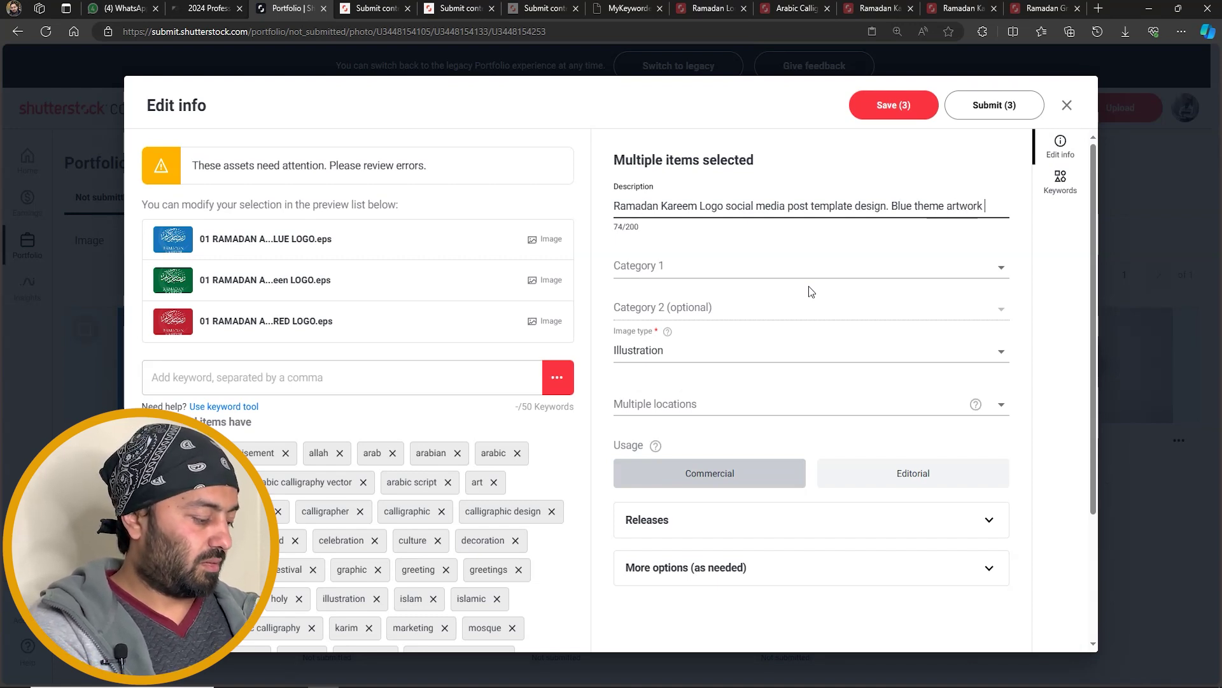
pyautogui.write(' for ramadan greetings.')
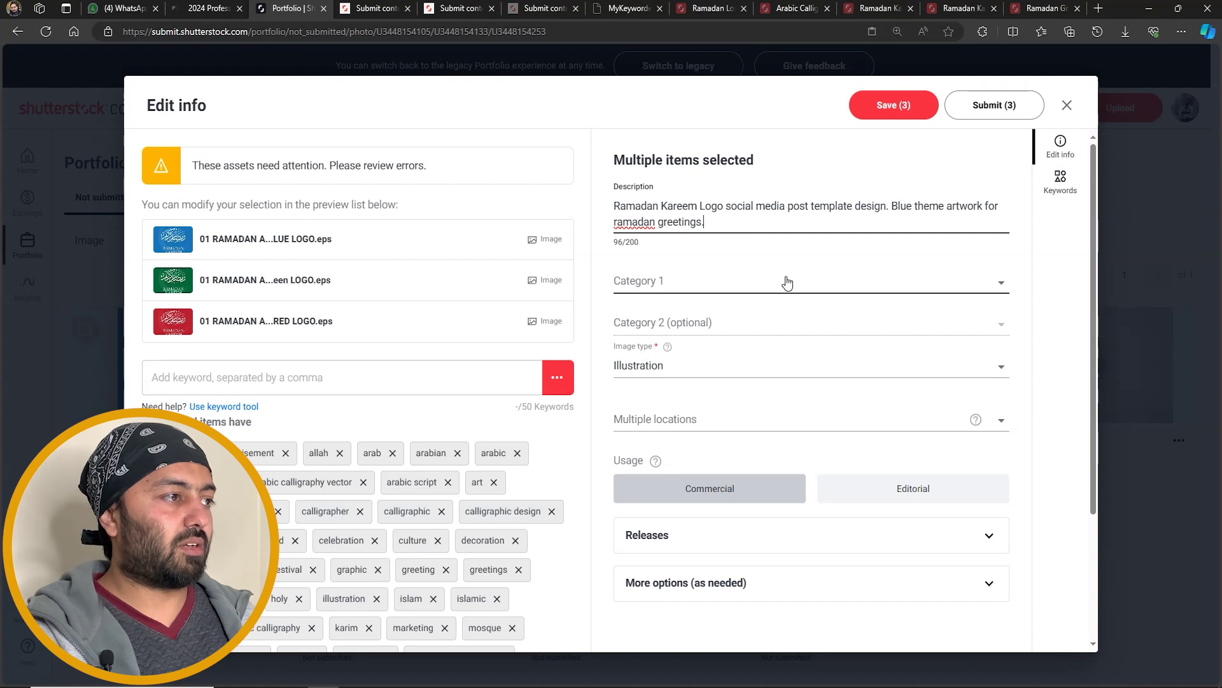
# Capitalise the second "Ramadan" in the description and append "EPS file." at its end.
pyautogui.click(619, 223)
pyautogui.press('BackSpace')
pyautogui.write('R')
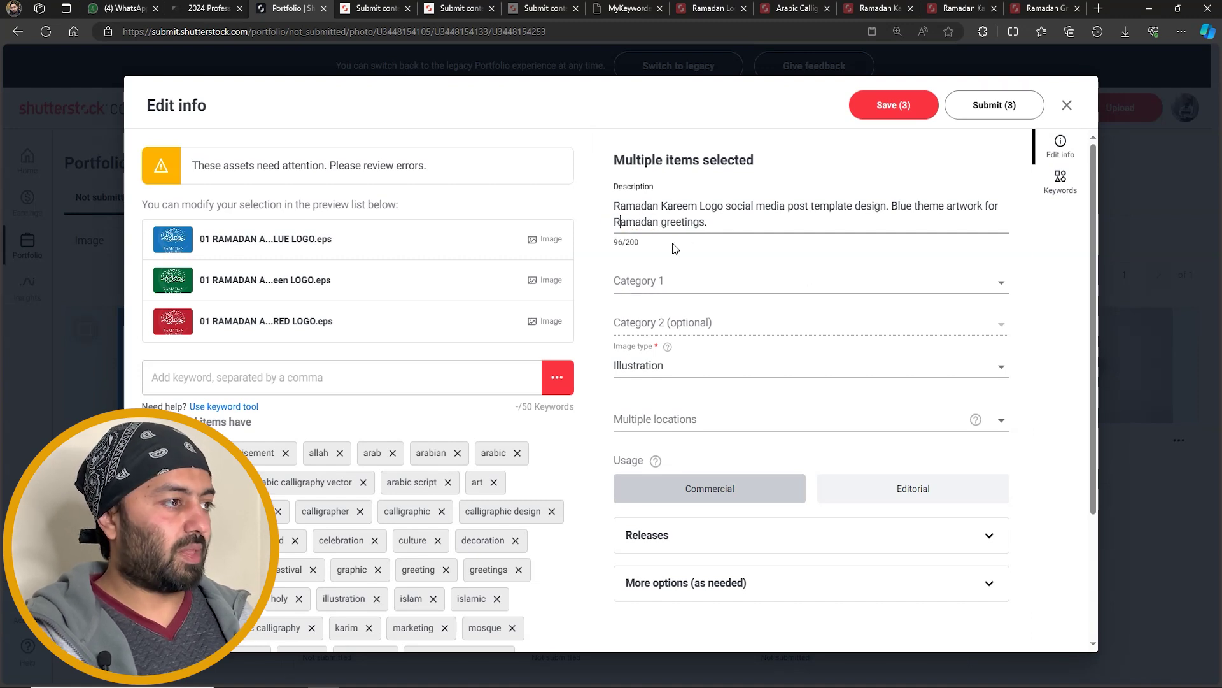
pyautogui.click(742, 228)
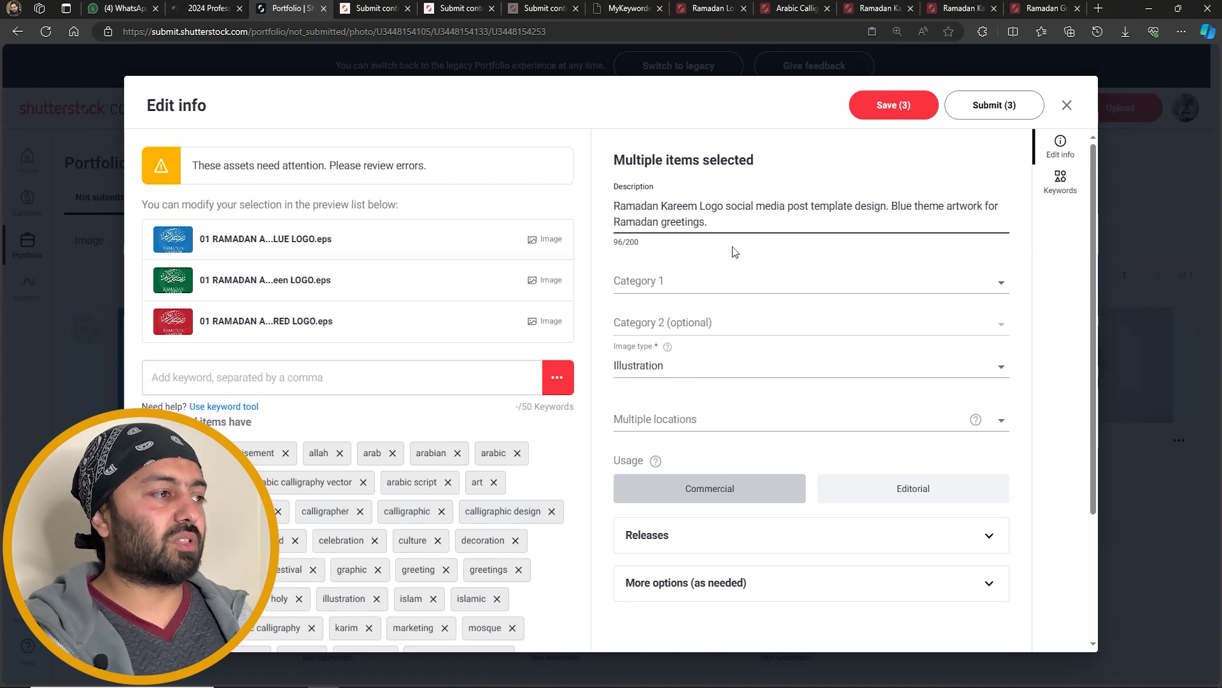
pyautogui.write('EPS f')
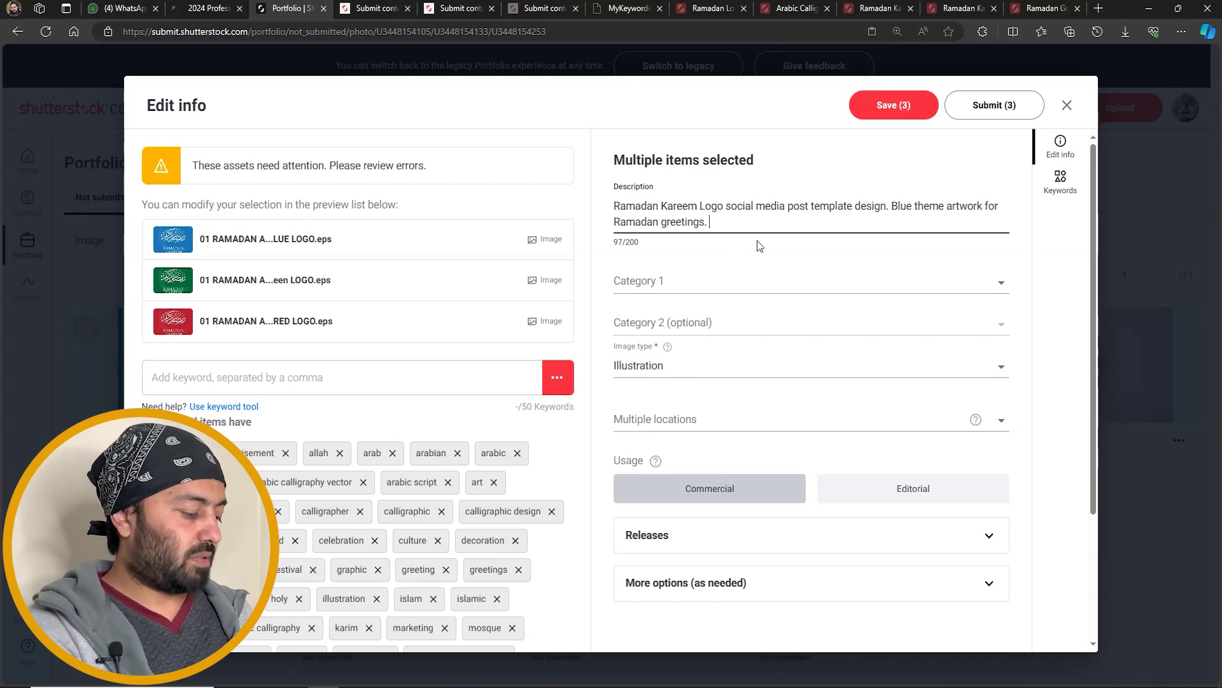
pyautogui.write('ile.')
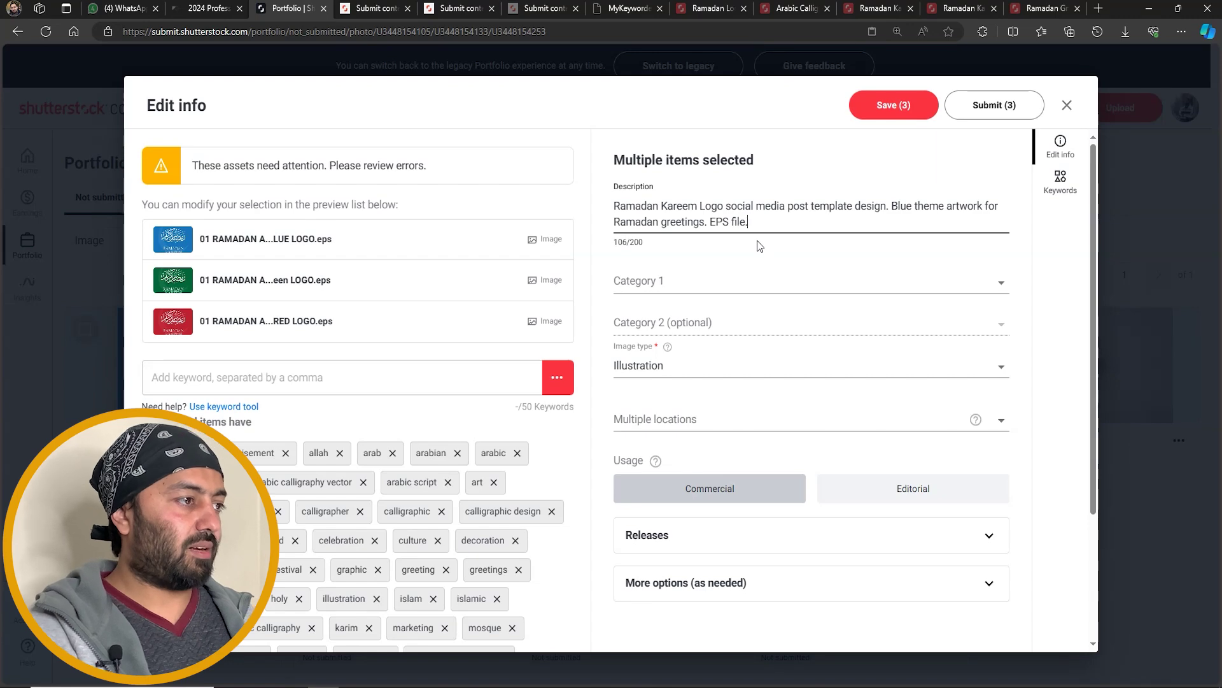
# Set Category 1 to Arts and Category 2 to Religion for all three logos.
pyautogui.click(668, 285)
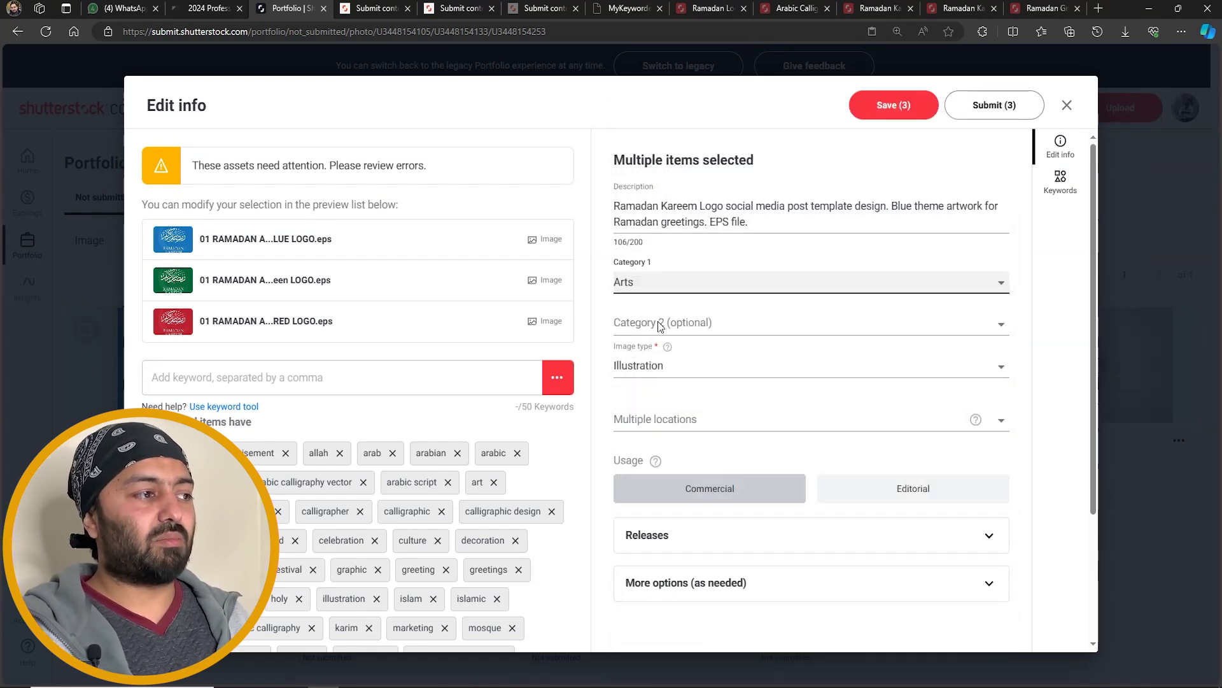
pyautogui.click(660, 325)
pyautogui.scroll(-2, 674, 335)
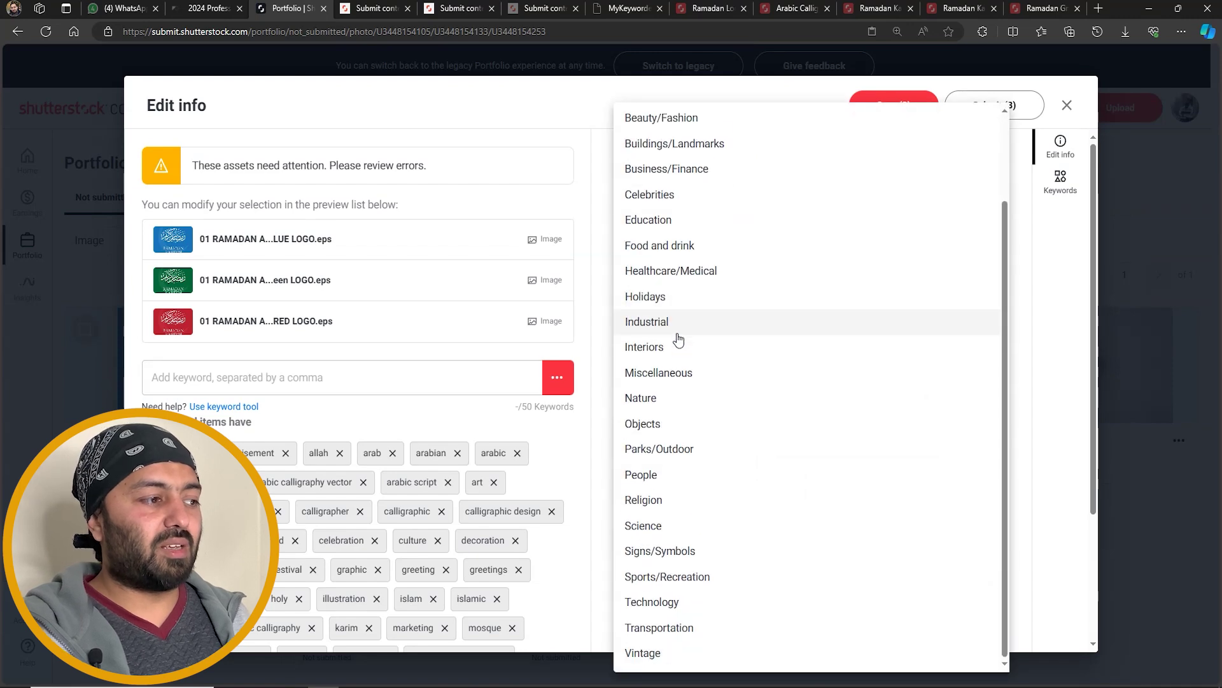
pyautogui.click(674, 512)
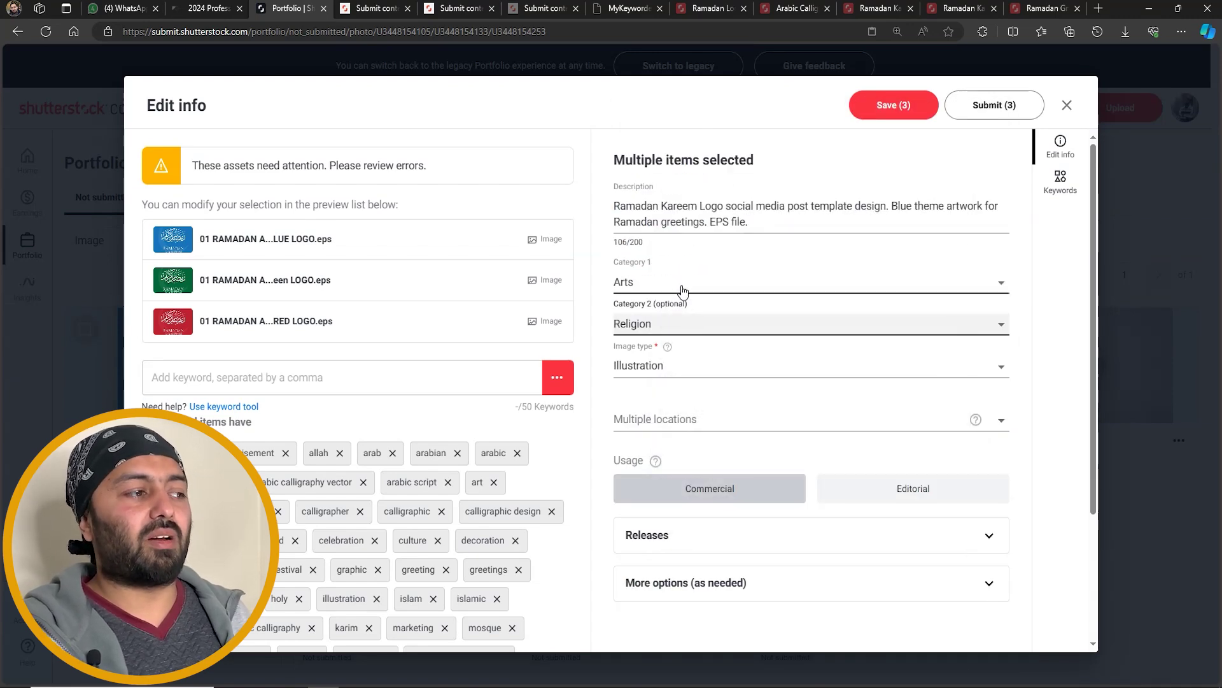
# Set the location of the three logos to Dubai - United Arab Emirates and save their shared details.
pyautogui.click(682, 417)
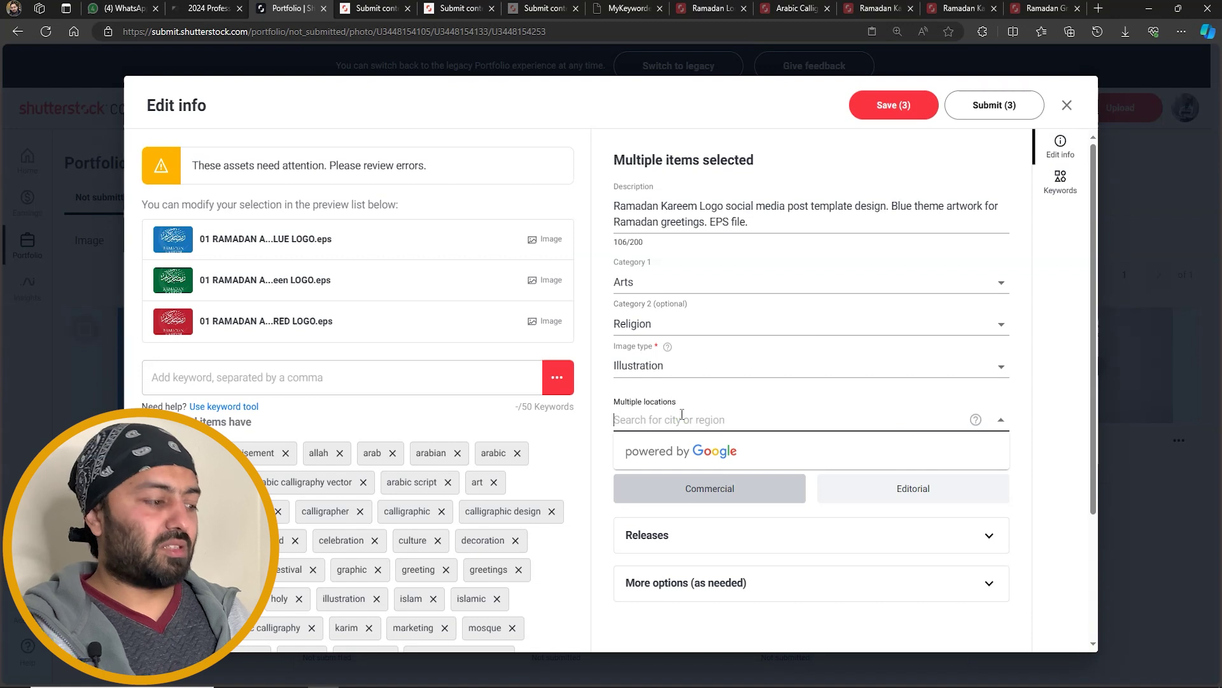
pyautogui.write('Dubai')
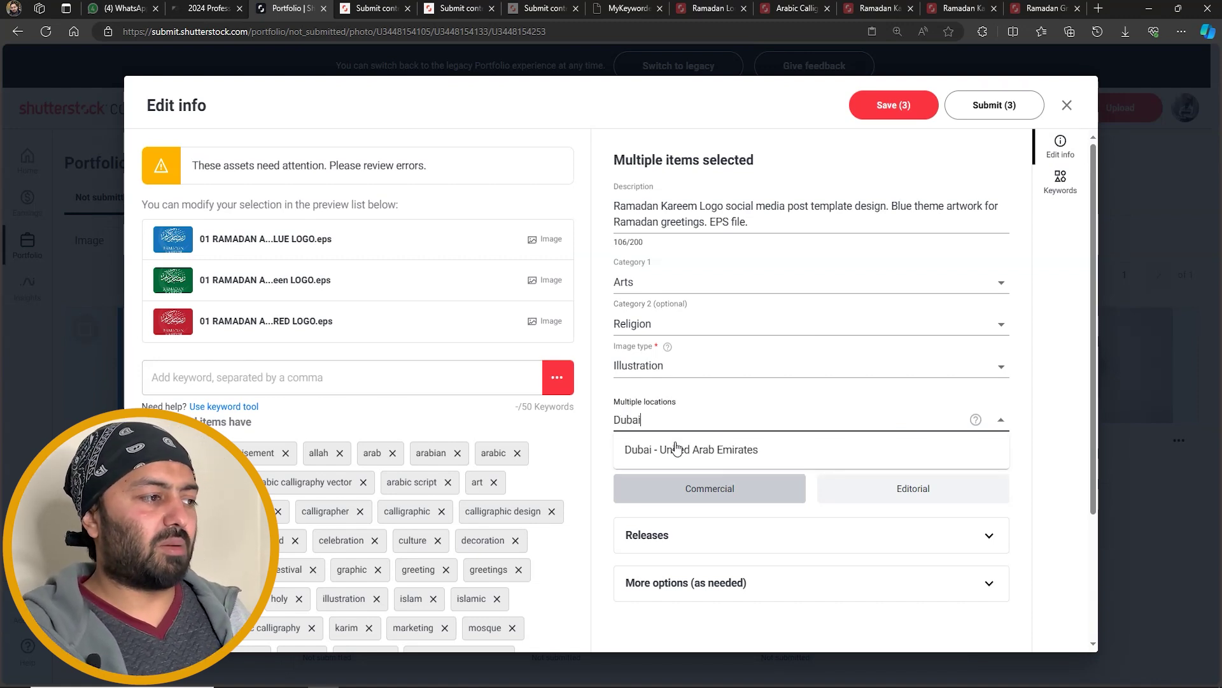
pyautogui.click(676, 449)
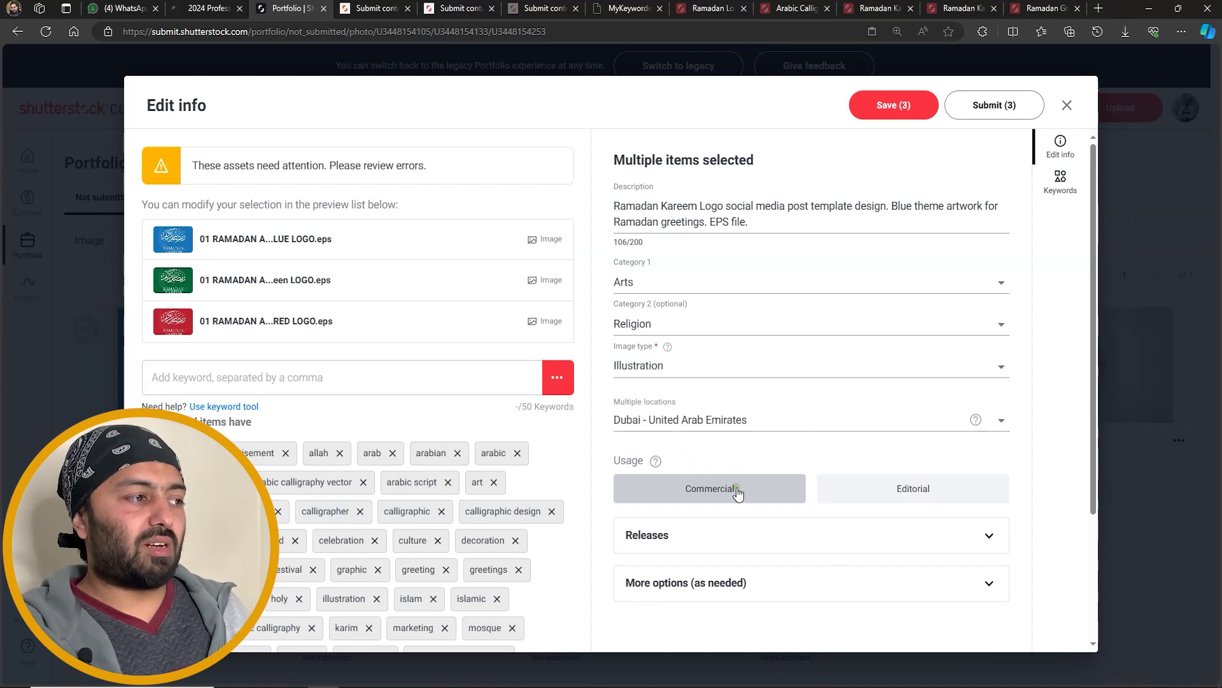
pyautogui.scroll(-1, 723, 487)
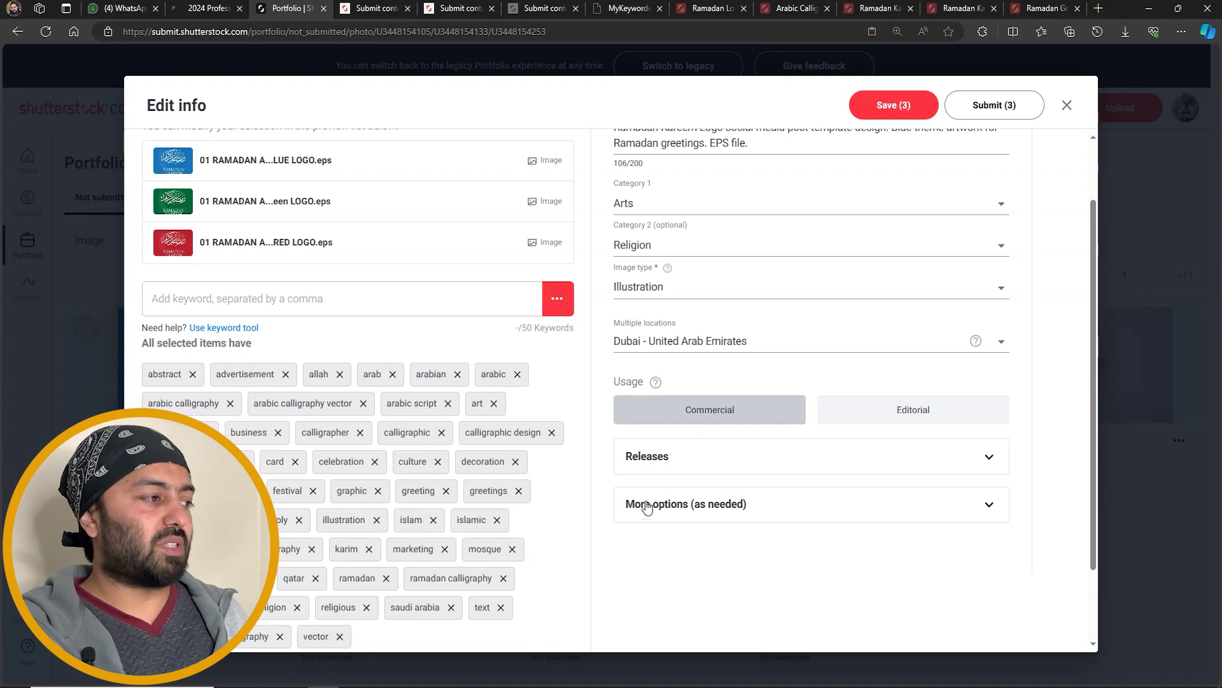
pyautogui.scroll(-1, 700, 519)
pyautogui.scroll(2, 690, 510)
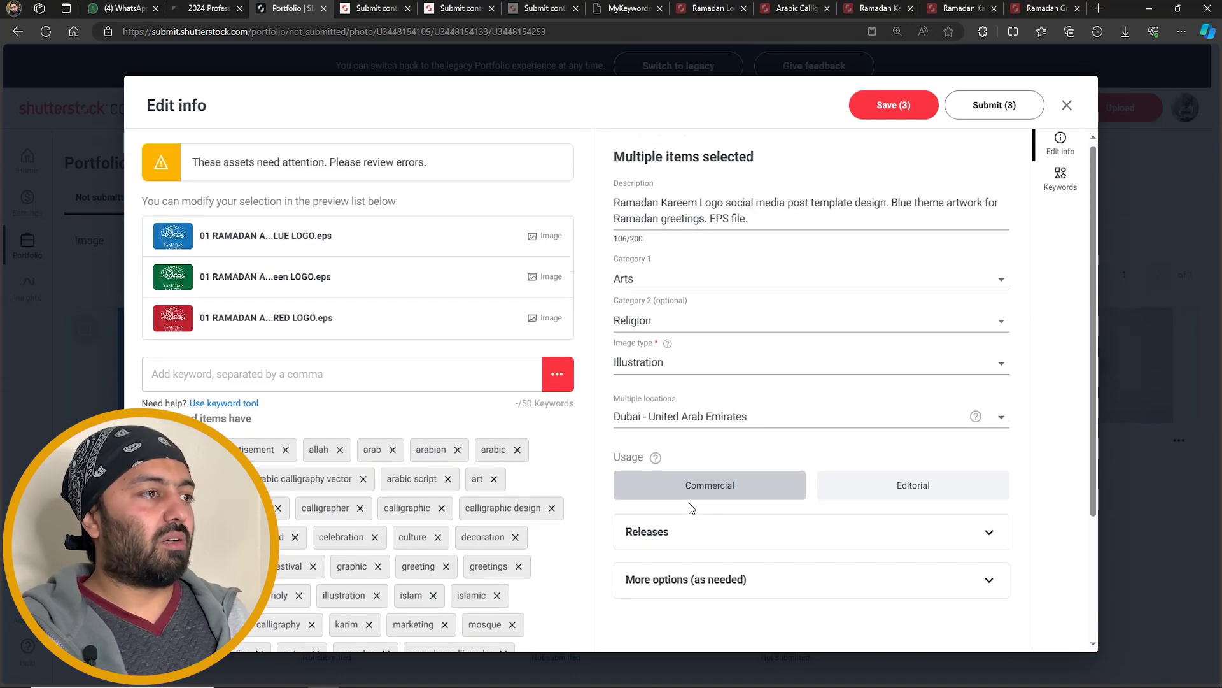
pyautogui.click(879, 105)
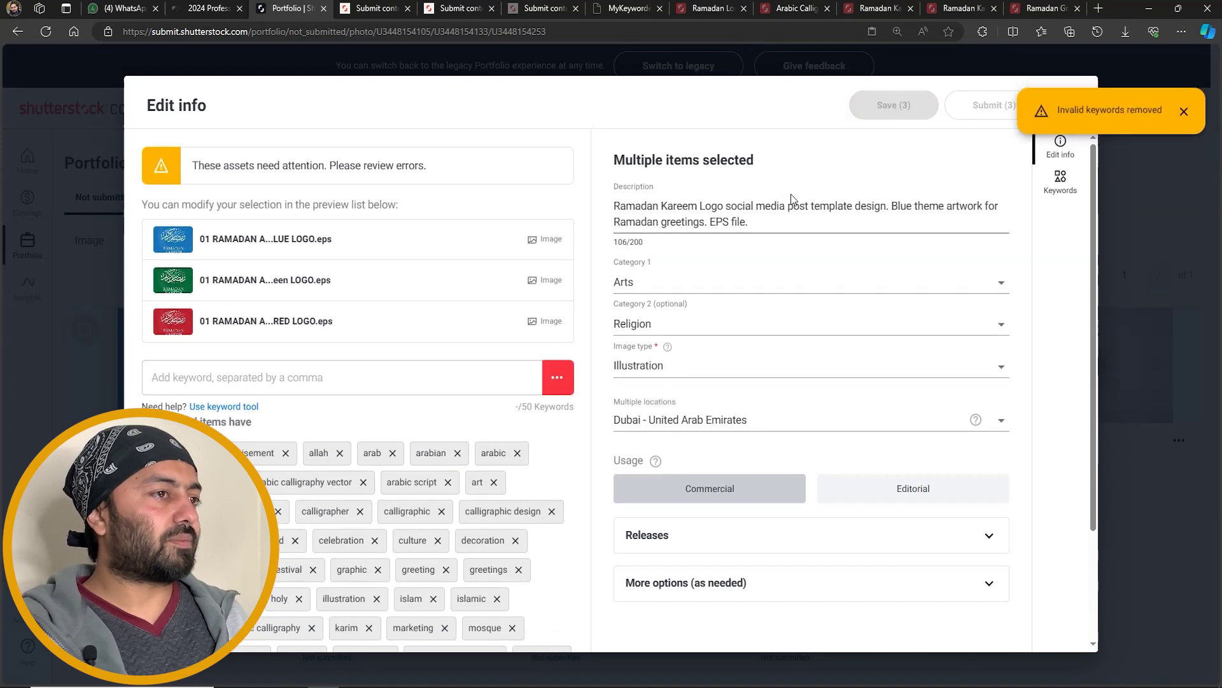
# Add all the suggested keywords to the three logos, and enter "islamic" as a further keyword.
pyautogui.click(430, 392)
pyautogui.scroll(-2, 355, 404)
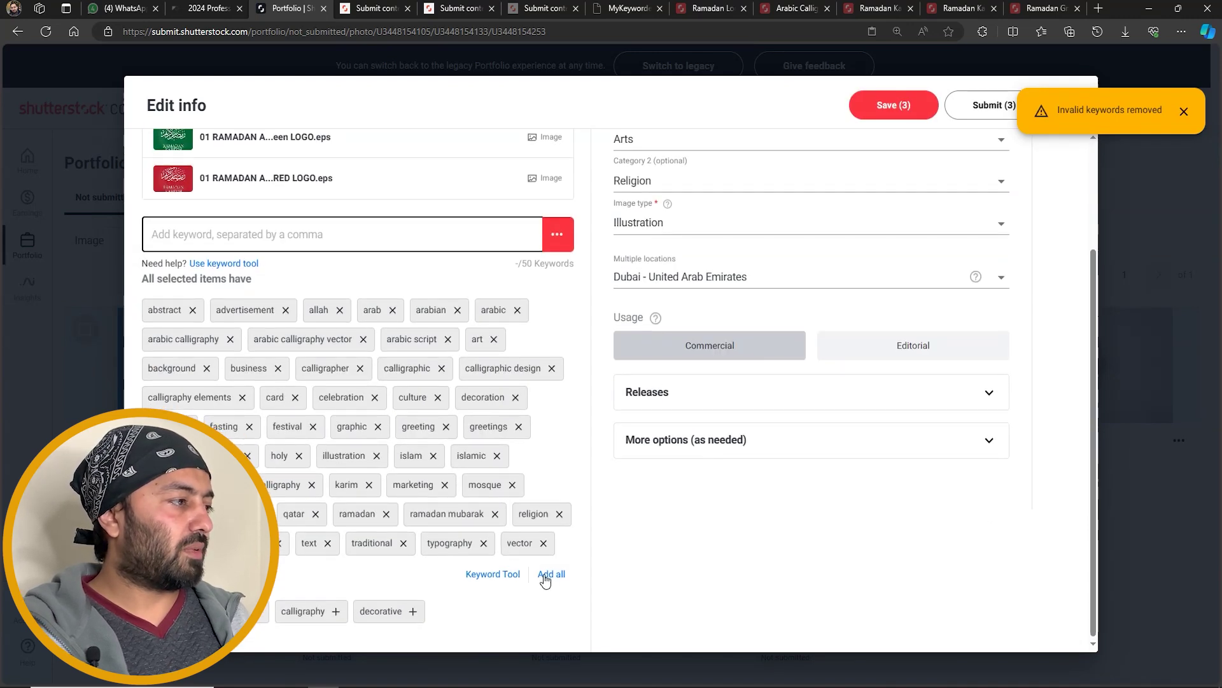
pyautogui.click(545, 576)
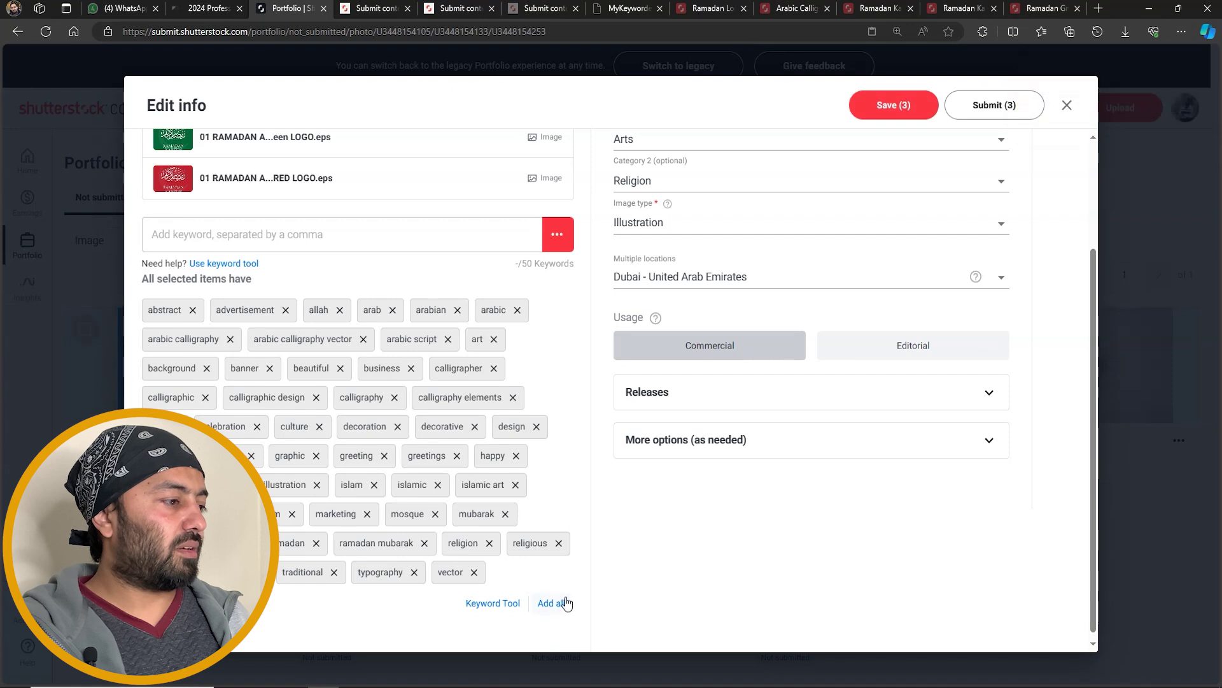
pyautogui.click(290, 242)
pyautogui.write('islamic')
pyautogui.press('Return')
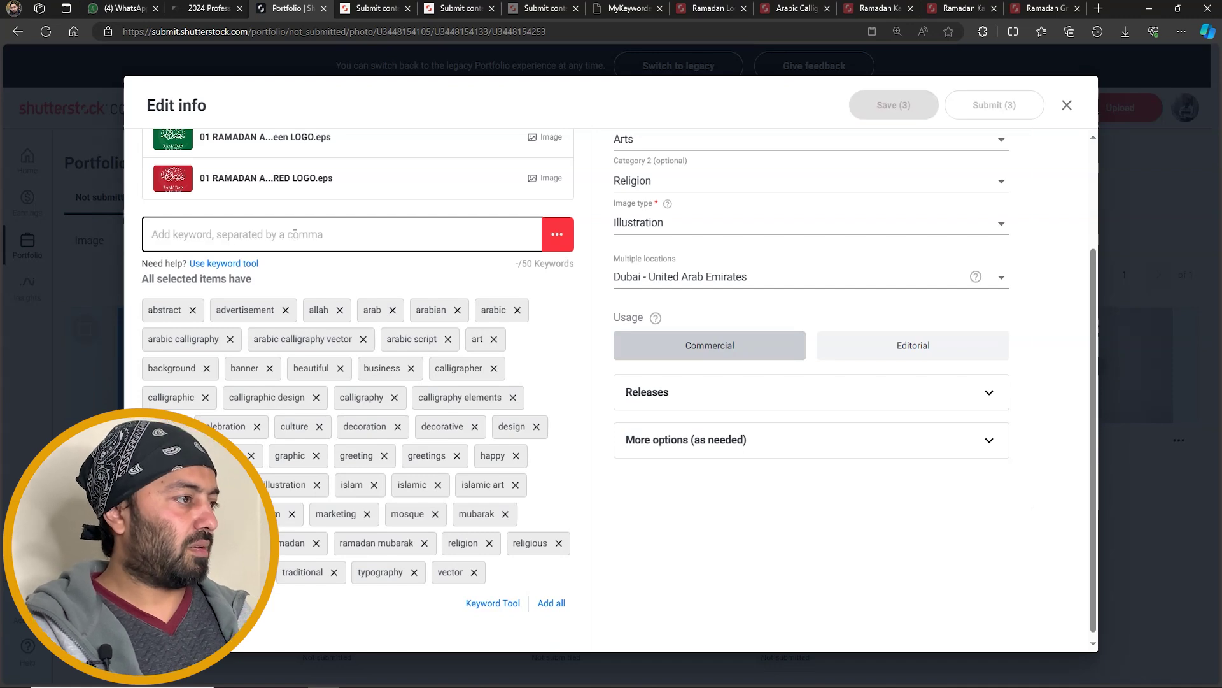
# Review the flagged errors and shared keywords of the three logos, and add all the suggested keywords again.
pyautogui.scroll(2, 392, 337)
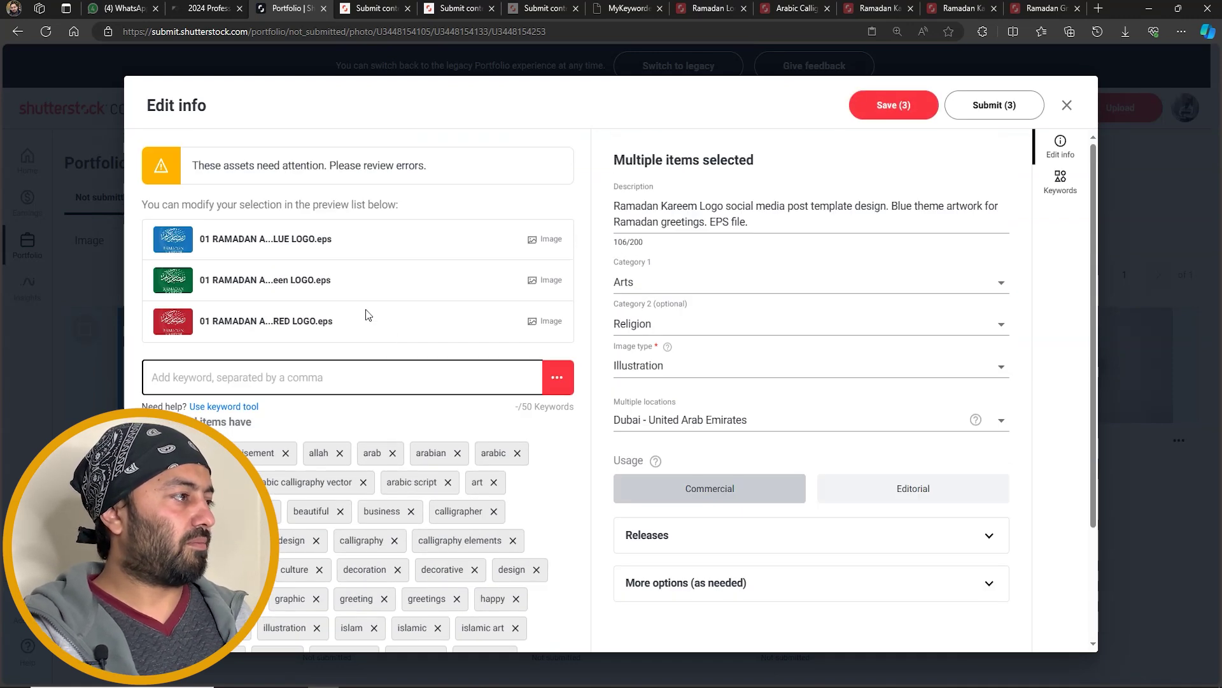
pyautogui.click(288, 162)
pyautogui.scroll(-2, 399, 243)
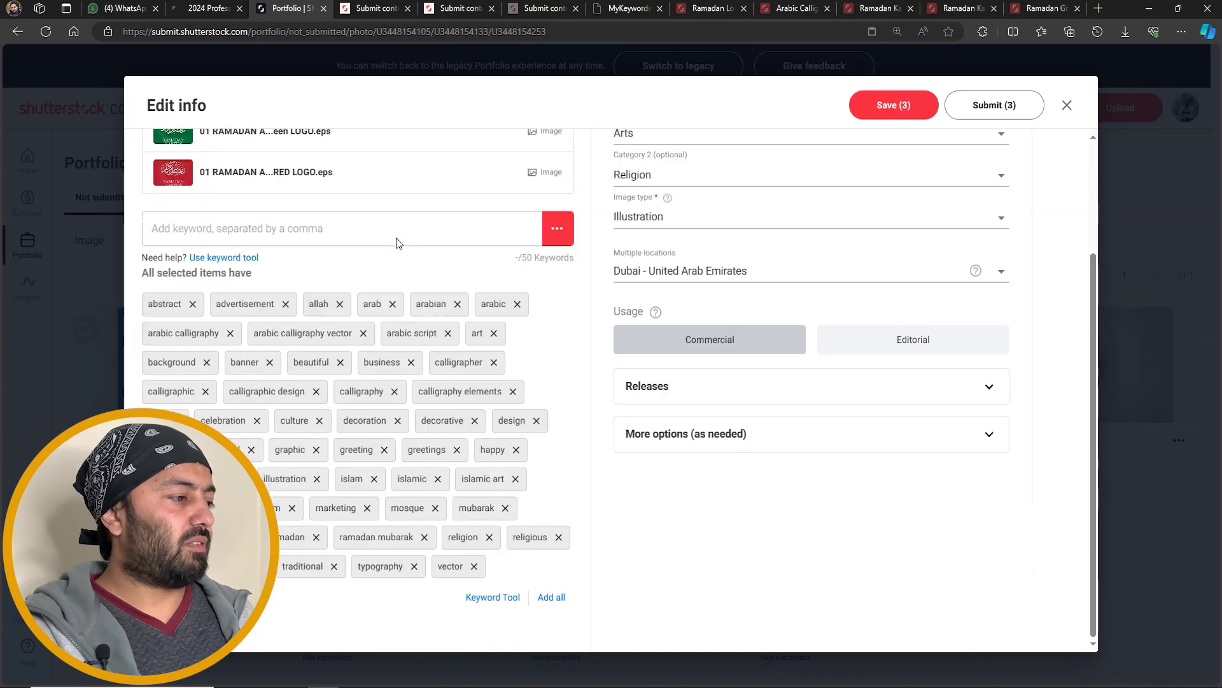
pyautogui.scroll(2, 318, 522)
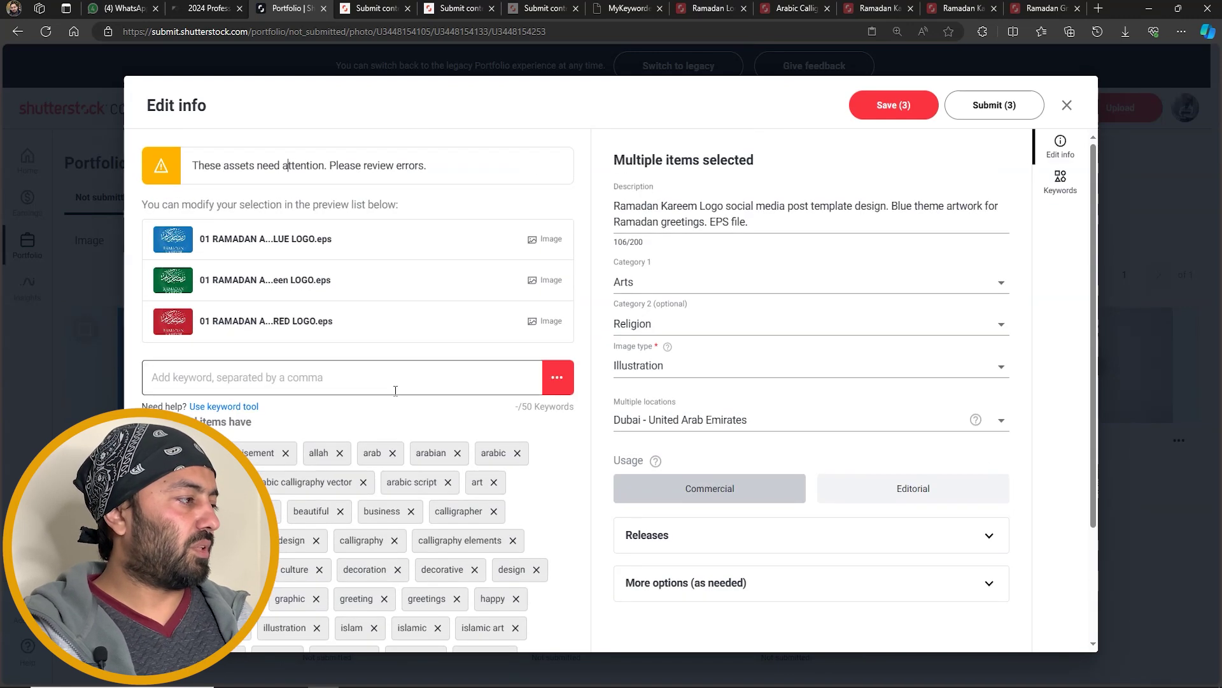
pyautogui.scroll(-2, 295, 464)
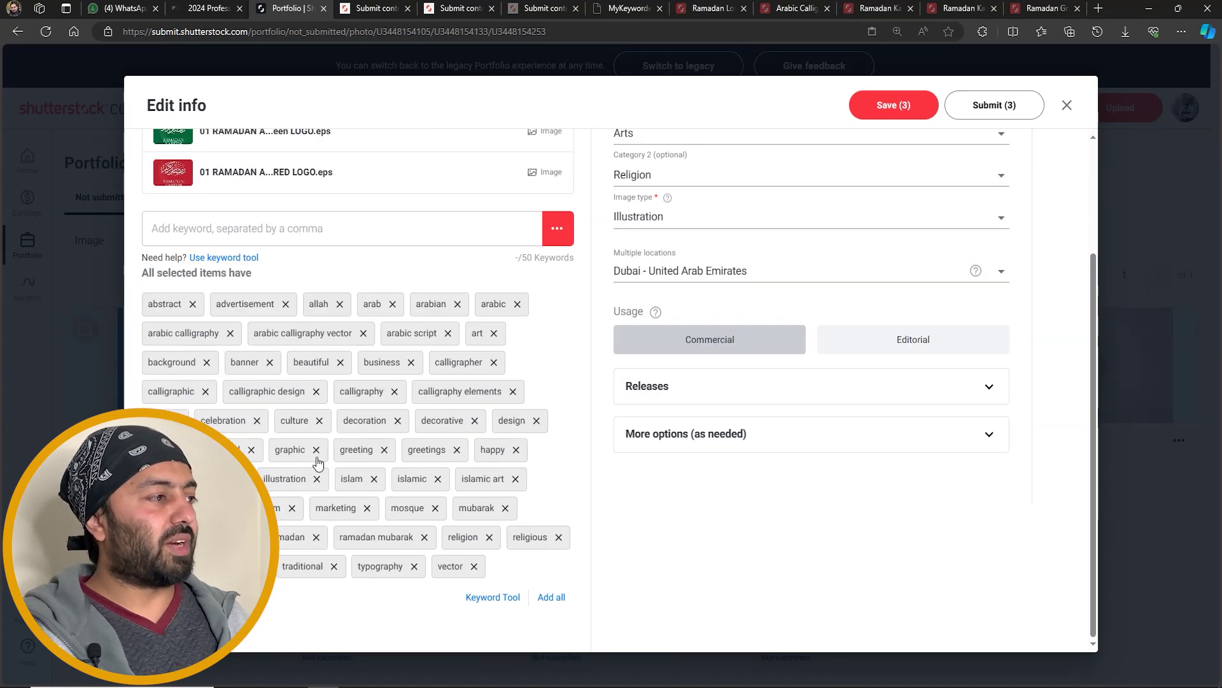
pyautogui.click(560, 232)
pyautogui.click(523, 278)
pyautogui.scroll(-1, 468, 380)
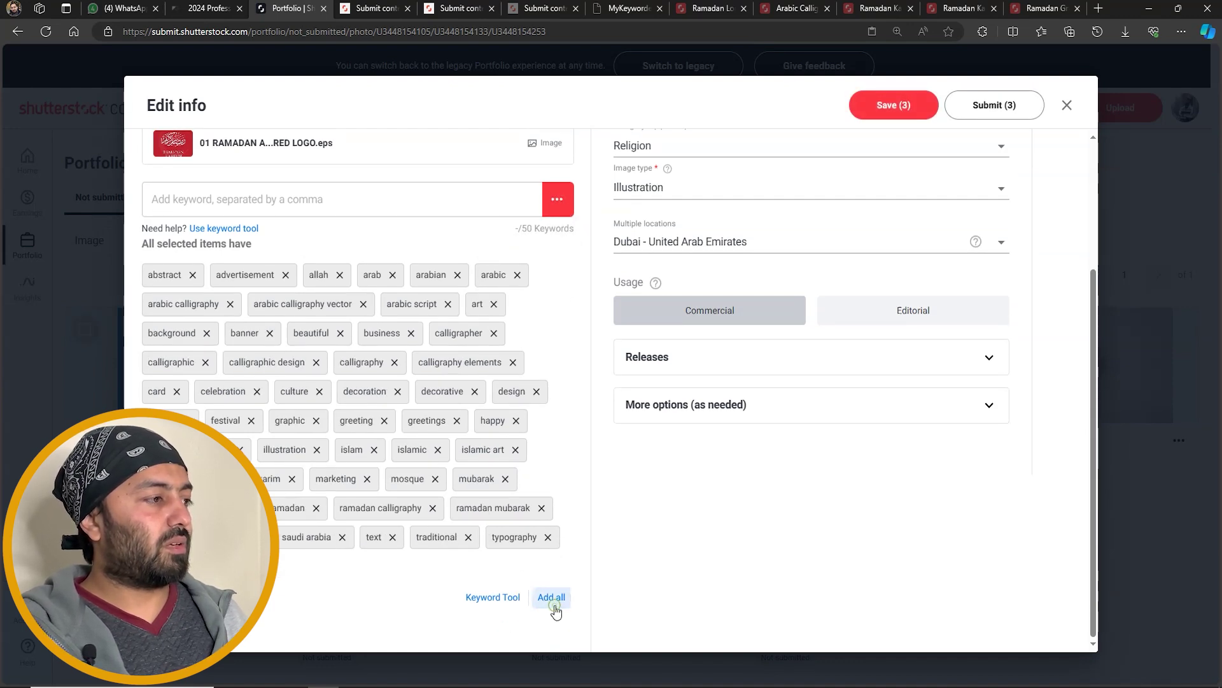
# Remove the keywords art, vector, traditional, ramadan mubarak, qatar, ramadan, karim and holy from the three logos.
pyautogui.click(496, 304)
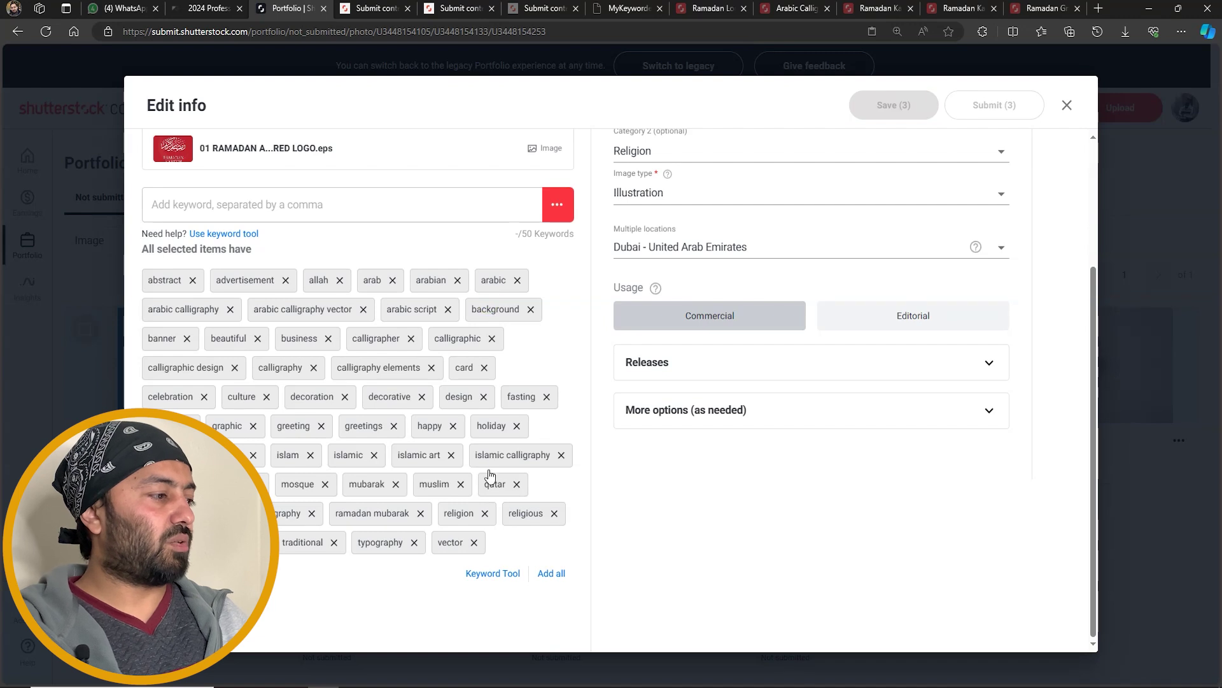
pyautogui.click(475, 543)
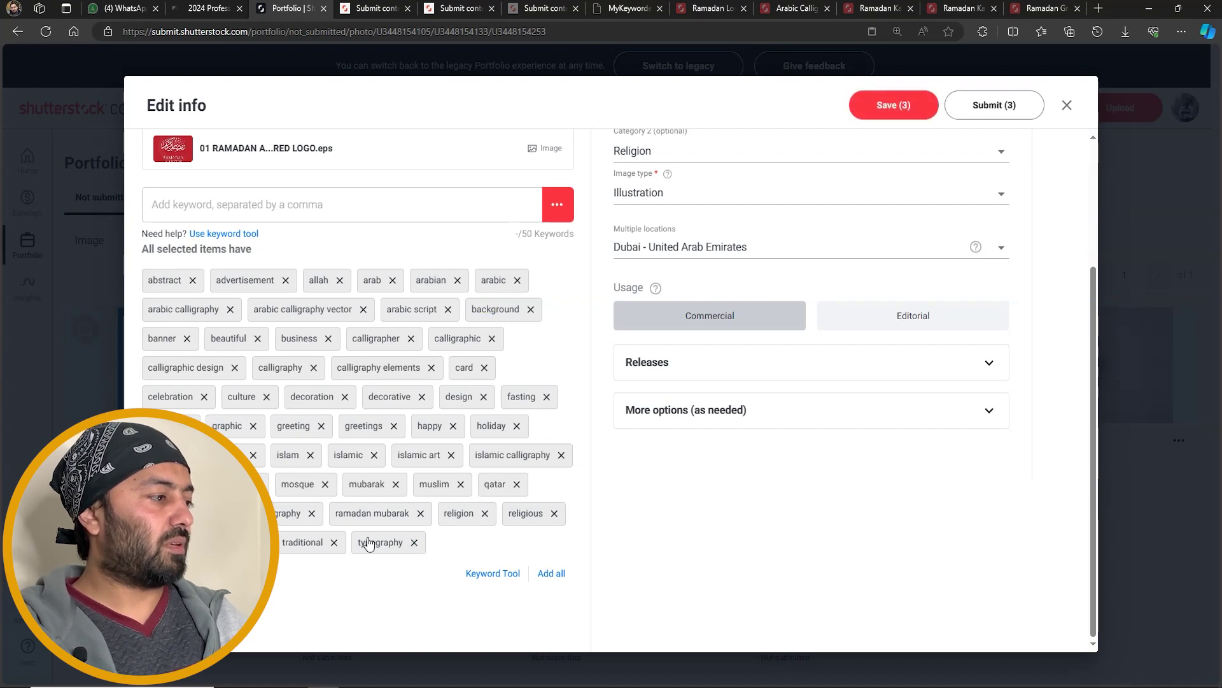
pyautogui.click(334, 542)
pyautogui.click(420, 513)
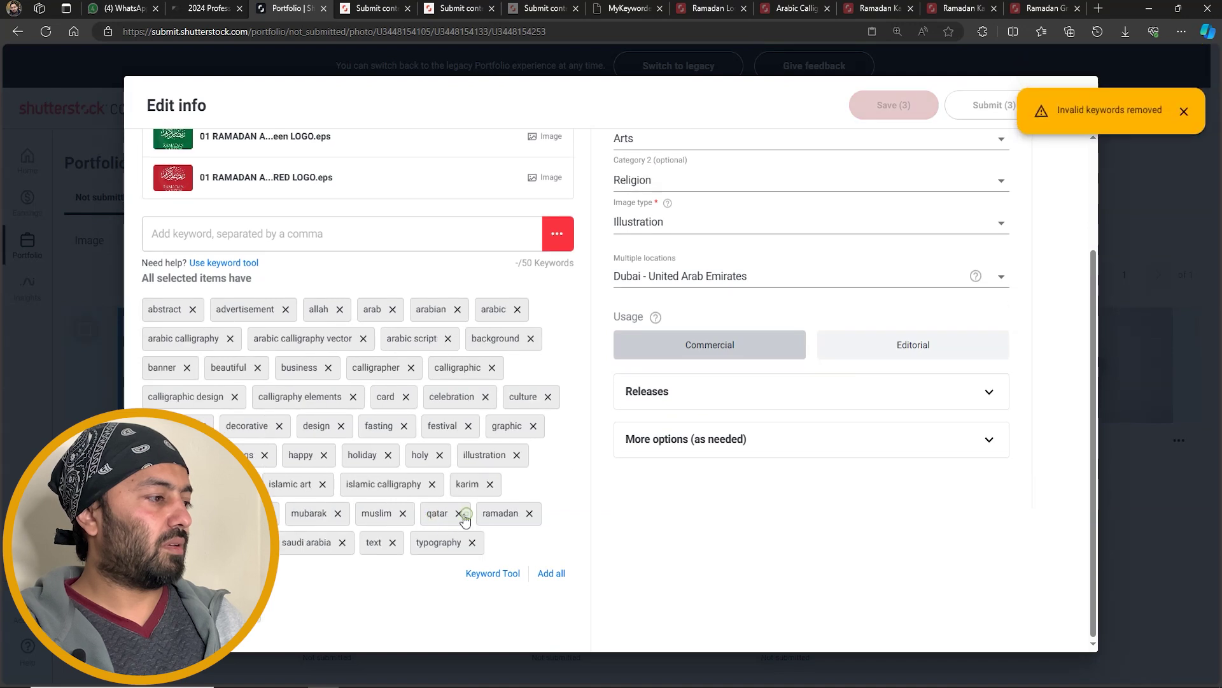
pyautogui.click(458, 513)
pyautogui.click(475, 513)
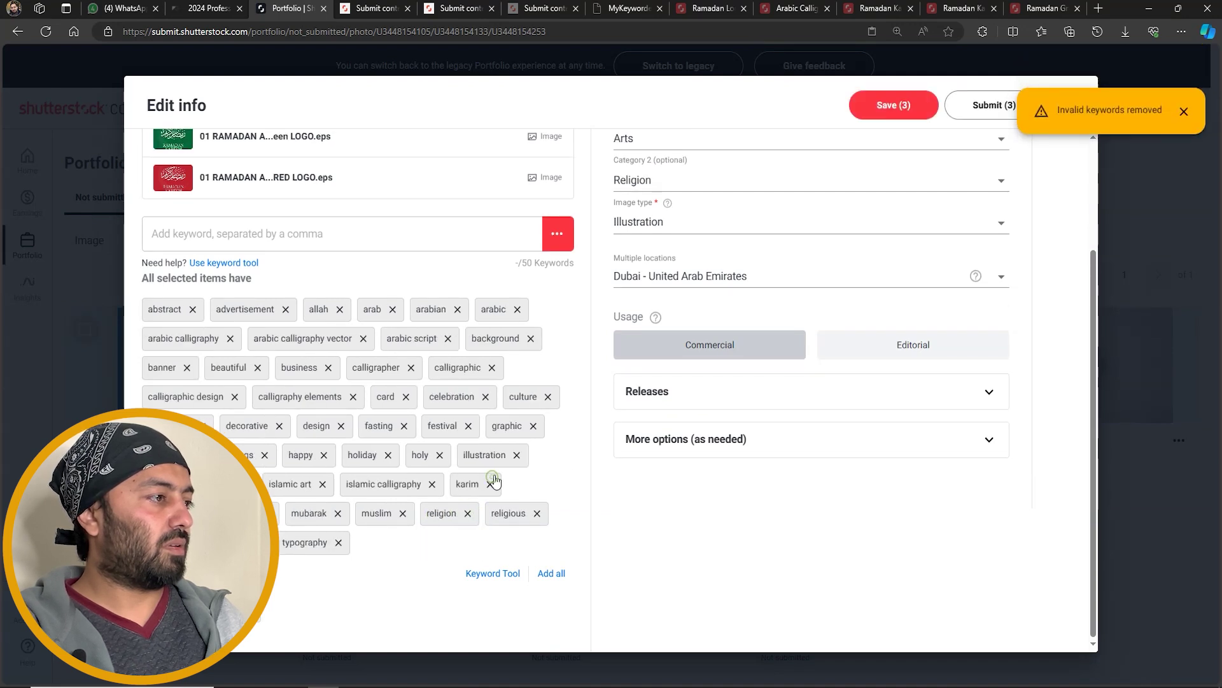
pyautogui.click(495, 482)
pyautogui.click(439, 455)
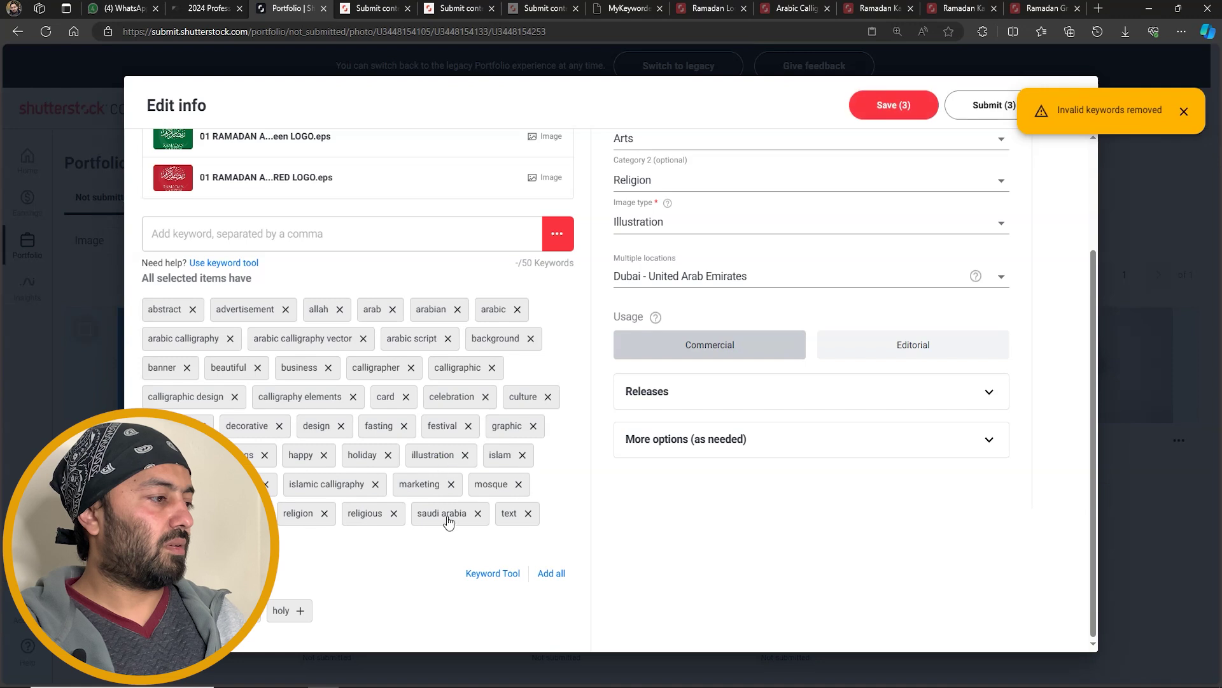
# Remove the keywords text, marketing, illustration, festival, background and arabic from the three logos, and try to save the shared details.
pyautogui.click(528, 513)
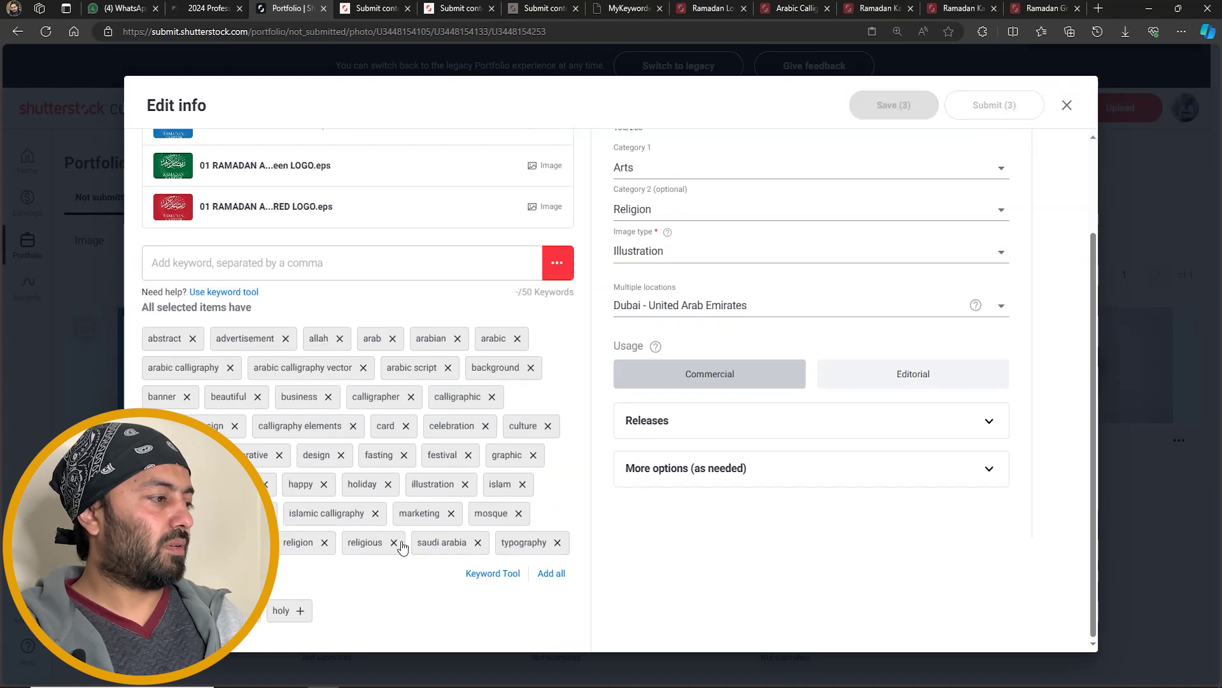
pyautogui.click(451, 513)
pyautogui.click(465, 483)
pyautogui.click(468, 454)
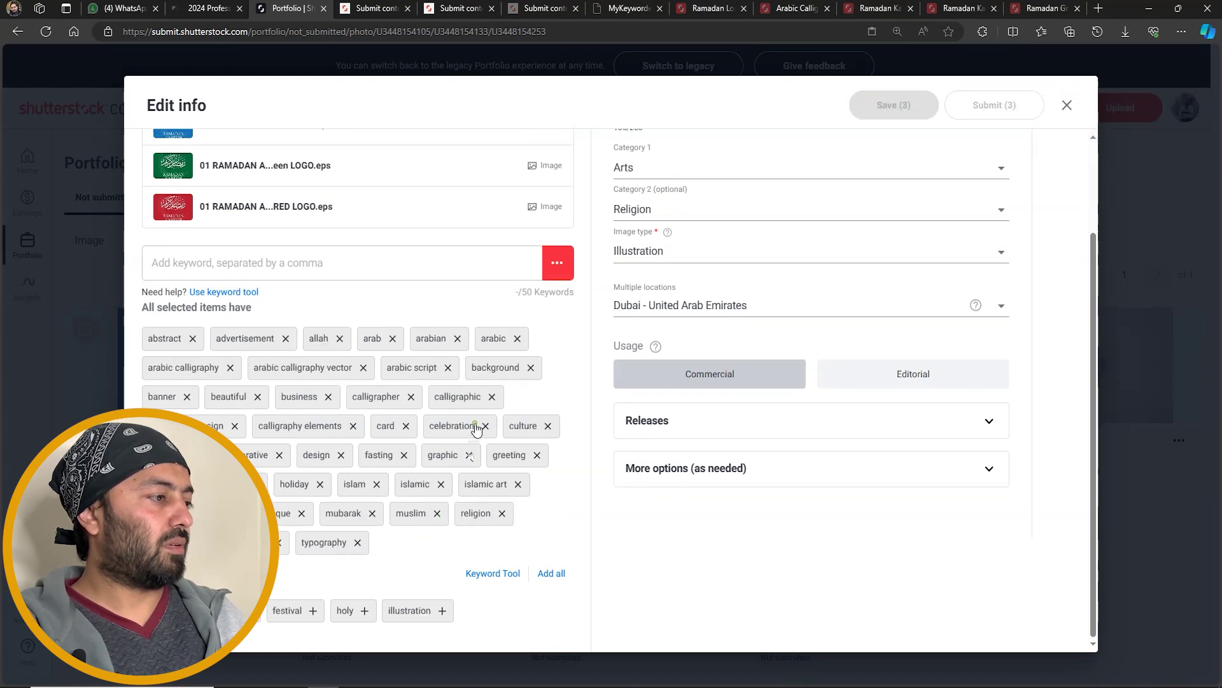
pyautogui.click(531, 368)
pyautogui.click(517, 338)
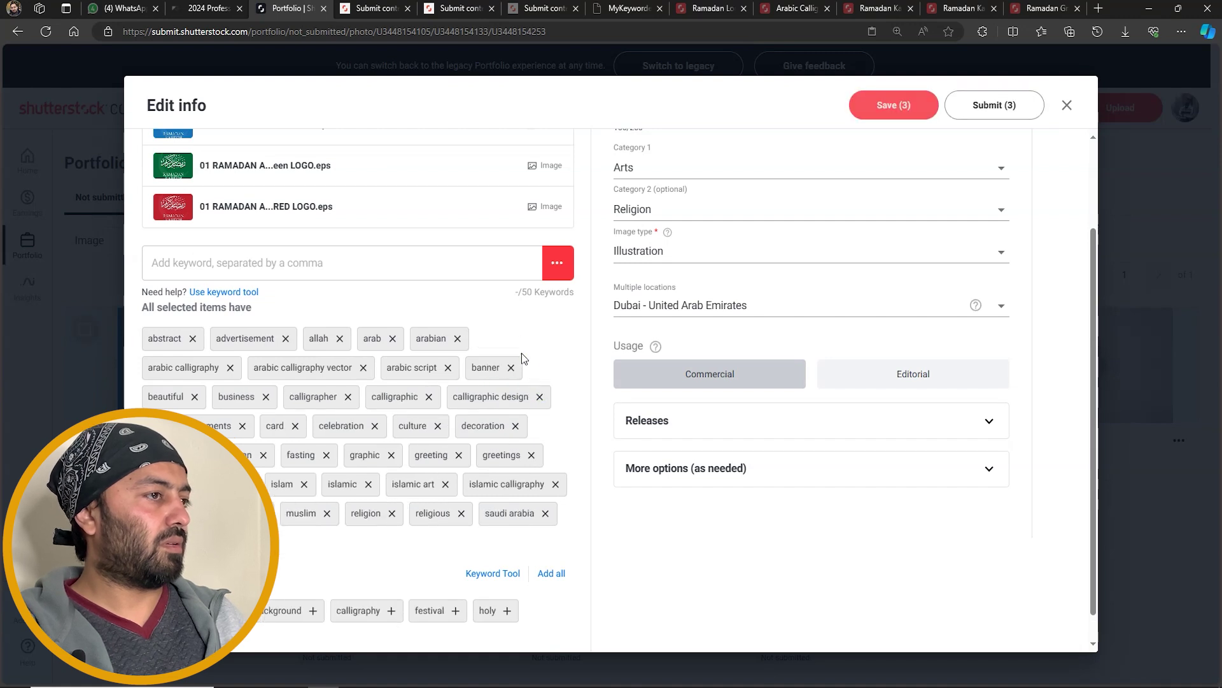
pyautogui.click(894, 105)
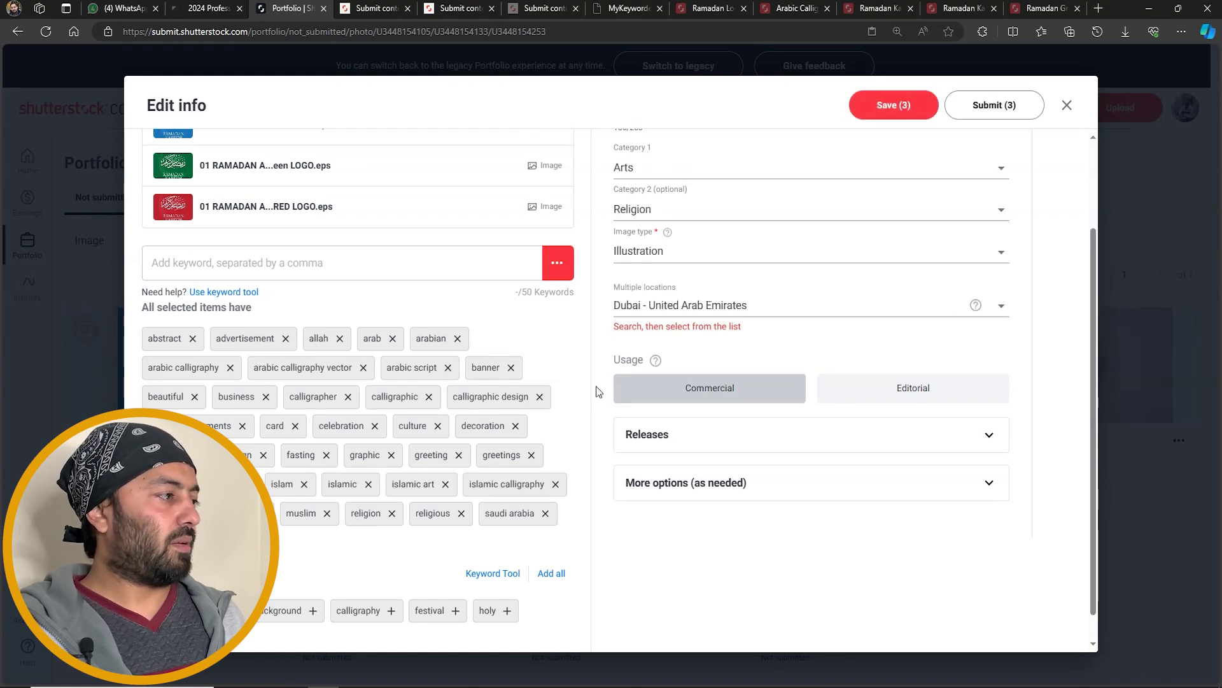
# Reselect Dubai - United Arab Emirates as the location for the three logos and try to save their details again.
pyautogui.click(732, 305)
pyautogui.click(732, 333)
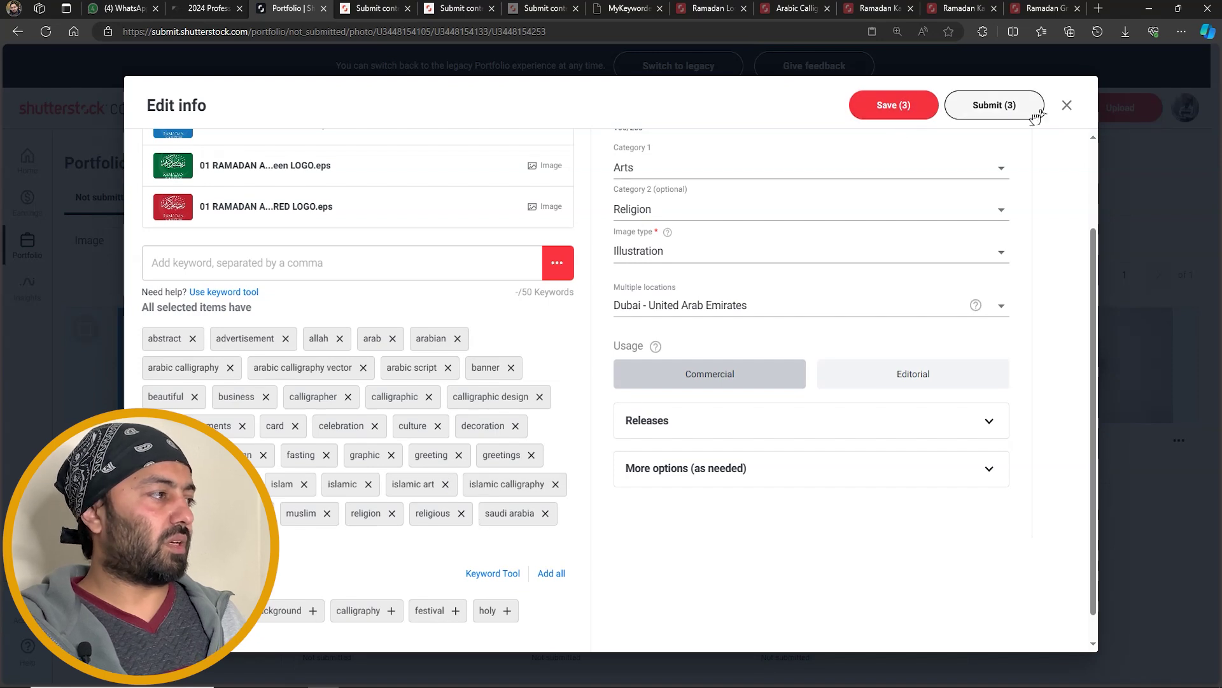
pyautogui.scroll(2, 423, 382)
pyautogui.scroll(-2, 422, 414)
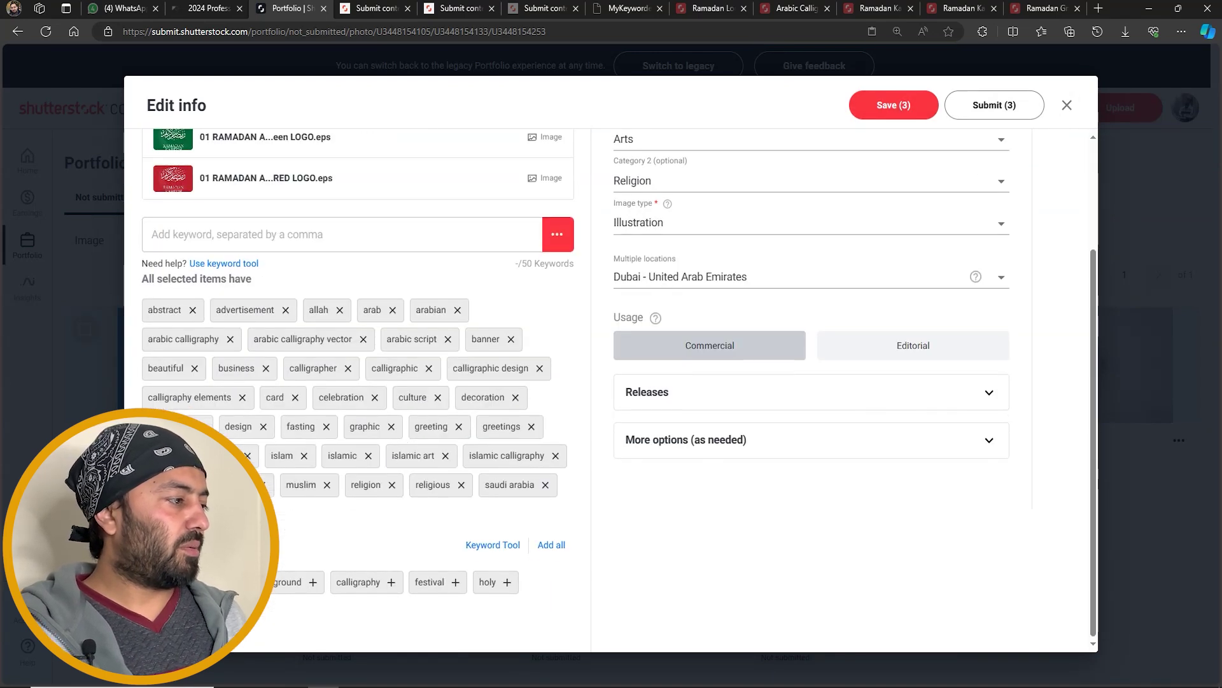
pyautogui.click(894, 105)
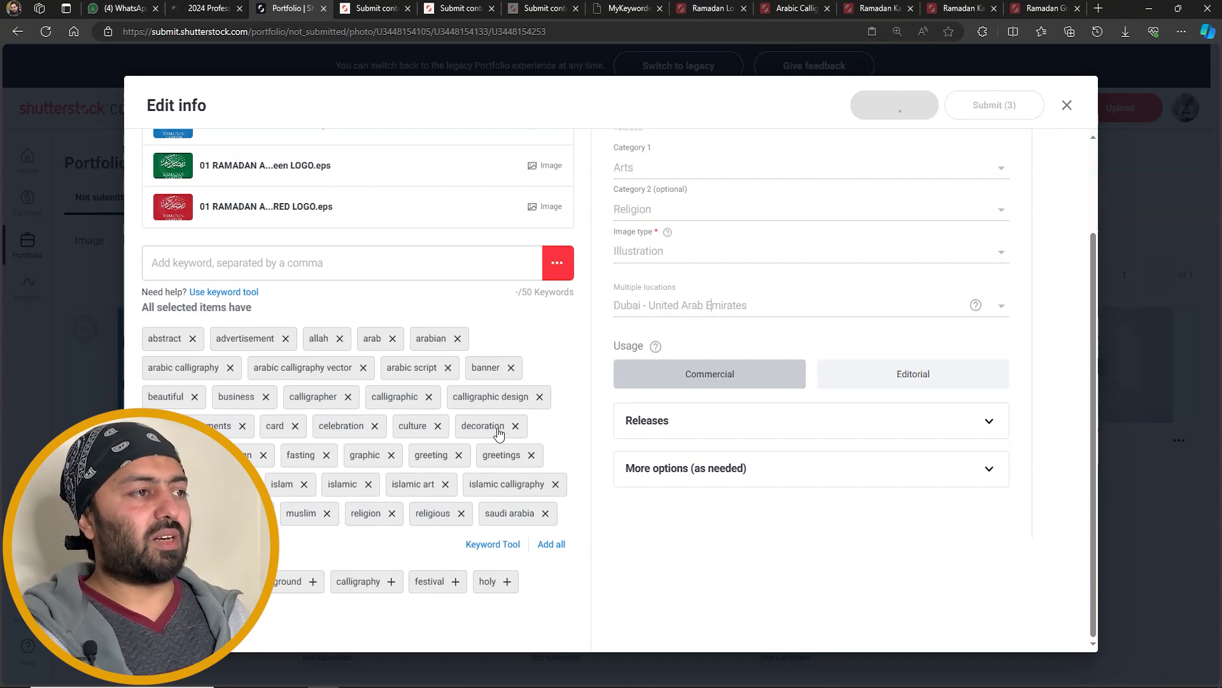
# Leave the three logos' info editor without saving the changes, and switch the portfolio to the legacy experience.
pyautogui.click(1067, 105)
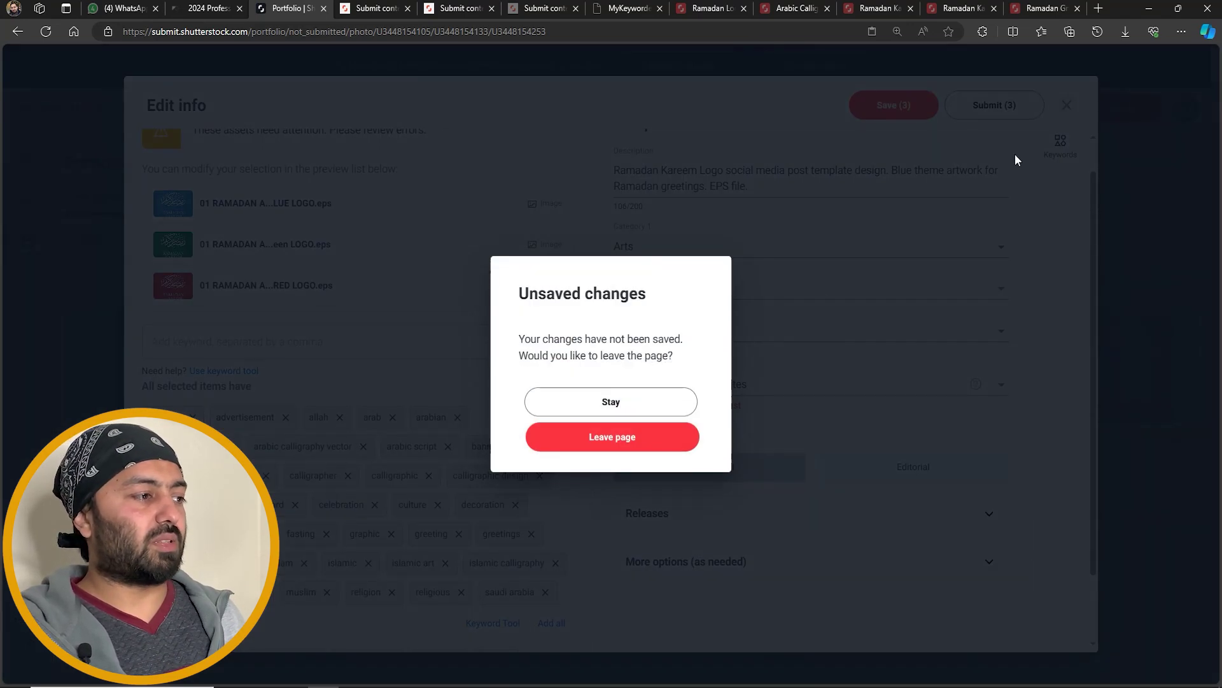
pyautogui.click(648, 447)
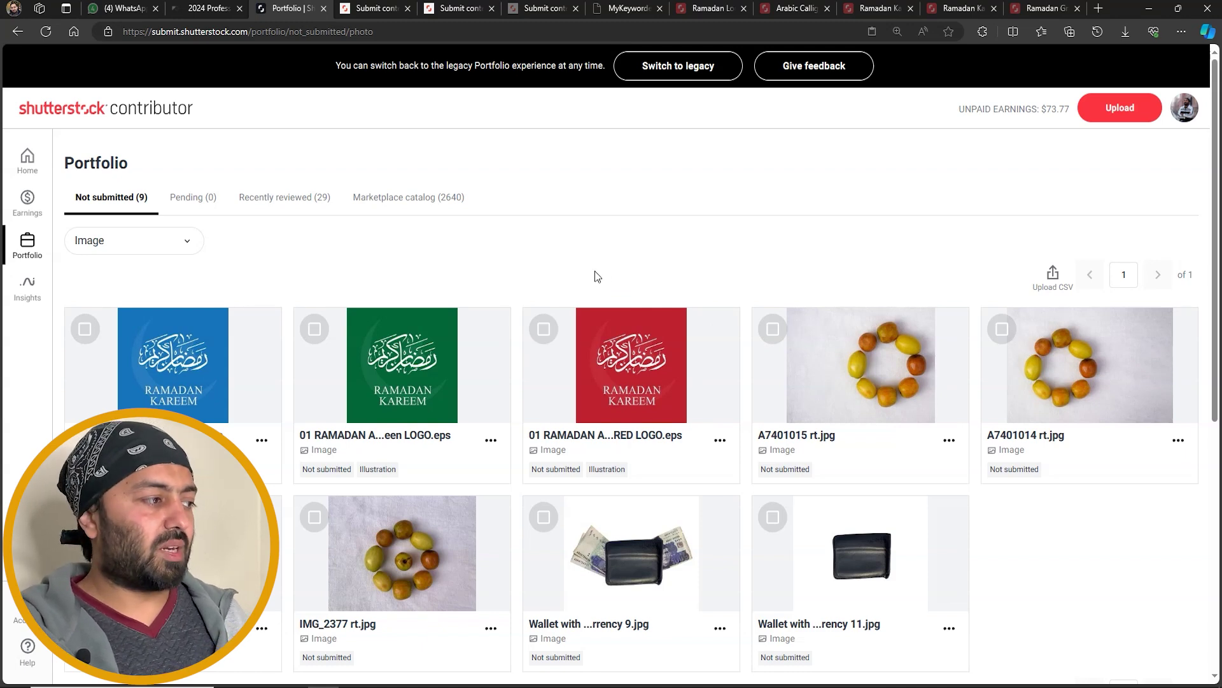
pyautogui.scroll(-3, 595, 270)
pyautogui.scroll(3, 587, 291)
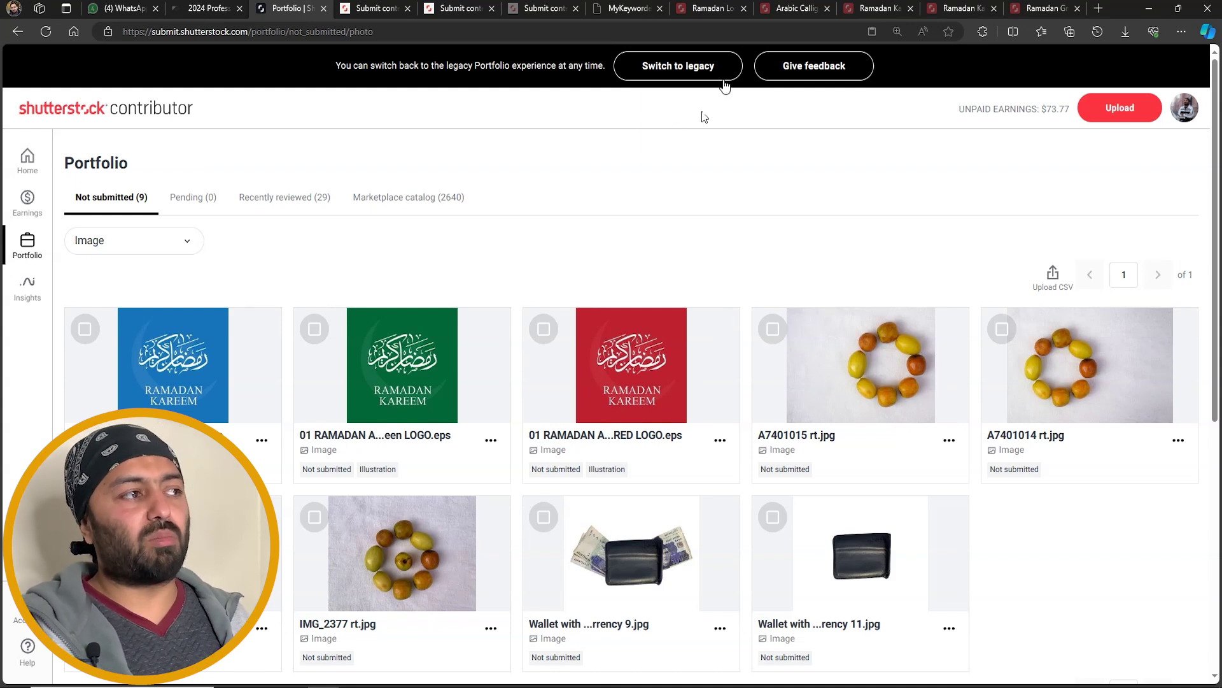
pyautogui.click(671, 66)
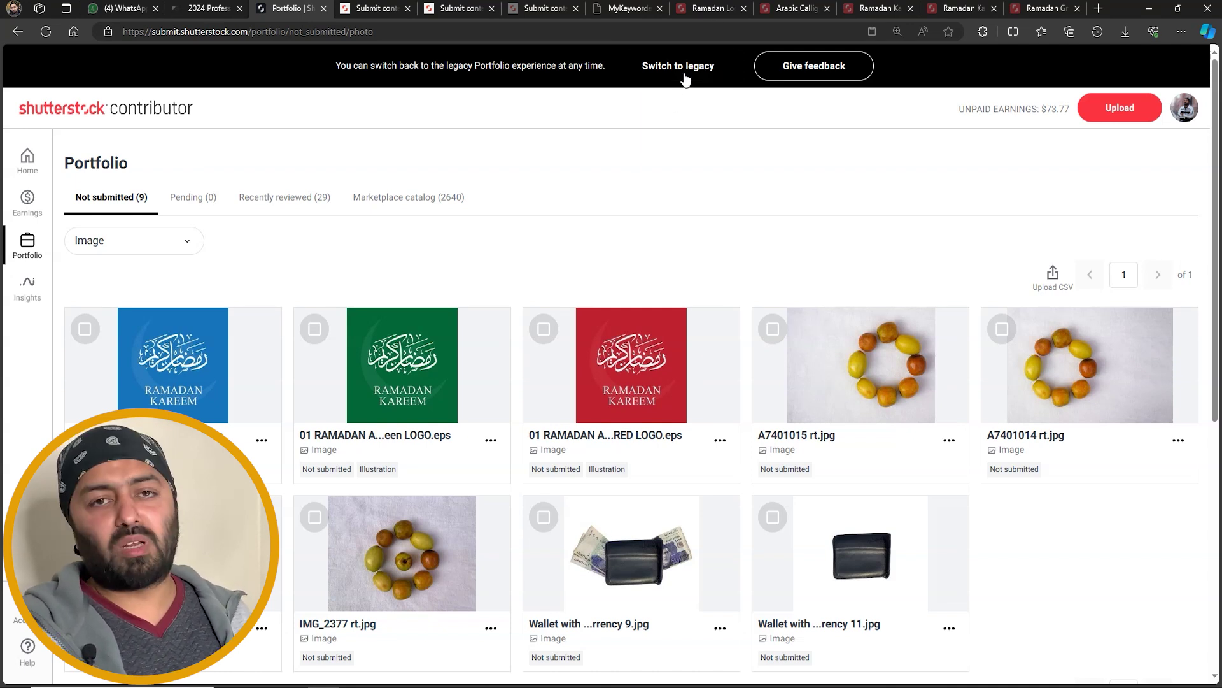
pyautogui.click(684, 75)
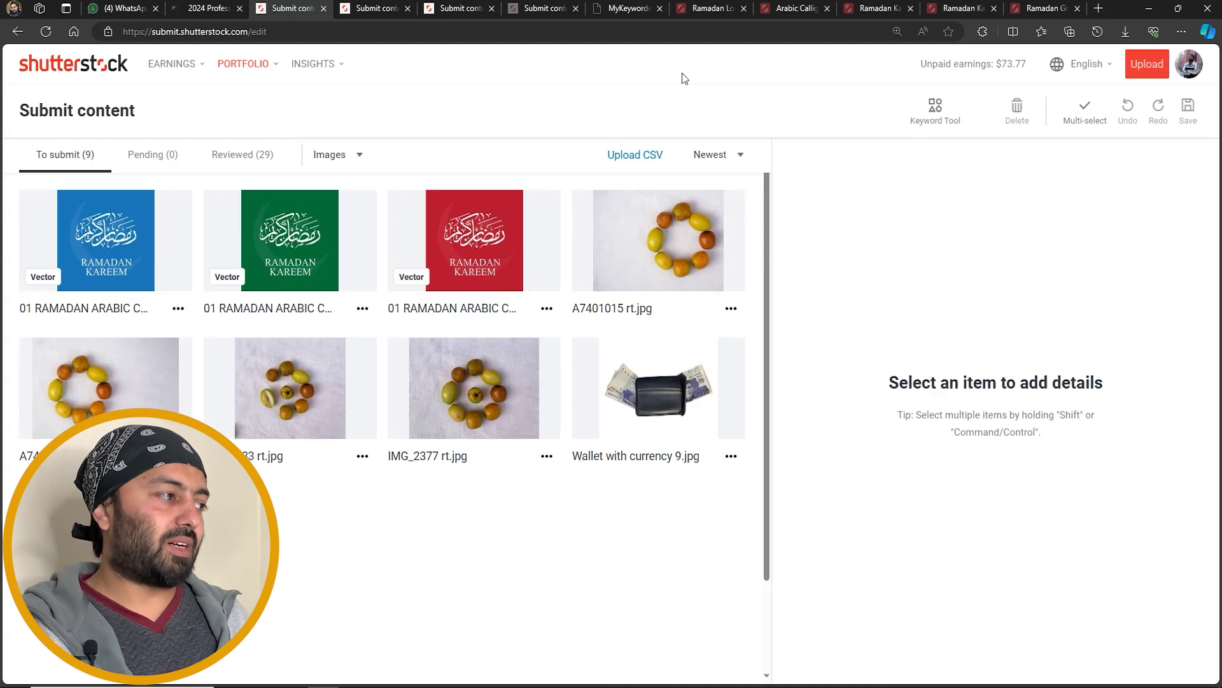
# Select the blue, green and red Ramadan Kareem logos together and open the keyword tool for them.
pyautogui.click(412, 210)
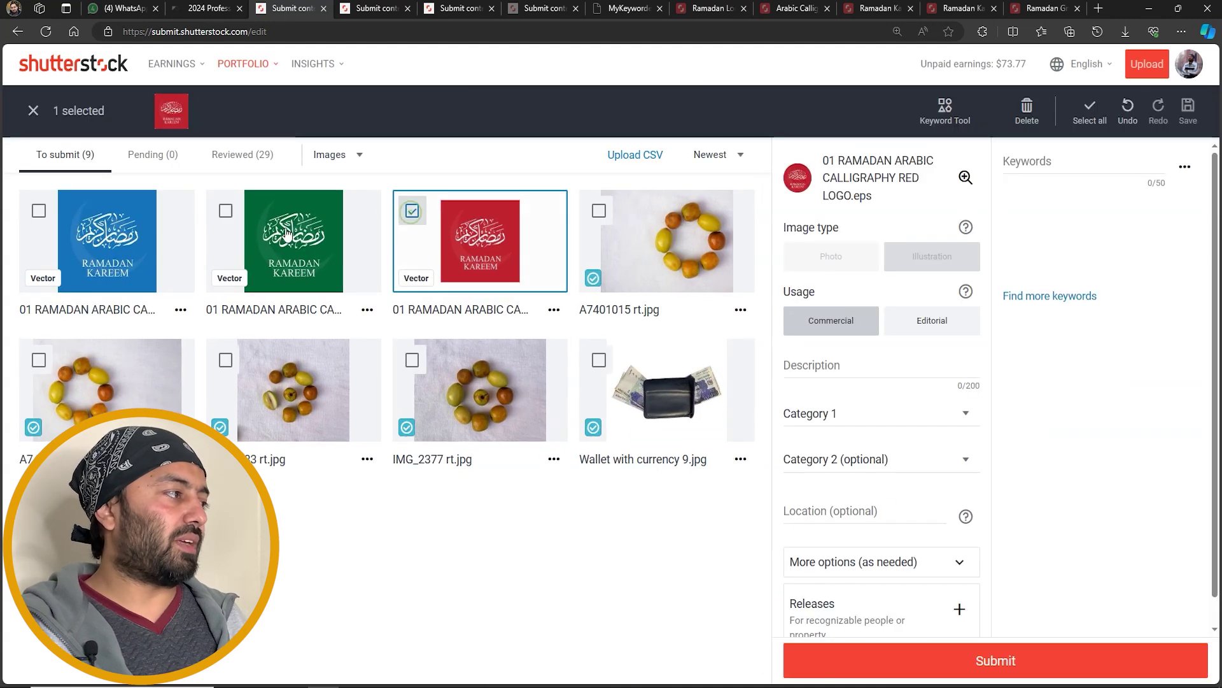
pyautogui.keyDown('shift'); pyautogui.click(39, 210); pyautogui.keyUp('shift')
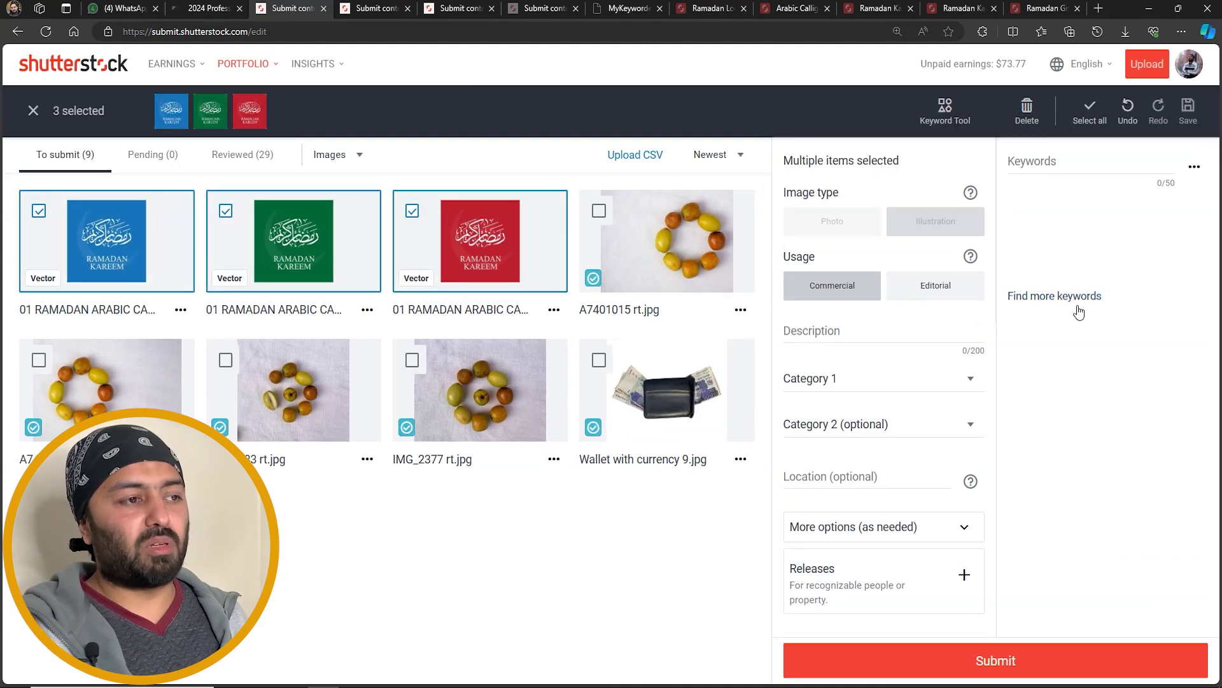
pyautogui.click(1078, 310)
# Limit the keyword tool's search to Vectors and search for "ramadan logo".
pyautogui.click(663, 151)
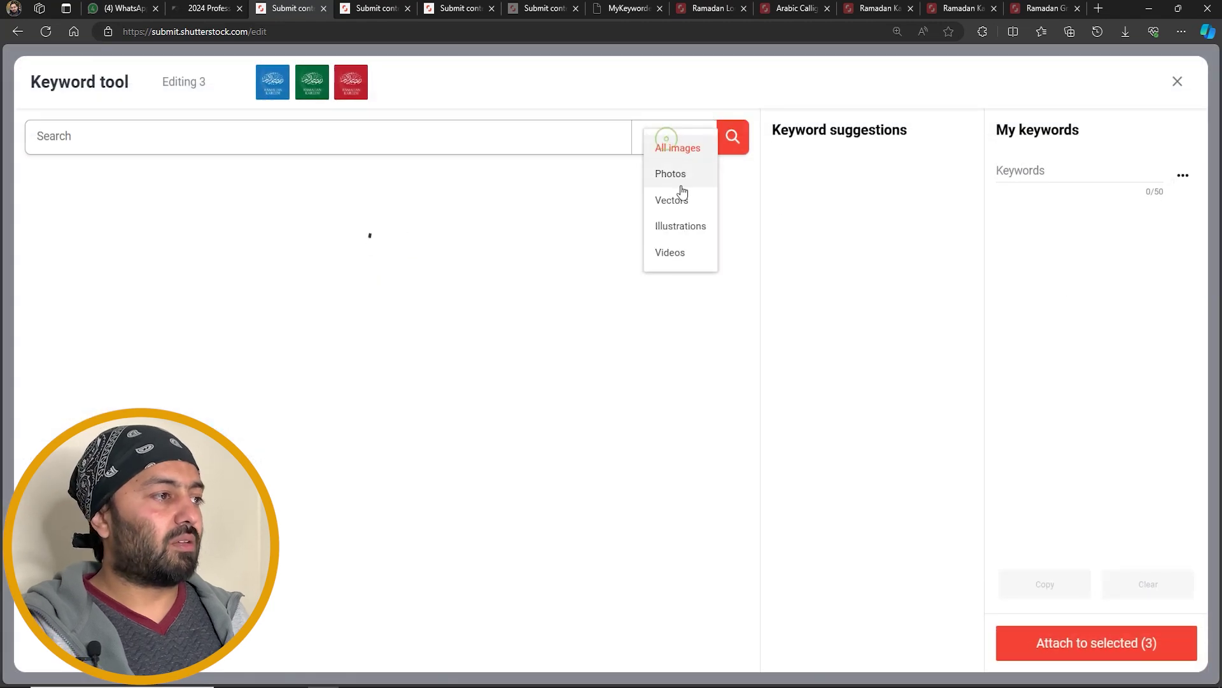
pyautogui.click(696, 202)
pyautogui.click(428, 146)
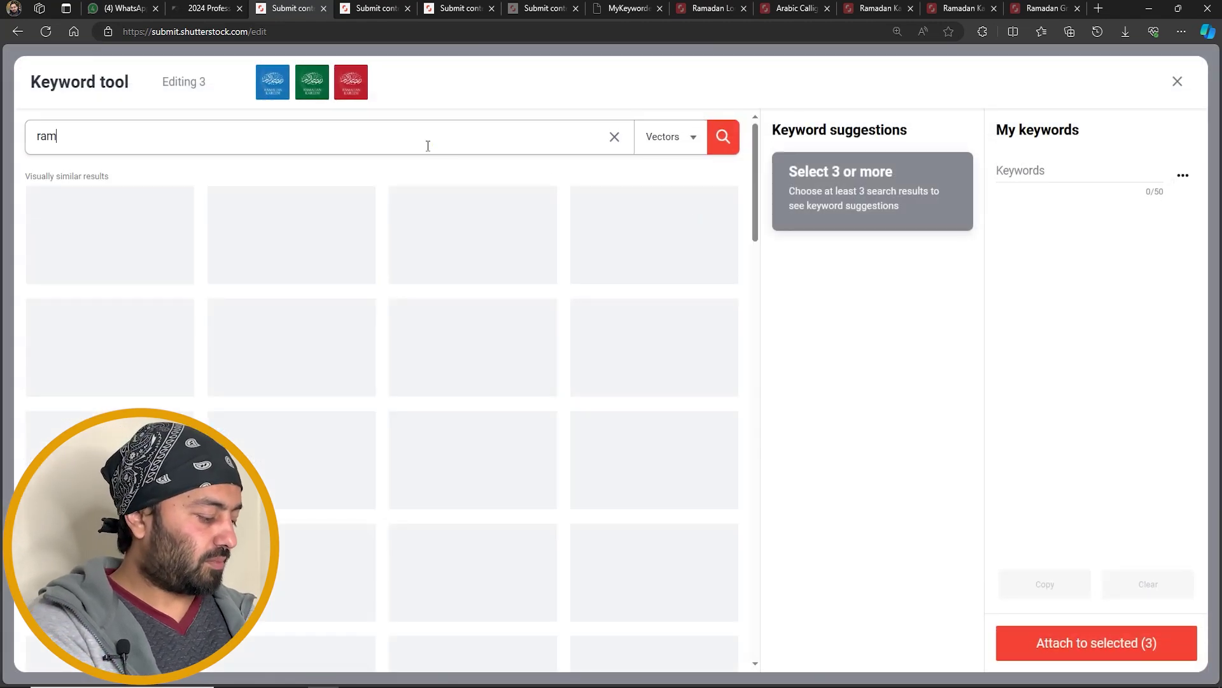
pyautogui.write('ramadan logo')
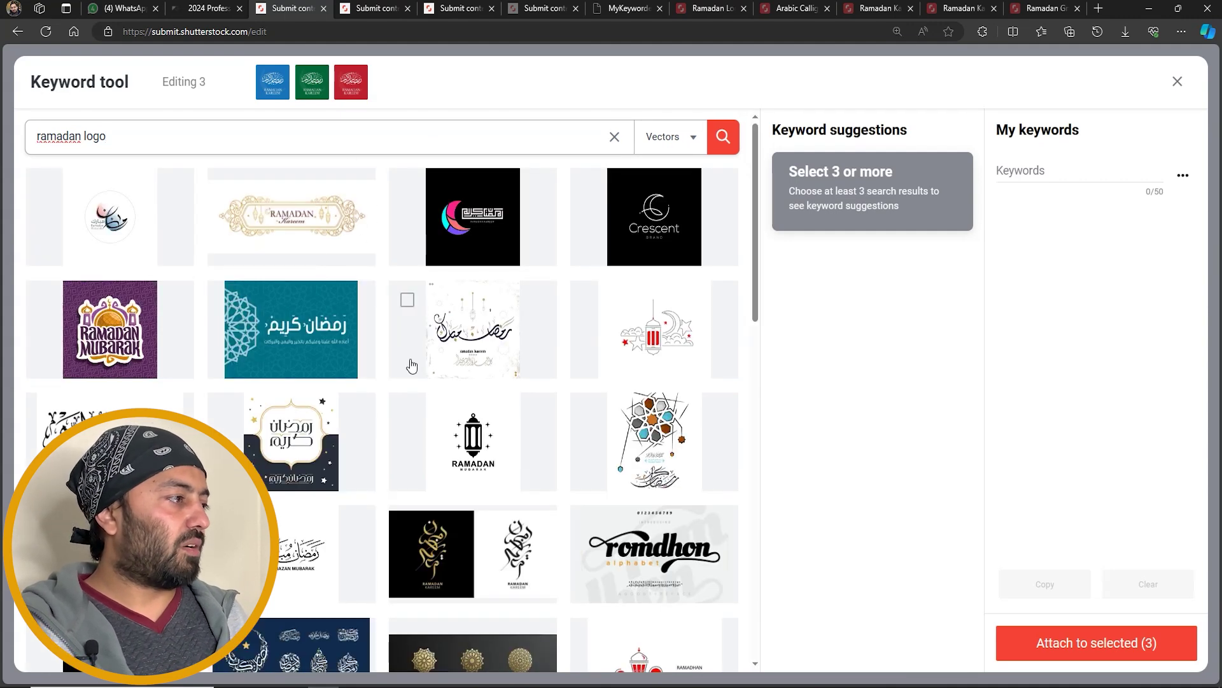
# Select three similar calligraphy results as keyword sources: the teal Ramadan Kareem banner, the white Ramadan Mubarak design and the blue-lettered Ramadan Kareem design.
pyautogui.click(228, 302)
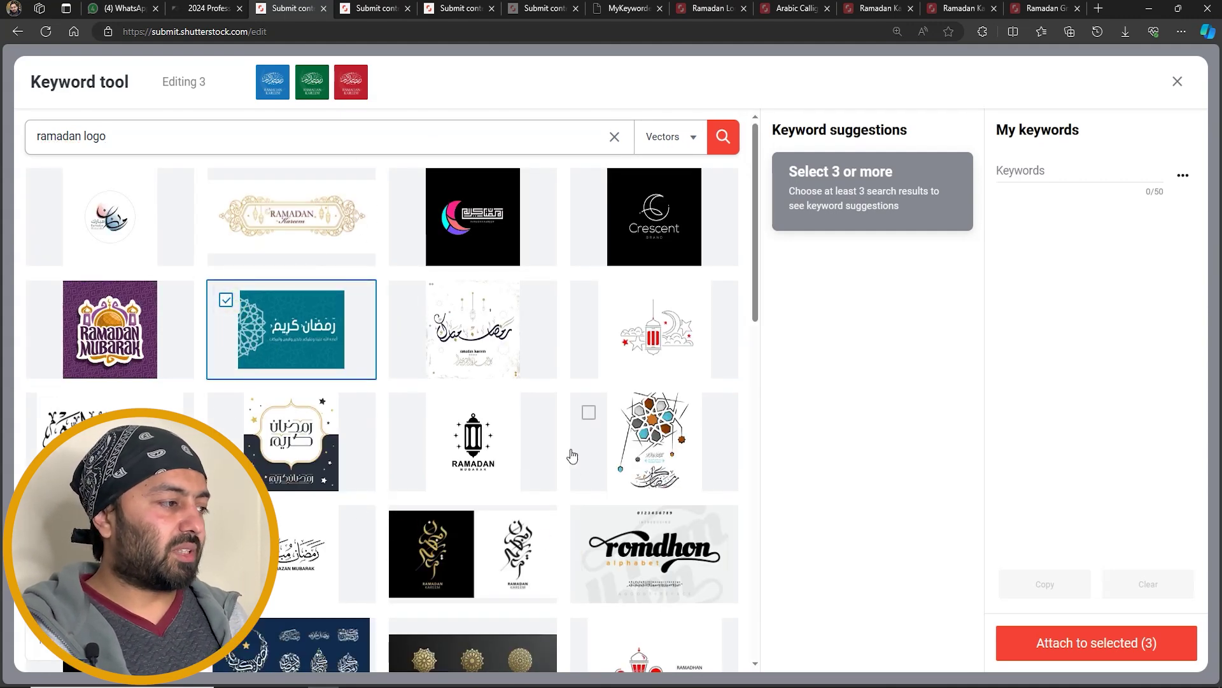
pyautogui.scroll(-3, 573, 456)
pyautogui.click(341, 415)
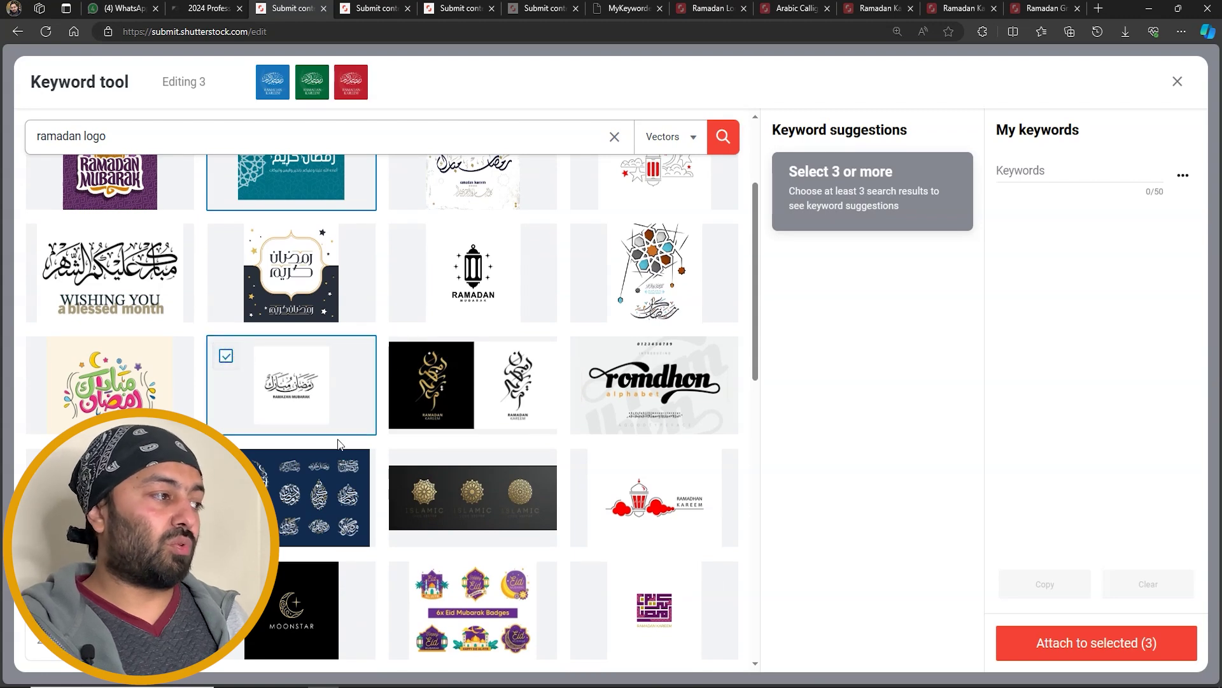
pyautogui.scroll(-5, 338, 443)
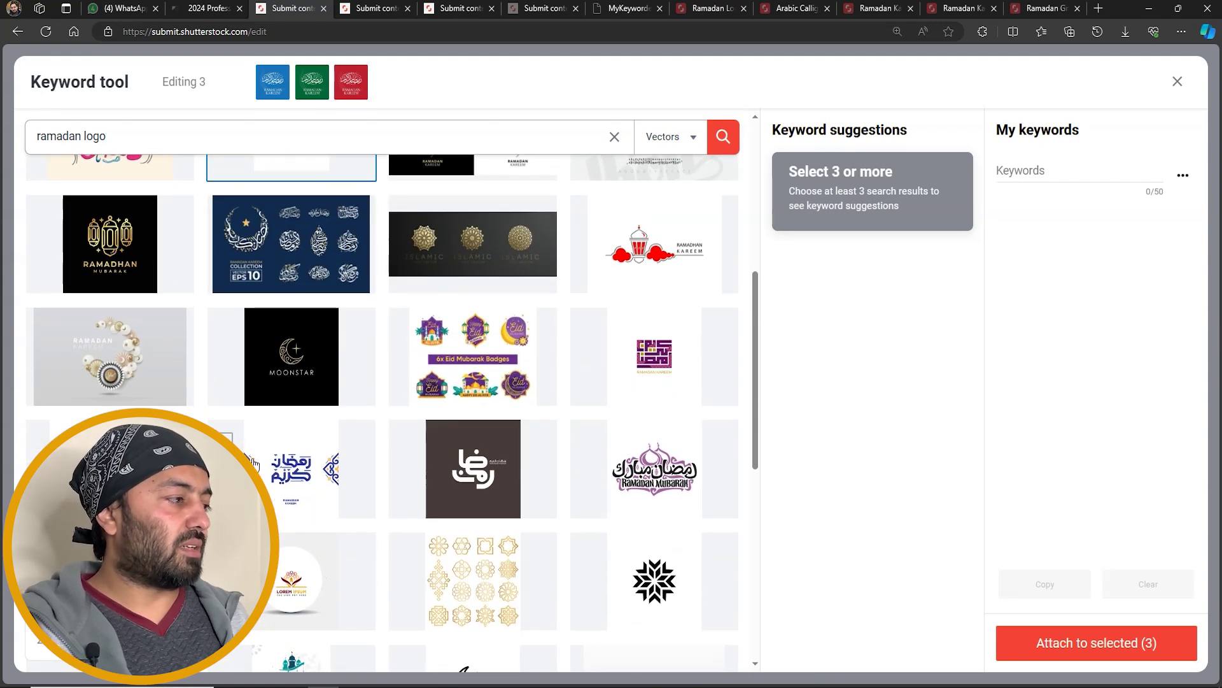
pyautogui.click(254, 463)
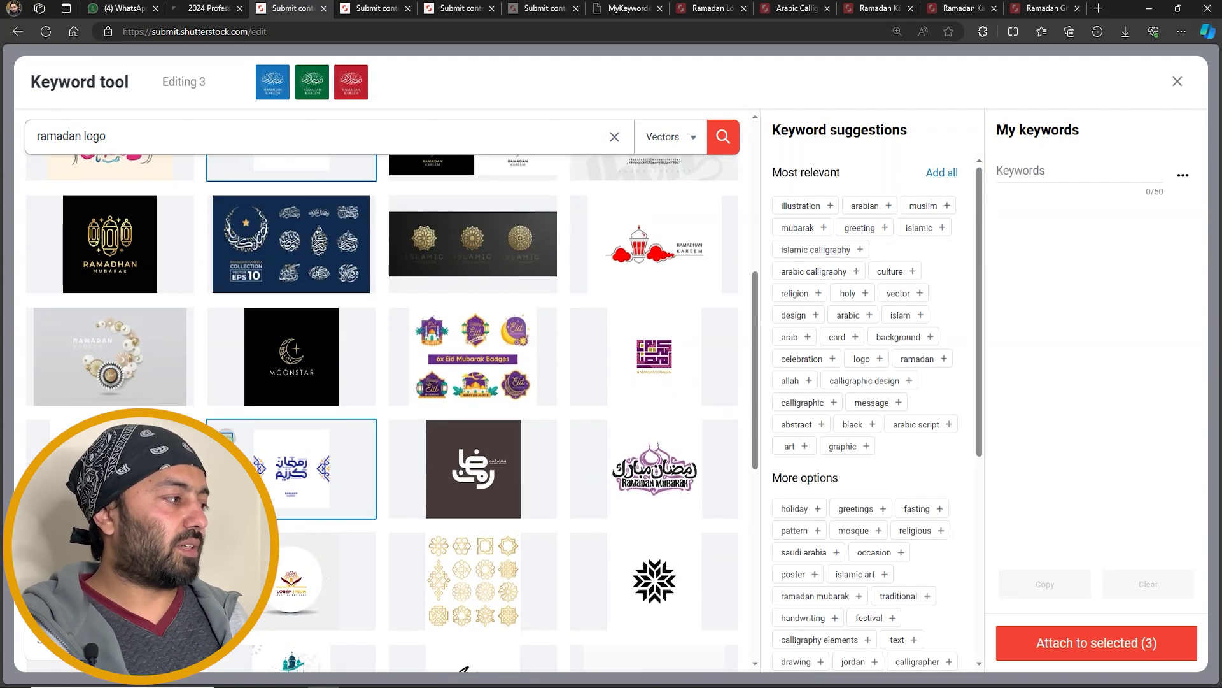
# Add all the most relevant suggestions to the logos' keywords, plus arabic typography, ramadan kareem and arabic calligraphy vector.
pyautogui.click(949, 175)
pyautogui.click(911, 461)
pyautogui.click(904, 440)
pyautogui.click(905, 421)
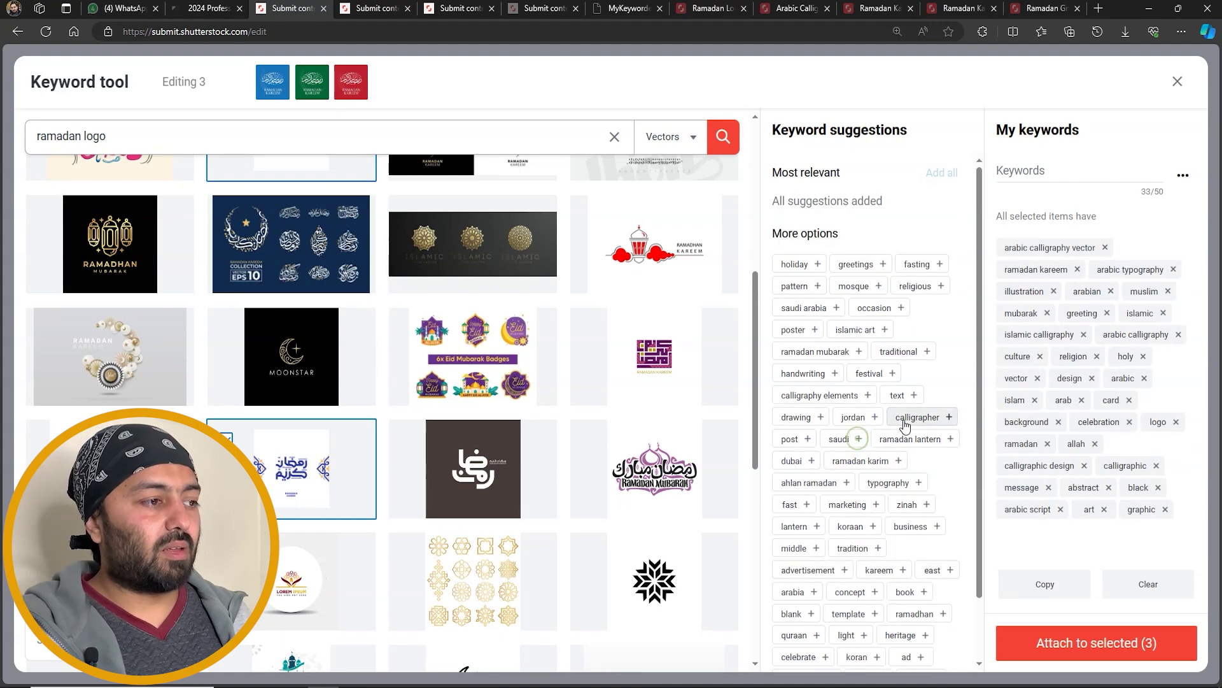
# Add the suggested keywords calligrapher, calligraphy elements, handwriting and ramadan mubarak to the logos' keyword list.
pyautogui.click(904, 422)
pyautogui.click(821, 397)
pyautogui.click(803, 377)
pyautogui.click(818, 356)
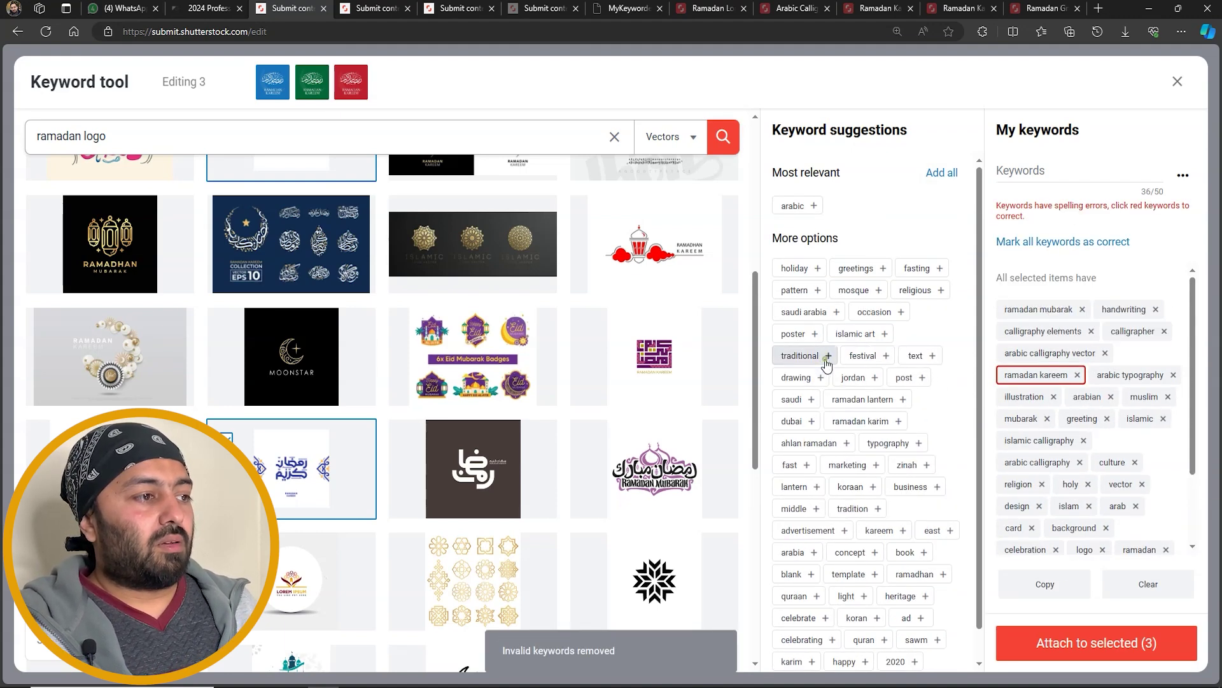
# Add the suggested keywords traditional, islamic art, mosque, greetings, holiday, fasting and religious to the logos' keyword list.
pyautogui.click(827, 361)
pyautogui.click(866, 333)
pyautogui.click(853, 289)
pyautogui.click(859, 267)
pyautogui.click(808, 271)
pyautogui.click(797, 268)
pyautogui.click(858, 268)
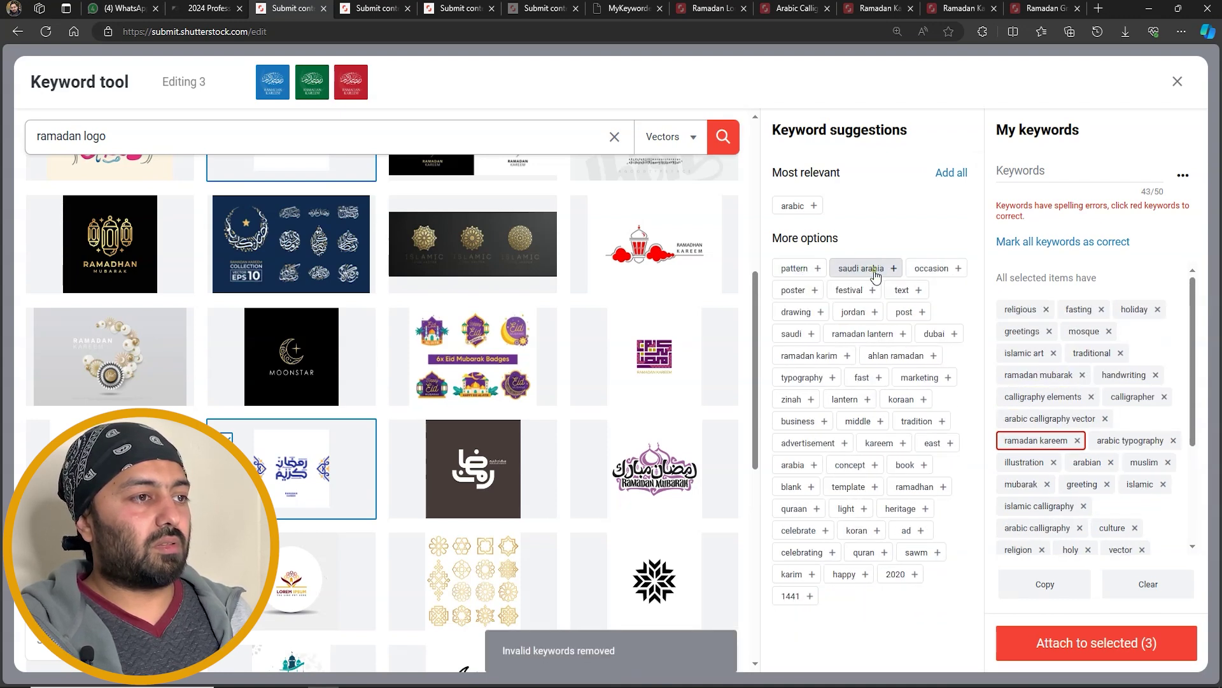
# Add the suggested keywords saudi arabia, kareem, lantern, marketing, quraan, fast and ahlan ramadan to the logos' keyword list.
pyautogui.click(876, 272)
pyautogui.click(881, 442)
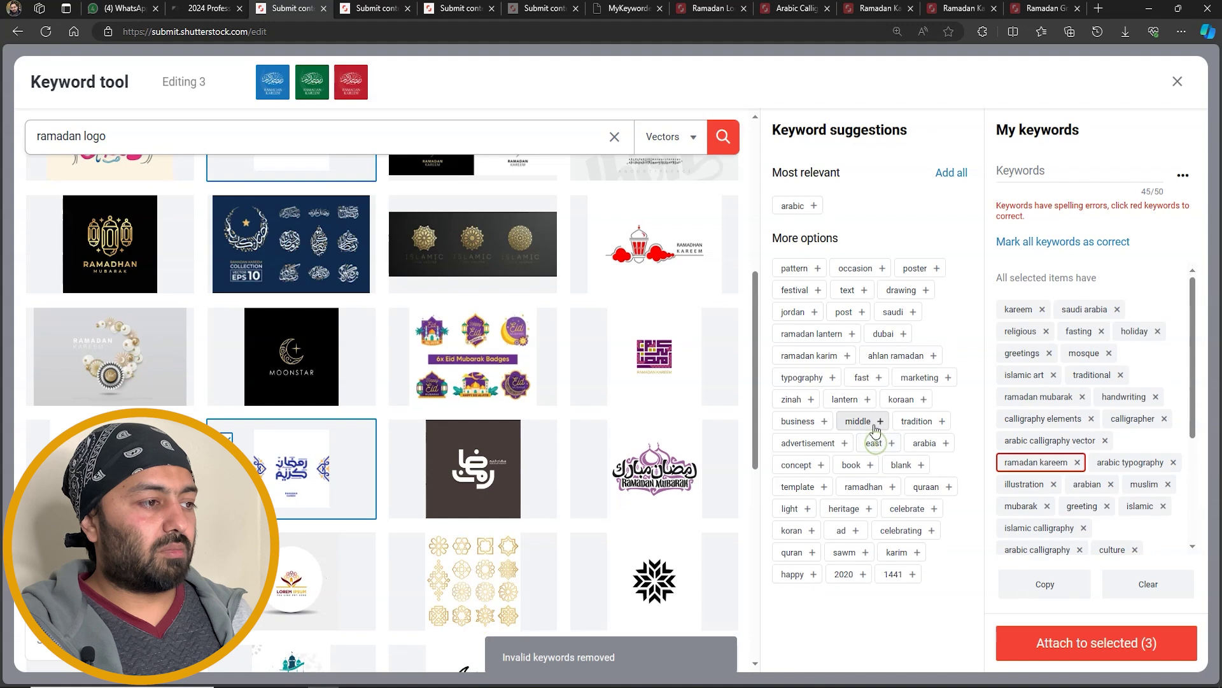
pyautogui.click(847, 400)
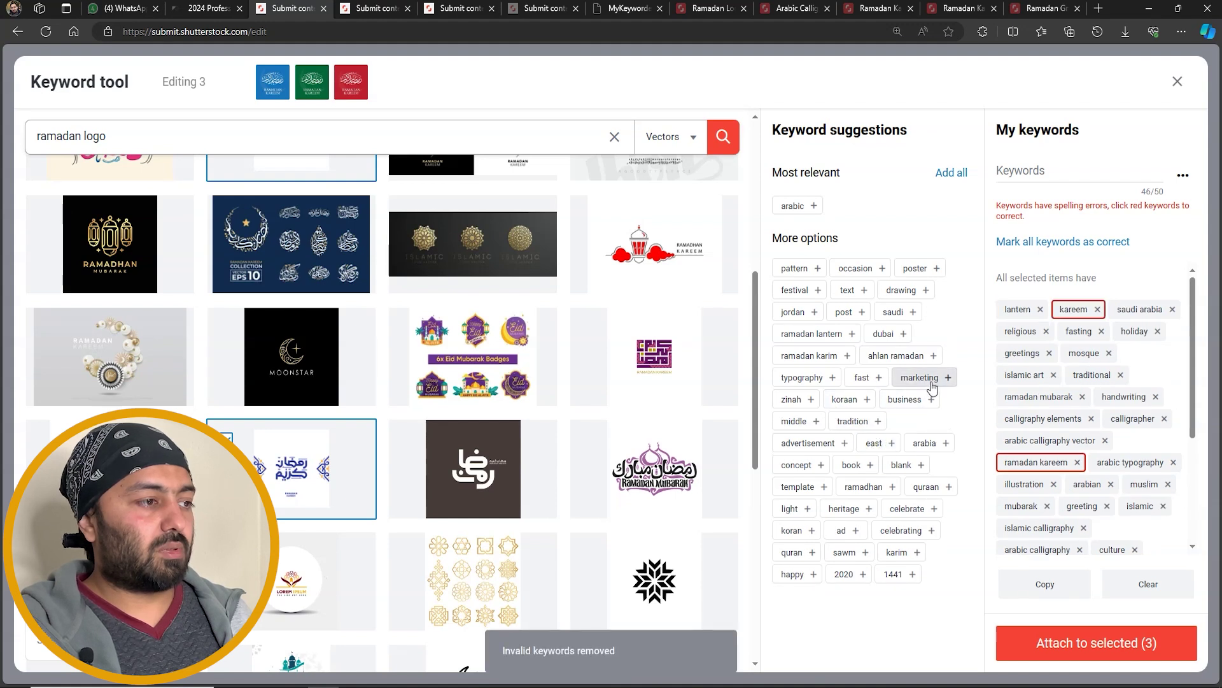
pyautogui.click(933, 385)
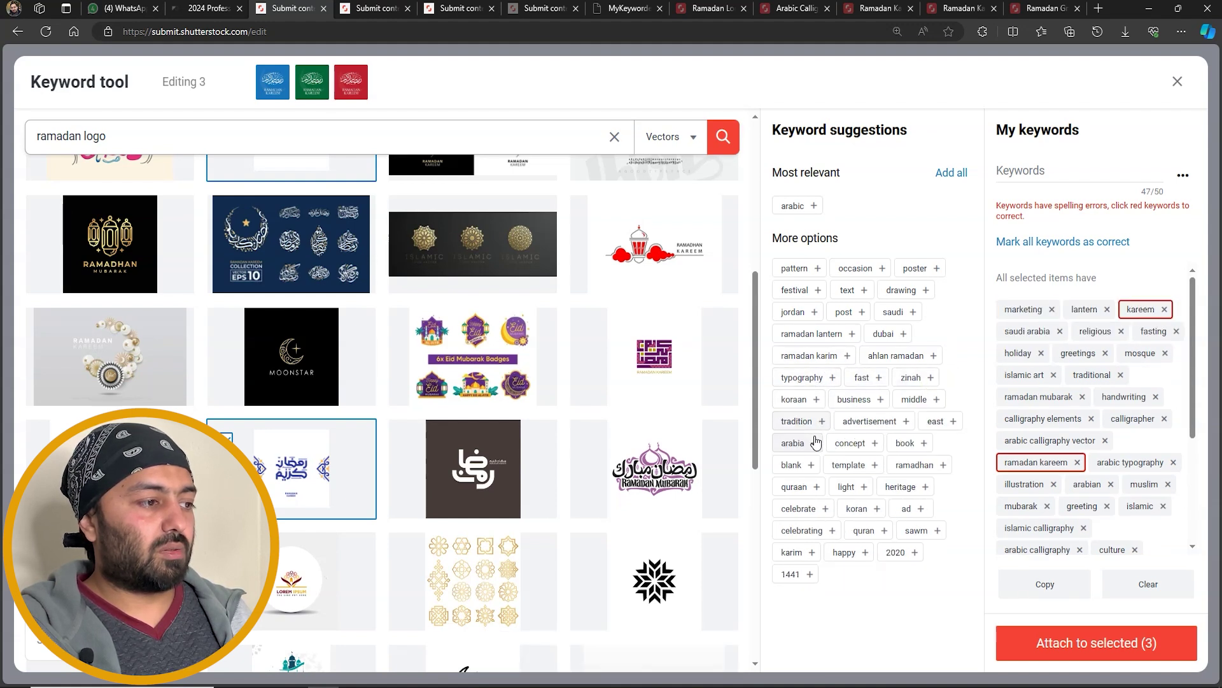
pyautogui.click(816, 487)
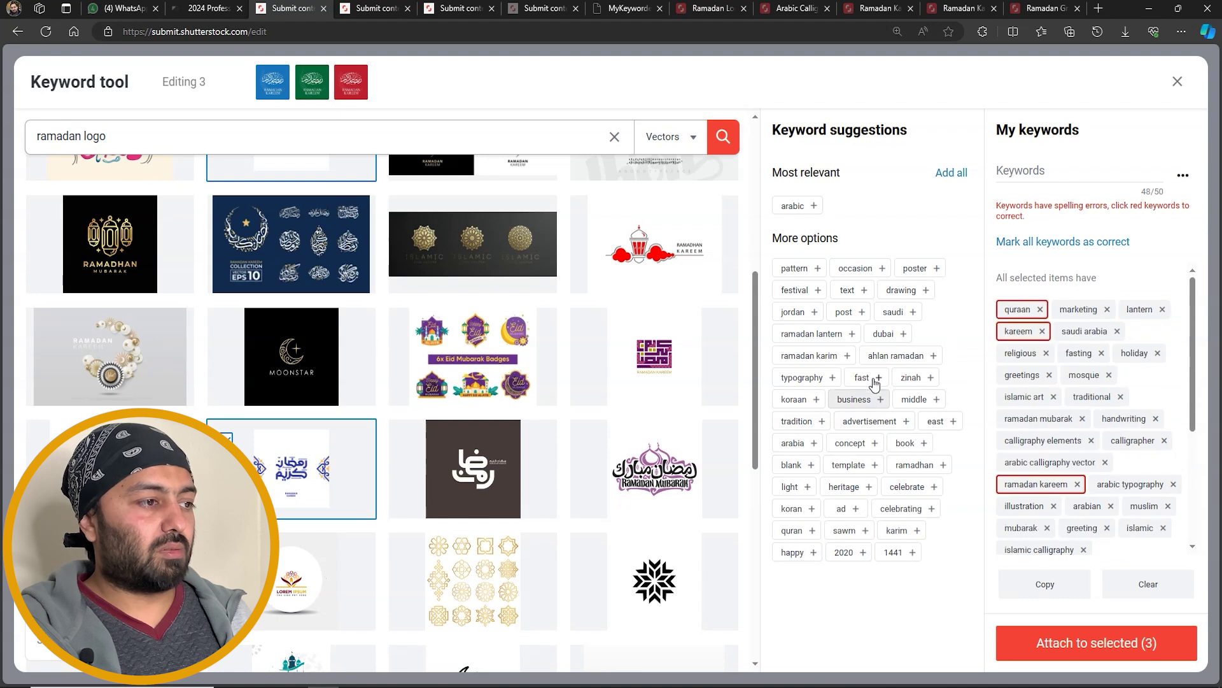
pyautogui.click(876, 377)
pyautogui.click(912, 360)
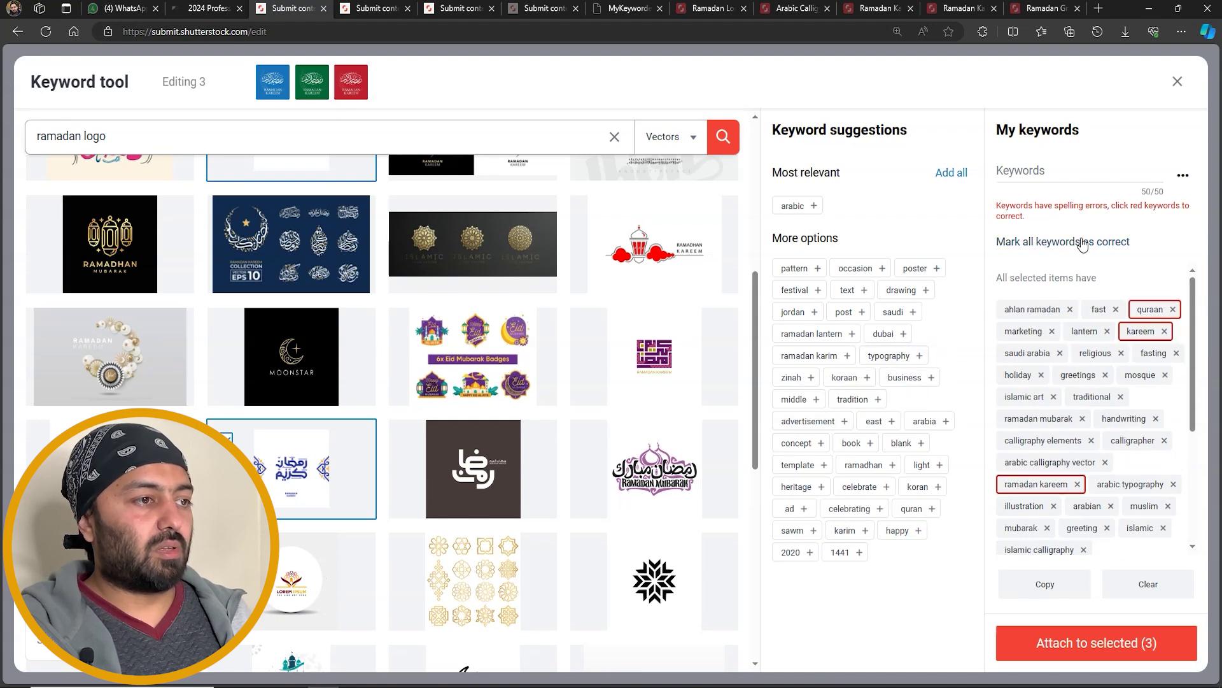
# Mark all keywords as correct and return from the keyword tool to the three logos' details with the keywords applied.
pyautogui.click(1082, 241)
pyautogui.click(1177, 81)
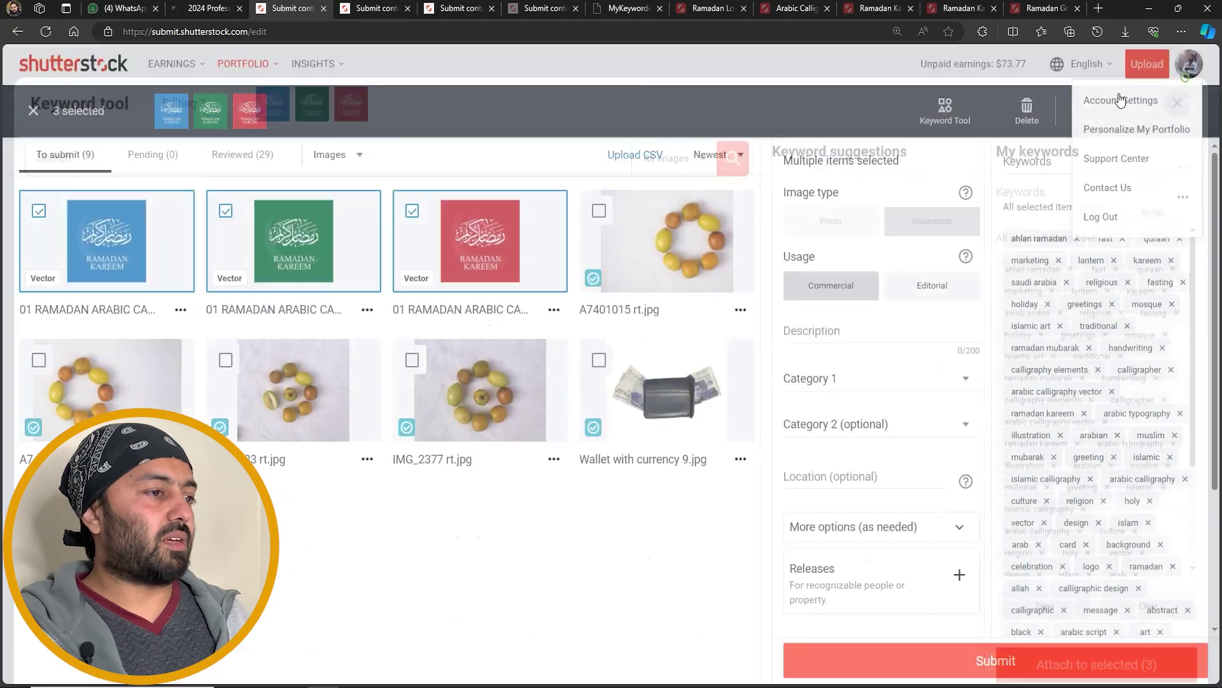
pyautogui.scroll(-3, 1090, 305)
pyautogui.scroll(3, 1090, 306)
# Start the three logos' shared description with "Ramadan Kareem arabic logo design on blue backgruond. Translation:".
pyautogui.click(863, 333)
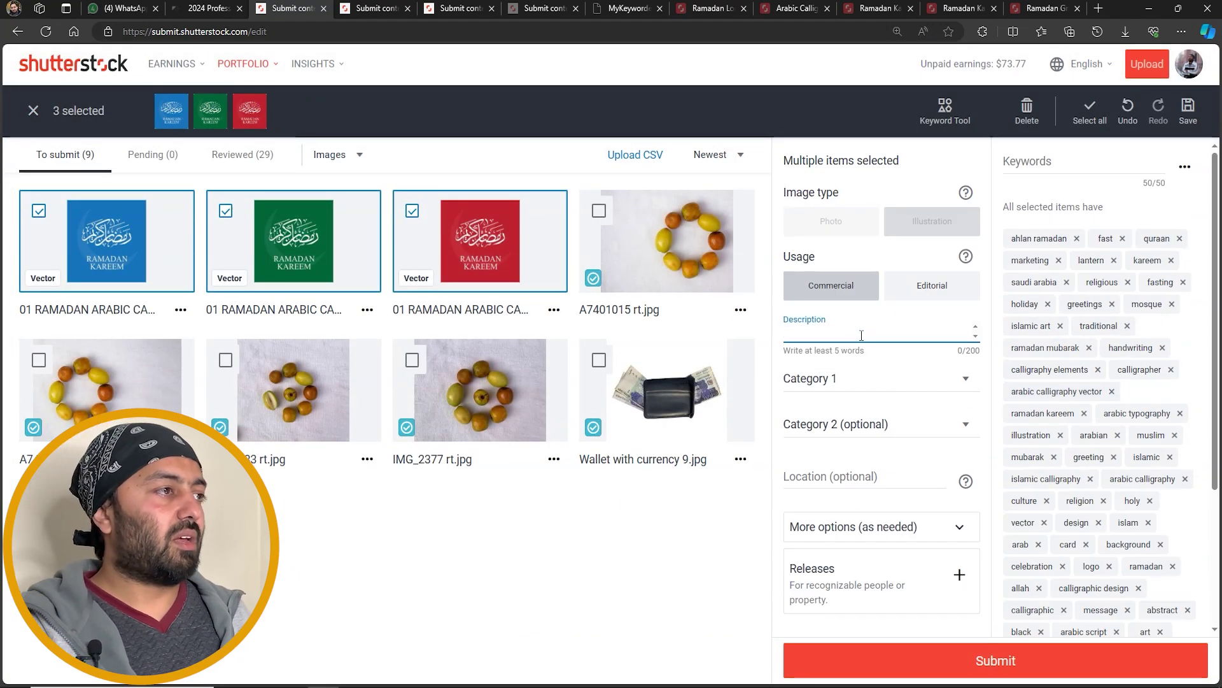
pyautogui.click(374, 8)
pyautogui.click(455, 7)
pyautogui.click(385, 7)
pyautogui.click(293, 8)
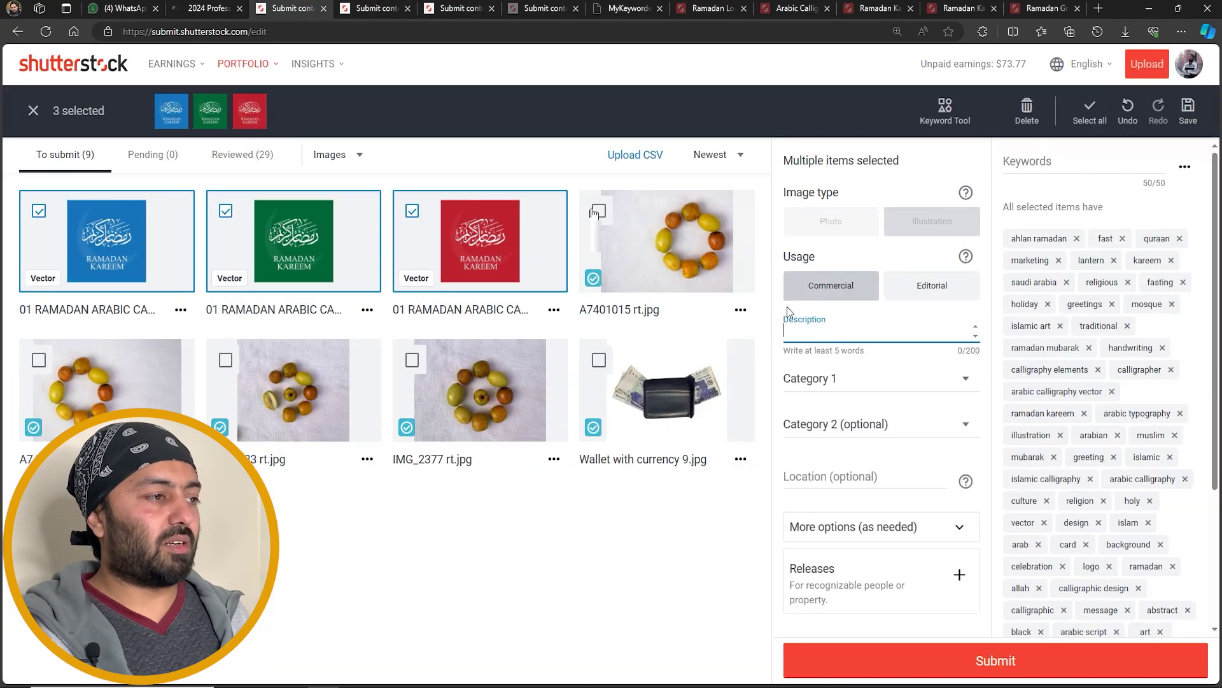
pyautogui.write('Ramadan Kareem')
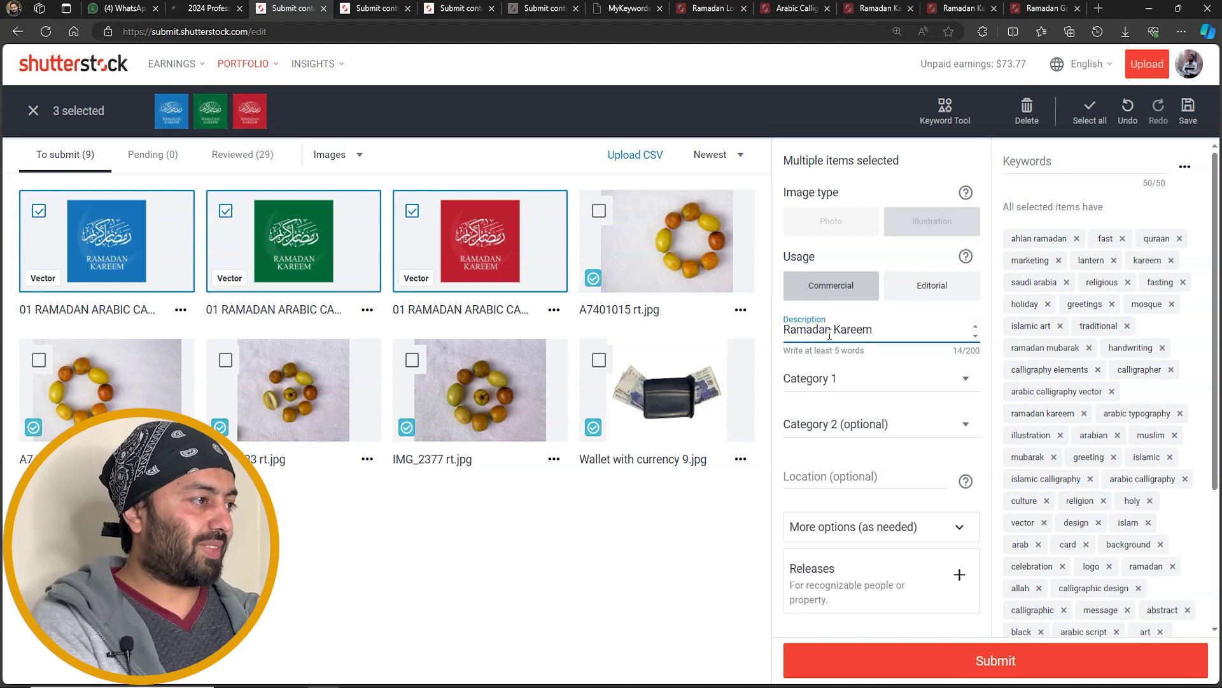
pyautogui.write(' arabic logo design on')
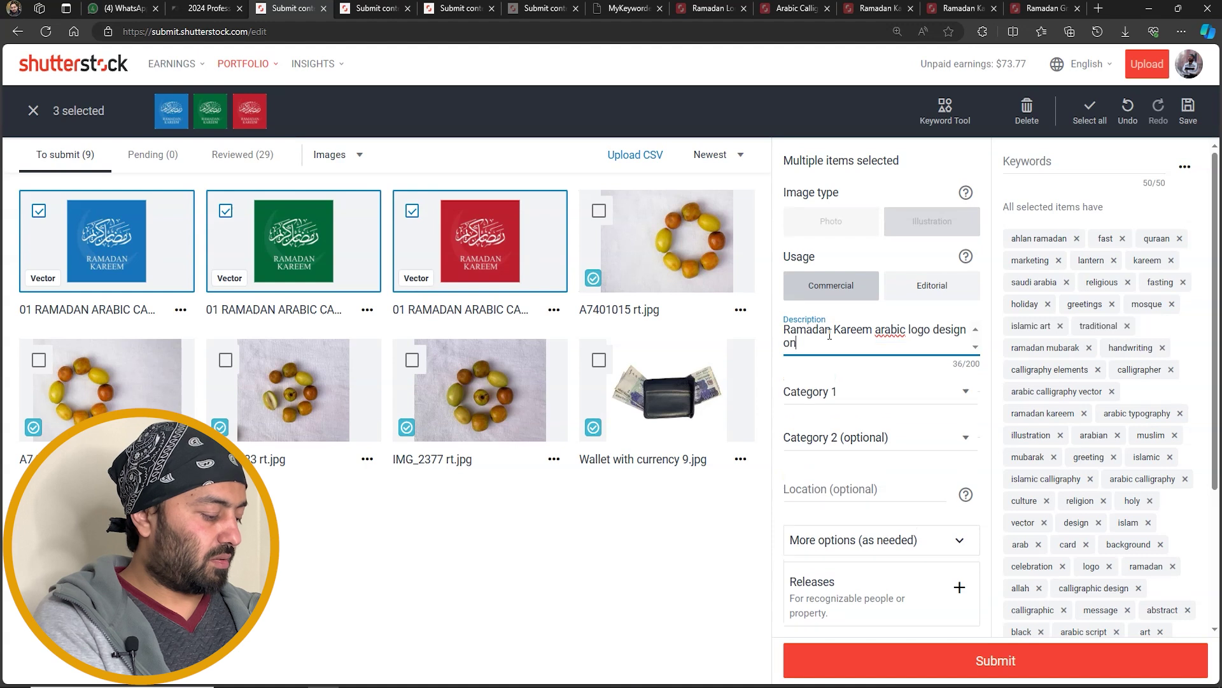
pyautogui.write(' blue backgruond. Translation:')
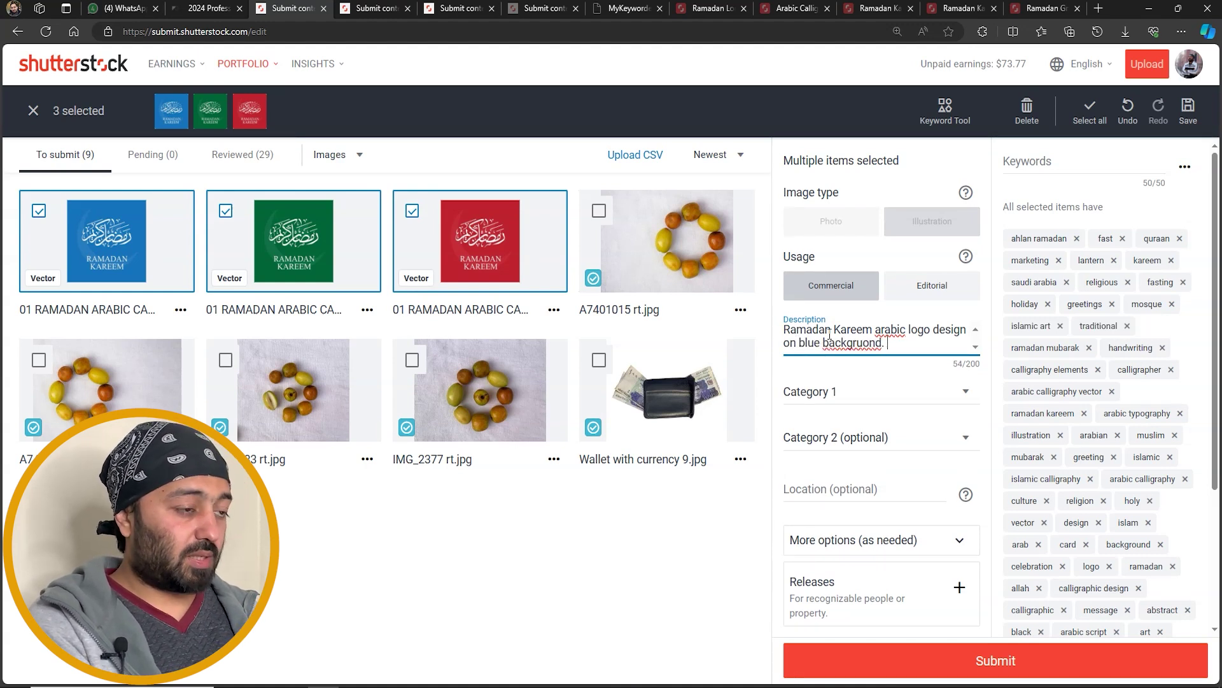
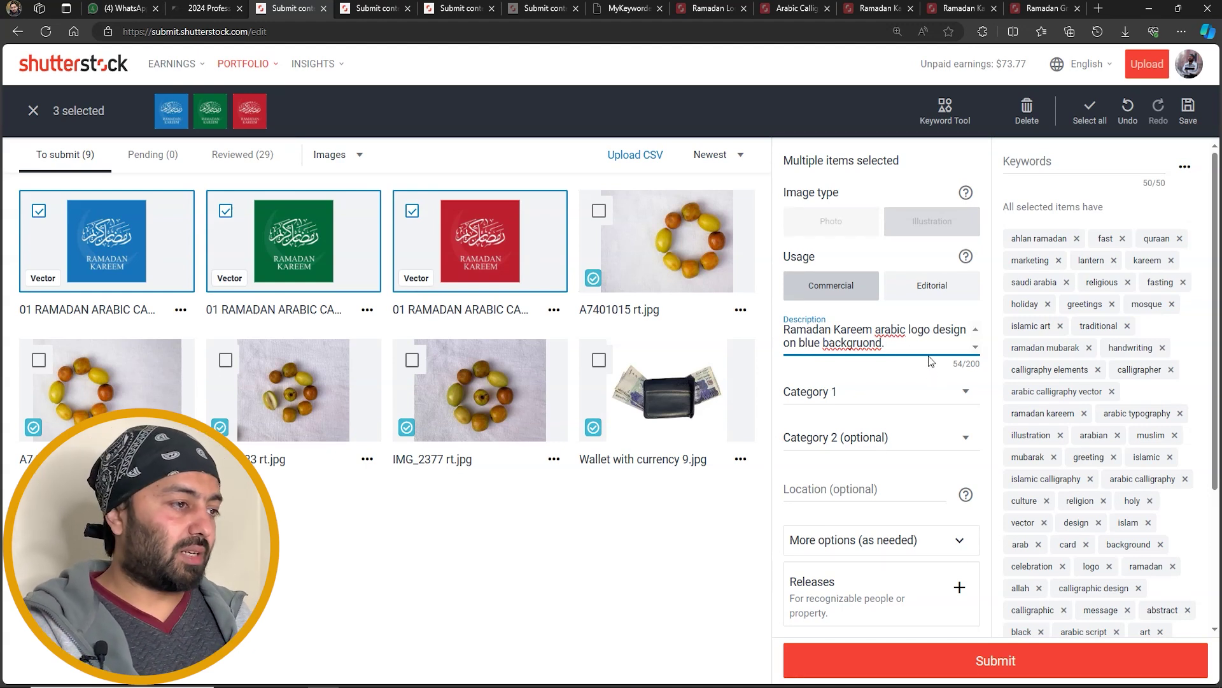
pyautogui.write('Trans')
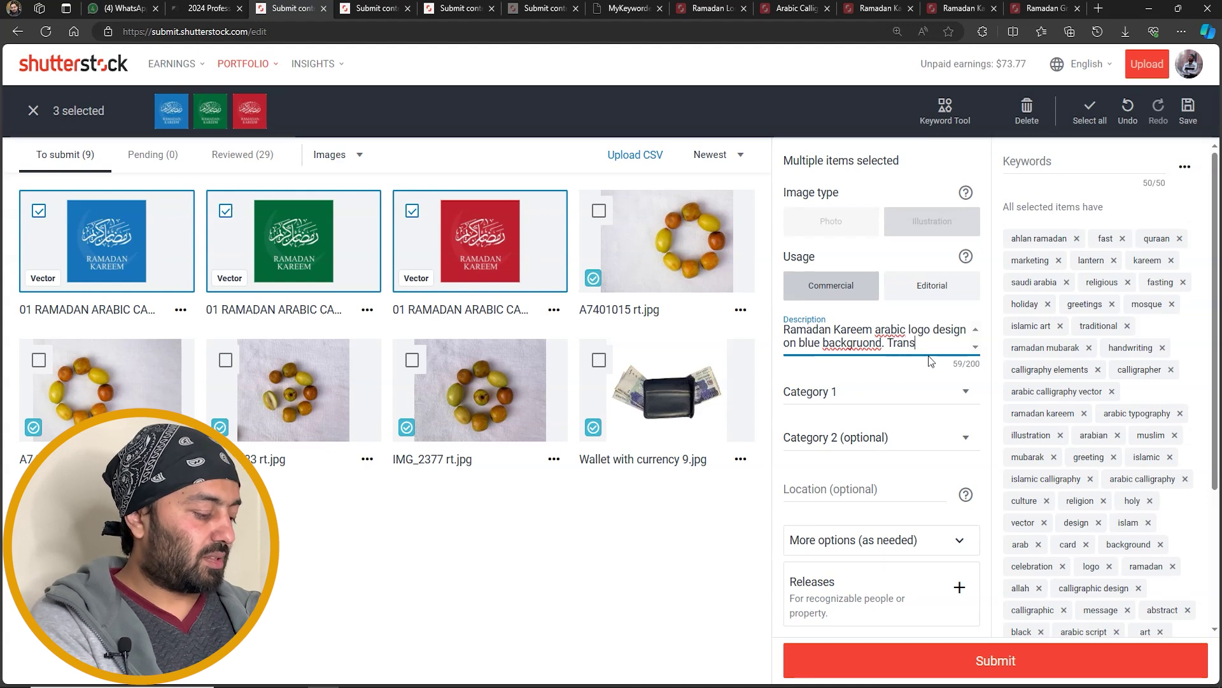
pyautogui.write('lation:')
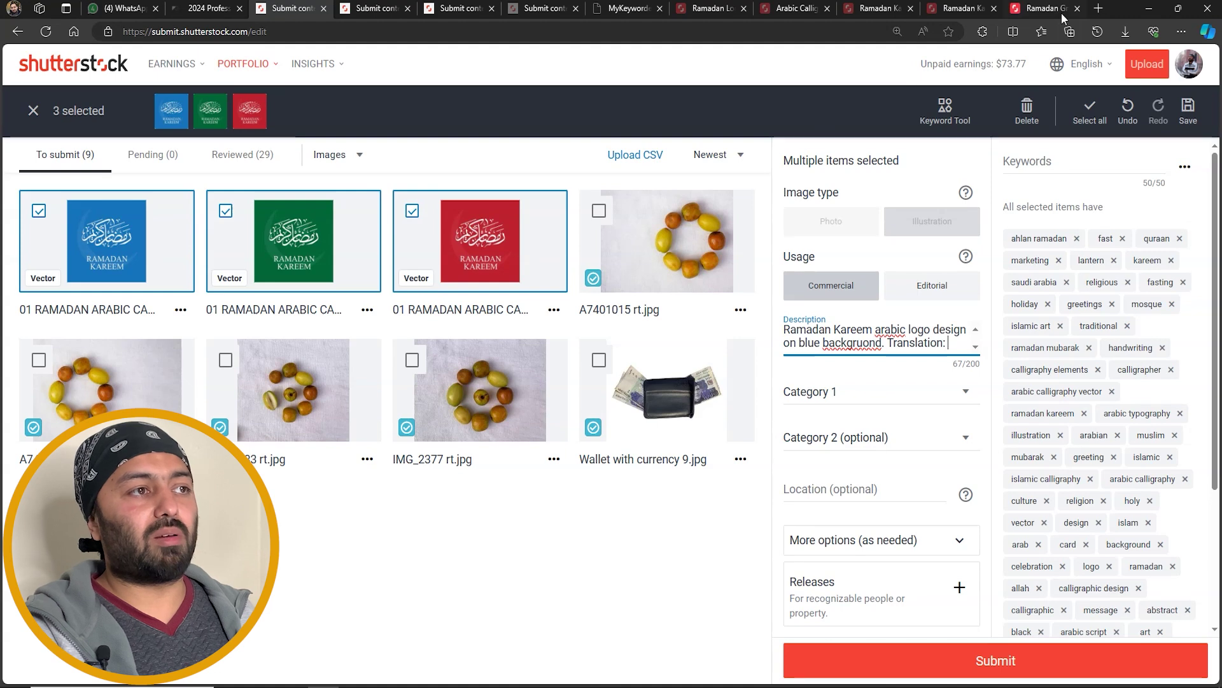
# Search Google for "ramadan kareem in english" and copy the translation "generous Ramadan" from the result.
pyautogui.click(1100, 9)
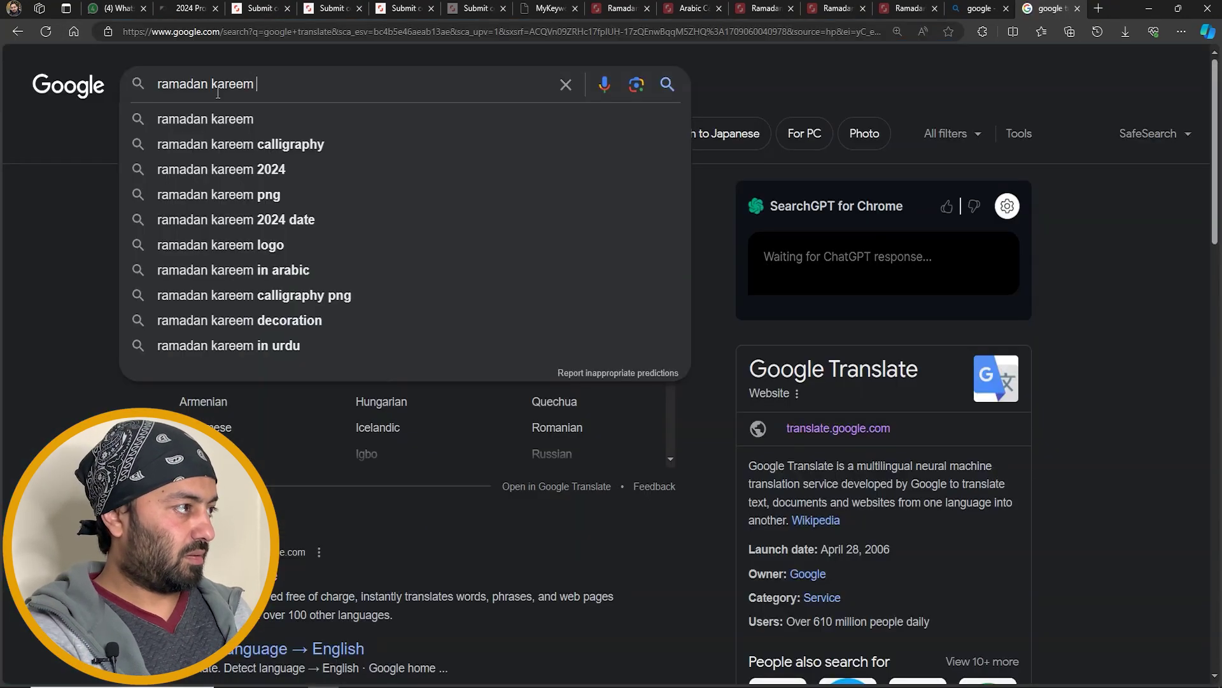
pyautogui.write('in engli')
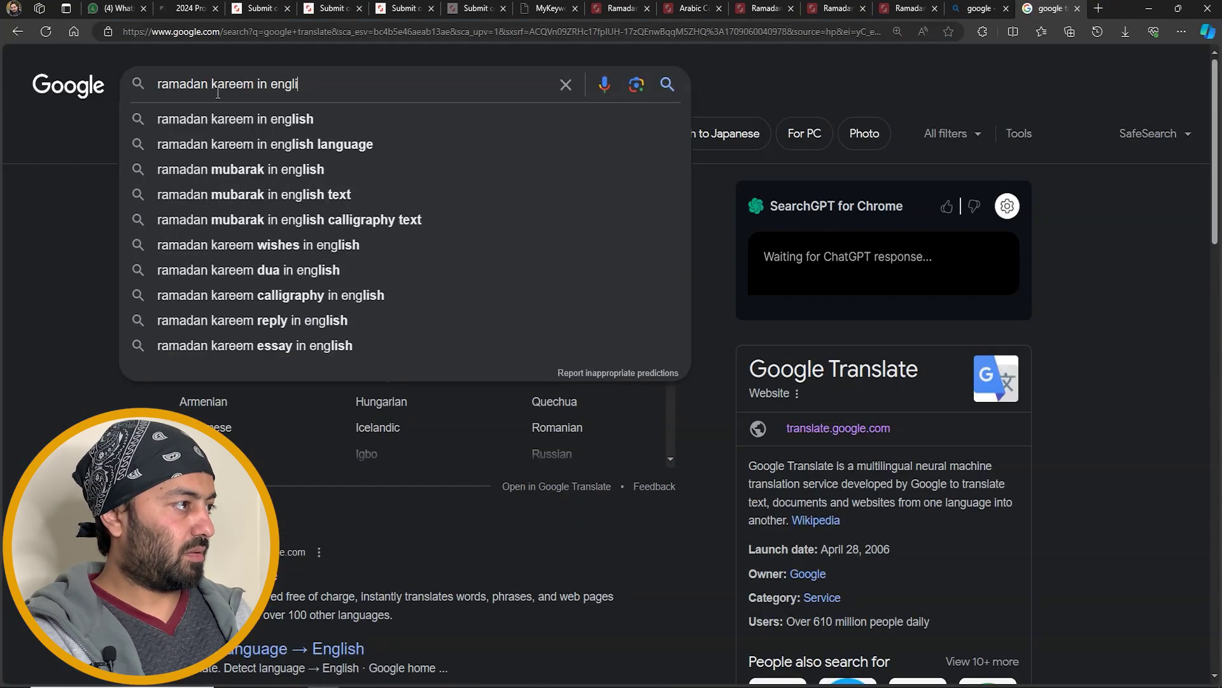
pyautogui.write('sh')
pyautogui.press('Return')
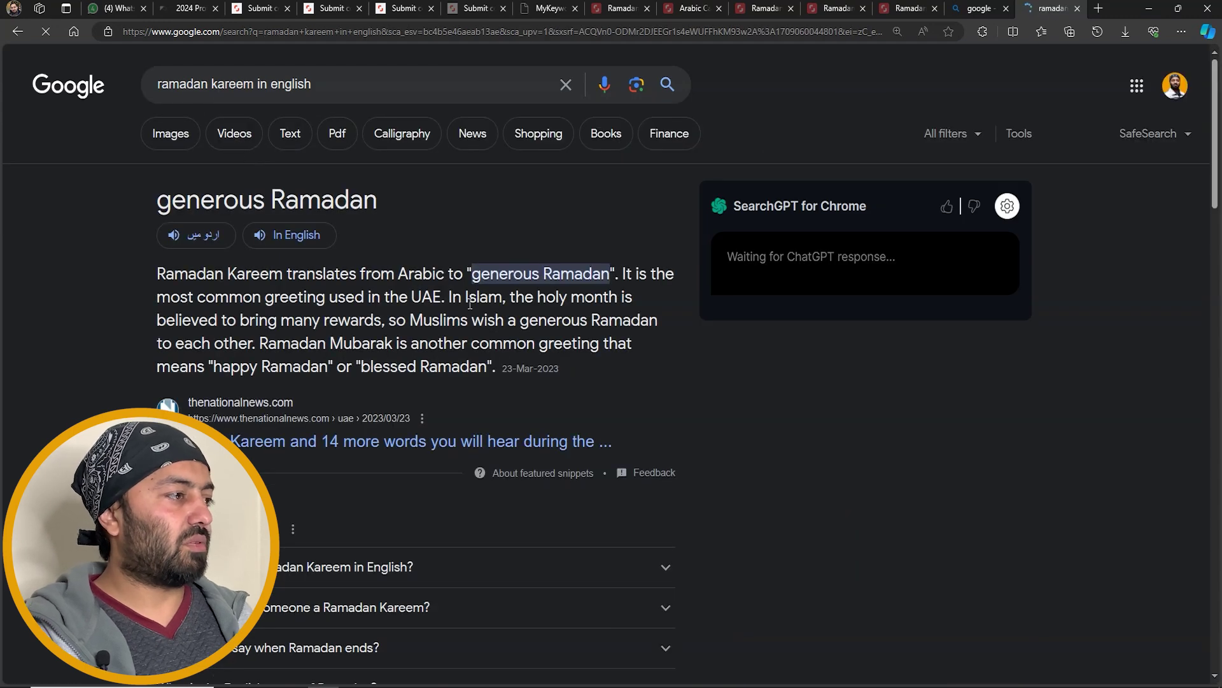
pyautogui.moveTo(472, 274); pyautogui.dragTo(604, 273)
pyautogui.rightClick(595, 272)
pyautogui.click(611, 278)
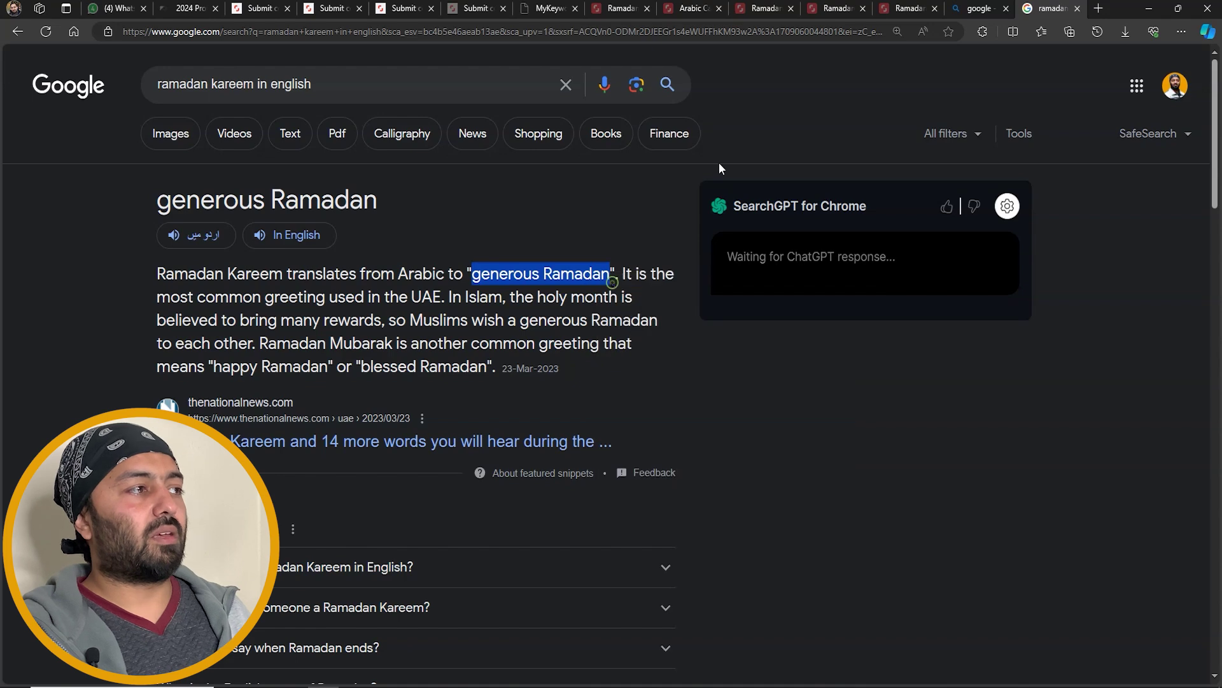
# Return to the Shutterstock submission page and complete the logos' description with the copied translation, written as "Generous Ramadan.".
pyautogui.click(250, 6)
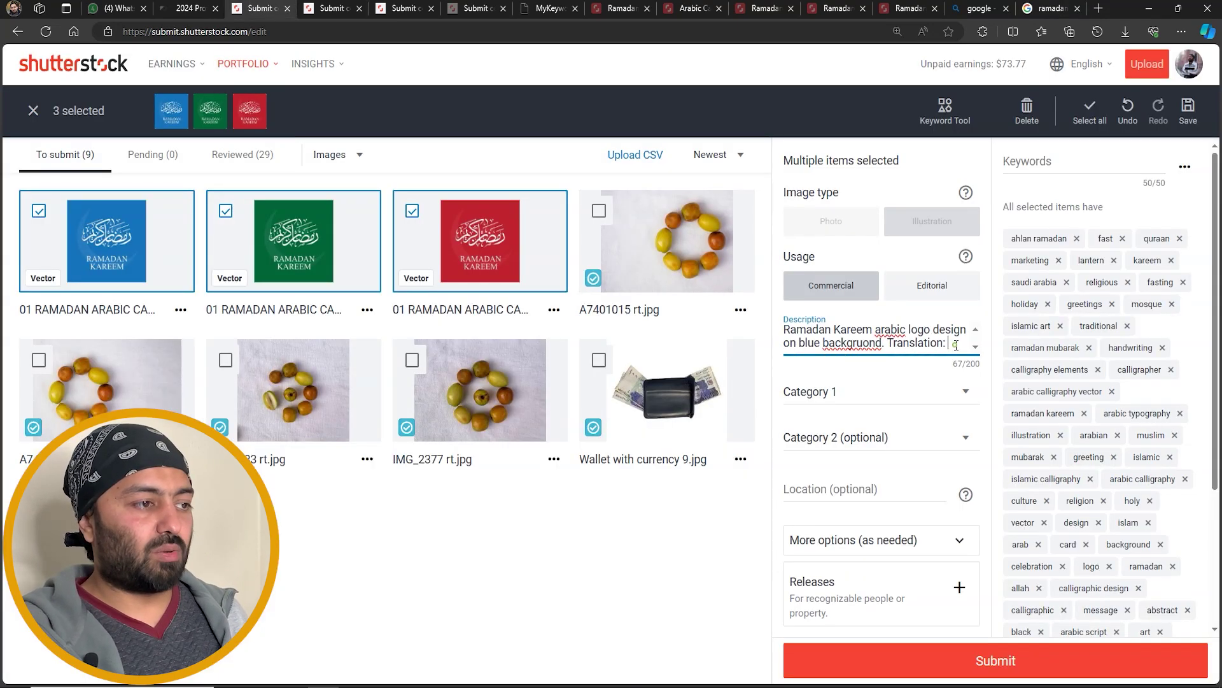
pyautogui.write('generous Ramadan')
pyautogui.click(798, 357)
pyautogui.press('BackSpace')
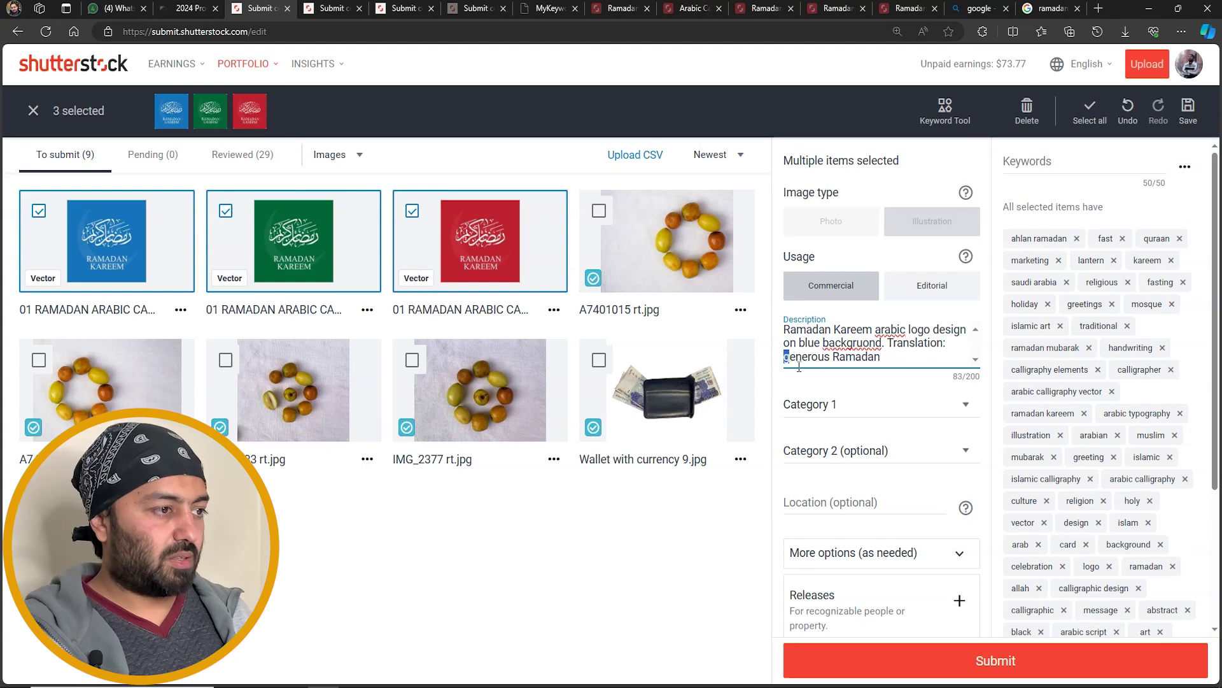
pyautogui.write('G')
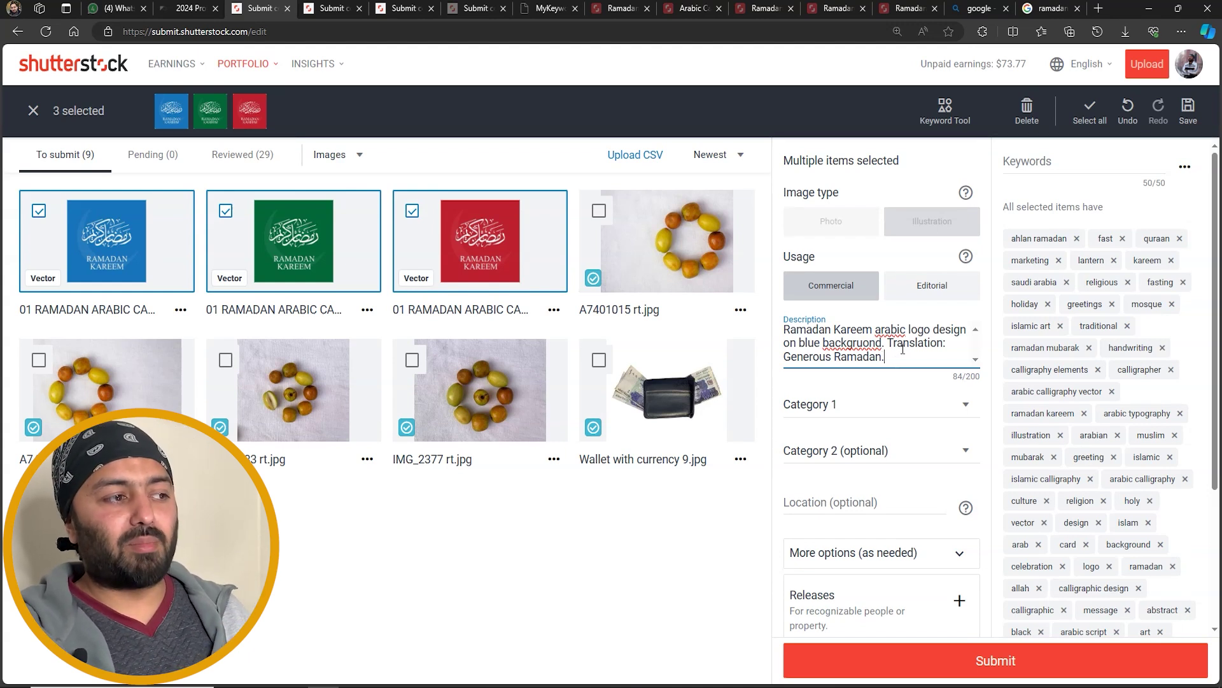
# Correct the misspelled words in the description to "background" and "Arabic".
pyautogui.rightClick(842, 344)
pyautogui.click(907, 357)
pyautogui.rightClick(890, 330)
pyautogui.click(904, 342)
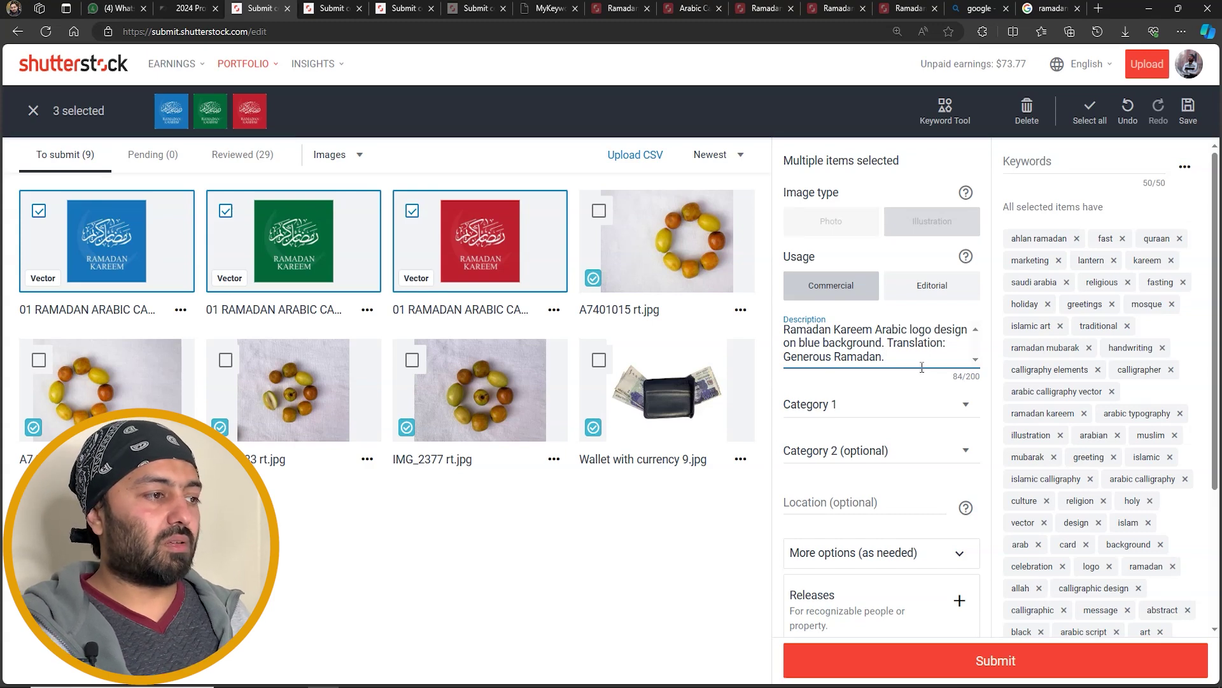
# Set the three logos' categories to Arts and Religion and their location to Dubai - United Arab Emirates.
pyautogui.click(859, 414)
pyautogui.click(845, 241)
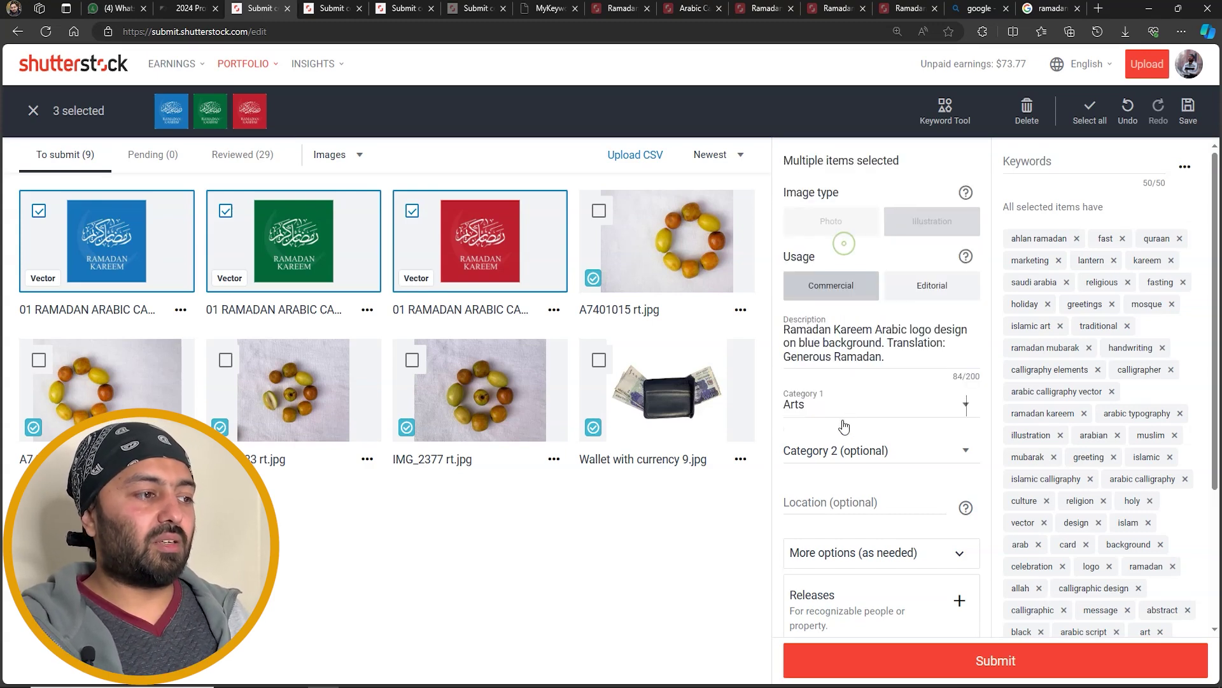
pyautogui.click(846, 449)
pyautogui.scroll(-5, 850, 444)
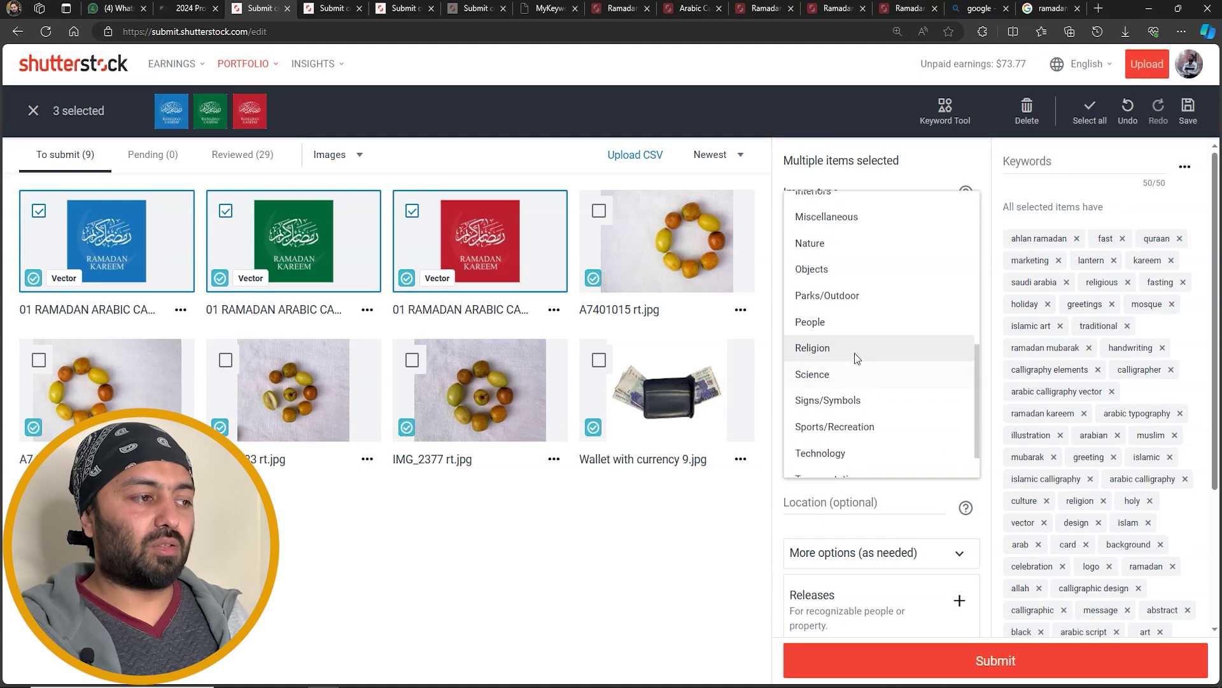
pyautogui.click(857, 354)
pyautogui.click(847, 502)
pyautogui.click(900, 484)
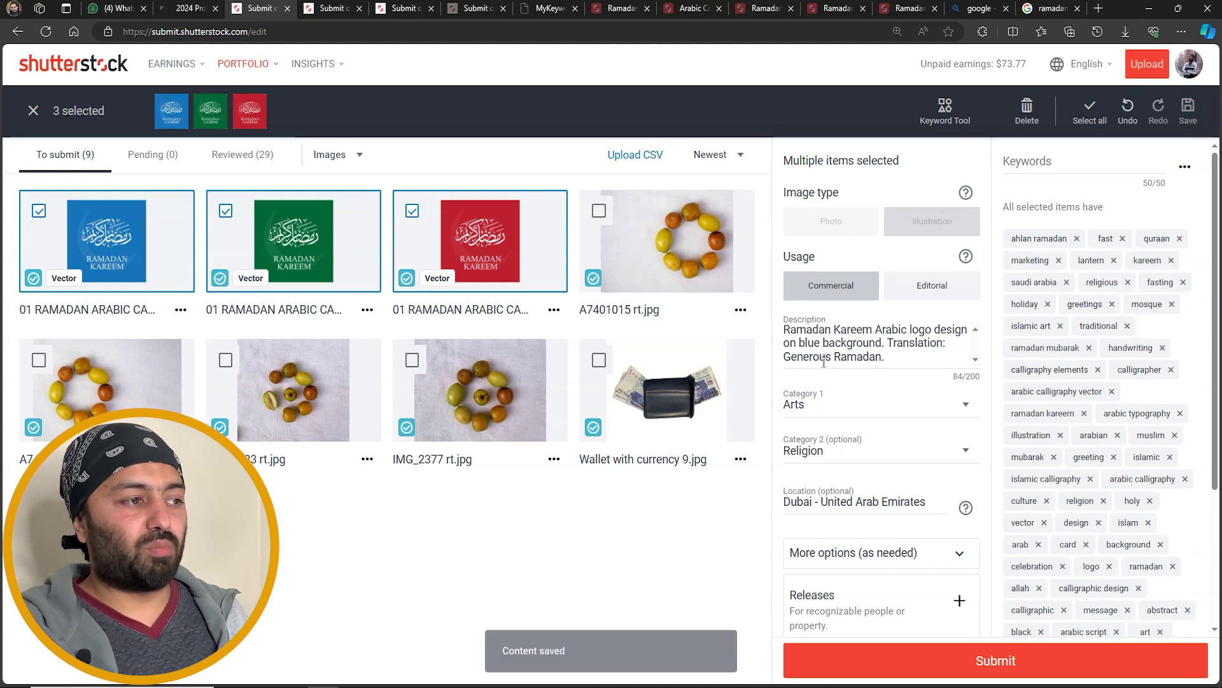
# Select only the green logo, change its description to read "on green background", and save it.
pyautogui.click(412, 210)
pyautogui.click(229, 214)
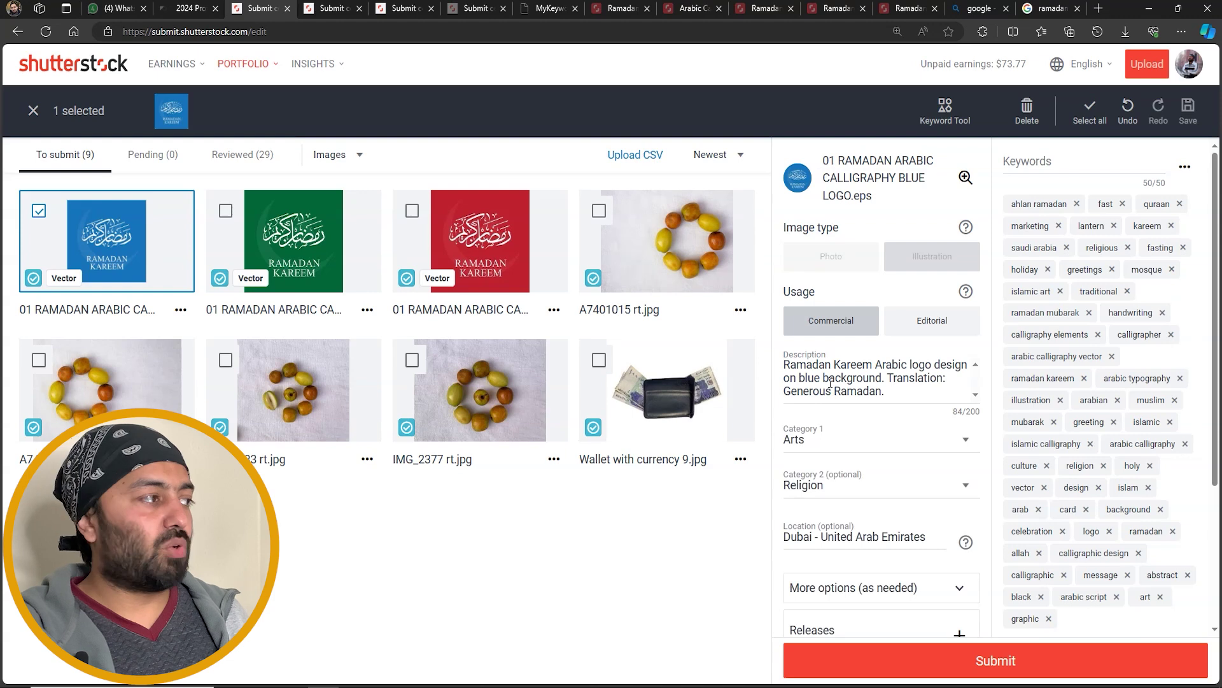
pyautogui.click(39, 210)
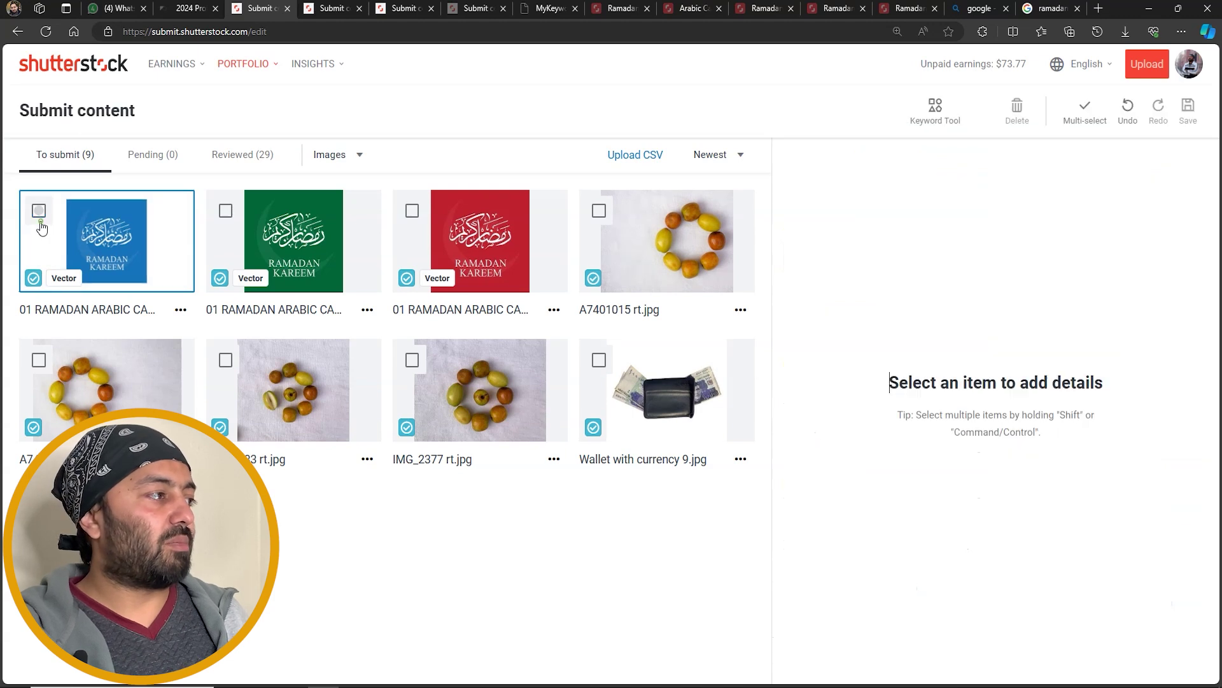
pyautogui.click(226, 211)
pyautogui.doubleClick(800, 376)
pyautogui.write('green')
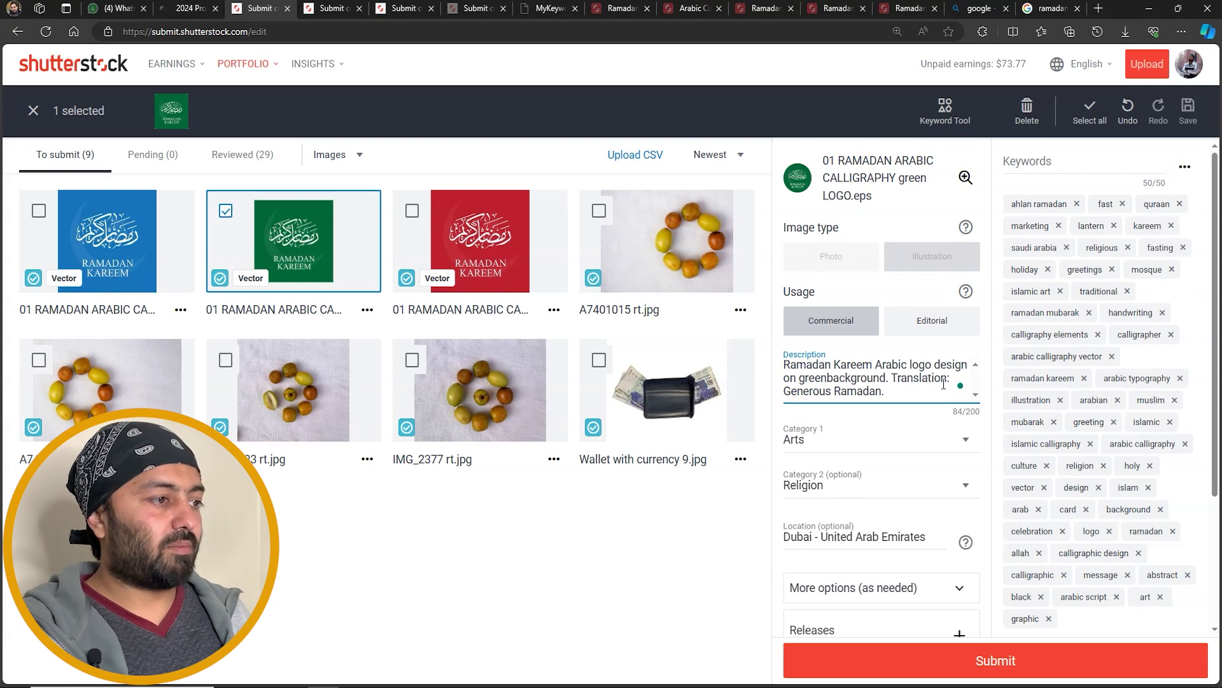
pyautogui.click(1185, 121)
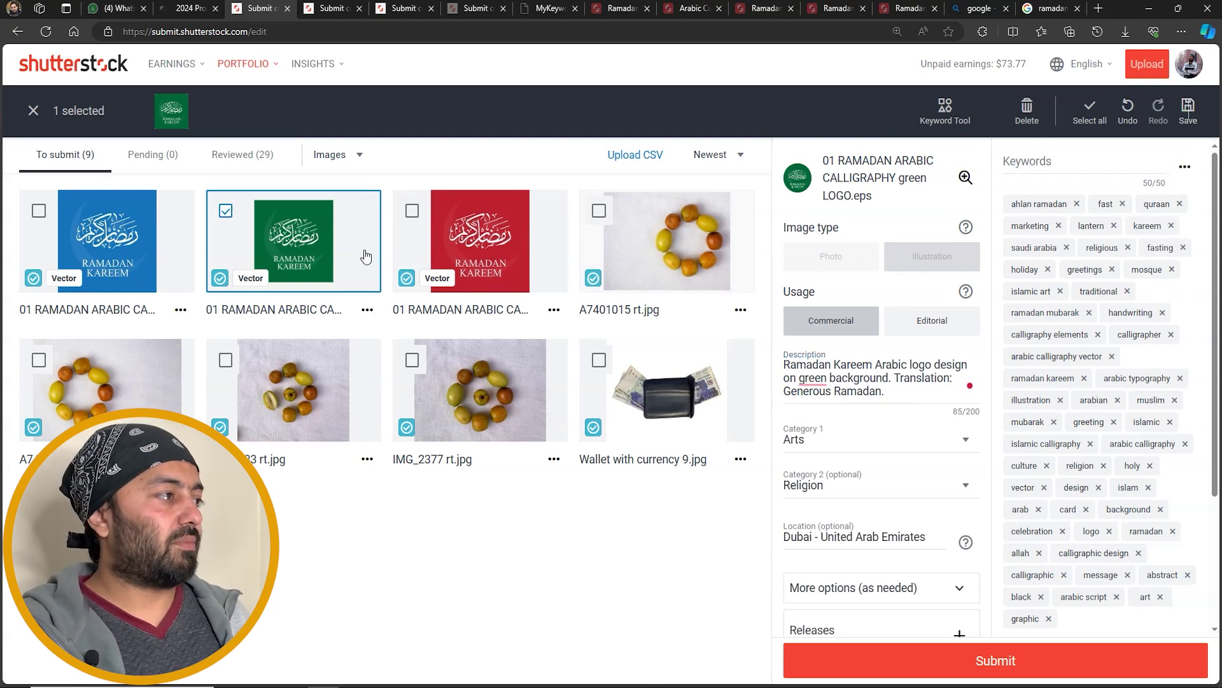
# Select only the red logo, change its description to read "on red background", and save it.
pyautogui.click(411, 212)
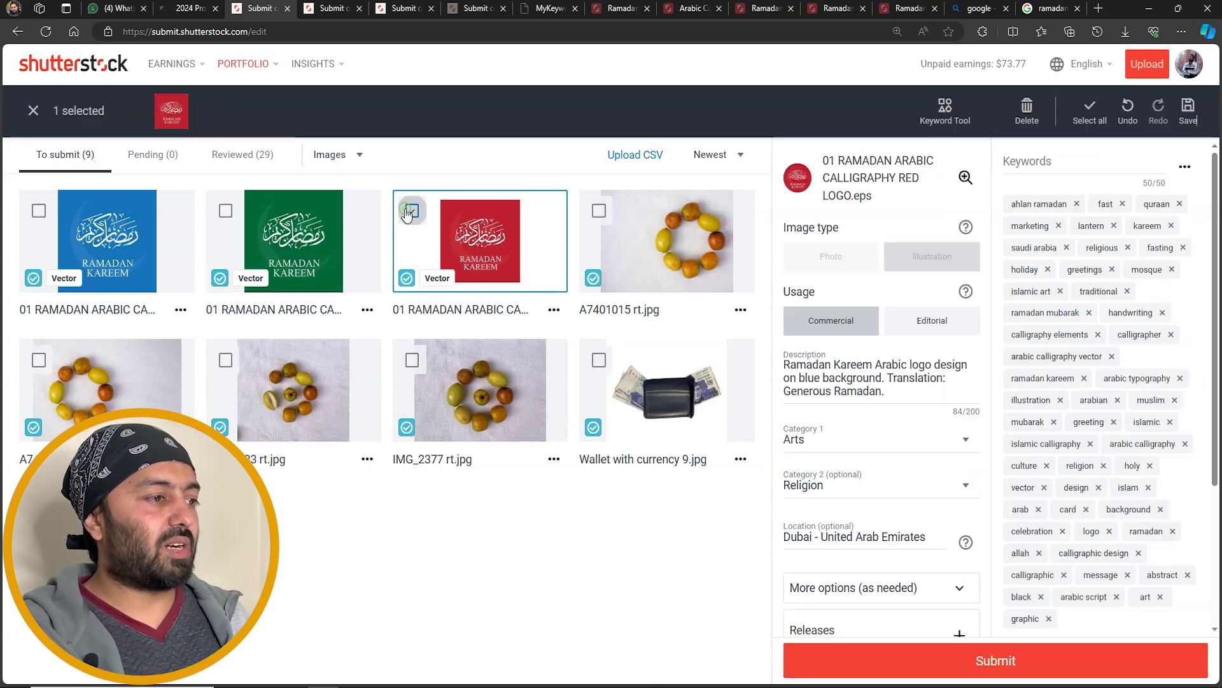
pyautogui.doubleClick(811, 378)
pyautogui.write('red')
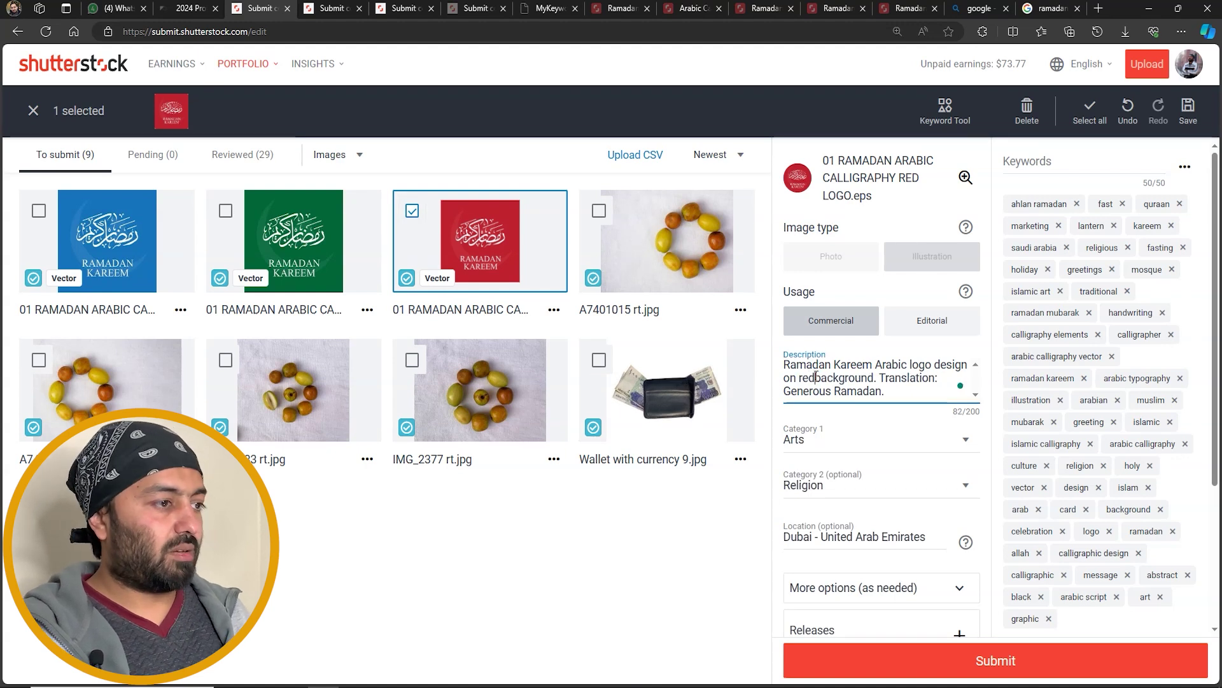
pyautogui.click(1188, 109)
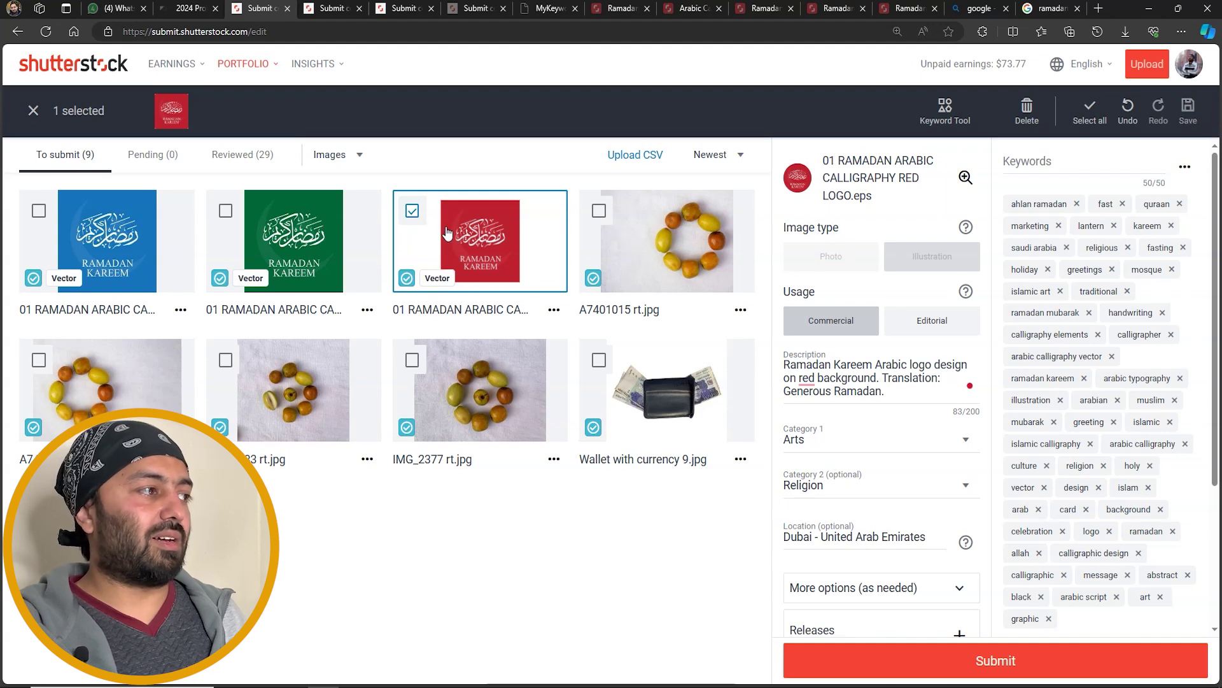
# Clear the red logo's selection, check the blue logo's details, and submit only the green logo for review.
pyautogui.click(412, 210)
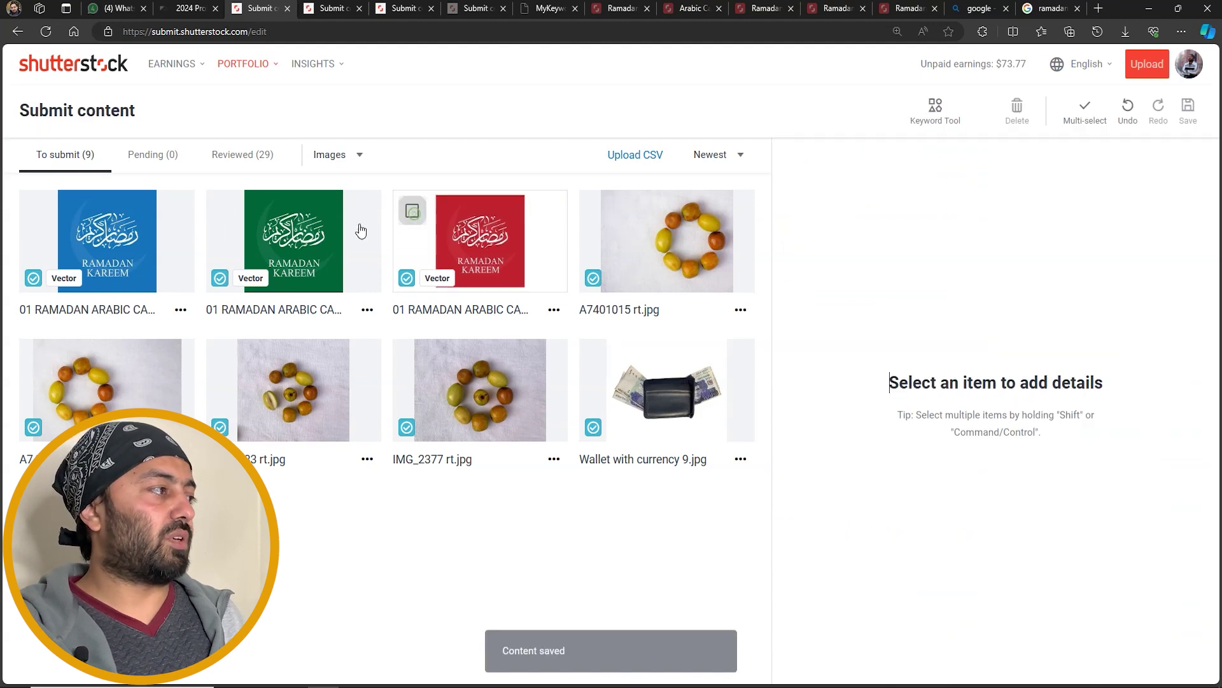
pyautogui.click(40, 211)
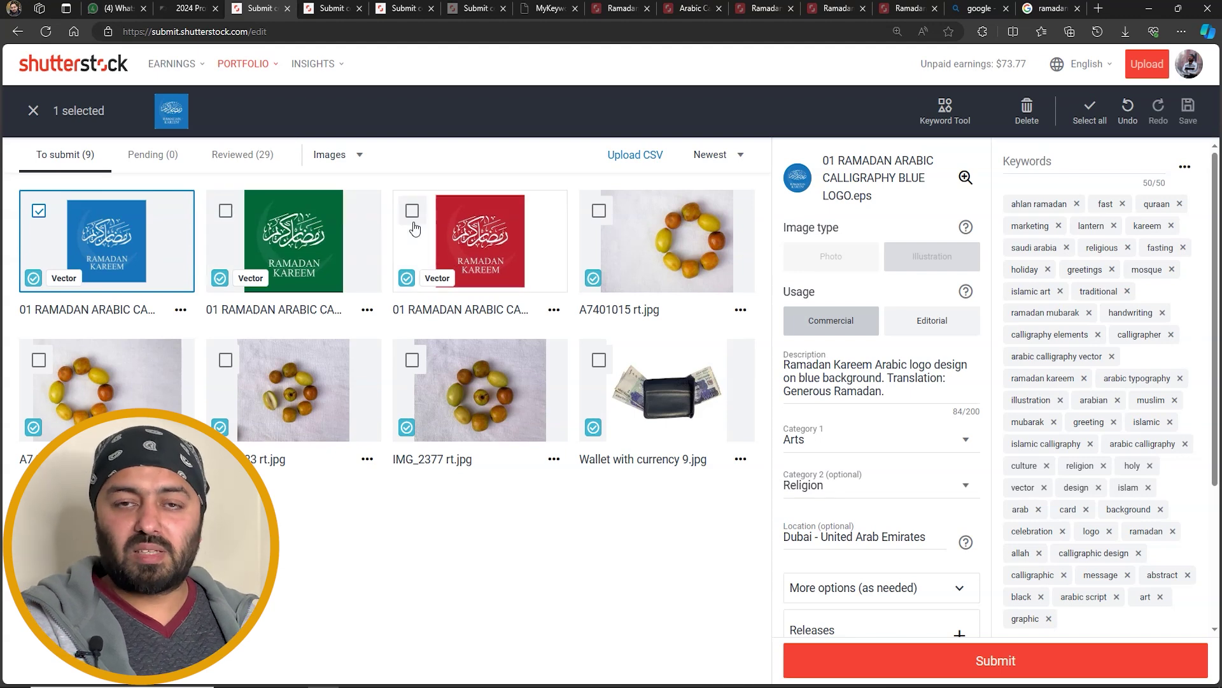
pyautogui.click(38, 212)
pyautogui.click(226, 211)
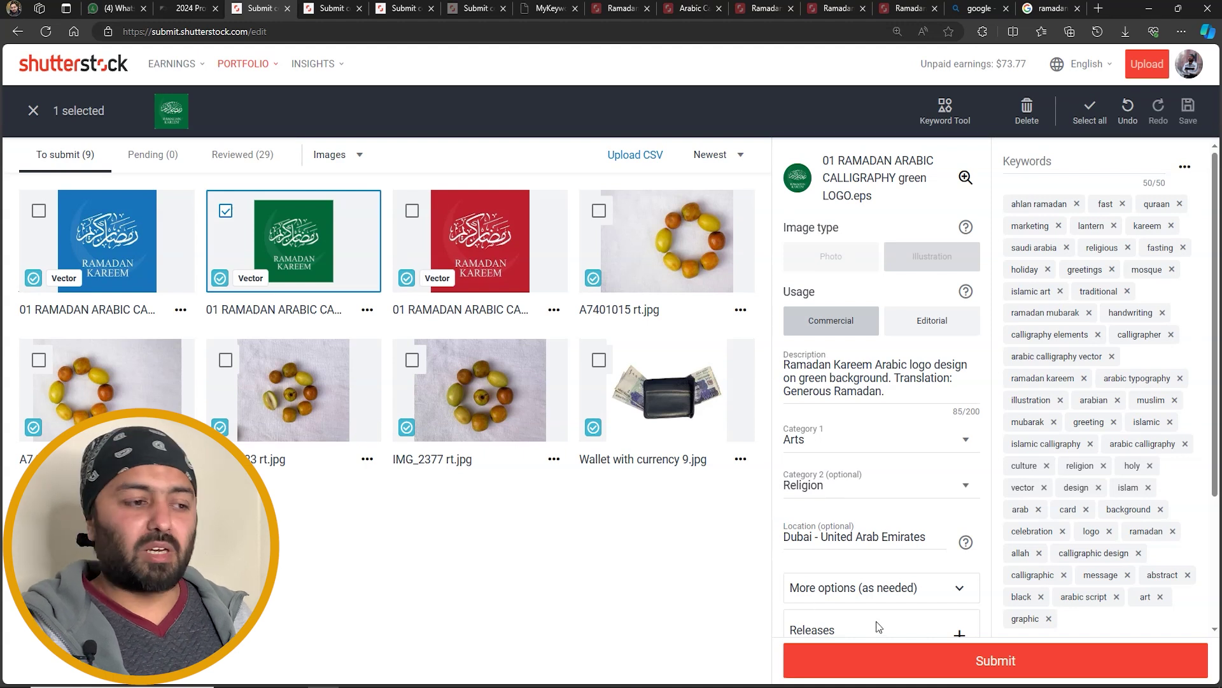
pyautogui.click(904, 661)
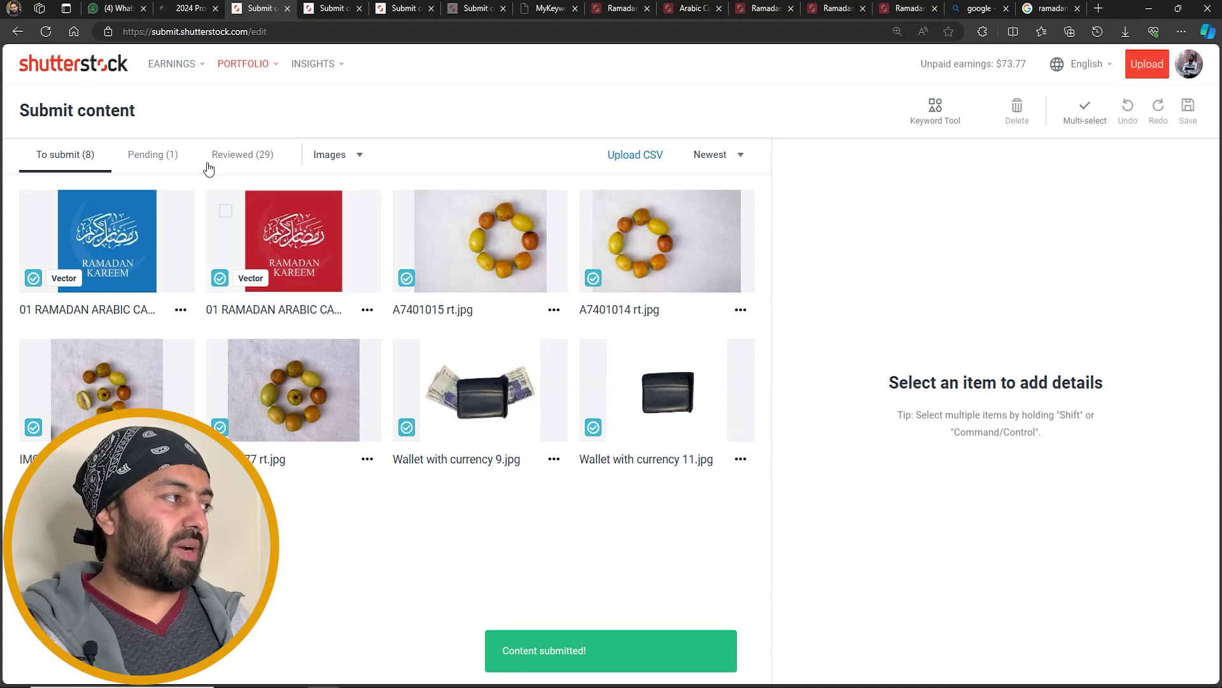
# Examine the pending submissions and their review-time notice at a larger page zoom, and return to the items awaiting submission.
pyautogui.click(155, 157)
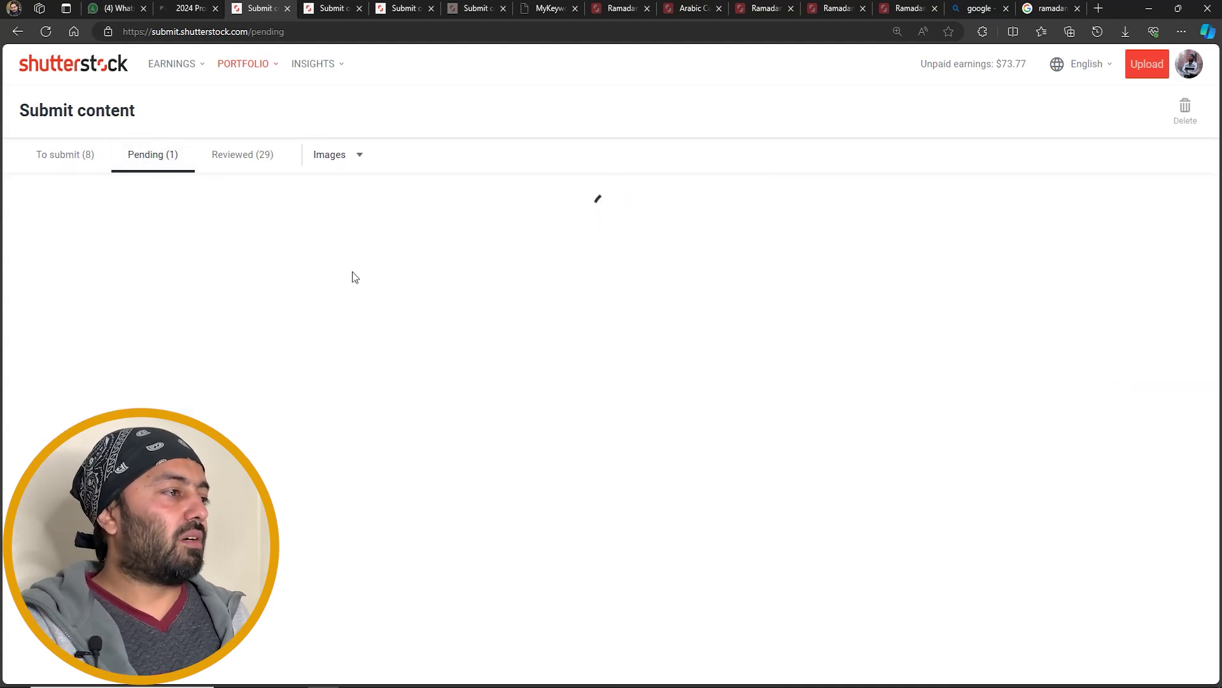
pyautogui.hotkey('ctrl', '+')
pyautogui.hotkey('ctrl', '+')
pyautogui.hotkey('ctrl', '+')
pyautogui.hotkey('ctrl', '+')
pyautogui.hotkey('ctrl', '+')
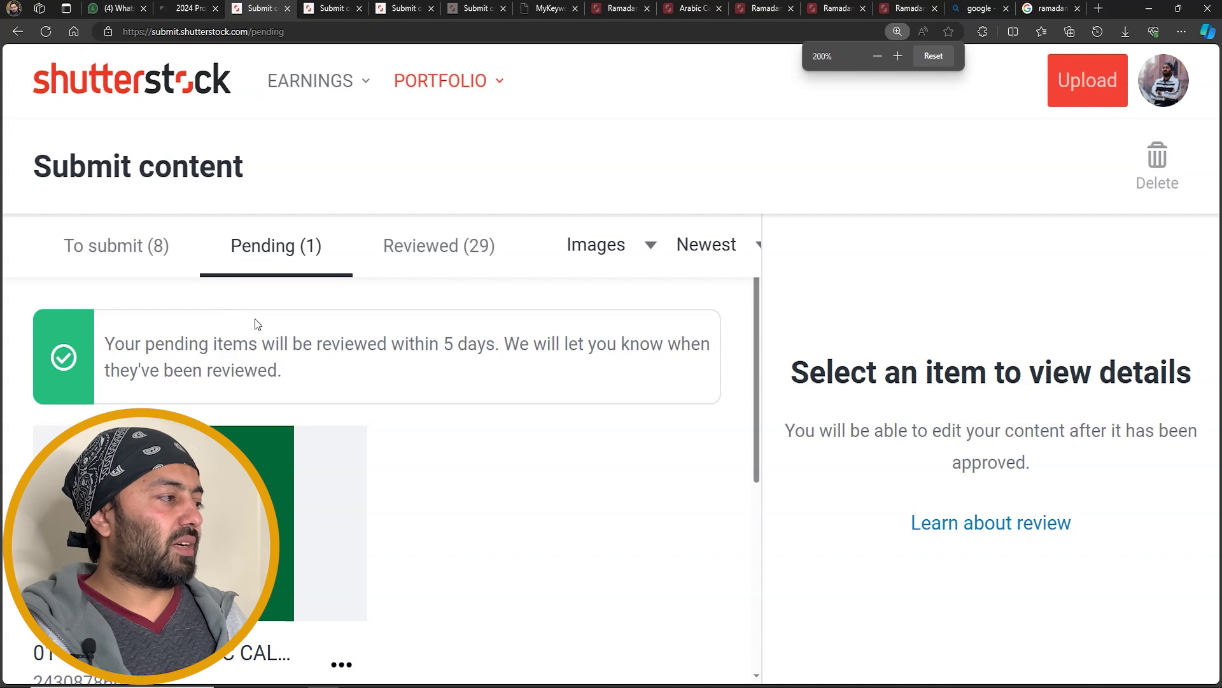
pyautogui.hotkey('ctrl', '-')
pyautogui.moveTo(92, 306); pyautogui.dragTo(782, 310)
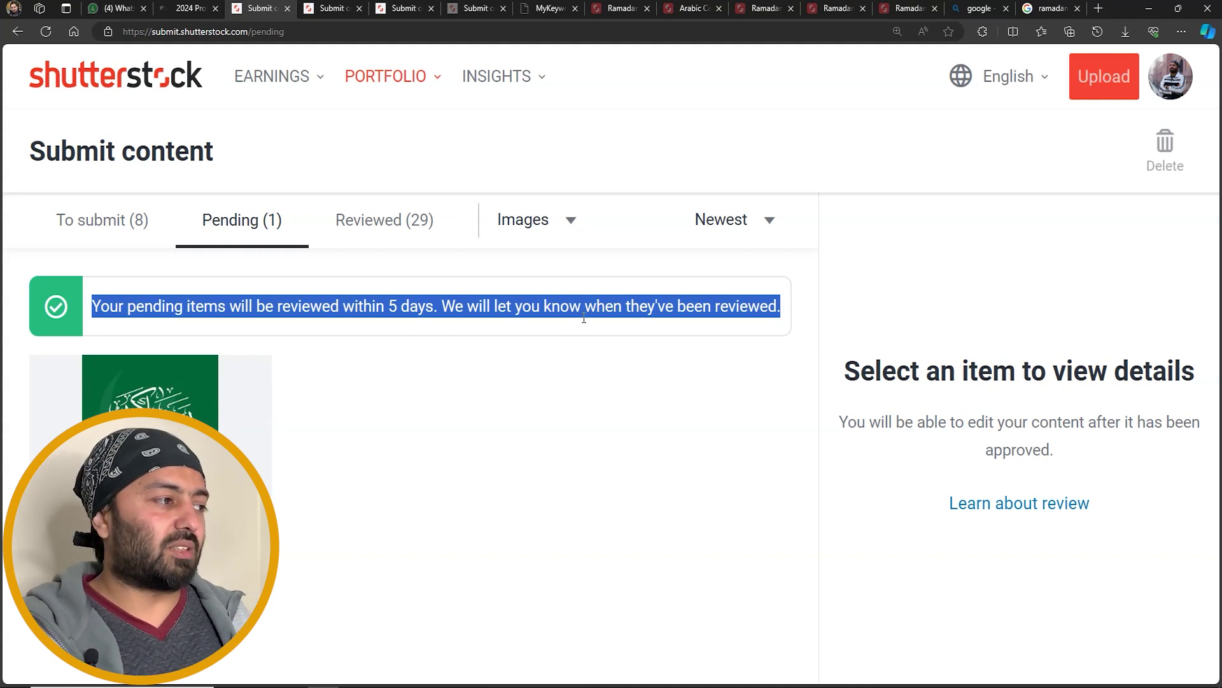
pyautogui.click(467, 303)
pyautogui.click(96, 219)
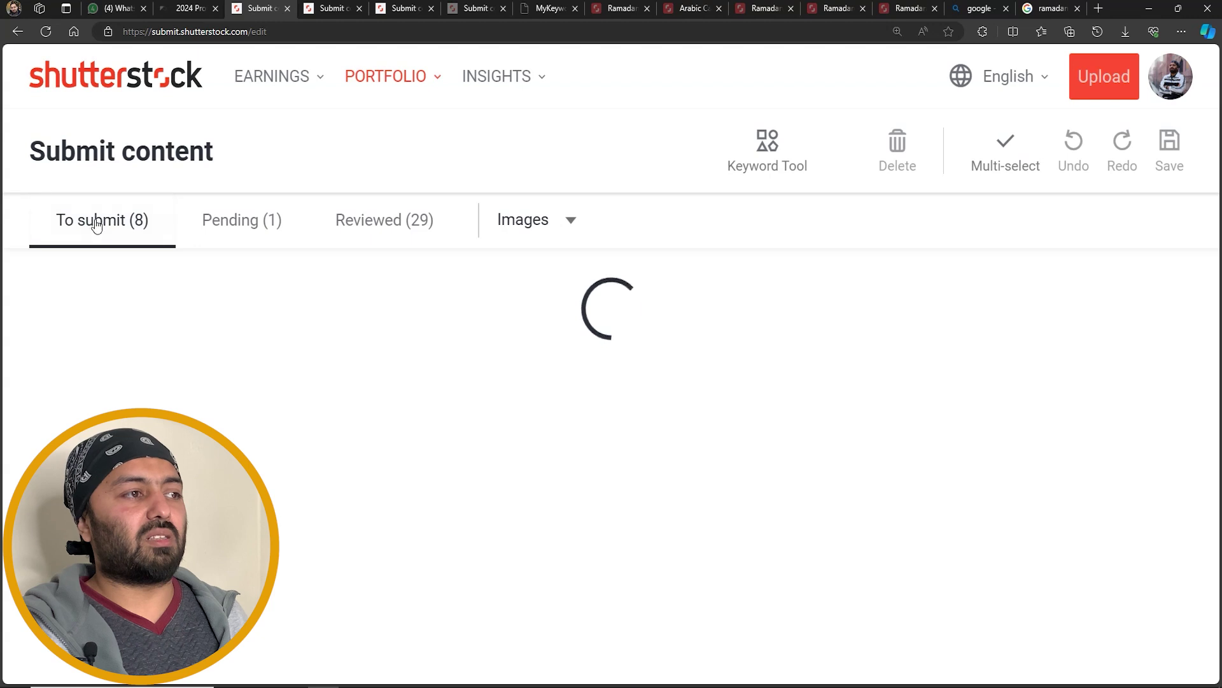